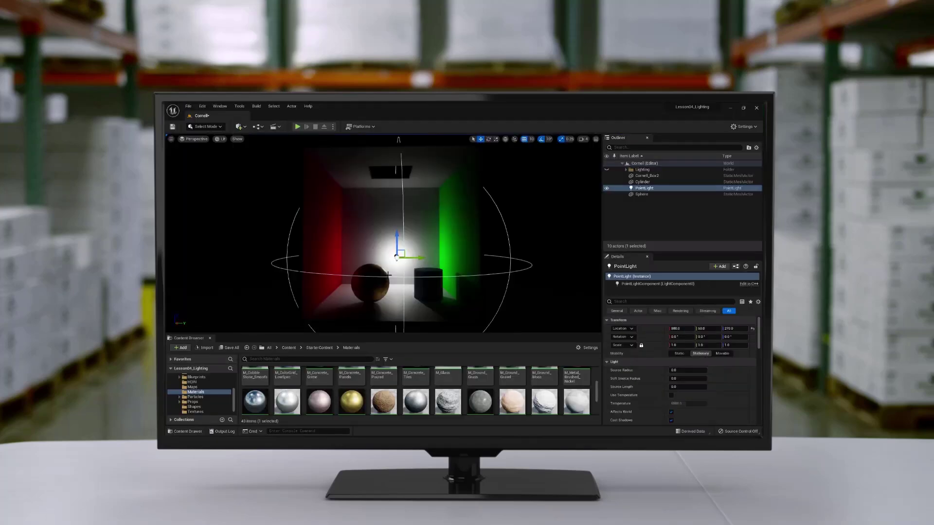
{"action": "left_click", "coordinate": [700, 333]}
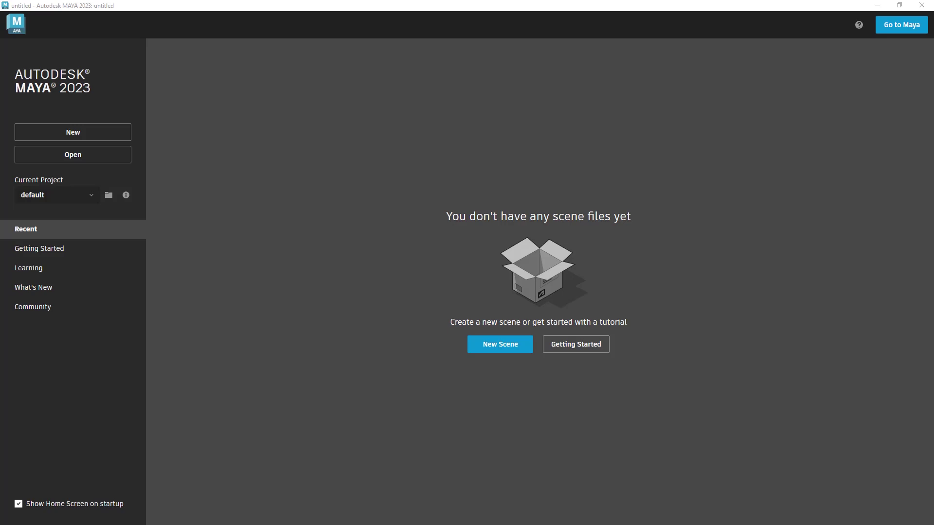
{"action": "left_click_drag", "start_coordinate": [428, 1], "coordinate": [426, 68]}
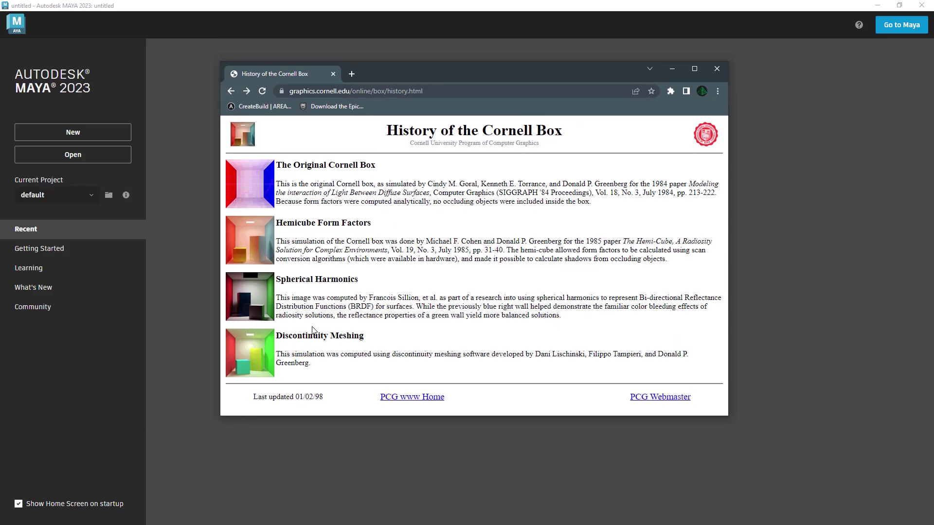
{"action": "left_click_drag", "start_coordinate": [582, 77], "coordinate": [582, 0]}
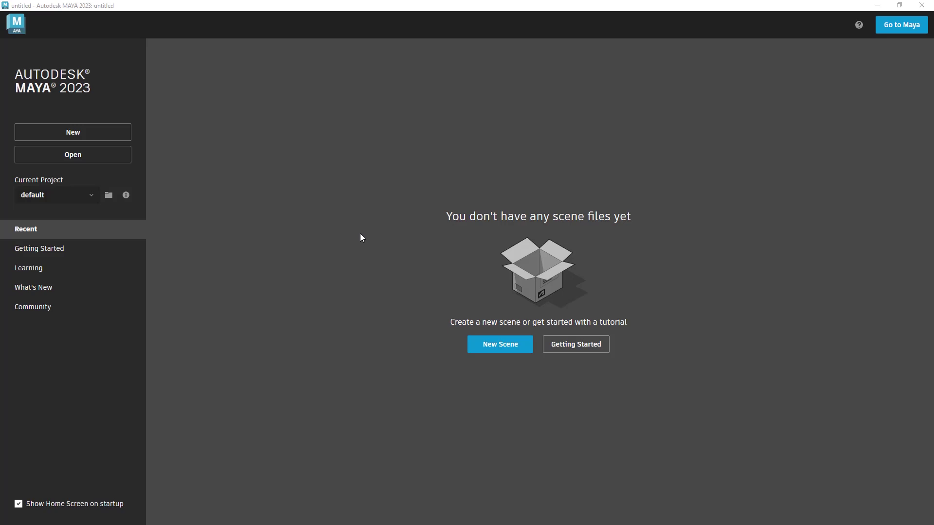
Step: Create a polygon cube at the grid origin of a new scene and scale it uniformly to 30
{"action": "left_click", "coordinate": [122, 134]}
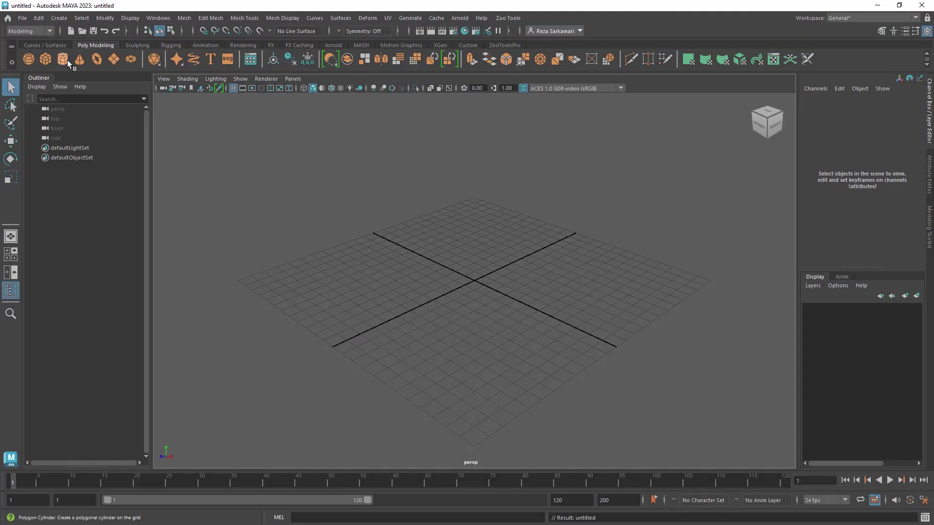
{"action": "left_click", "coordinate": [48, 61]}
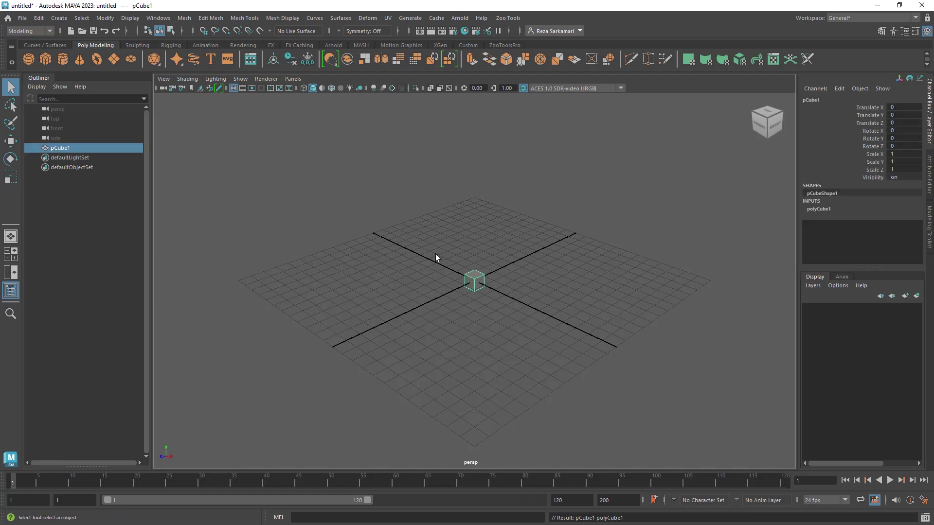
{"action": "key", "text": "r"}
{"action": "left_click_drag", "start_coordinate": [475, 281], "coordinate": [421, 267]}
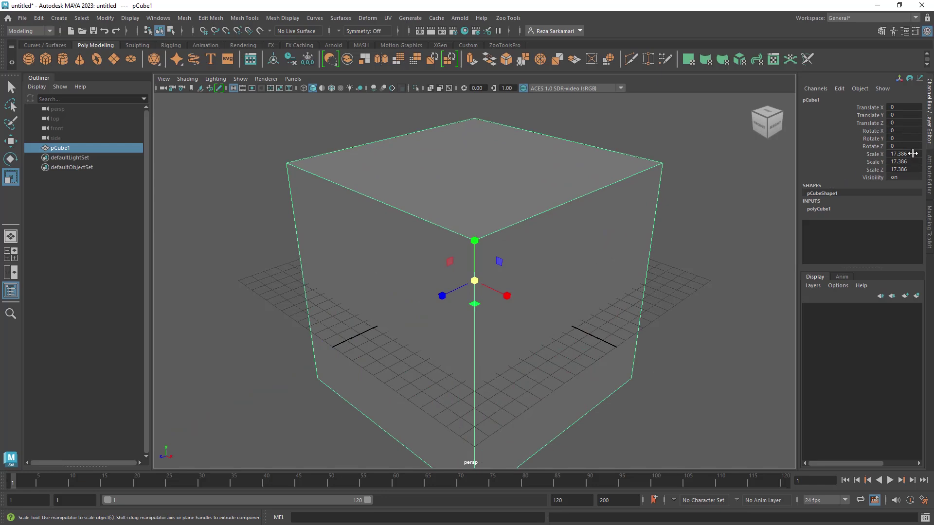
Step: Delete the cube's front face to open the box and return to object mode
{"action": "scroll", "coordinate": [409, 287], "scroll_direction": "down", "scroll_amount": 4}
{"action": "left_click_drag", "start_coordinate": [410, 287], "coordinate": [440, 269], "text": "alt"}
{"action": "right_click_drag", "start_coordinate": [439, 266], "coordinate": [442, 282]}
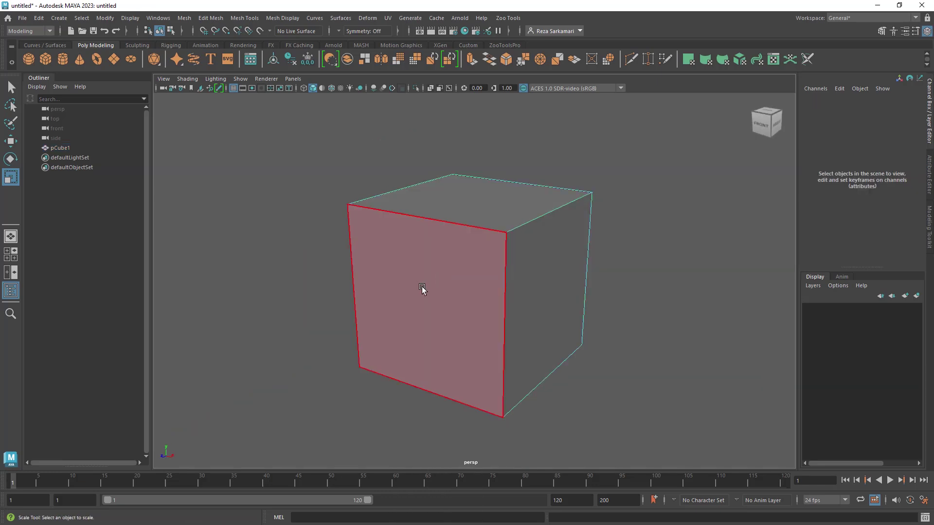
{"action": "left_click", "coordinate": [422, 290]}
{"action": "key", "text": "Delete"}
{"action": "left_click_drag", "start_coordinate": [396, 349], "coordinate": [437, 339], "text": "alt"}
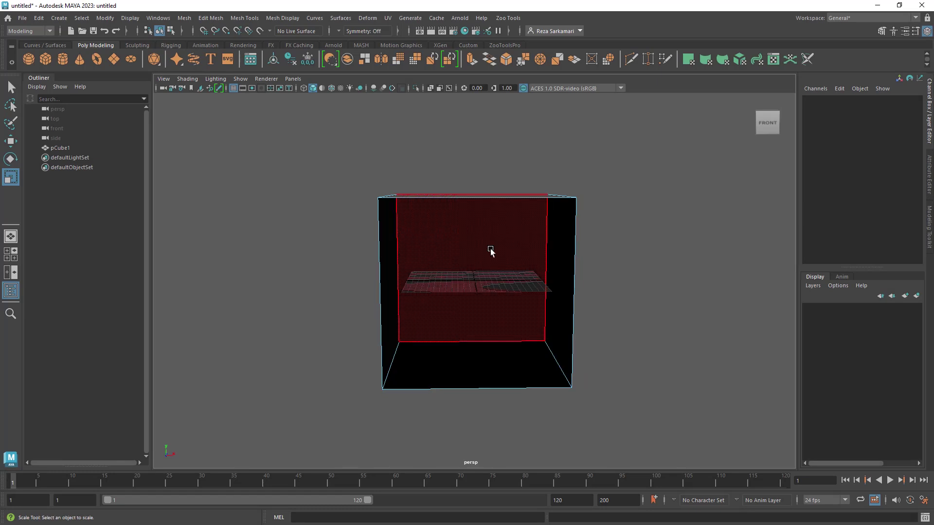
{"action": "left_click", "coordinate": [466, 285]}
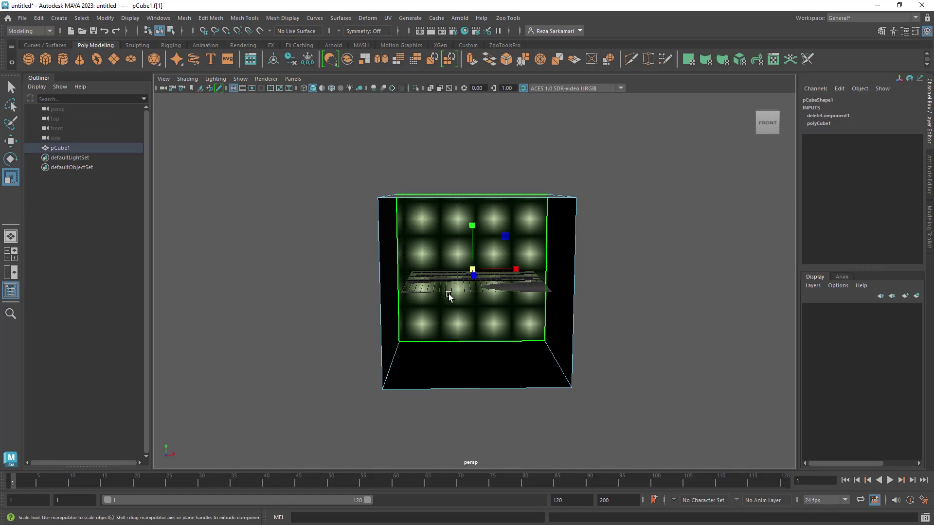
{"action": "left_click_drag", "start_coordinate": [326, 313], "coordinate": [365, 319], "text": "alt"}
{"action": "left_click_drag", "start_coordinate": [387, 388], "coordinate": [328, 389], "text": "alt"}
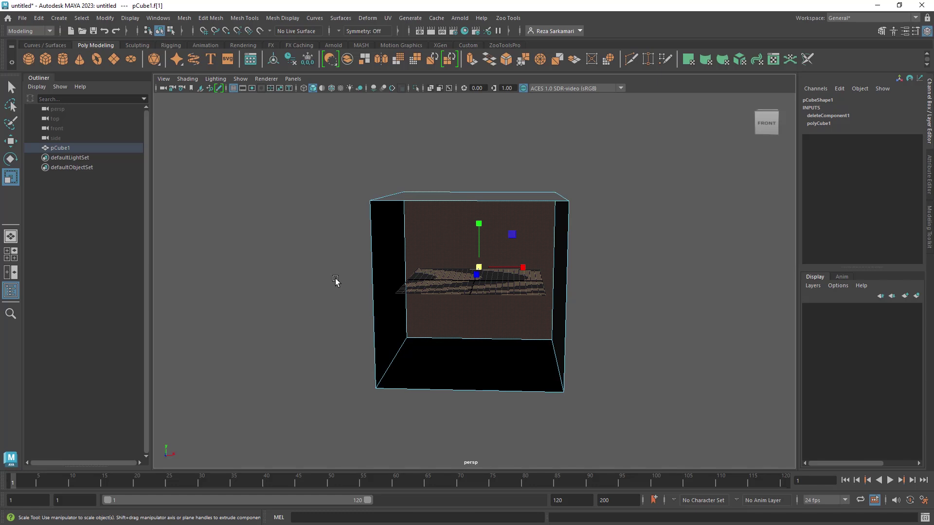
{"action": "right_click_drag", "start_coordinate": [392, 252], "coordinate": [394, 248]}
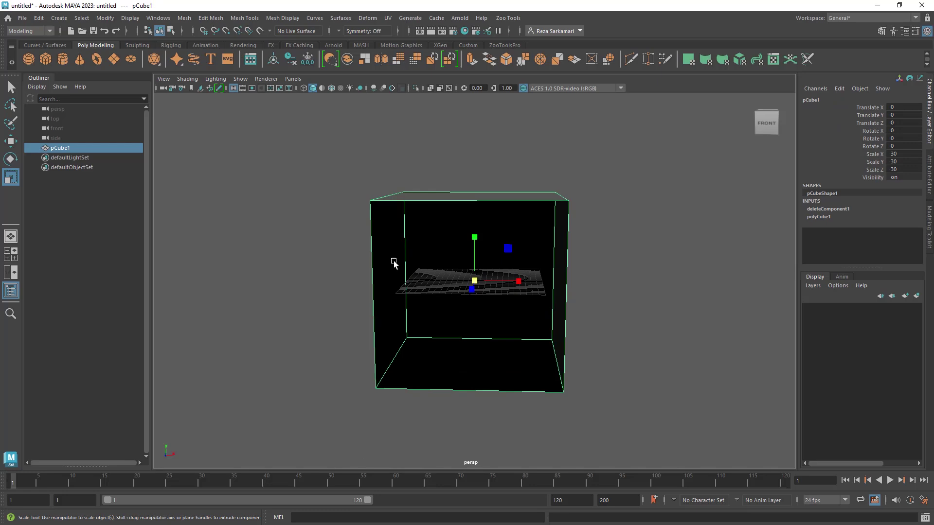
{"action": "left_click_drag", "start_coordinate": [438, 261], "coordinate": [418, 272], "text": "alt"}
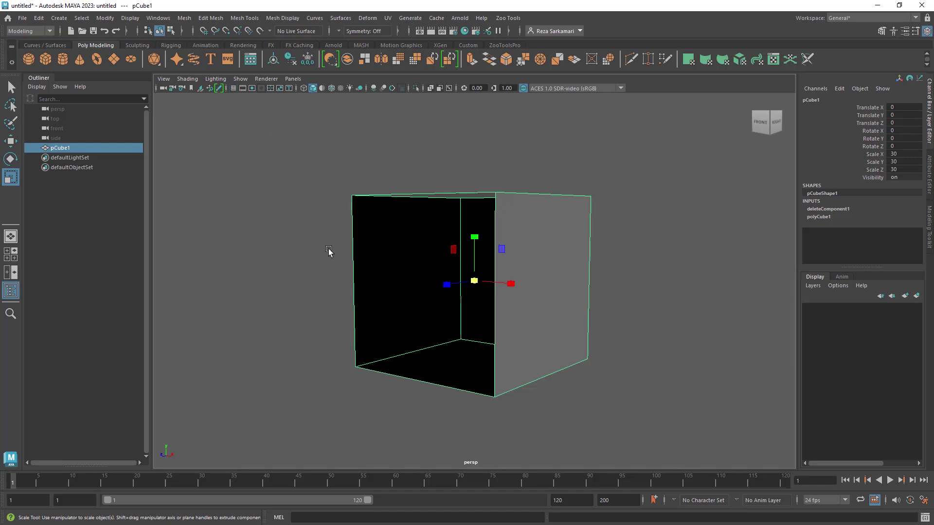
Step: Cut both diagonals across the box's top face with the Multi-Cut tool
{"action": "left_click_drag", "start_coordinate": [389, 272], "coordinate": [422, 263], "text": "alt"}
{"action": "right_click_drag", "start_coordinate": [458, 206], "coordinate": [409, 210], "text": "shift"}
{"action": "left_click_drag", "start_coordinate": [410, 250], "coordinate": [444, 207], "text": "alt"}
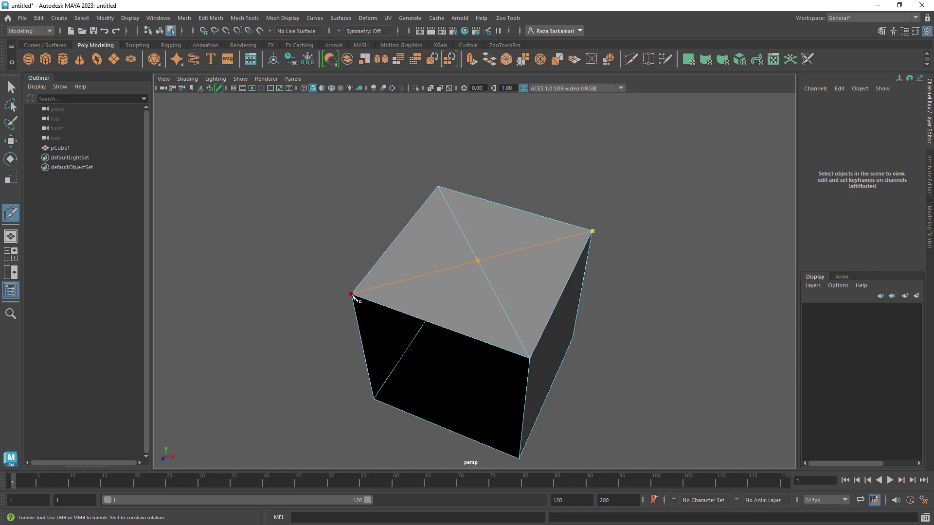
Step: Chamfer the vertex where the two diagonals cross at the centre of the top face
{"action": "right_click", "coordinate": [475, 266], "text": "shift"}
{"action": "left_click", "coordinate": [477, 263]}
{"action": "right_click", "coordinate": [480, 264], "text": "shift"}
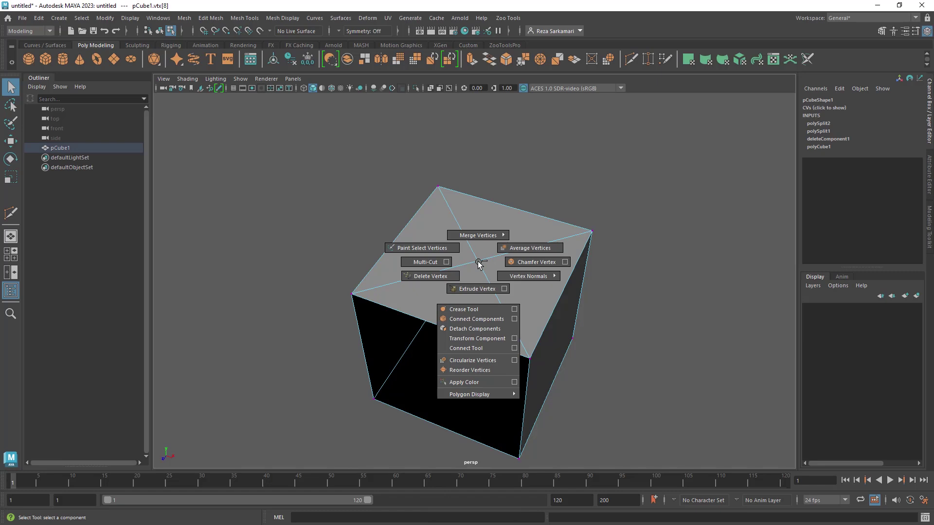
{"action": "left_click", "coordinate": [506, 264]}
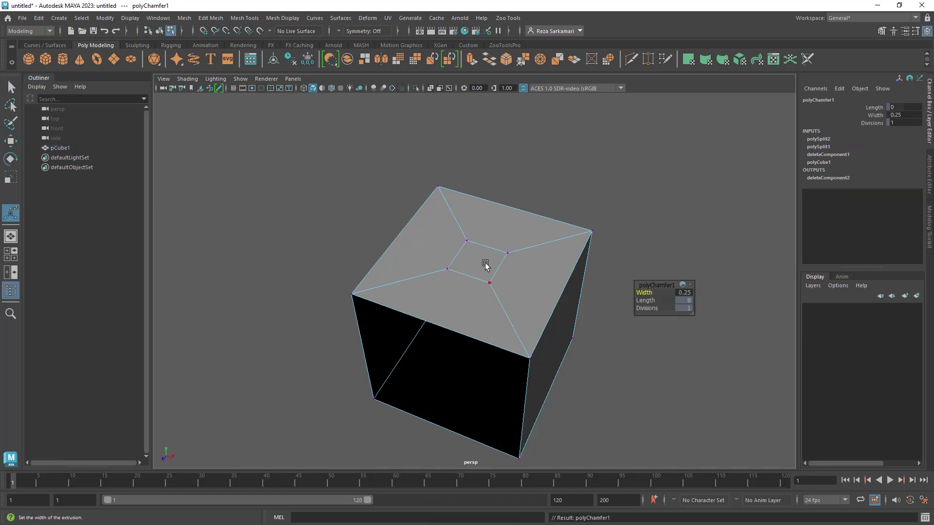
Step: Scale up the small square face in the top slightly and delete it to make a ceiling opening
{"action": "right_click_drag", "start_coordinate": [481, 259], "coordinate": [480, 264]}
{"action": "left_click", "coordinate": [480, 262]}
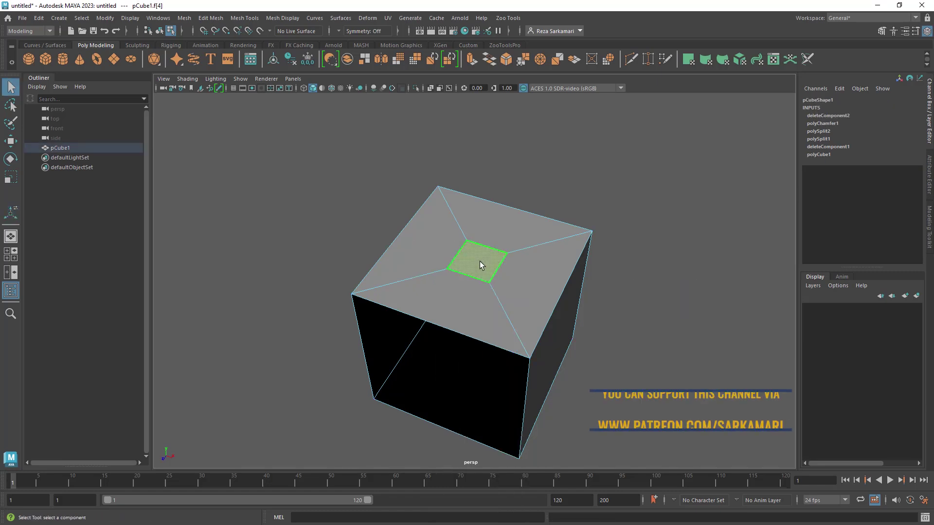
{"action": "key", "text": "r"}
{"action": "left_click_drag", "start_coordinate": [481, 262], "coordinate": [482, 265]}
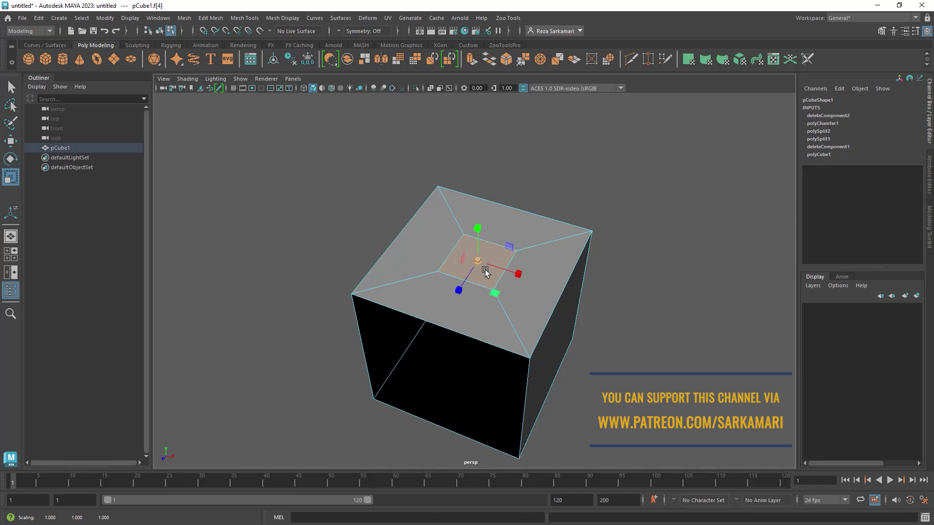
{"action": "key", "text": "Delete"}
{"action": "right_click_drag", "start_coordinate": [398, 291], "coordinate": [442, 229]}
{"action": "left_click_drag", "start_coordinate": [415, 298], "coordinate": [436, 272], "text": "alt"}
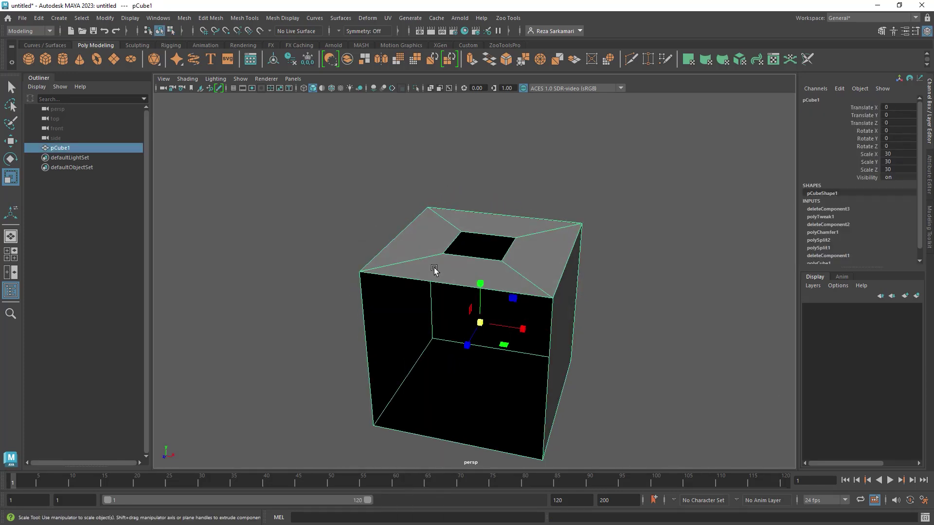
Step: Extrude all the box's faces outward by about 1 unit to give the walls thickness
{"action": "right_click", "coordinate": [434, 269], "text": "shift"}
{"action": "left_click", "coordinate": [434, 284]}
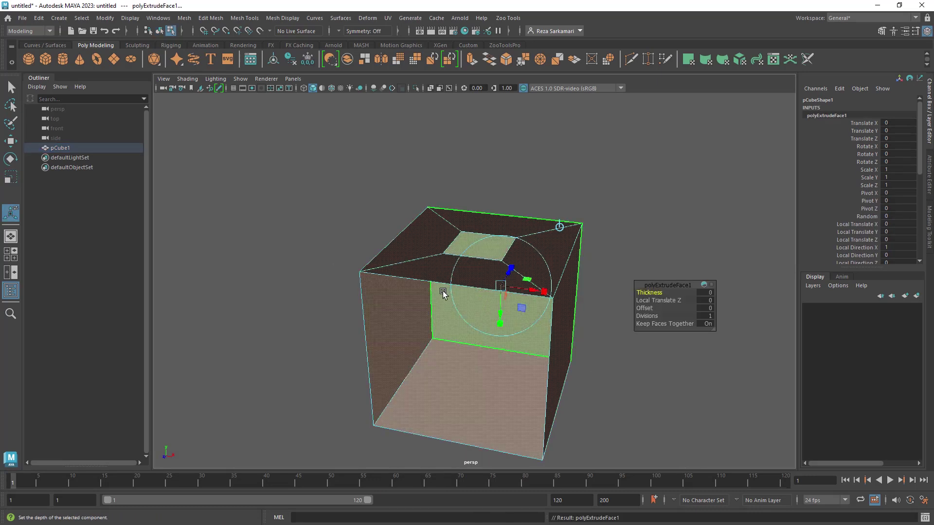
{"action": "left_click_drag", "start_coordinate": [509, 276], "coordinate": [508, 275]}
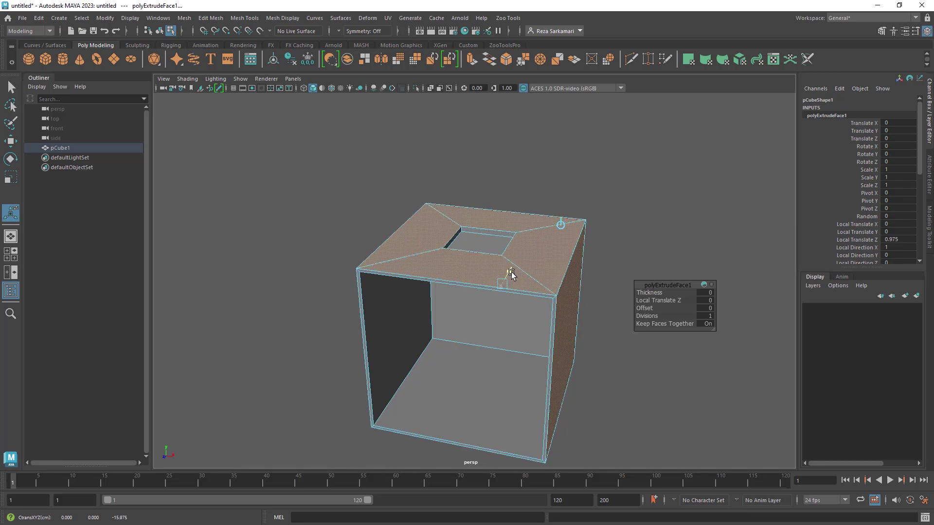
{"action": "left_click_drag", "start_coordinate": [510, 274], "coordinate": [512, 272]}
{"action": "right_click_drag", "start_coordinate": [430, 260], "coordinate": [474, 234]}
Step: Bevel the inner edges around the ceiling opening with a fraction of 0.1 and return to object mode
{"action": "left_click_drag", "start_coordinate": [436, 256], "coordinate": [456, 257], "text": "alt"}
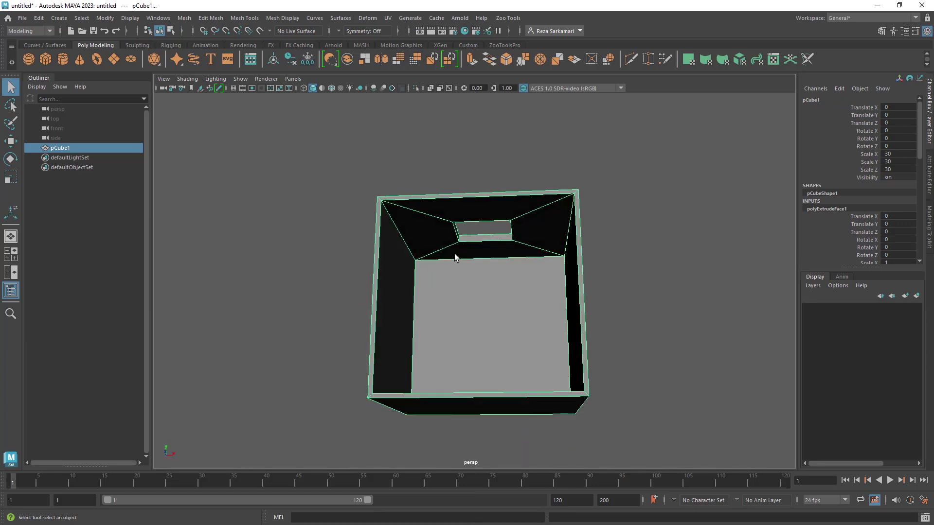
{"action": "scroll", "coordinate": [492, 287], "scroll_direction": "up", "scroll_amount": 5}
{"action": "right_click_drag", "start_coordinate": [400, 249], "coordinate": [449, 258]}
{"action": "left_click", "coordinate": [412, 254]}
{"action": "left_click", "coordinate": [682, 292]}
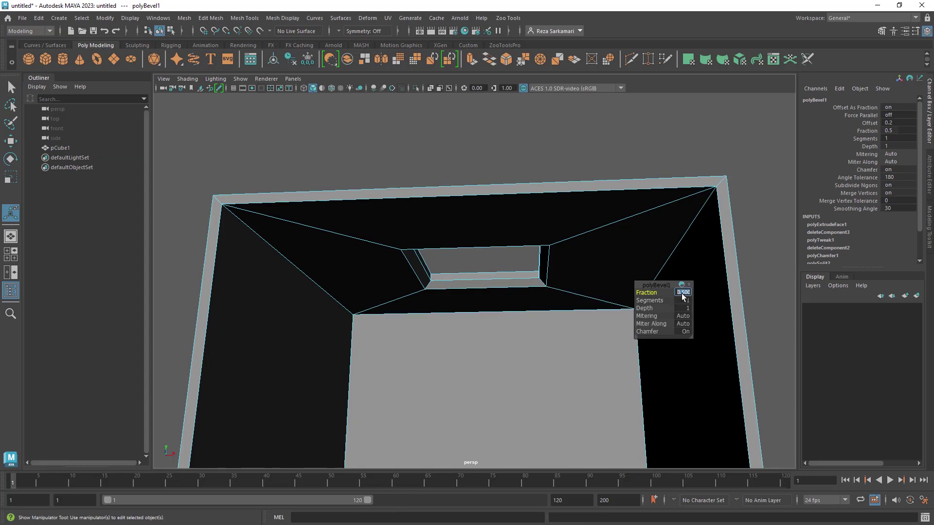
{"action": "type", "text": "0.1"}
{"action": "key", "text": "Return"}
{"action": "right_click", "coordinate": [400, 237]}
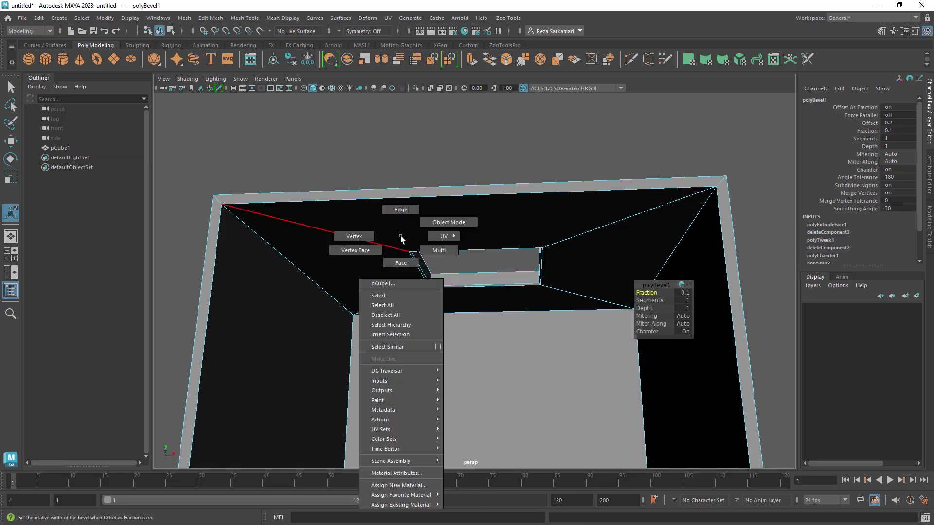
{"action": "left_click", "coordinate": [424, 221]}
Step: Assign a new Lambert material to the front rim and all outer faces of the box
{"action": "scroll", "coordinate": [433, 257], "scroll_direction": "down", "scroll_amount": 4}
{"action": "left_click_drag", "start_coordinate": [441, 285], "coordinate": [419, 226], "text": "alt"}
{"action": "right_click", "coordinate": [439, 208]}
{"action": "left_click", "coordinate": [477, 223]}
{"action": "double_click", "coordinate": [441, 242]}
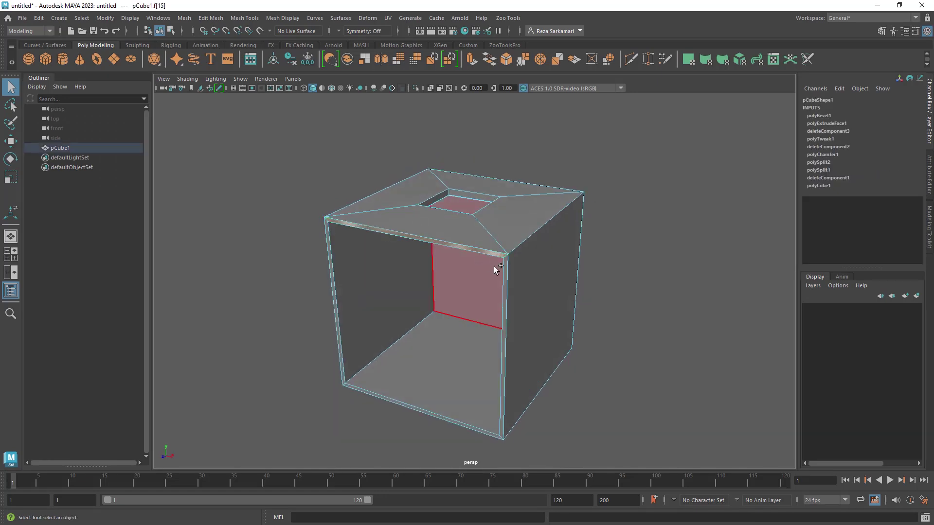
{"action": "left_click", "coordinate": [455, 238], "text": "shift"}
{"action": "left_click", "coordinate": [500, 216], "text": "shift"}
{"action": "left_click", "coordinate": [493, 186], "text": "shift"}
{"action": "left_click", "coordinate": [425, 190], "text": "shift"}
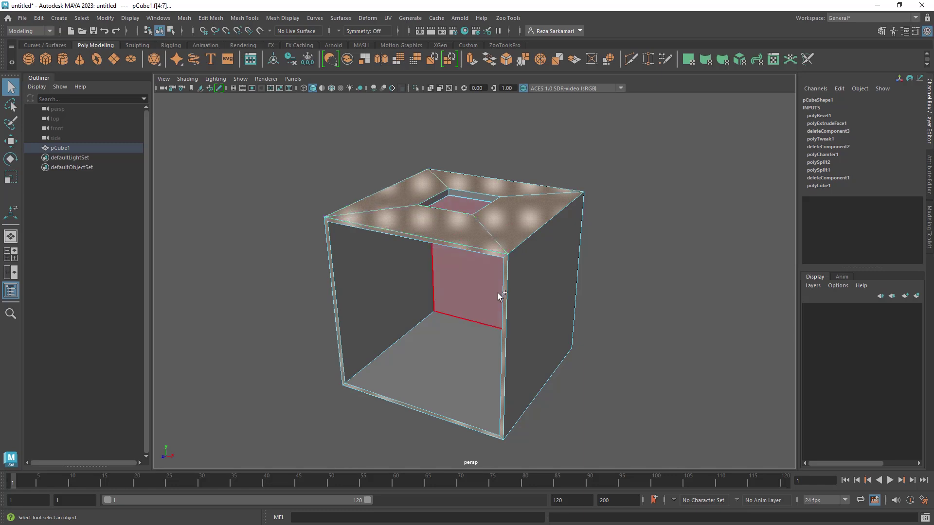
{"action": "left_click", "coordinate": [522, 300]}
{"action": "left_click_drag", "start_coordinate": [408, 372], "coordinate": [433, 331], "text": "alt"}
{"action": "left_click", "coordinate": [430, 333], "text": "shift"}
{"action": "left_click_drag", "start_coordinate": [359, 361], "coordinate": [464, 334], "text": "alt"}
{"action": "left_click", "coordinate": [405, 286], "text": "shift"}
{"action": "left_click", "coordinate": [541, 230], "text": "shift"}
{"action": "left_click_drag", "start_coordinate": [550, 236], "coordinate": [358, 286], "text": "alt"}
{"action": "right_click_drag", "start_coordinate": [485, 261], "coordinate": [474, 496]}
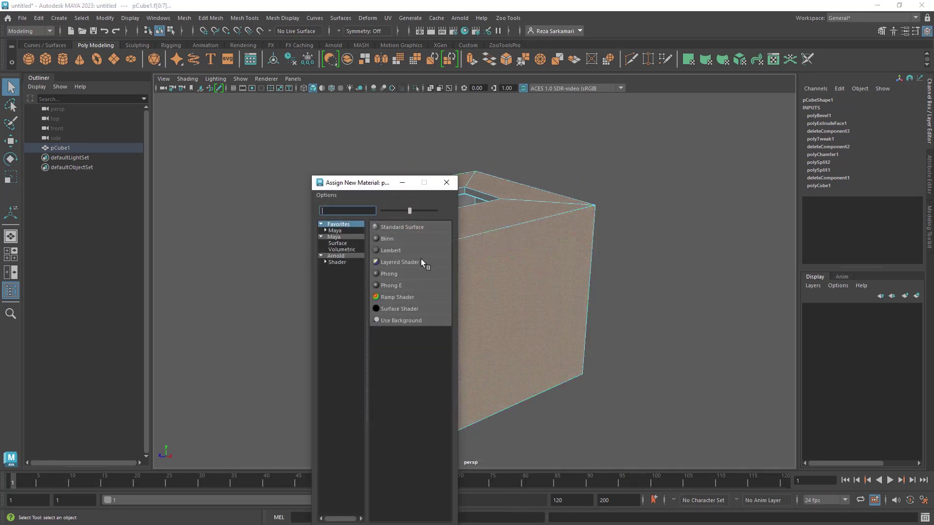
{"action": "left_click", "coordinate": [395, 254]}
Step: Set the new Lambert's color to black, rename it black and return to object mode
{"action": "left_click", "coordinate": [727, 99]}
{"action": "left_click", "coordinate": [919, 99]}
{"action": "left_click", "coordinate": [886, 100]}
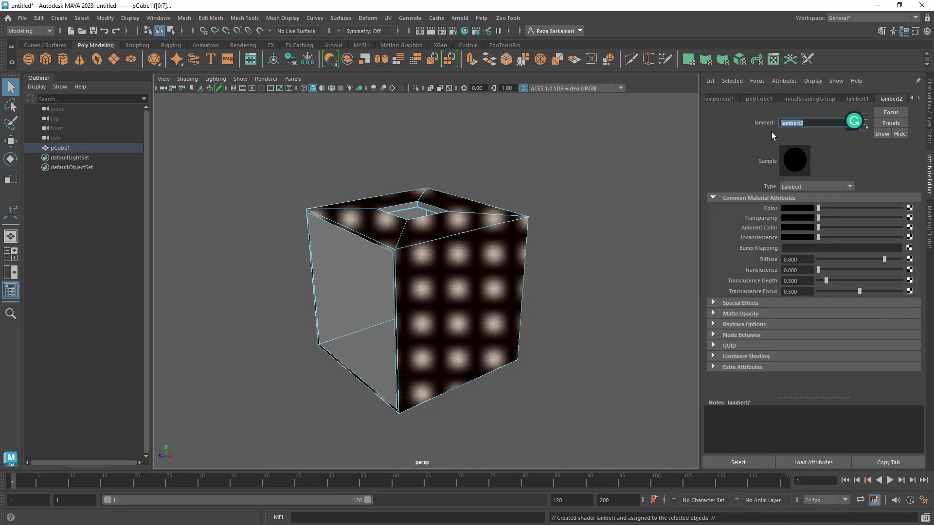
{"action": "type", "text": "black"}
{"action": "key", "text": "Return"}
{"action": "right_click_drag", "start_coordinate": [439, 233], "coordinate": [439, 219]}
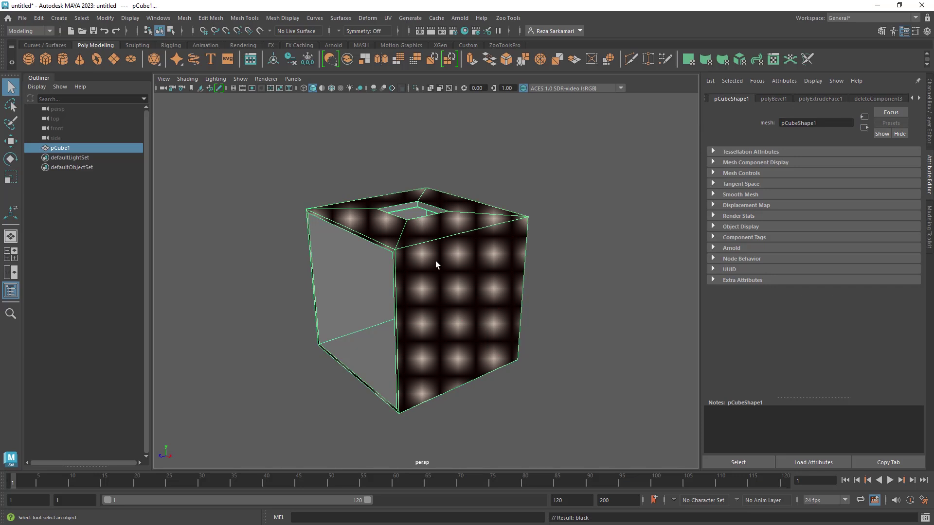
Step: Delete the construction history of the box
{"action": "left_click", "coordinate": [440, 275]}
{"action": "left_click_drag", "start_coordinate": [433, 284], "coordinate": [460, 275], "text": "alt"}
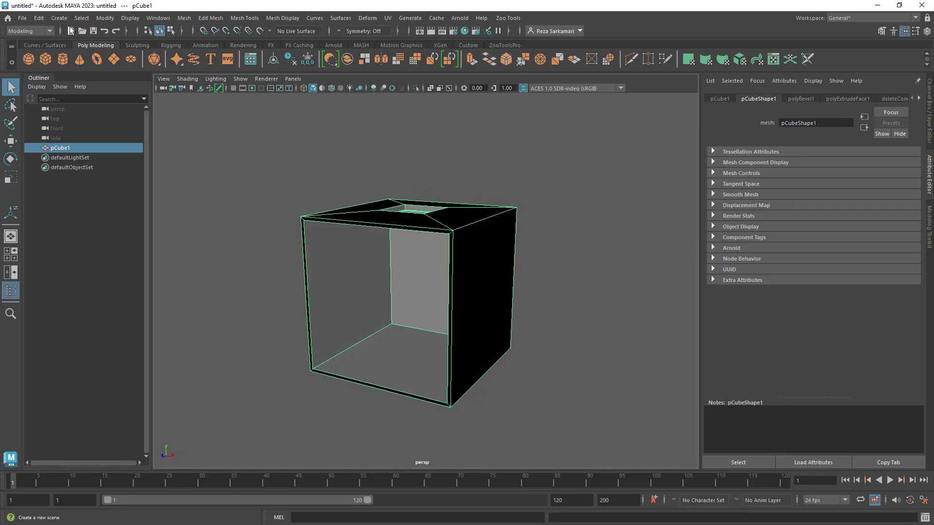
{"action": "left_click", "coordinate": [39, 18]}
{"action": "mouse_move", "coordinate": [112, 135]}
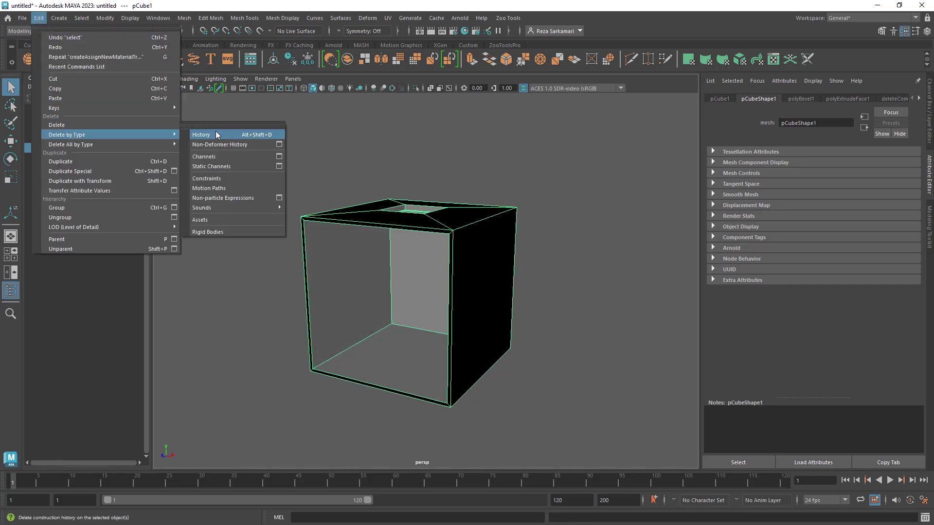
{"action": "left_click", "coordinate": [217, 135]}
Step: Select the four inner ceiling faces and the narrow bevel faces around the ceiling opening
{"action": "left_click_drag", "start_coordinate": [381, 277], "coordinate": [381, 209], "text": "alt"}
{"action": "right_click_drag", "start_coordinate": [370, 209], "coordinate": [371, 225]}
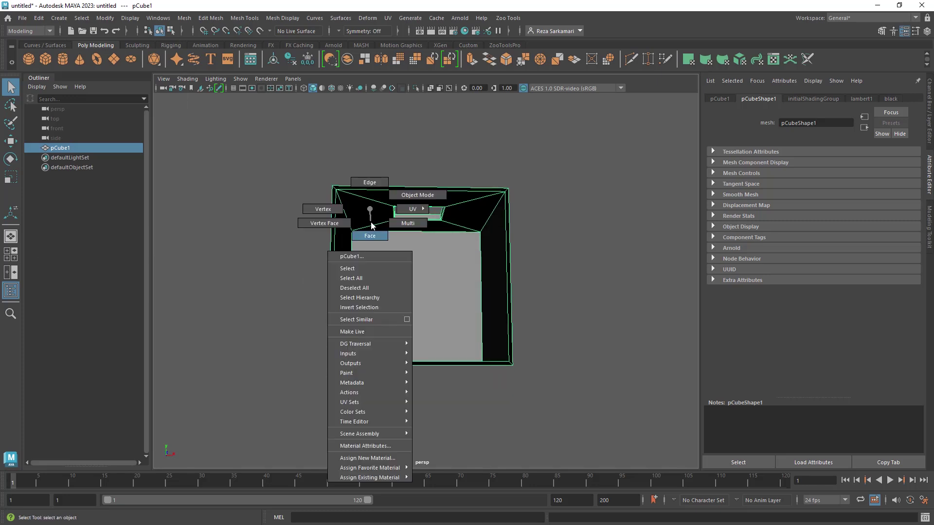
{"action": "left_click", "coordinate": [372, 216]}
{"action": "left_click", "coordinate": [451, 204], "text": "shift"}
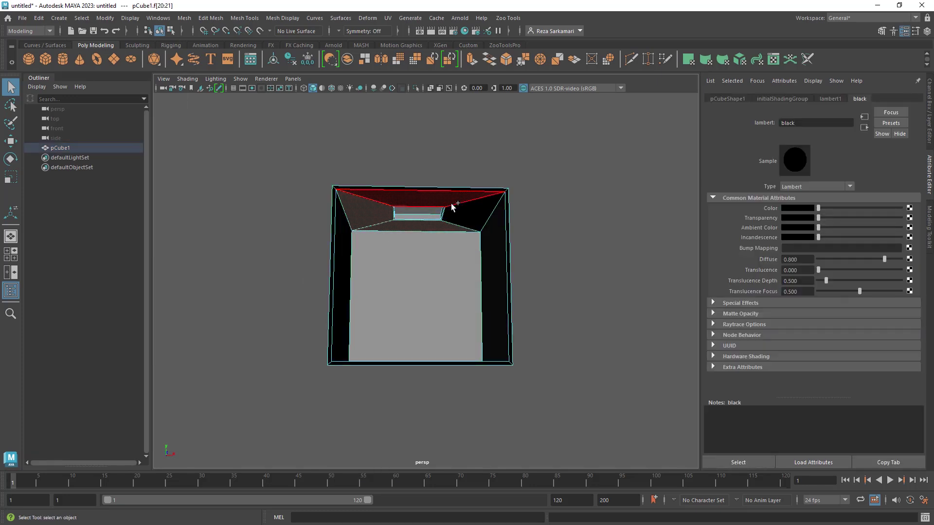
{"action": "left_click", "coordinate": [475, 210], "text": "shift"}
{"action": "left_click", "coordinate": [358, 234], "text": "shift"}
{"action": "right_click_drag", "start_coordinate": [358, 234], "coordinate": [541, 245], "text": "alt"}
{"action": "middle_click_drag", "start_coordinate": [404, 165], "coordinate": [391, 237], "text": "alt"}
{"action": "right_click_drag", "start_coordinate": [392, 237], "coordinate": [679, 225], "text": "alt"}
{"action": "left_click_drag", "start_coordinate": [455, 228], "coordinate": [494, 230], "text": "alt"}
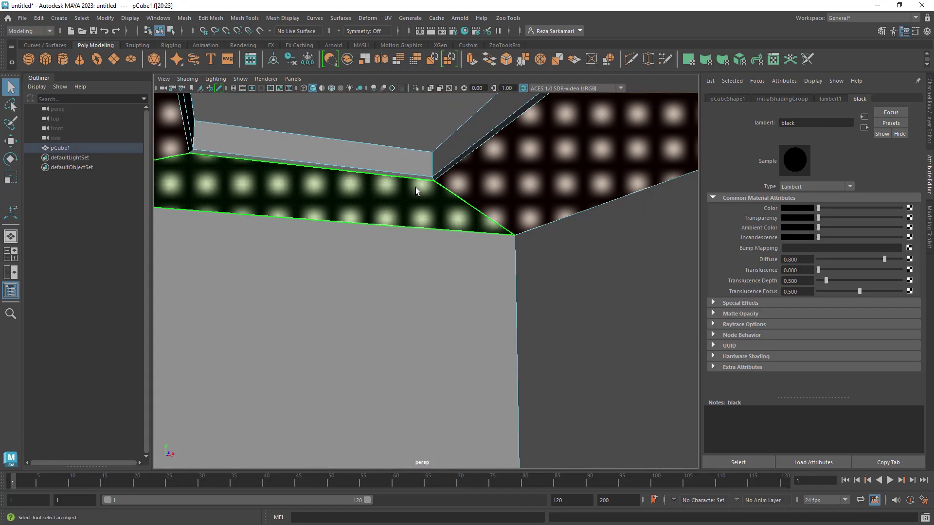
{"action": "left_click", "coordinate": [433, 178], "text": "shift"}
{"action": "double_click", "coordinate": [422, 177], "text": "shift"}
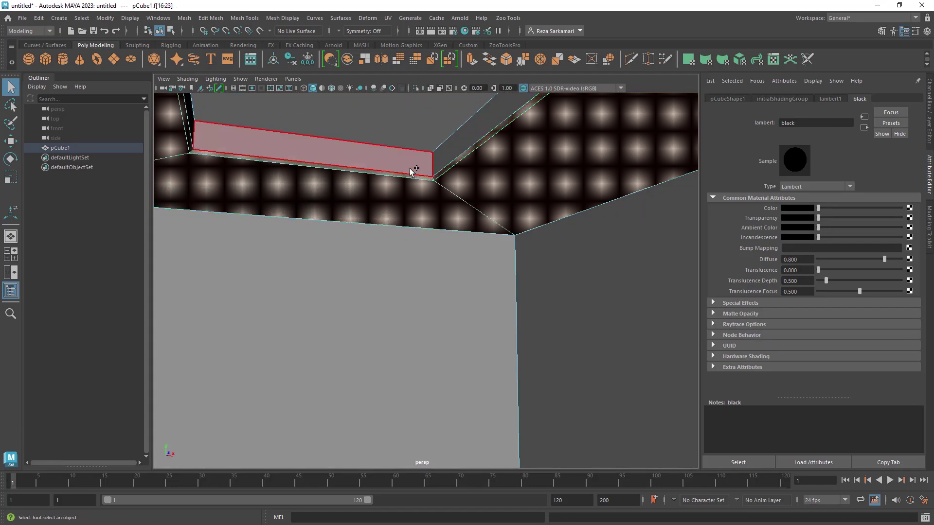
Step: Add the inner floor and back wall faces to the ceiling selection and assign a new Lambert material to them all
{"action": "scroll", "coordinate": [360, 219], "scroll_direction": "down", "scroll_amount": 5}
{"action": "left_click", "coordinate": [382, 315], "text": "shift"}
{"action": "mouse_move", "coordinate": [382, 315]}
{"action": "left_mouse_down", "text": "alt"}
{"action": "mouse_move", "coordinate": [396, 319]}
{"action": "mouse_move", "coordinate": [377, 323]}
{"action": "left_mouse_up", "text": "alt"}
{"action": "left_click", "coordinate": [402, 406]}
{"action": "left_click", "coordinate": [414, 335], "text": "shift"}
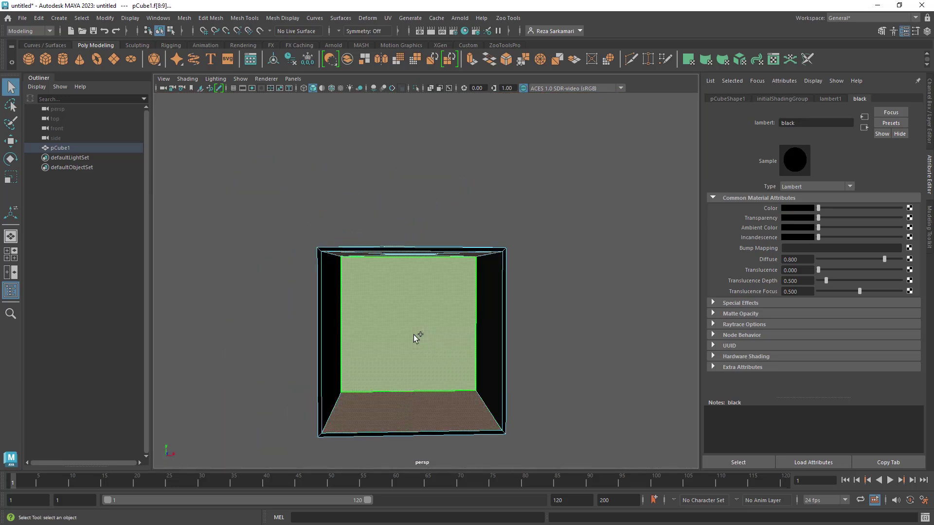
{"action": "right_click_drag", "start_coordinate": [401, 307], "coordinate": [385, 501]}
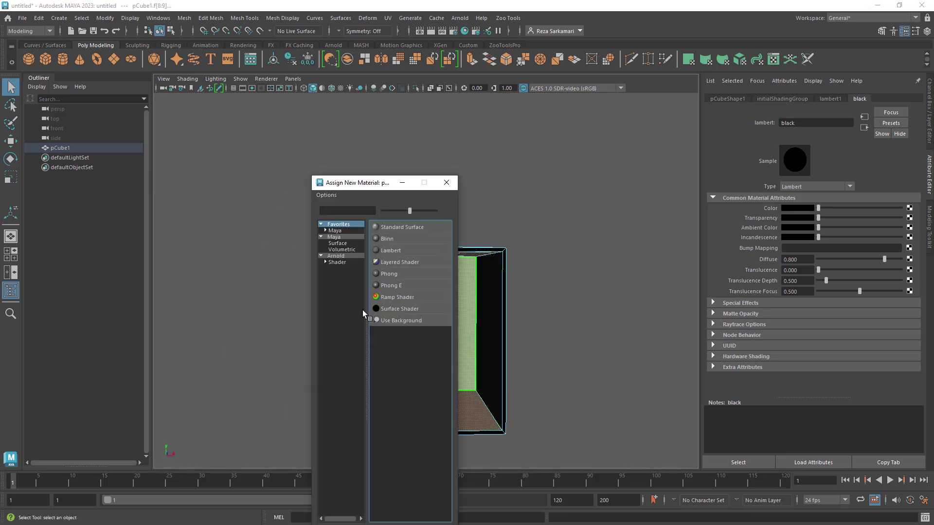
{"action": "left_click", "coordinate": [391, 252]}
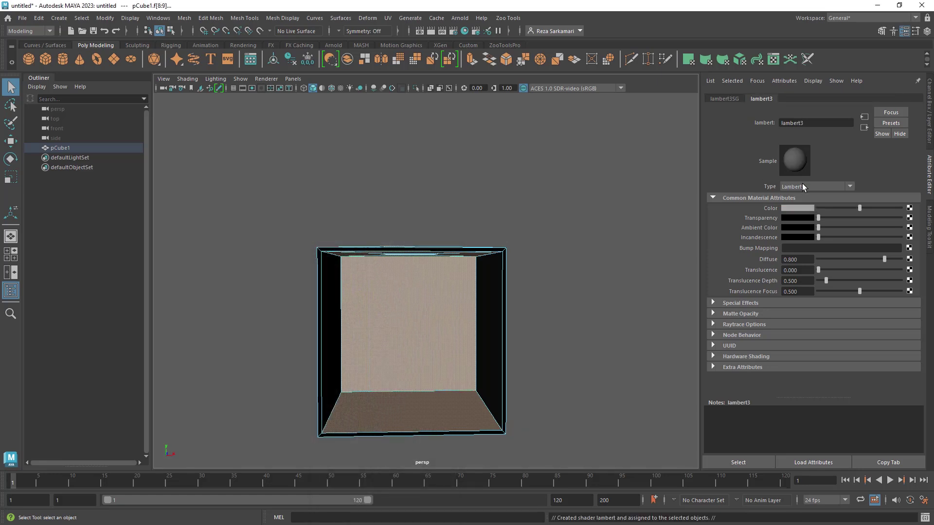
Step: Rename the new Lambert white, set its color value to 0.8 and return to object mode
{"action": "double_click", "coordinate": [807, 122]}
{"action": "type", "text": "white"}
{"action": "key", "text": "Return"}
{"action": "left_click", "coordinate": [790, 209]}
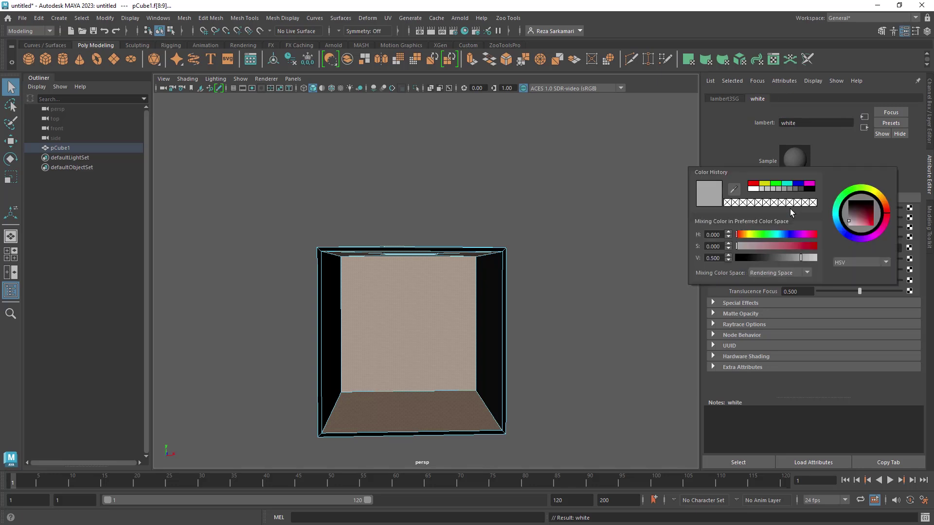
{"action": "left_click", "coordinate": [711, 258]}
{"action": "type", "text": "0.8"}
{"action": "key", "text": "Return"}
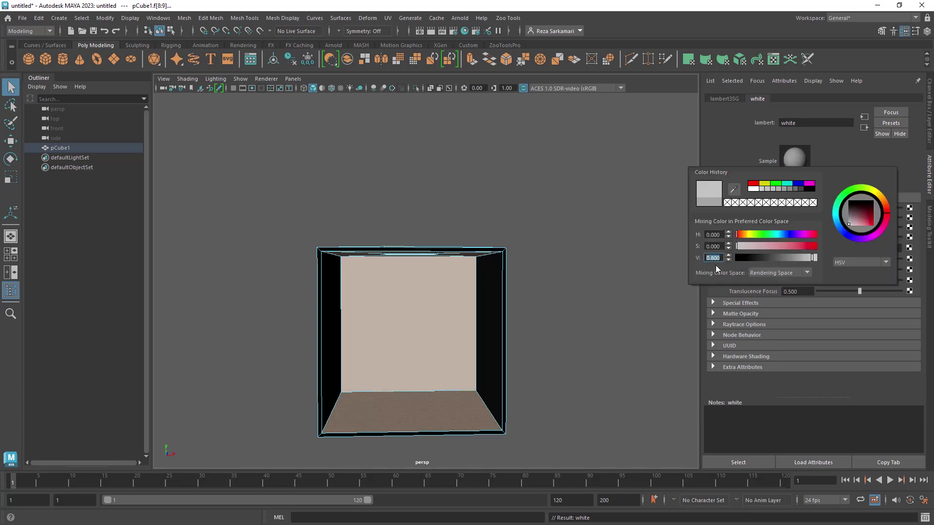
{"action": "left_click_drag", "start_coordinate": [430, 298], "coordinate": [489, 284], "text": "alt"}
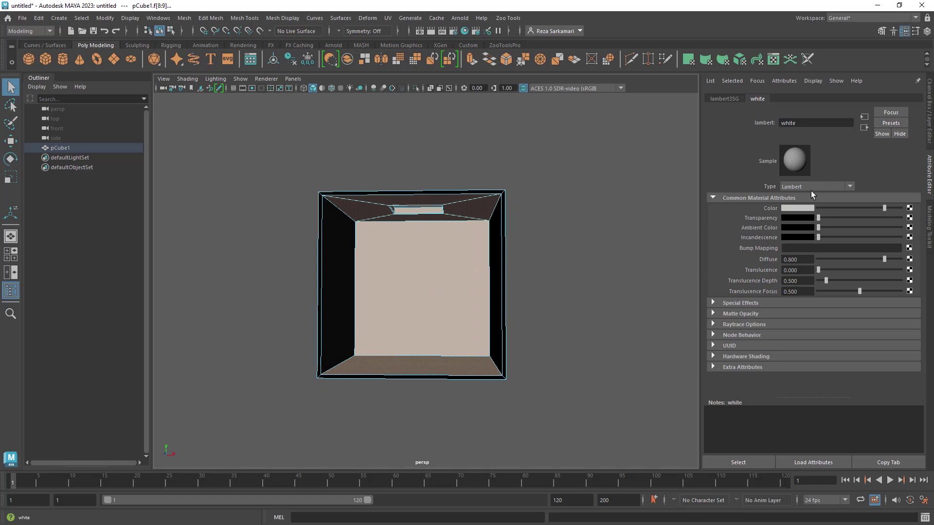
{"action": "left_click_drag", "start_coordinate": [375, 328], "coordinate": [378, 330], "text": "alt"}
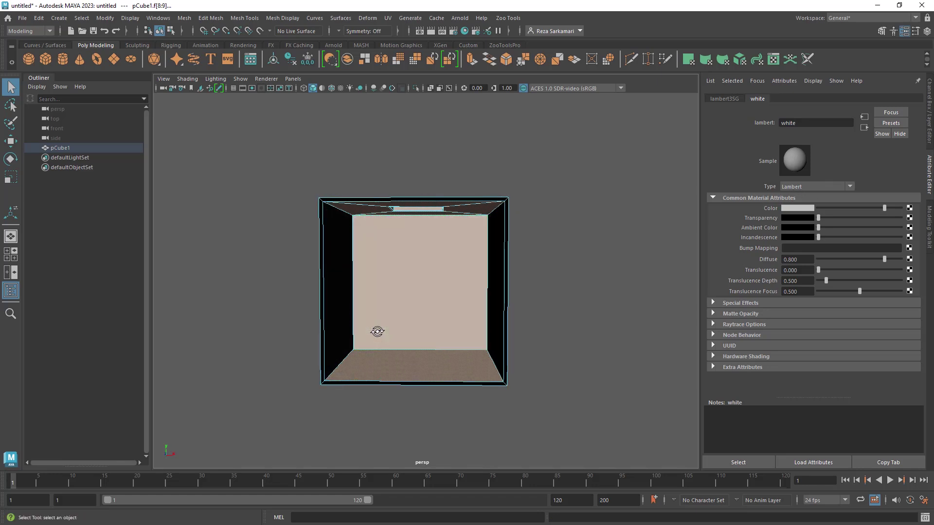
{"action": "right_click_drag", "start_coordinate": [417, 264], "coordinate": [355, 249]}
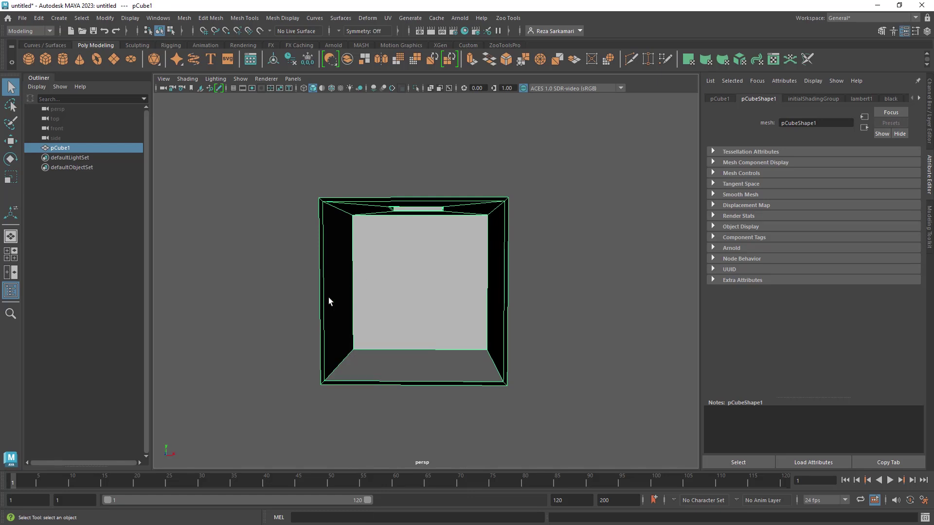
Step: Assign a new Lambert material to the left inner wall face of the box
{"action": "left_click_drag", "start_coordinate": [346, 307], "coordinate": [344, 304], "text": "alt"}
{"action": "right_click_drag", "start_coordinate": [346, 248], "coordinate": [341, 498]}
{"action": "left_click", "coordinate": [338, 273]}
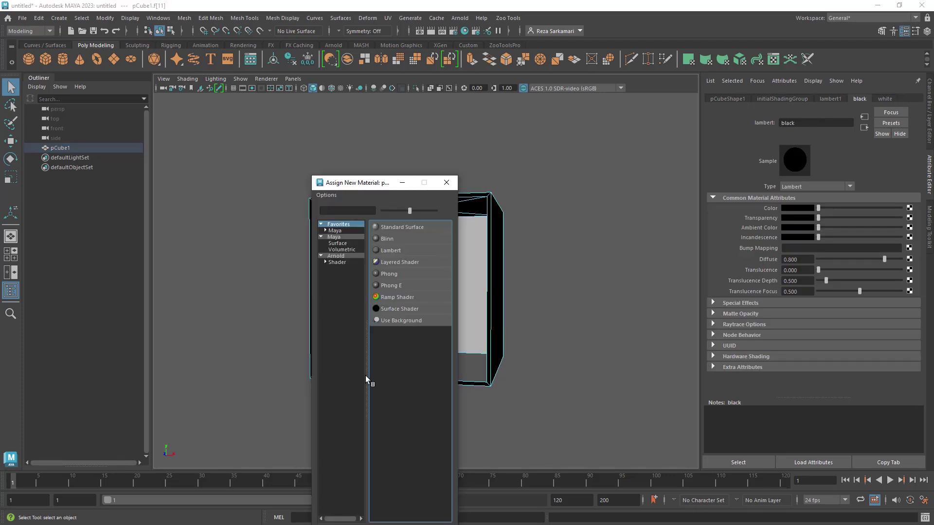
{"action": "left_click", "coordinate": [392, 251]}
Step: Rename the left wall's Lambert red and set its color to red
{"action": "double_click", "coordinate": [815, 122]}
{"action": "type", "text": "red"}
{"action": "key", "text": "Return"}
{"action": "left_click", "coordinate": [790, 208]}
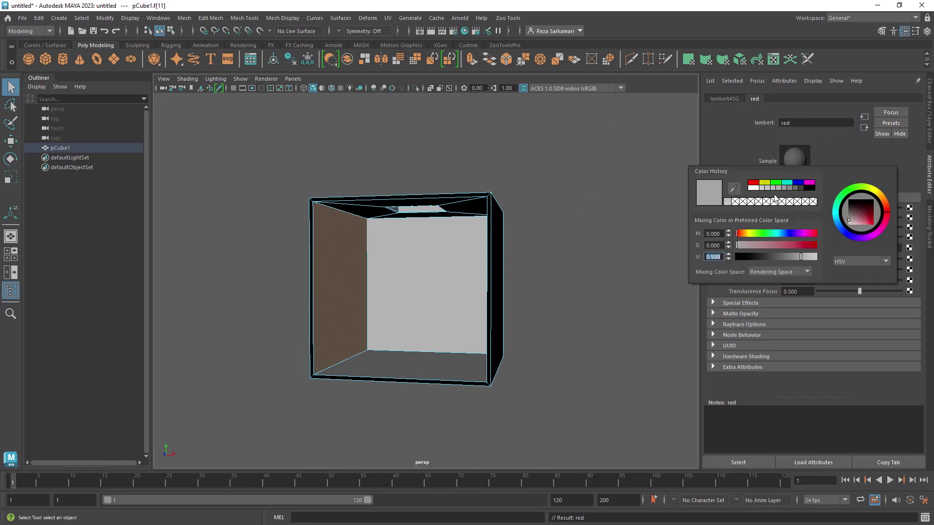
{"action": "left_click", "coordinate": [759, 186]}
{"action": "left_click", "coordinate": [252, 355]}
Step: Assign a new Lambert material to the right inner wall face of the box
{"action": "left_click_drag", "start_coordinate": [253, 354], "coordinate": [489, 292], "text": "alt"}
{"action": "left_click", "coordinate": [489, 291]}
{"action": "right_click_drag", "start_coordinate": [478, 269], "coordinate": [460, 495]}
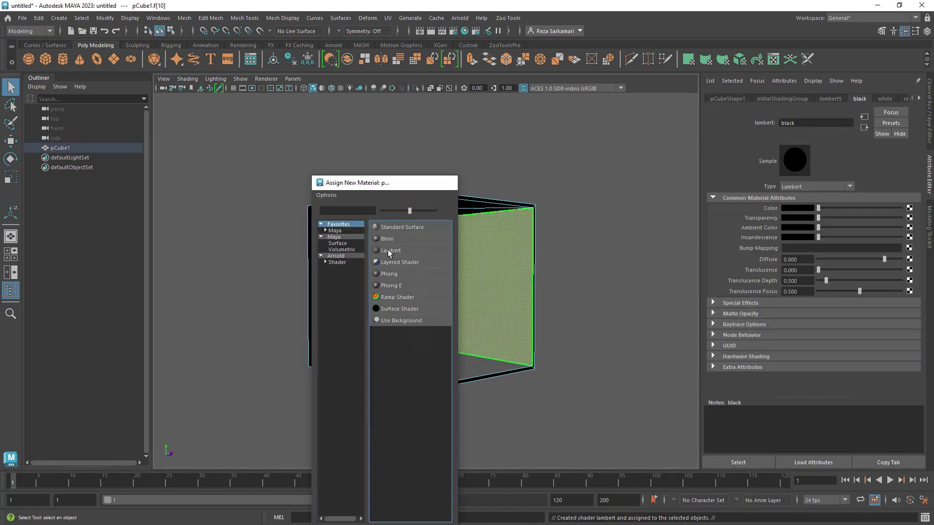
{"action": "left_click", "coordinate": [391, 250]}
Step: Rename the right wall's Lambert green, set its color to green and return to object mode
{"action": "type", "text": "green"}
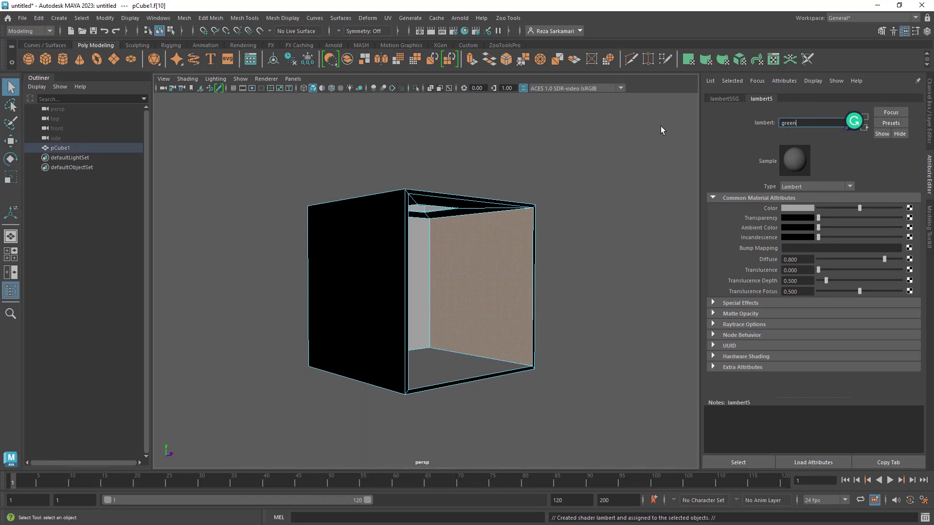
{"action": "key", "text": "Return"}
{"action": "left_click", "coordinate": [795, 209]}
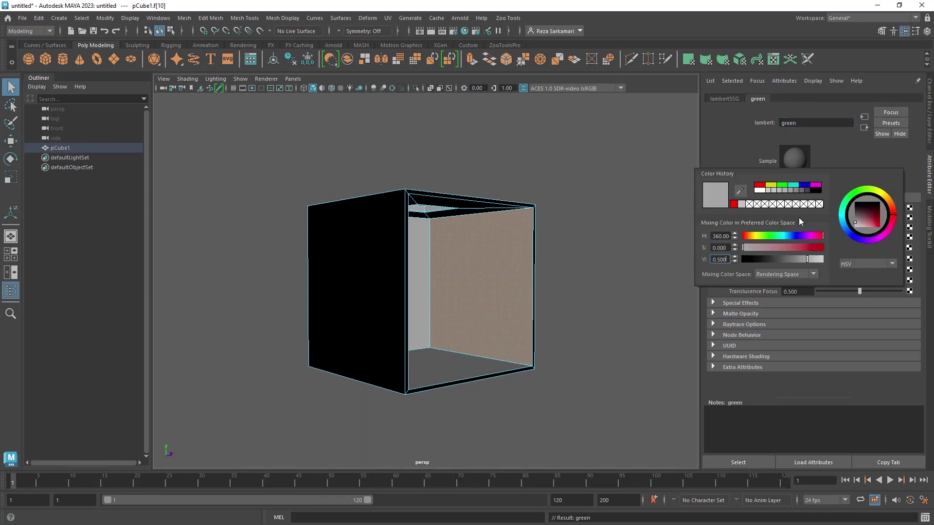
{"action": "left_click", "coordinate": [781, 195]}
{"action": "left_click", "coordinate": [583, 325]}
{"action": "left_click_drag", "start_coordinate": [583, 325], "coordinate": [516, 334], "text": "alt"}
{"action": "right_click_drag", "start_coordinate": [439, 285], "coordinate": [487, 233]}
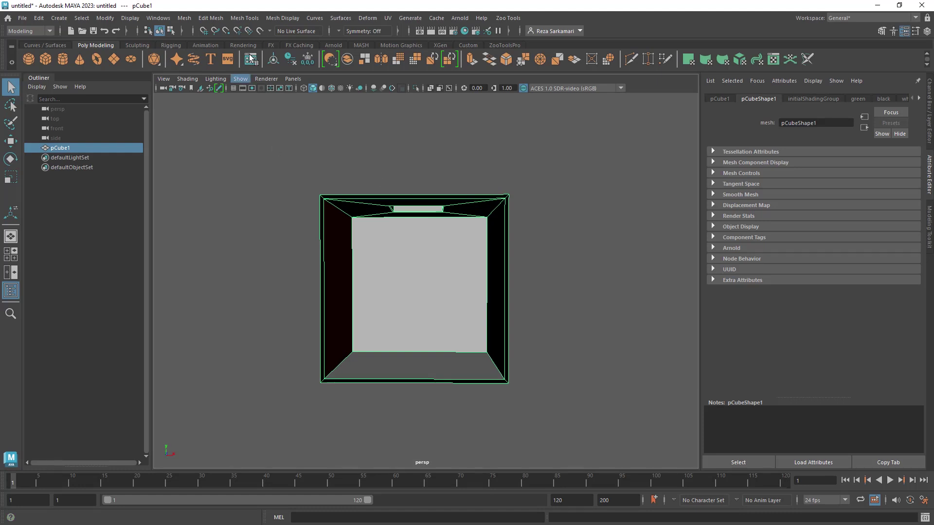
Step: Harden the edges of the whole box and keep it selected in object mode
{"action": "left_click", "coordinate": [274, 20]}
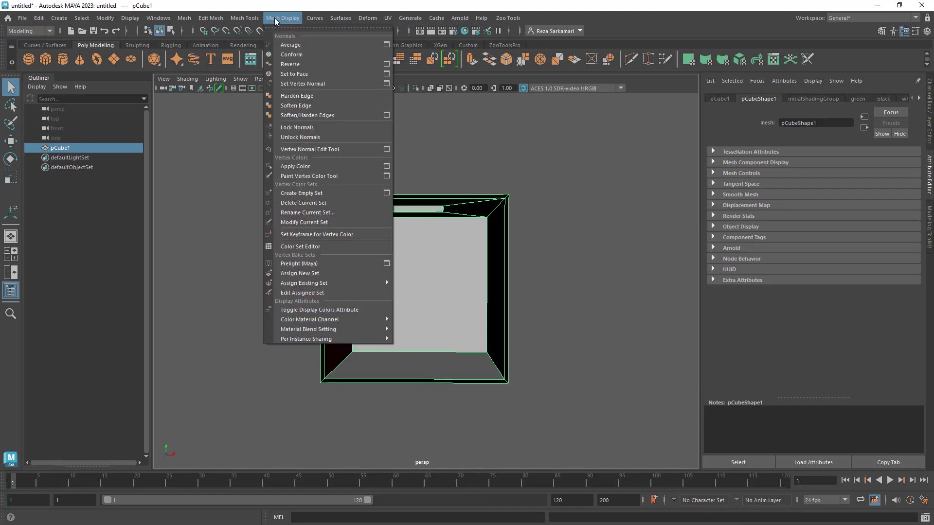
{"action": "left_click", "coordinate": [298, 106]}
{"action": "left_click", "coordinate": [250, 230]}
{"action": "right_click_drag", "start_coordinate": [349, 215], "coordinate": [380, 194]}
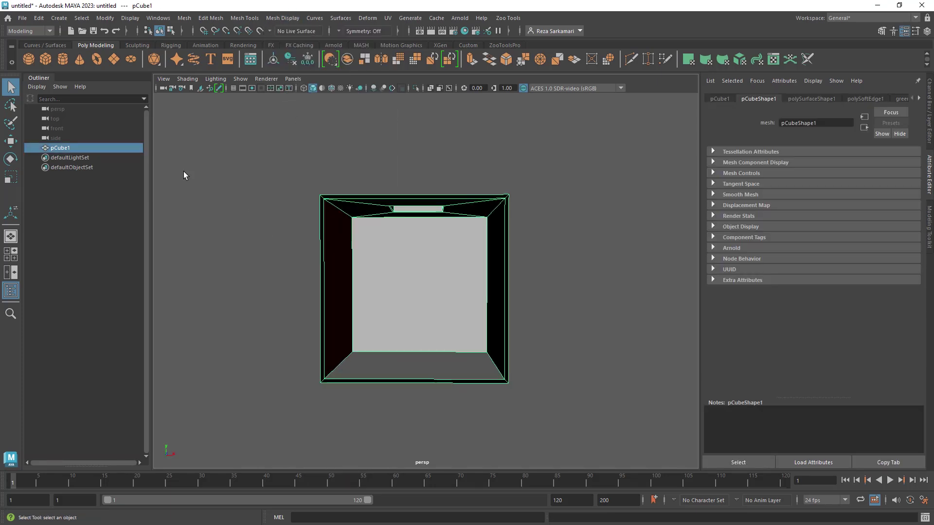
Step: Isolate the box in the viewport and delete its construction history
{"action": "left_click", "coordinate": [415, 88]}
{"action": "left_click", "coordinate": [22, 18]}
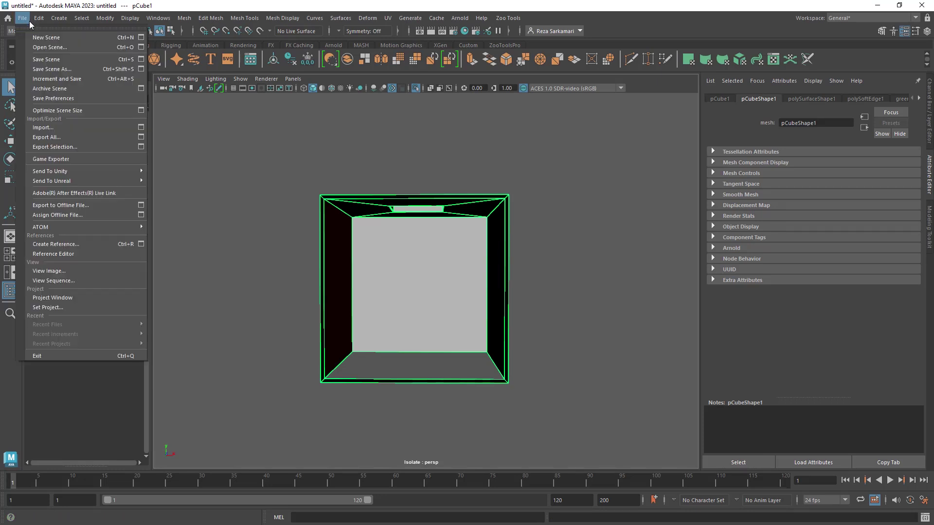
{"action": "mouse_move", "coordinate": [39, 18]}
{"action": "mouse_move", "coordinate": [73, 127]}
{"action": "left_click", "coordinate": [219, 136]}
{"action": "left_click", "coordinate": [270, 314]}
{"action": "mouse_move", "coordinate": [270, 314]}
{"action": "left_mouse_down", "text": "alt"}
{"action": "mouse_move", "coordinate": [309, 312]}
{"action": "mouse_move", "coordinate": [209, 315]}
{"action": "mouse_move", "coordinate": [260, 316]}
{"action": "left_mouse_up", "text": "alt"}
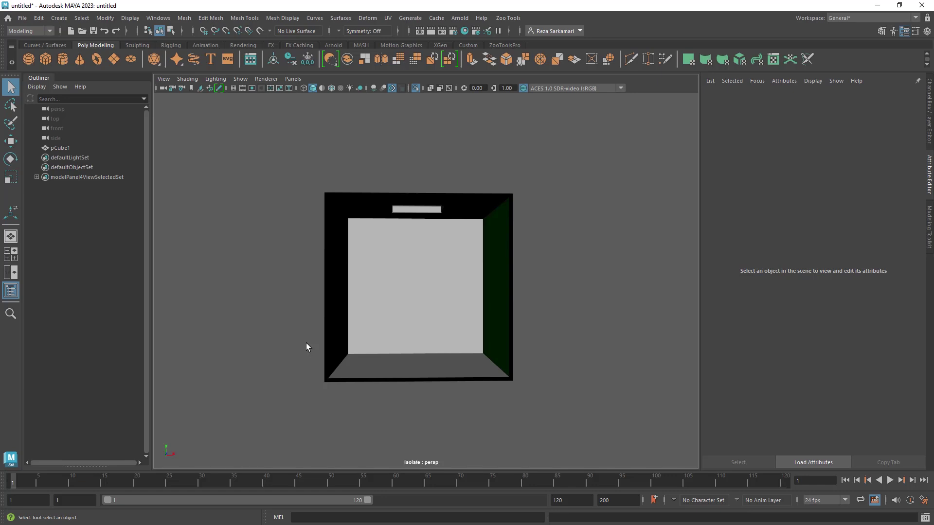
Step: Start an Export Selection of the box with the file type set to FBX export
{"action": "left_click", "coordinate": [435, 304]}
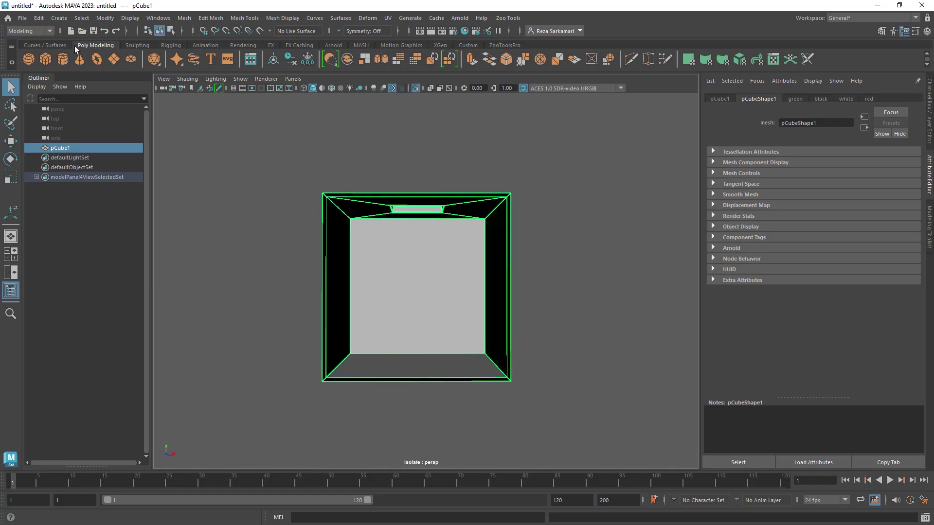
{"action": "left_click", "coordinate": [23, 18]}
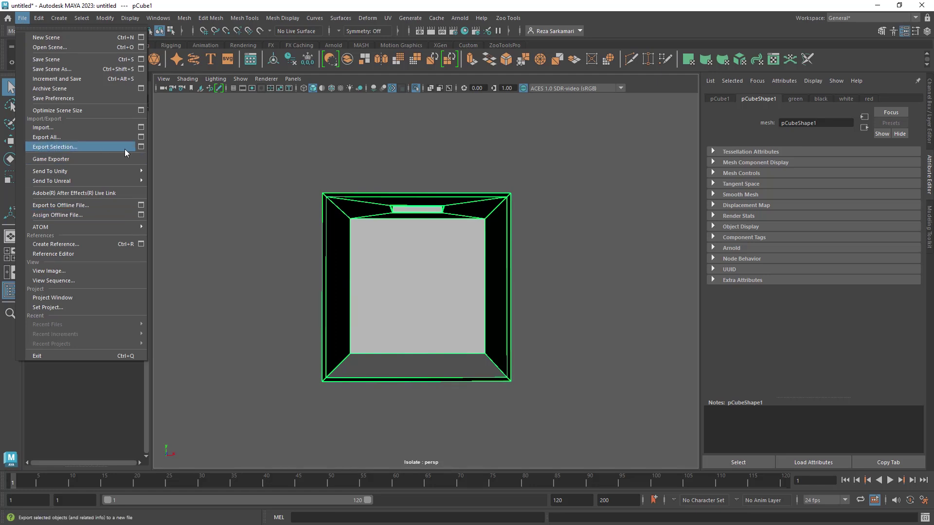
{"action": "left_click", "coordinate": [141, 146]}
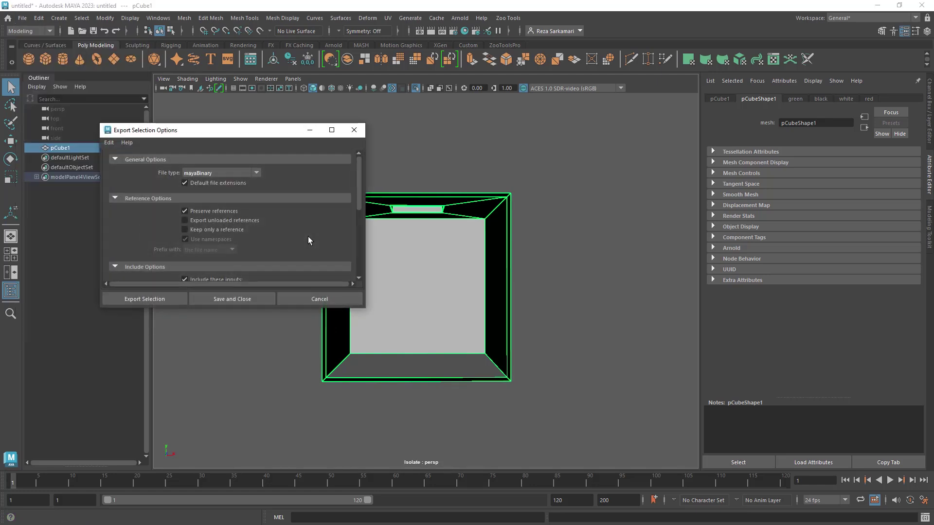
{"action": "left_click", "coordinate": [209, 174]}
{"action": "scroll", "coordinate": [209, 213], "scroll_direction": "down", "scroll_amount": 3}
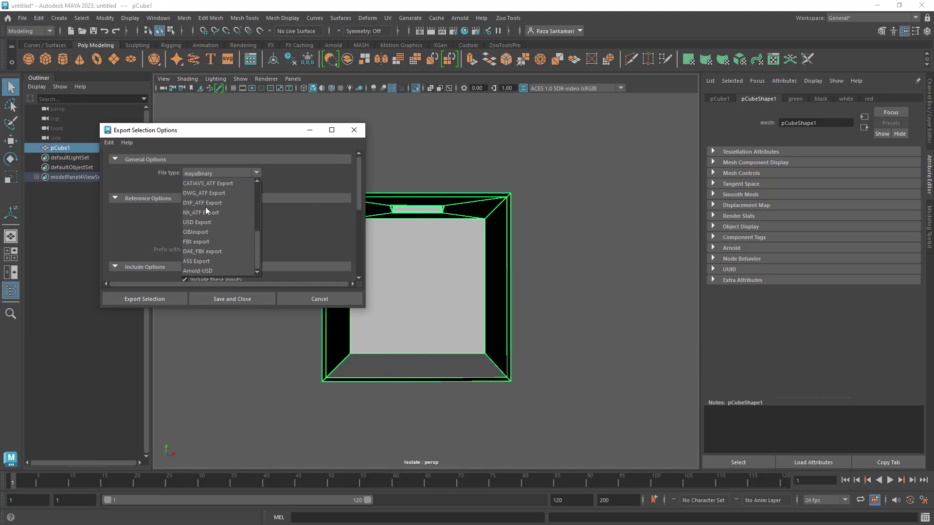
{"action": "left_click", "coordinate": [205, 242]}
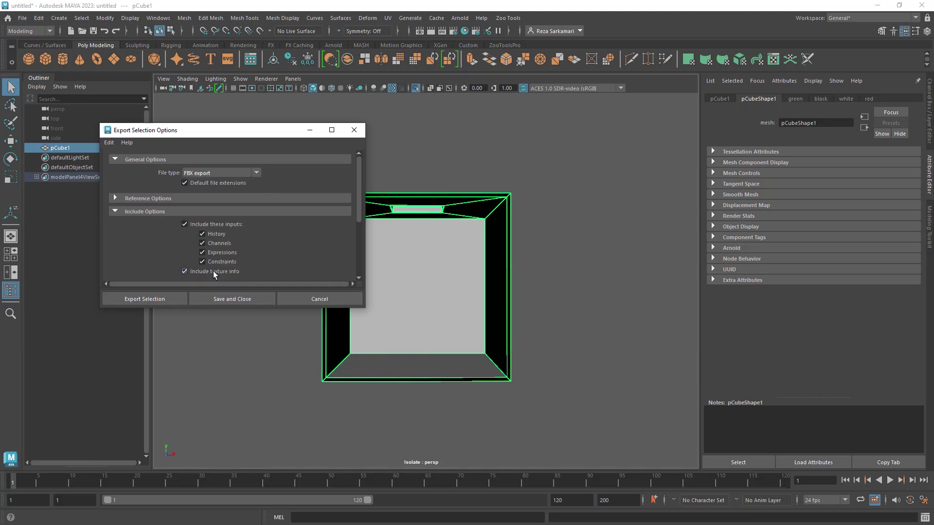
{"action": "left_click", "coordinate": [165, 299]}
Step: Set the FBX axis conversion's up axis to Z in the advanced export options
{"action": "left_click", "coordinate": [643, 261]}
{"action": "left_click_drag", "start_coordinate": [792, 276], "coordinate": [804, 338]}
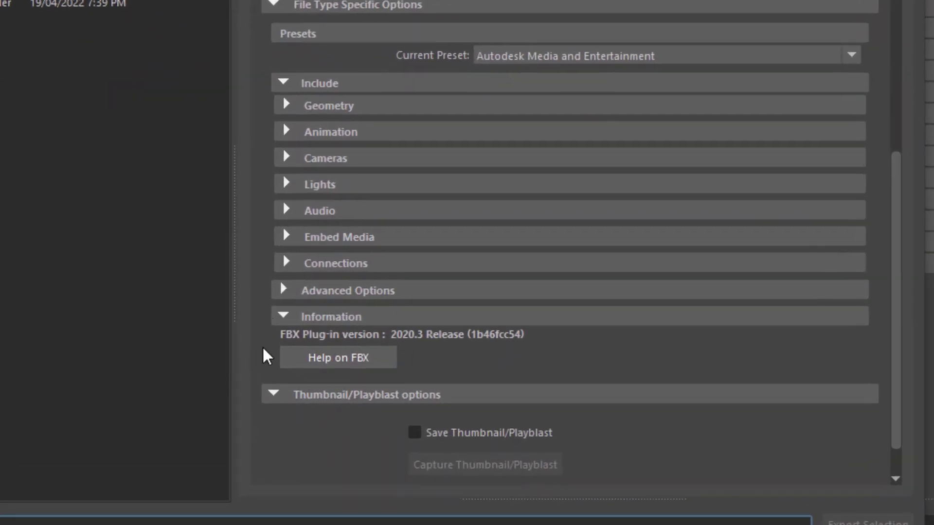
{"action": "left_click", "coordinate": [282, 286]}
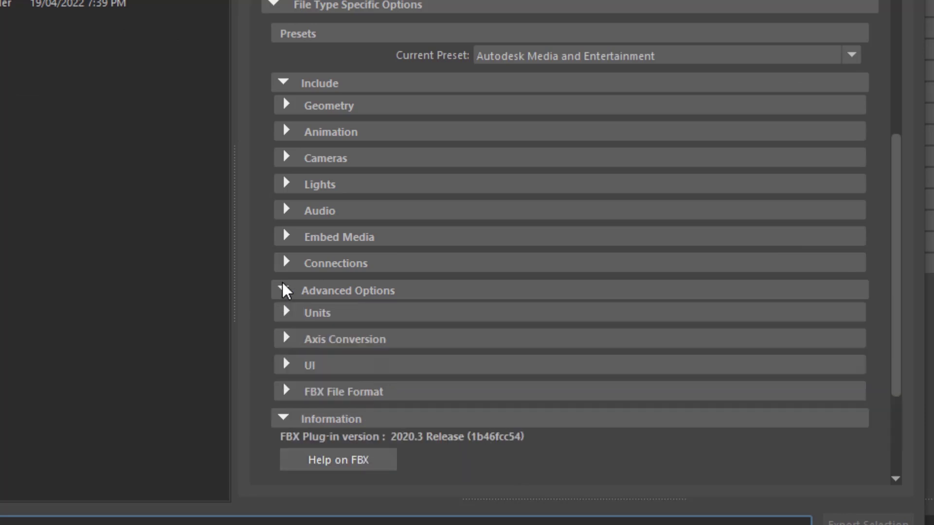
{"action": "left_click", "coordinate": [287, 338]}
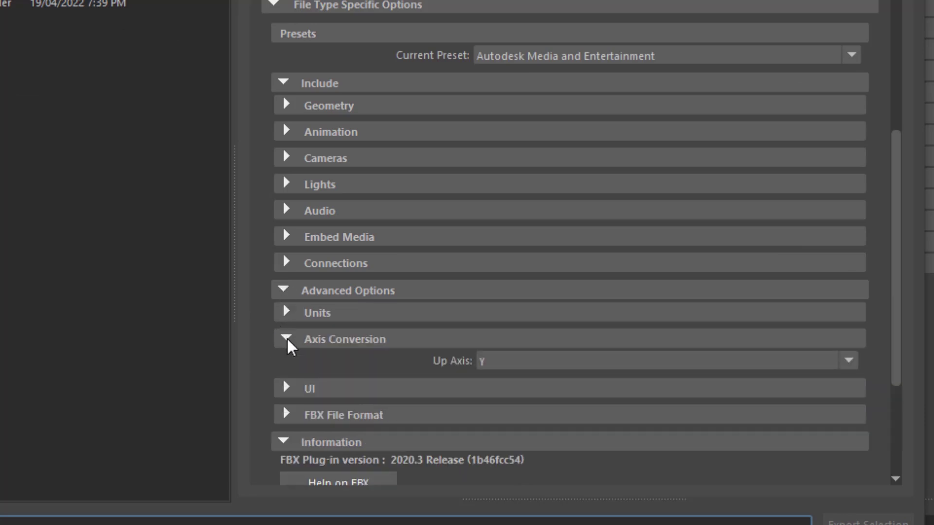
{"action": "left_click", "coordinate": [535, 368]}
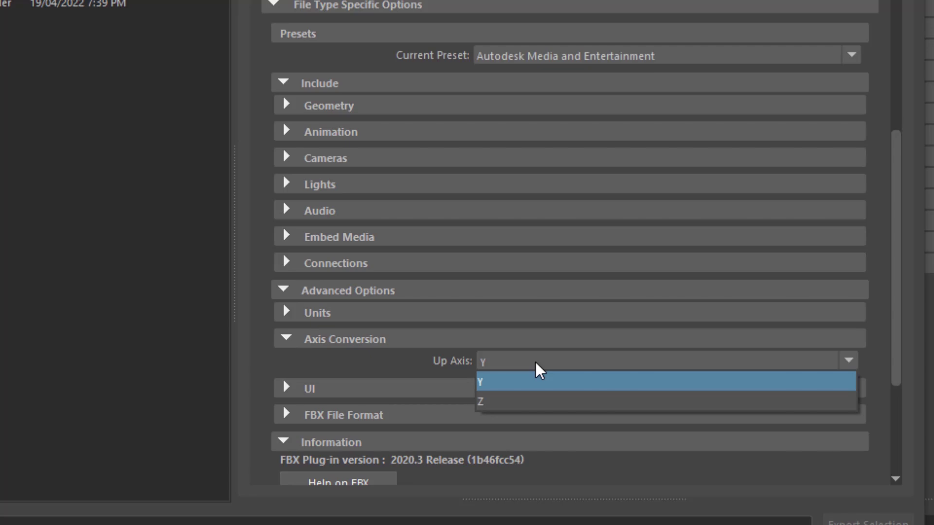
{"action": "left_click", "coordinate": [531, 404]}
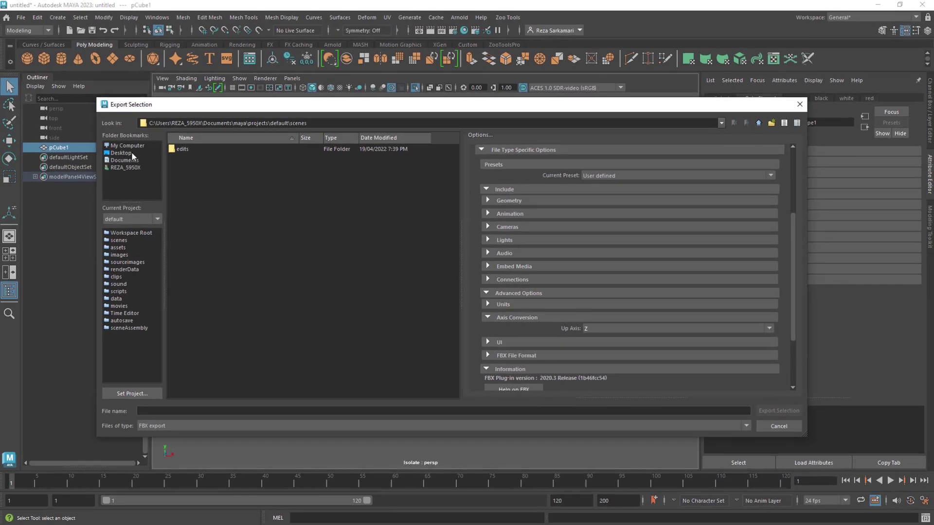
Step: Name the export file Cornell and open the UE5 Lessons folder on the Desktop as its location
{"action": "left_click", "coordinate": [131, 154]}
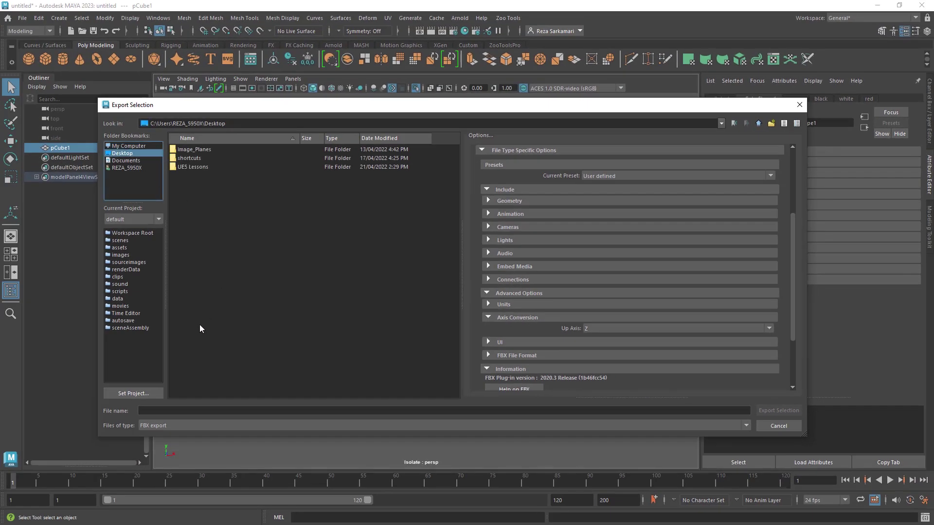
{"action": "left_click", "coordinate": [146, 412]}
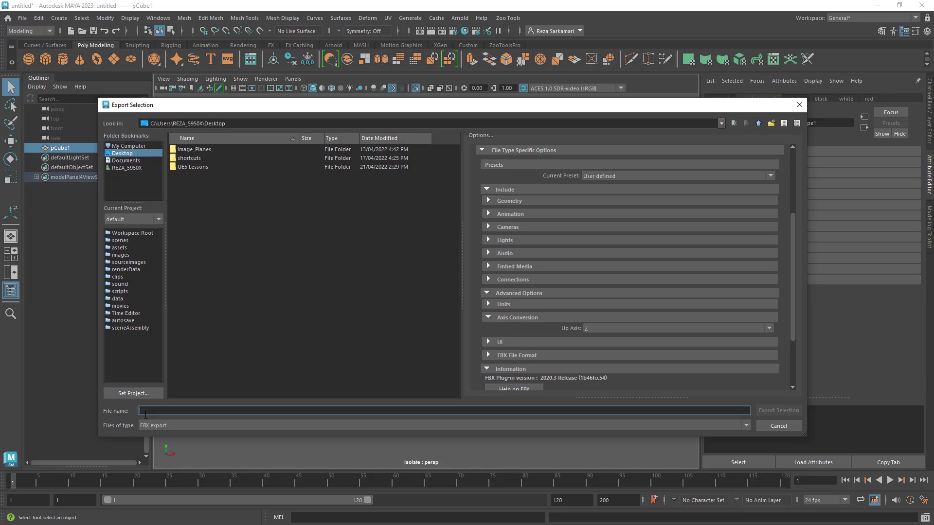
{"action": "type", "text": "Cc"}
{"action": "double_click", "coordinate": [190, 168]}
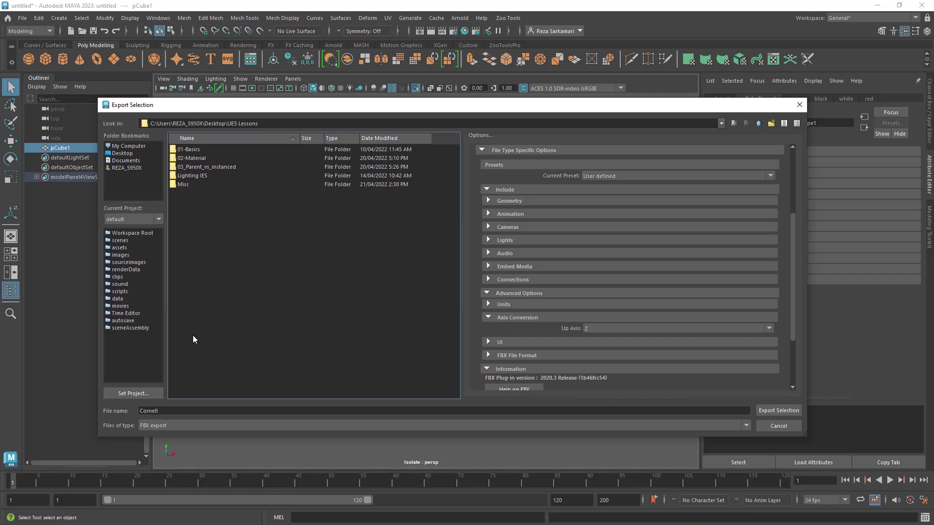
Step: Create a folder named 04_Lighting inside UE5 Lessons and open it
{"action": "right_click", "coordinate": [192, 211]}
{"action": "left_click", "coordinate": [205, 228]}
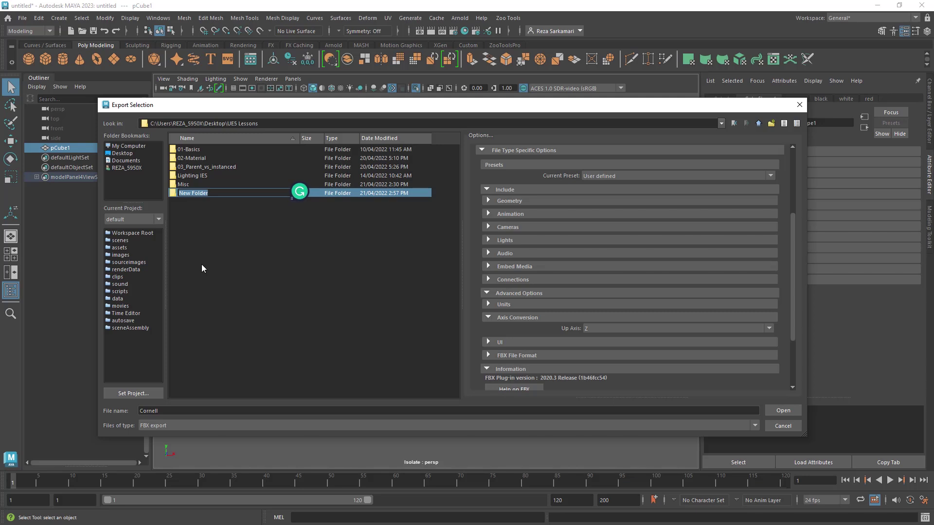
{"action": "type", "text": "04_Lighting"}
{"action": "key", "text": "Return"}
{"action": "key", "text": "Return"}
Step: Create and open a subfolder named FBX inside 04_Lighting, and complete the export file name as Cornell Box
{"action": "right_click", "coordinate": [252, 195]}
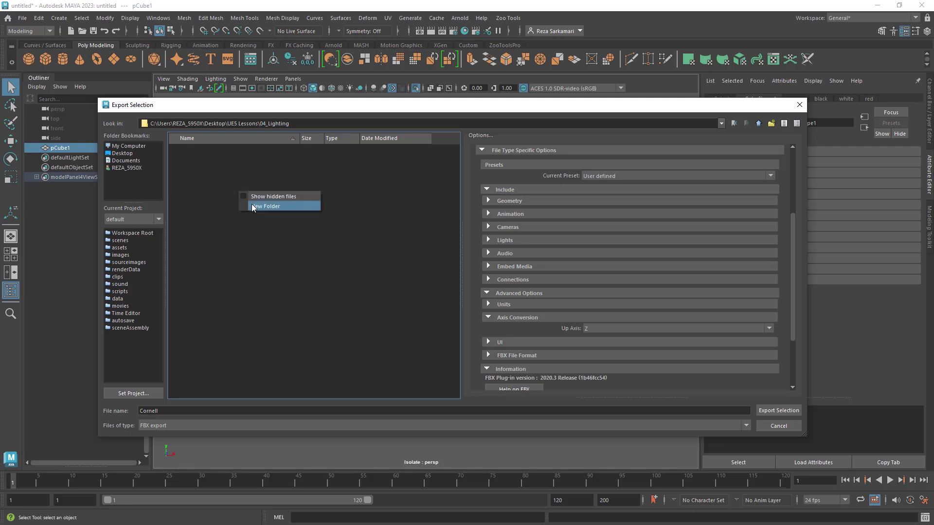
{"action": "left_click", "coordinate": [252, 204]}
{"action": "type", "text": "FBX"}
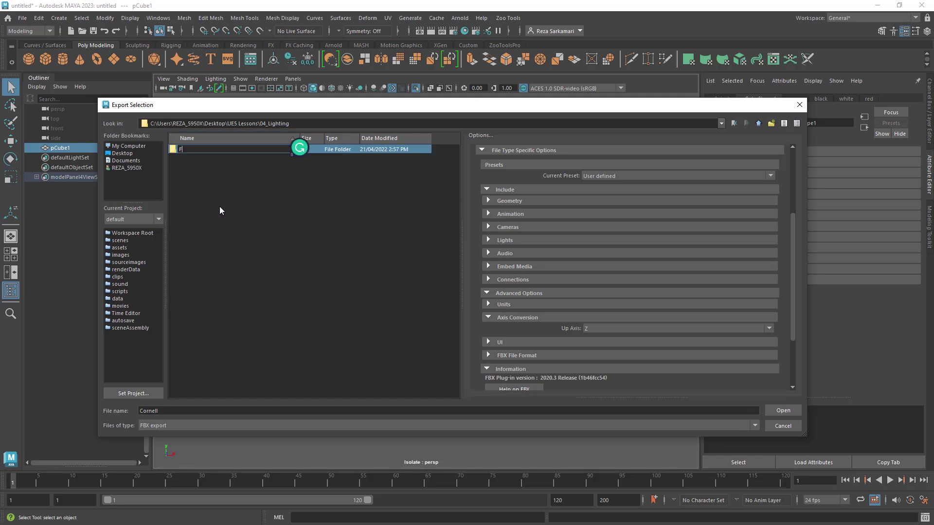
{"action": "key", "text": "Return"}
{"action": "key", "text": "Return"}
{"action": "left_click", "coordinate": [187, 408]}
{"action": "type", "text": "Box"}
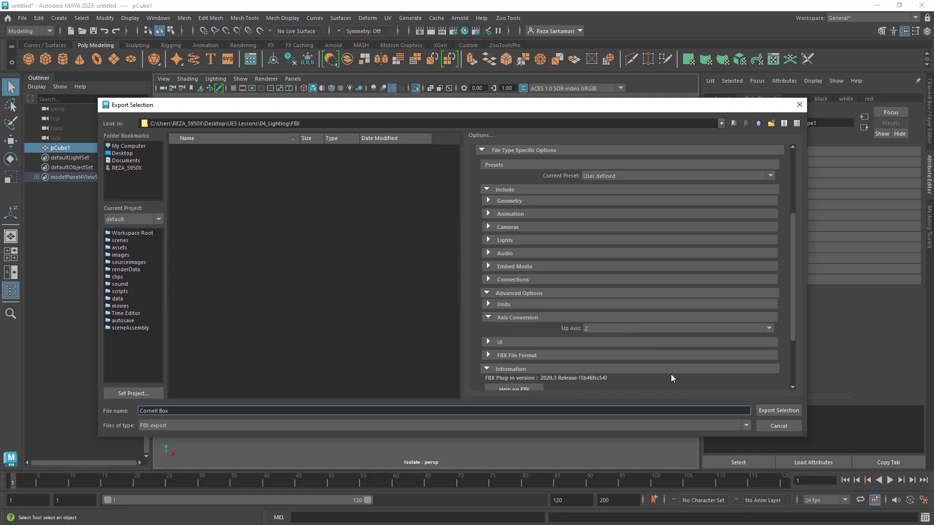
Step: Export the selected box as the Cornell Box FBX file, and minimize Maya
{"action": "left_click", "coordinate": [778, 411]}
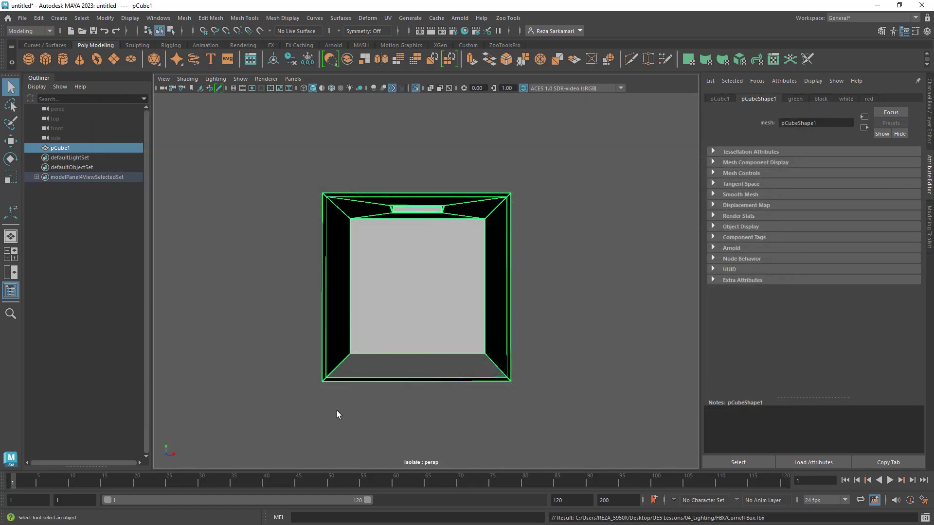
{"action": "left_click", "coordinate": [335, 413]}
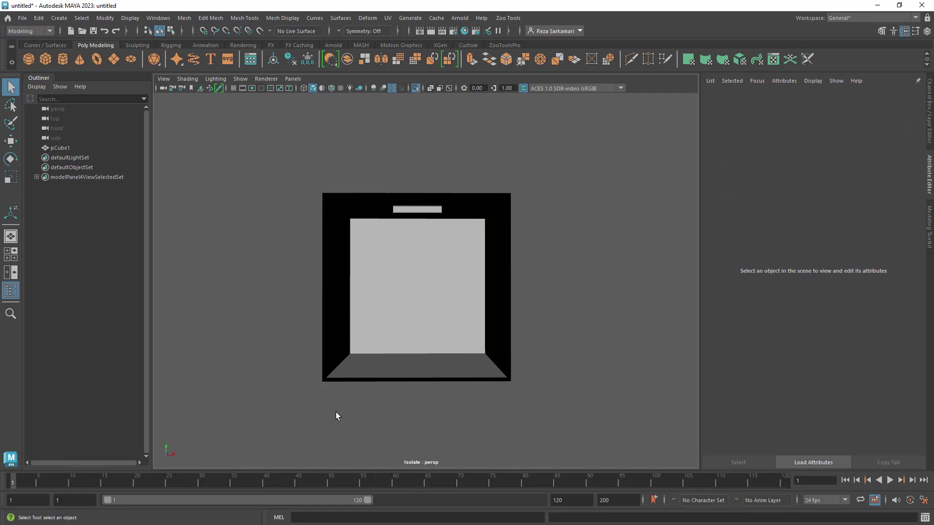
{"action": "left_click", "coordinate": [878, 5]}
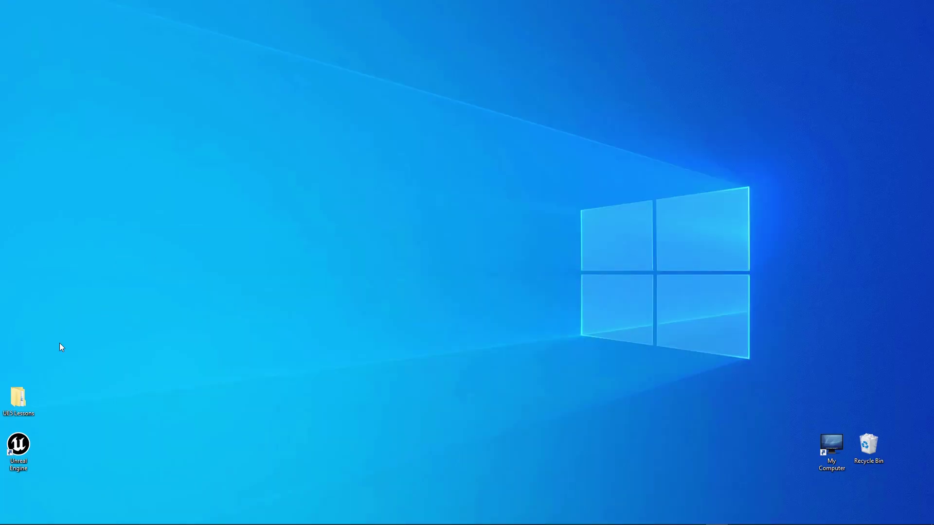
Step: Launch Unreal Engine and set up a Blank Games project located in the UE5 Lessons\04_Lighting folder
{"action": "double_click", "coordinate": [14, 444]}
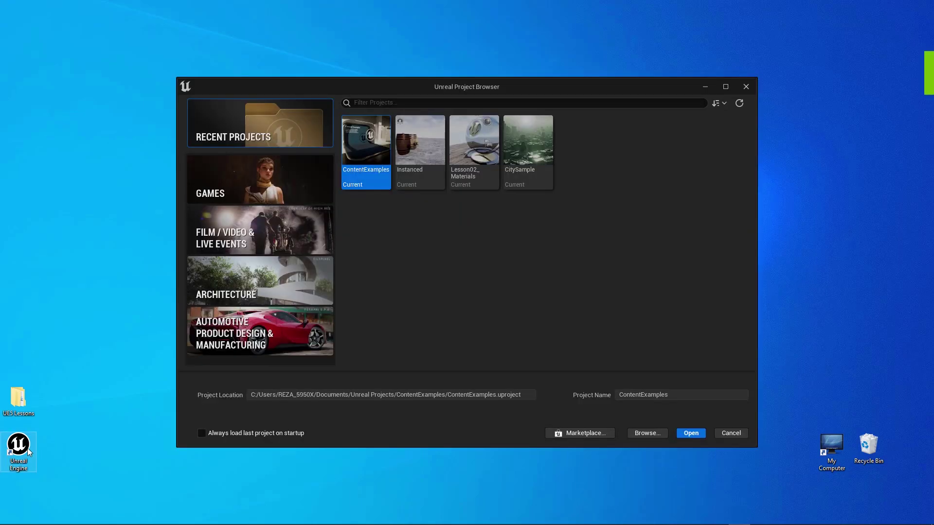
{"action": "left_click", "coordinate": [242, 179]}
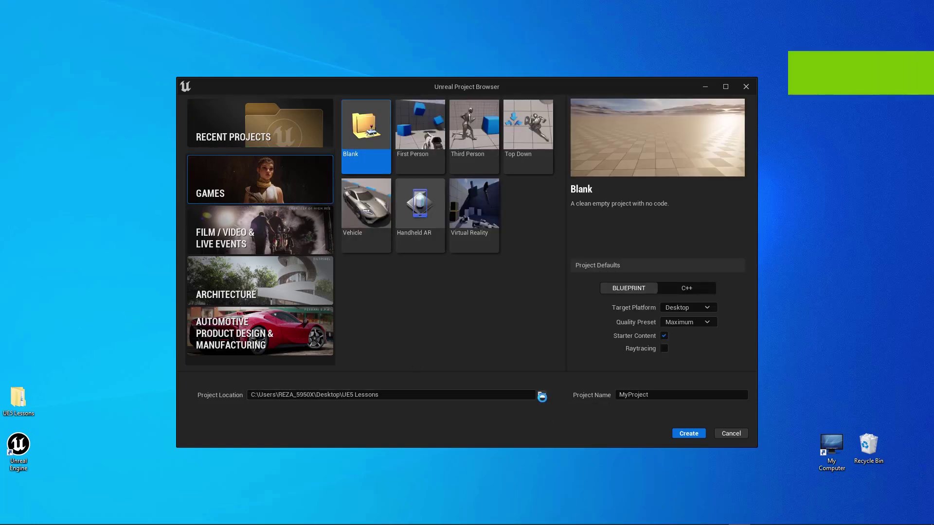
{"action": "left_click", "coordinate": [542, 395]}
{"action": "left_click", "coordinate": [405, 160]}
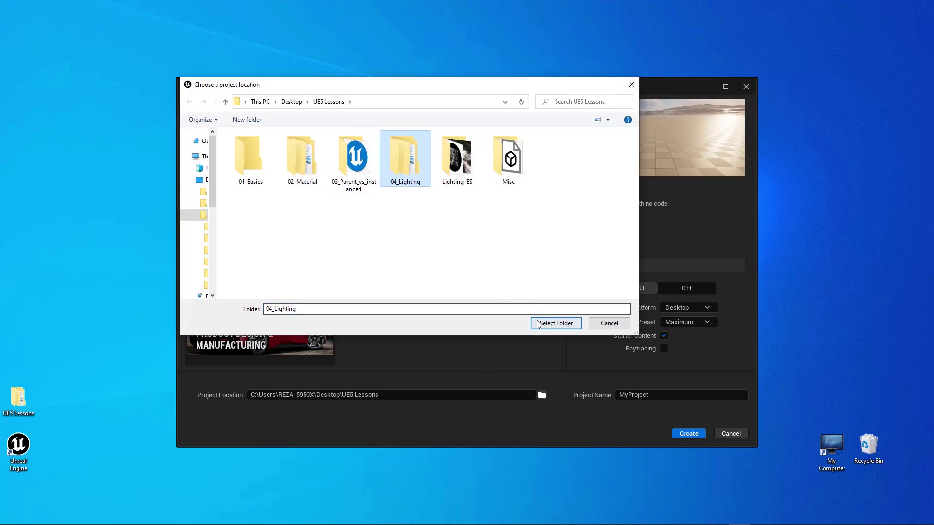
{"action": "right_click", "coordinate": [372, 263]}
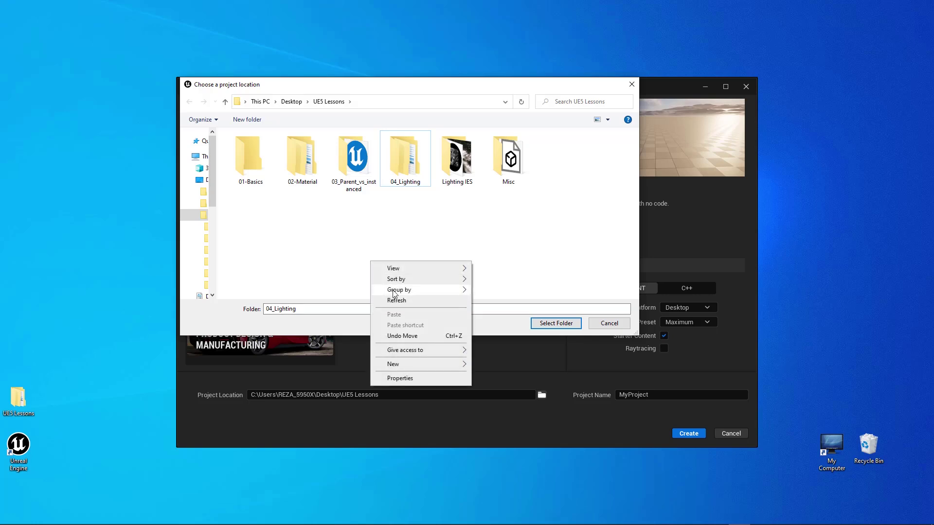
{"action": "left_click", "coordinate": [395, 183]}
{"action": "left_click", "coordinate": [555, 324]}
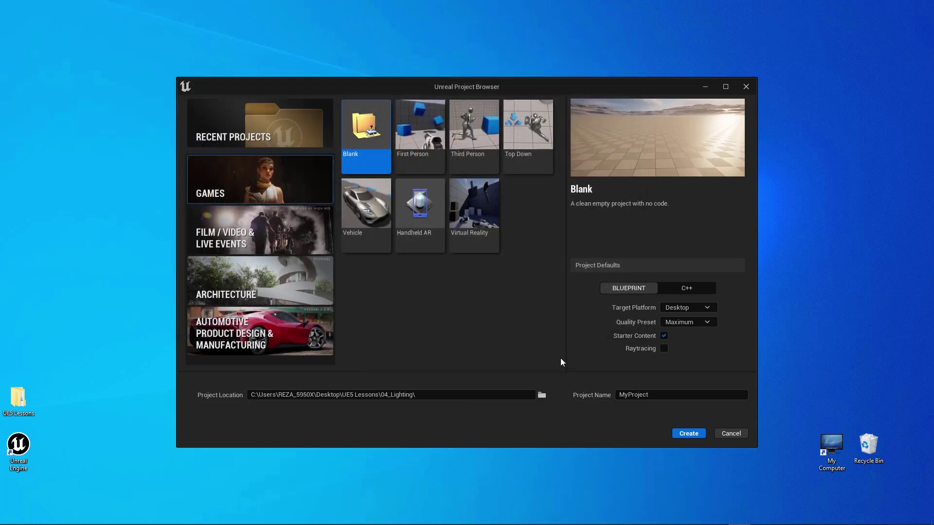
Step: Name the project Lesson04_Lighting and create it
{"action": "left_click", "coordinate": [633, 395]}
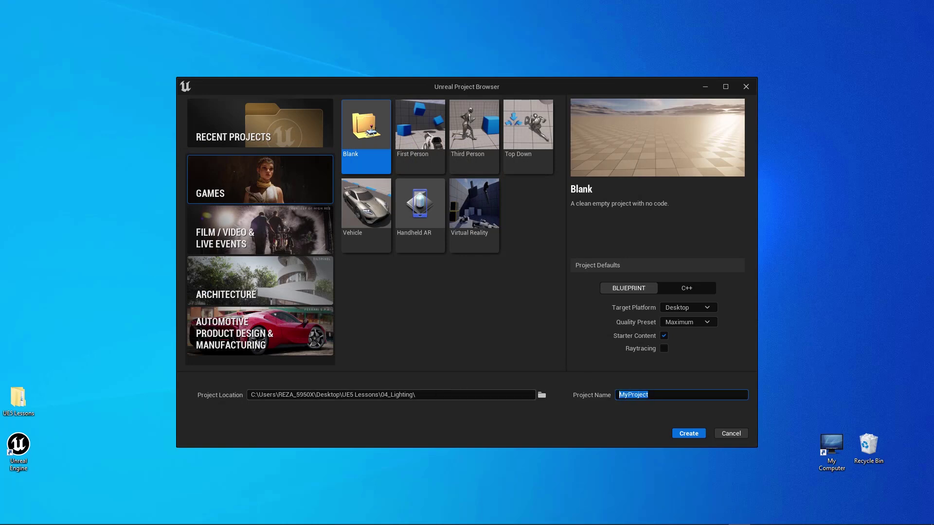
{"action": "type", "text": "Lesson04_Lighting"}
{"action": "left_click", "coordinate": [683, 433]}
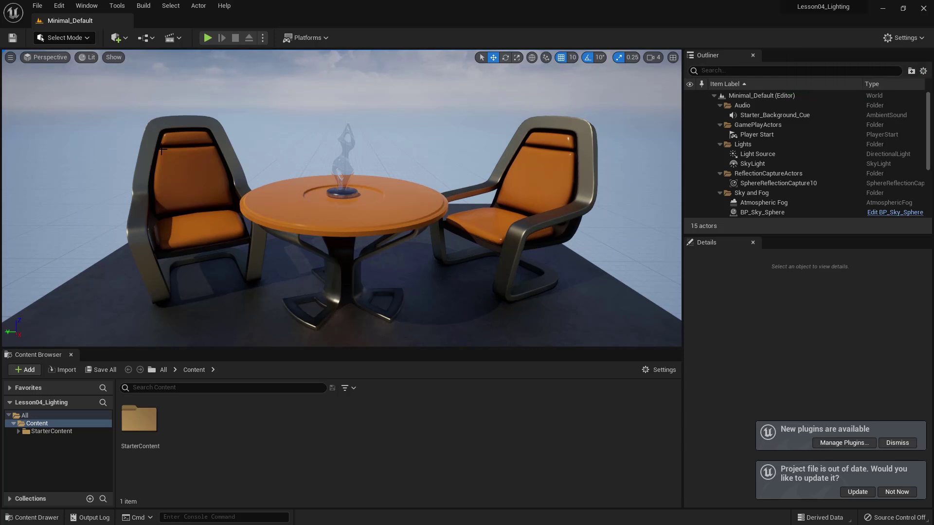
{"action": "left_click", "coordinate": [37, 6]}
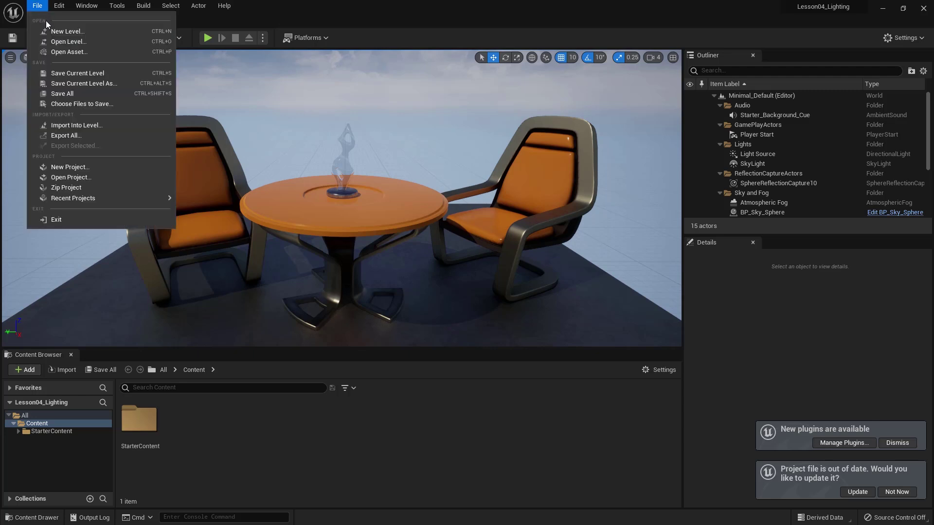
{"action": "left_click", "coordinate": [48, 34]}
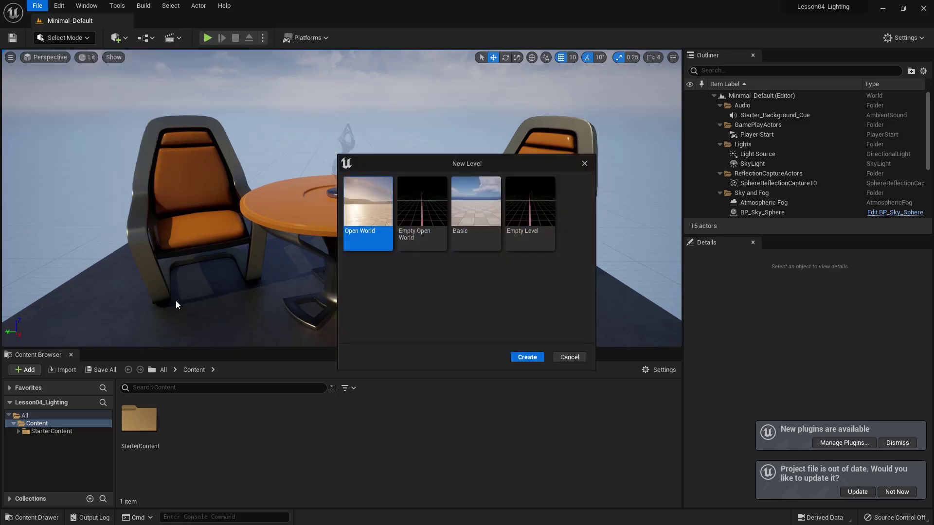
{"action": "left_click", "coordinate": [555, 360]}
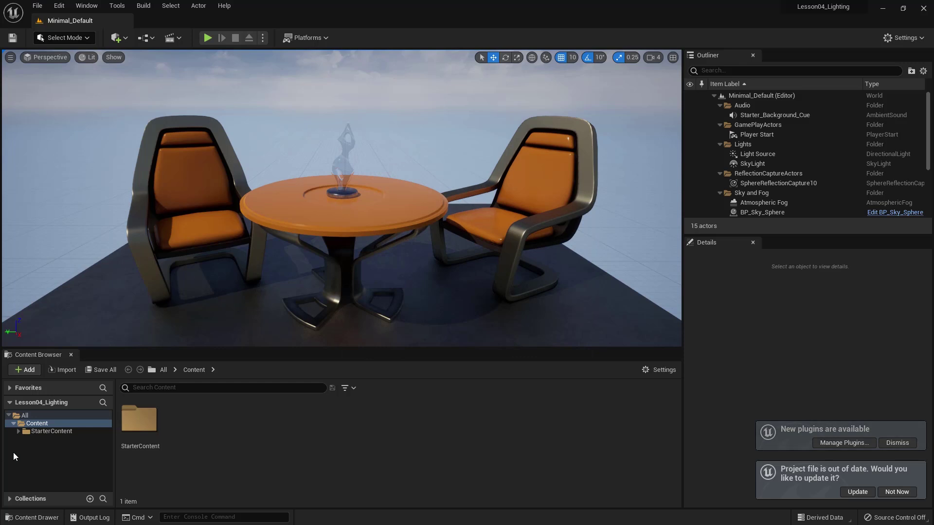
Step: Create a folder named Lesson04_Lighting in the project's Content folder and open it
{"action": "right_click", "coordinate": [185, 442]}
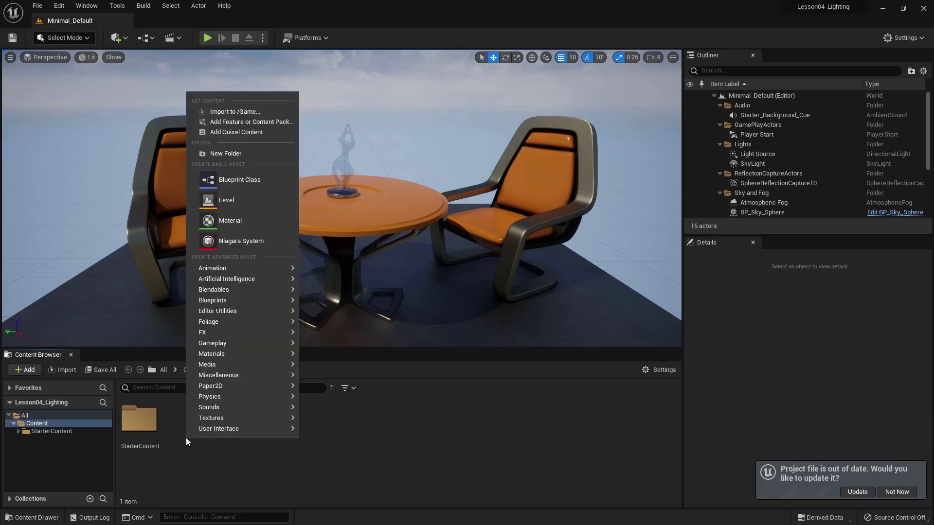
{"action": "left_click", "coordinate": [249, 154]}
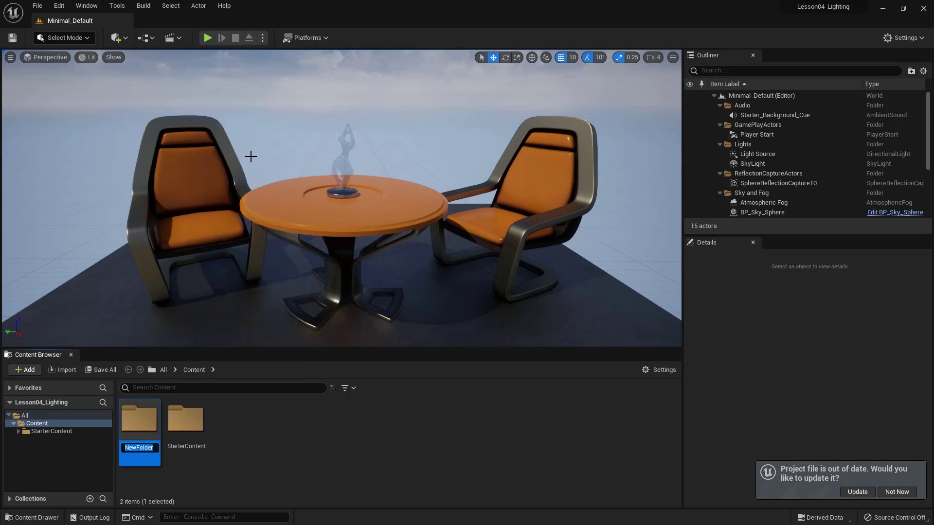
{"action": "type", "text": "04"}
{"action": "type", "text": "_L"}
{"action": "key", "text": "BackSpace"}
{"action": "key", "text": "BackSpace"}
{"action": "key", "text": "BackSpace"}
{"action": "key", "text": "BackSpace"}
{"action": "type", "text": "Lesson04_"}
{"action": "type", "text": "Lighting"}
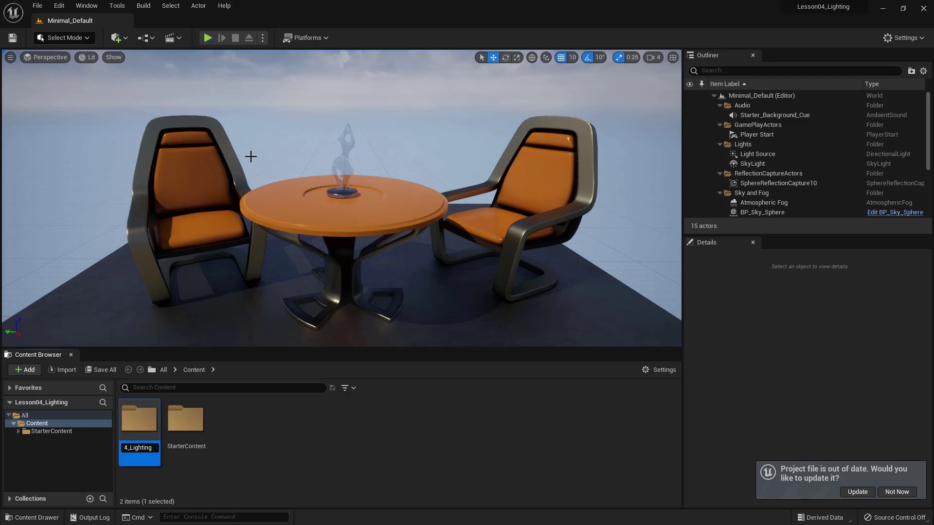
{"action": "key", "text": "Return"}
{"action": "double_click", "coordinate": [145, 419]}
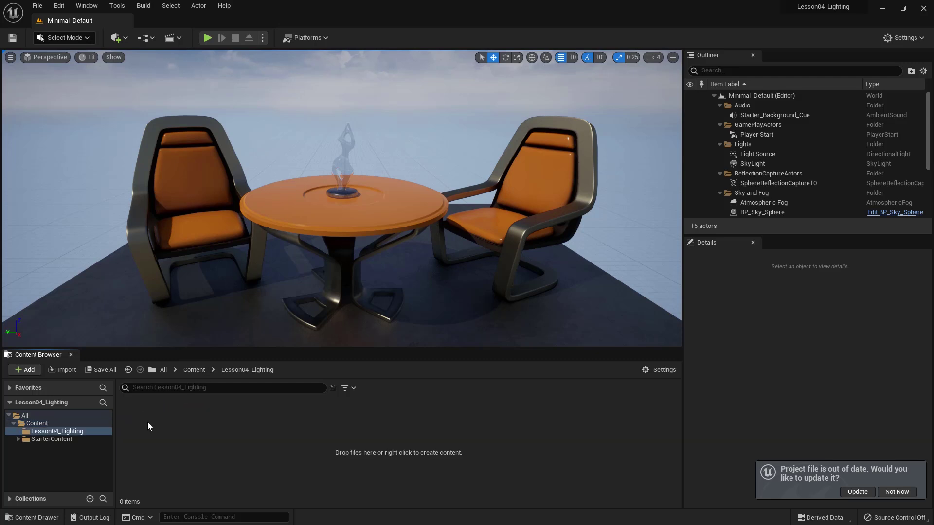
Step: Create two folders named Levels and Props inside the Lesson04_Lighting content folder
{"action": "right_click", "coordinate": [151, 438]}
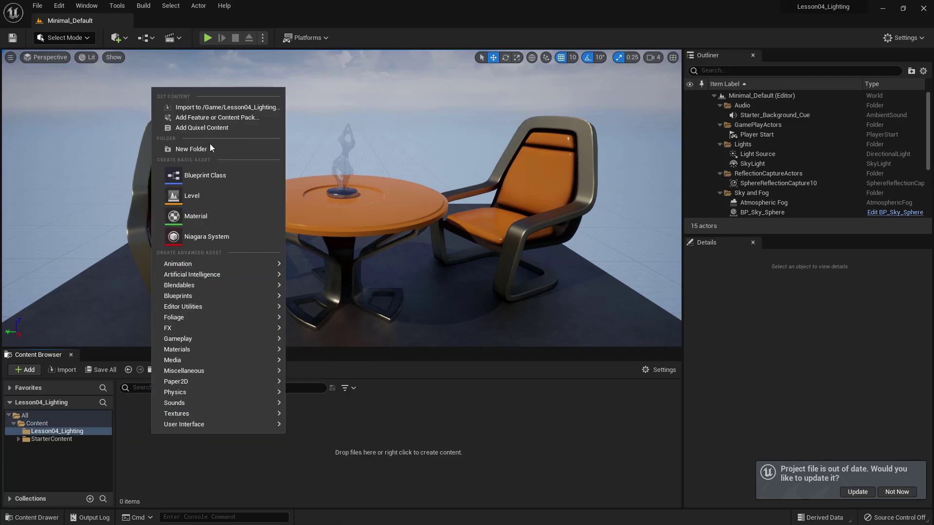
{"action": "left_click", "coordinate": [209, 144]}
{"action": "type", "text": "Levels"}
{"action": "key", "text": "Return"}
{"action": "right_click", "coordinate": [182, 446]}
{"action": "mouse_move", "coordinate": [235, 287]}
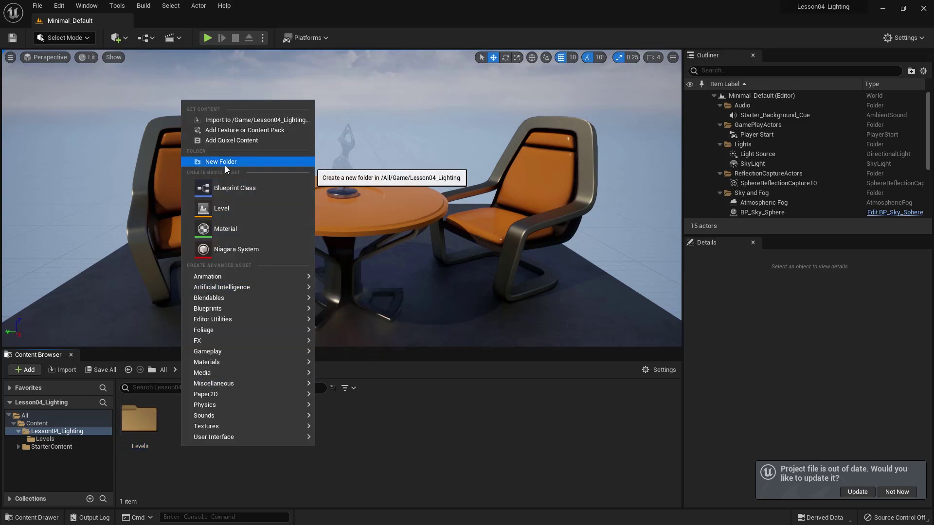
{"action": "left_click", "coordinate": [225, 164]}
{"action": "type", "text": "Props"}
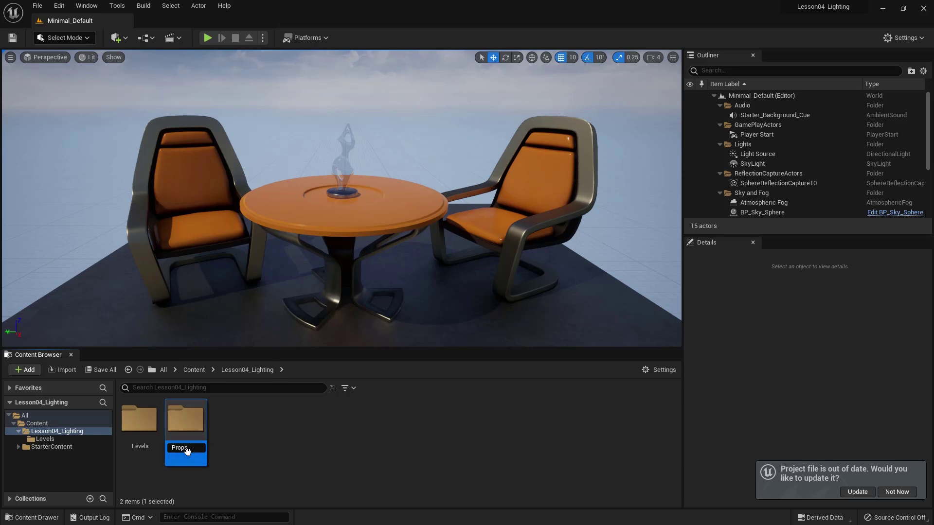
{"action": "key", "text": "Return"}
Step: Add a third folder named Textures inside the Lesson04_Lighting content folder
{"action": "right_click", "coordinate": [223, 439]}
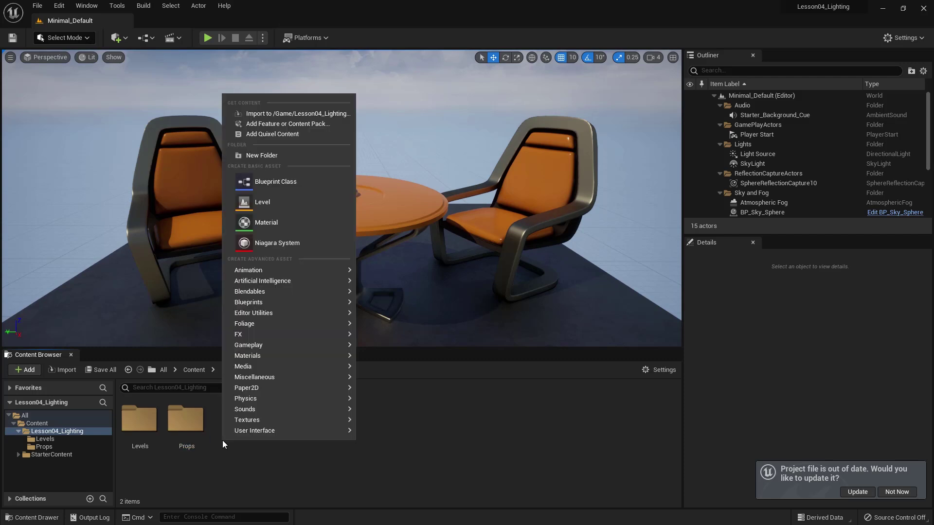
{"action": "left_click", "coordinate": [267, 155]}
{"action": "type", "text": "textures"}
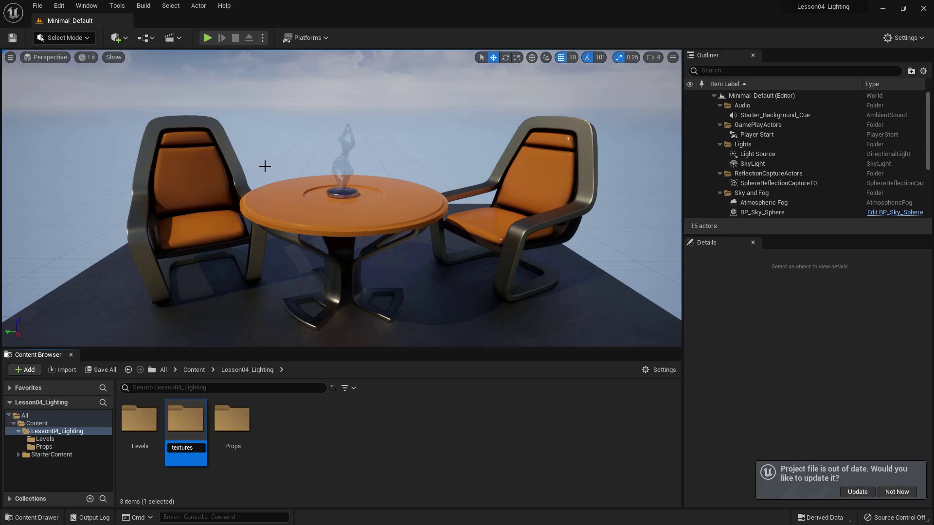
{"action": "key", "text": "Home"}
{"action": "key", "text": "Delete"}
{"action": "type", "text": "T"}
{"action": "key", "text": "Return"}
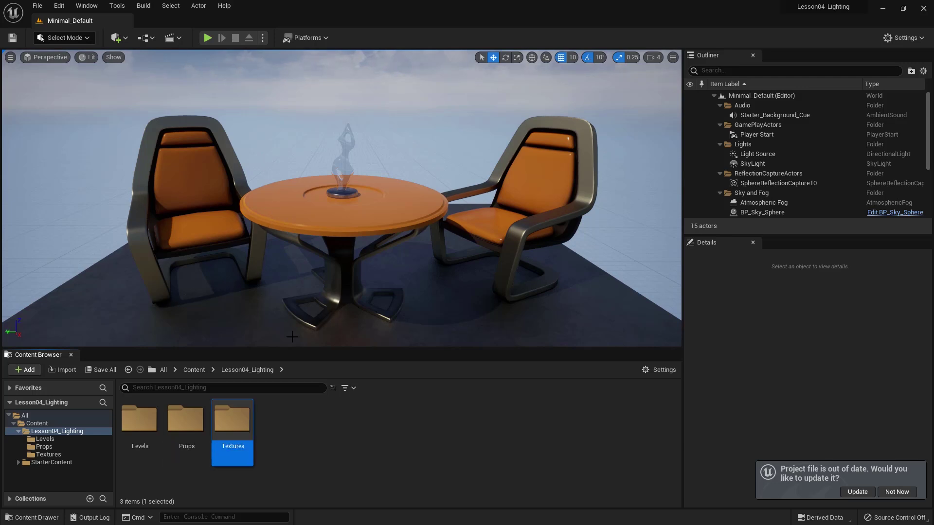
{"action": "left_click", "coordinate": [268, 453]}
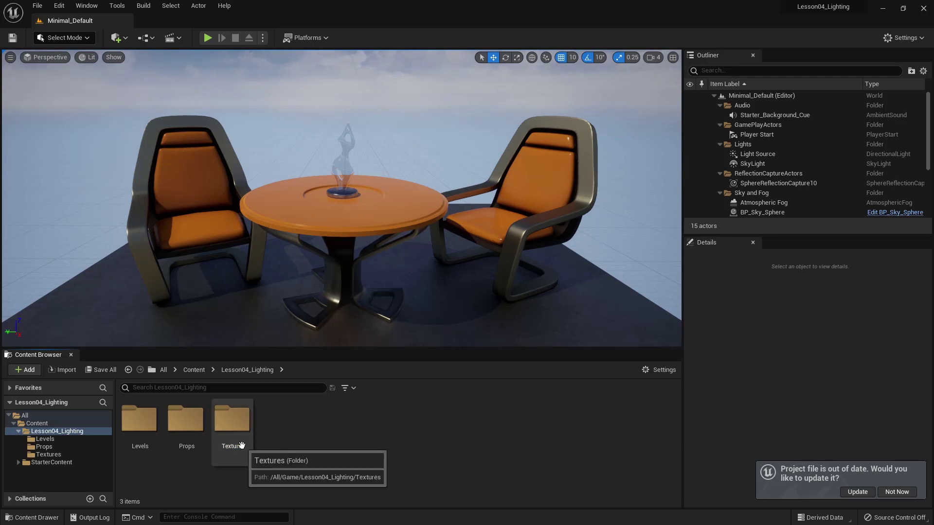
Step: Create a new level from the Basic template and hide its Floor mesh
{"action": "left_click", "coordinate": [36, 6]}
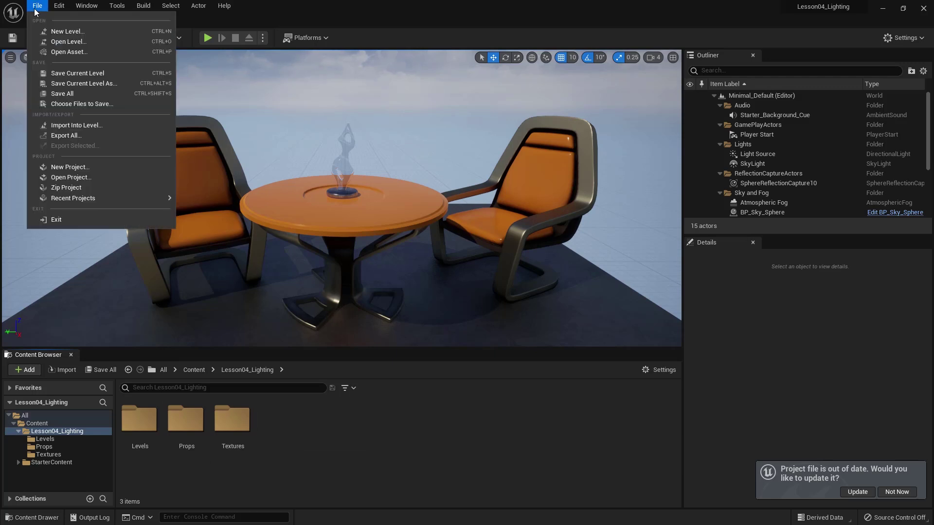
{"action": "left_click", "coordinate": [47, 30]}
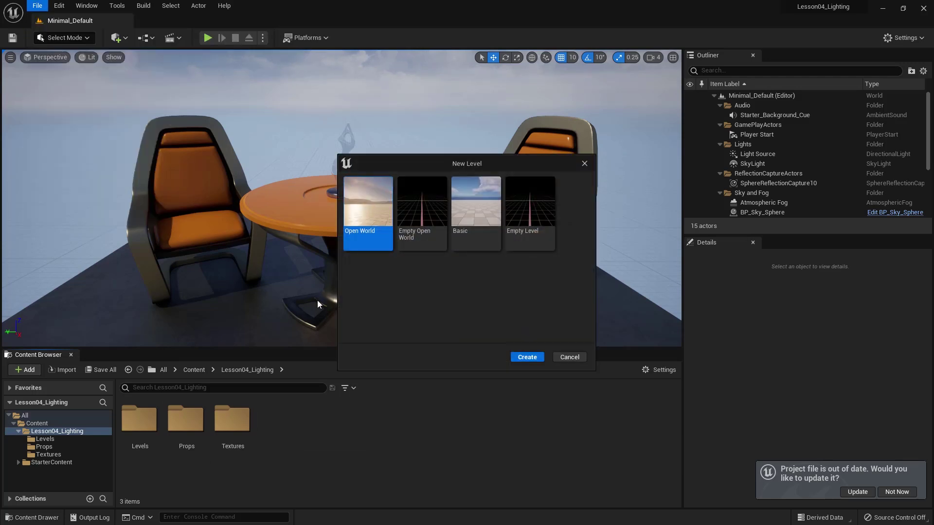
{"action": "left_click", "coordinate": [456, 236]}
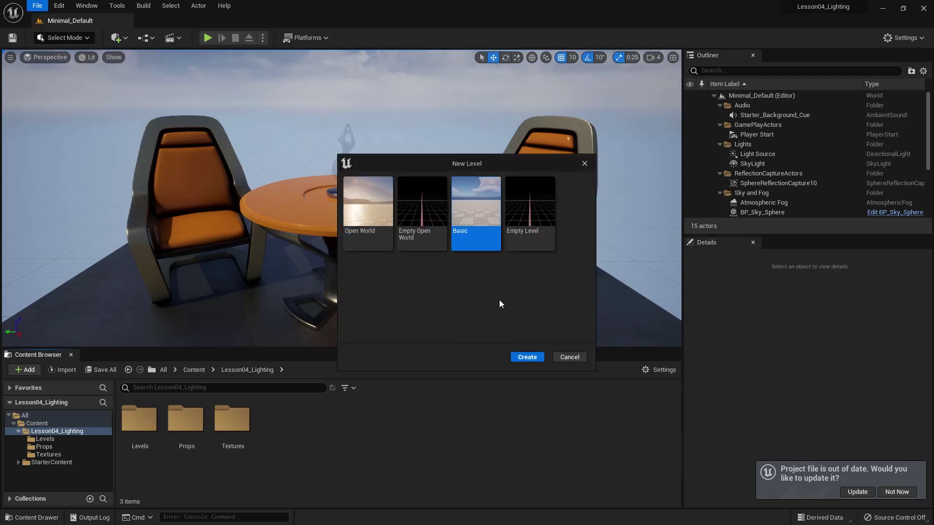
{"action": "left_click", "coordinate": [523, 358]}
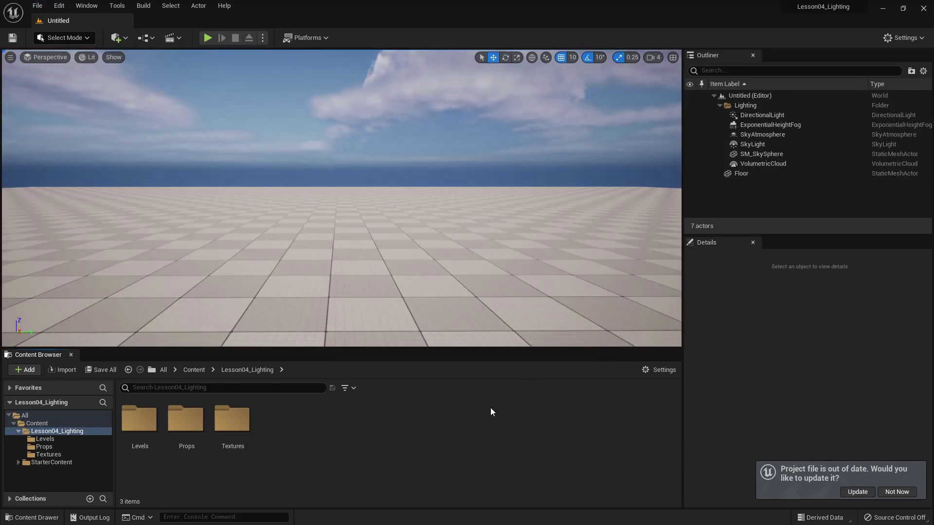
{"action": "left_click", "coordinate": [361, 261]}
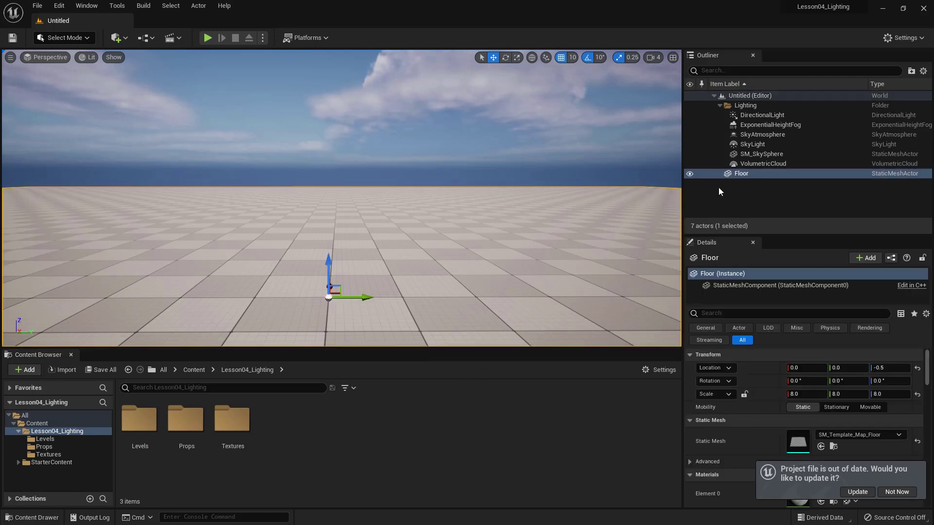
{"action": "left_click", "coordinate": [690, 174]}
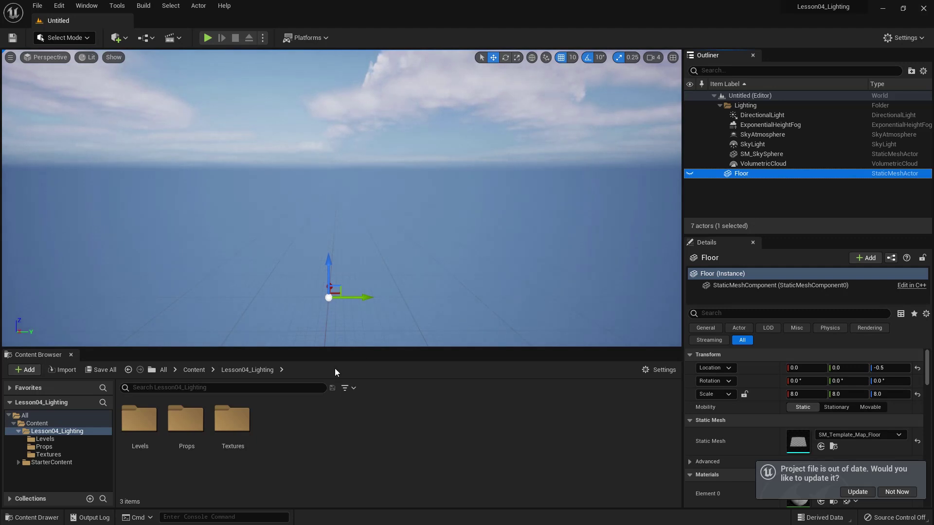
Step: Open the Props folder and choose the Cornell Box FBX from the 04_Lighting\FBX folder for import
{"action": "double_click", "coordinate": [192, 424]}
{"action": "right_click", "coordinate": [165, 448]}
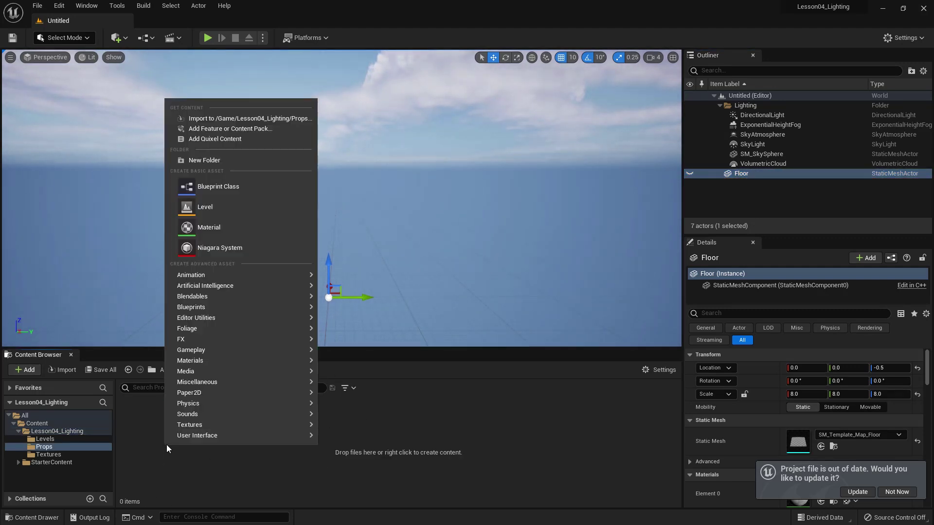
{"action": "left_click", "coordinate": [203, 120]}
{"action": "left_click", "coordinate": [166, 24]}
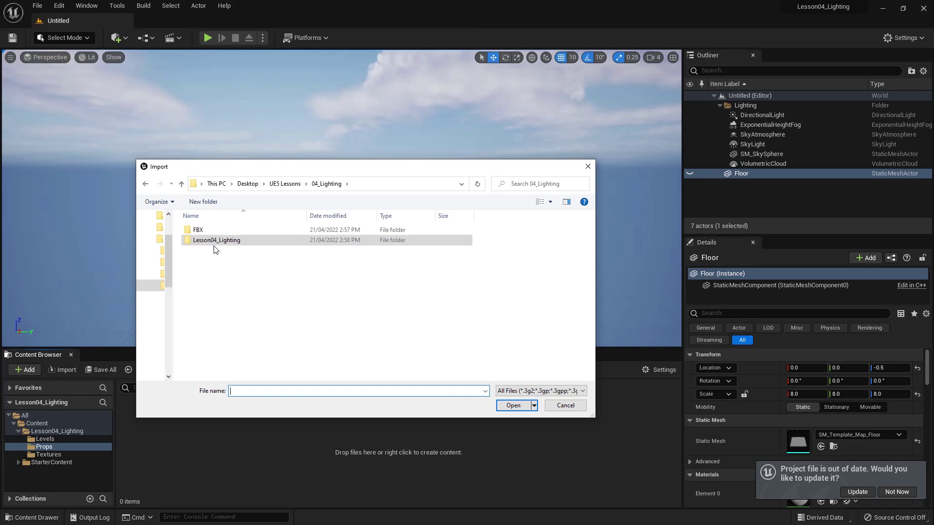
{"action": "double_click", "coordinate": [204, 230]}
{"action": "left_click", "coordinate": [207, 231]}
{"action": "left_click", "coordinate": [514, 407]}
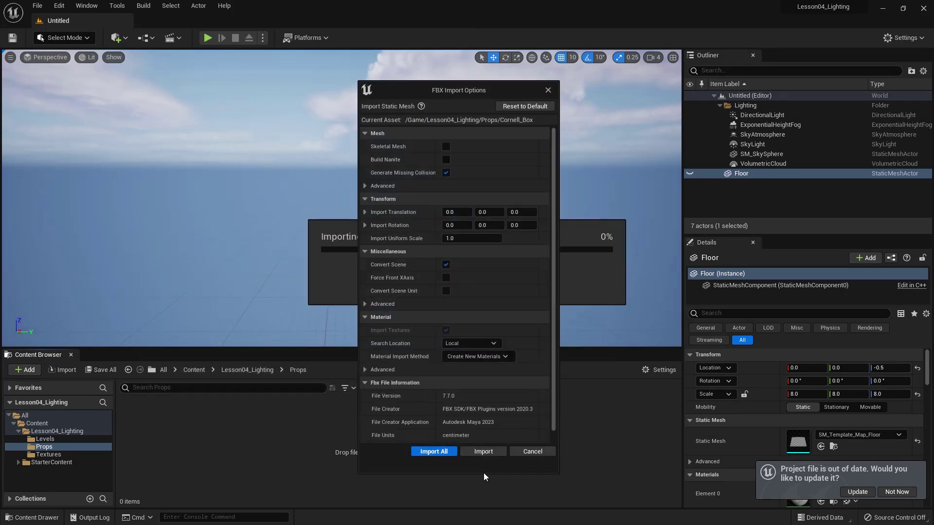
Step: Turn off Convert Scene in the FBX import options and import all of the Cornell box's contents
{"action": "left_click", "coordinate": [447, 265]}
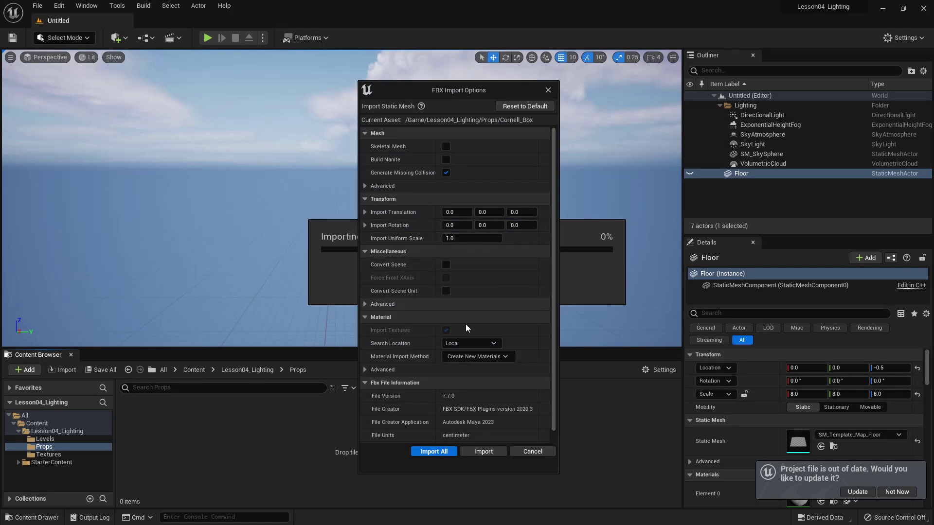
{"action": "left_click", "coordinate": [435, 452]}
{"action": "left_click", "coordinate": [392, 217]}
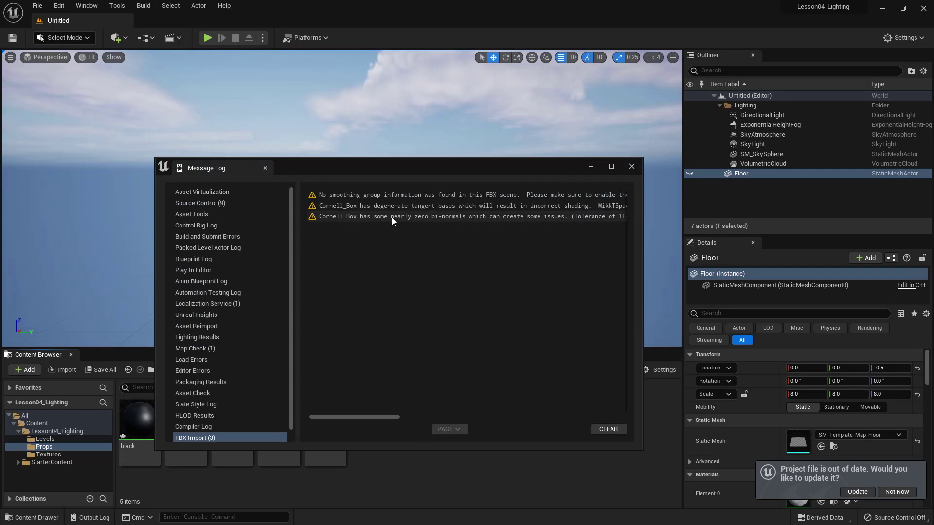
Step: Review the three FBX import warnings about smoothing groups, degenerate tangents and near-zero bi-normals, and close the message log
{"action": "left_click", "coordinate": [392, 206]}
{"action": "left_click", "coordinate": [393, 195]}
{"action": "left_click_drag", "start_coordinate": [398, 414], "coordinate": [354, 408]}
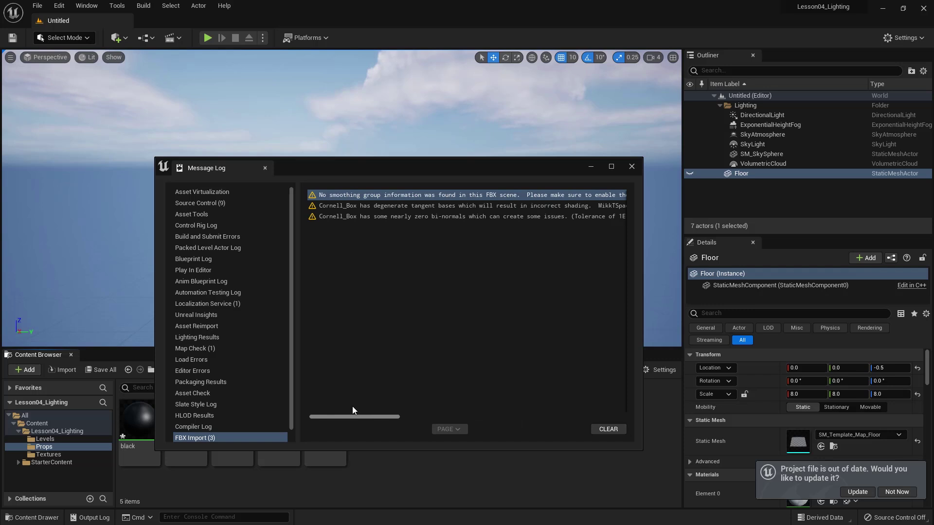
{"action": "left_click", "coordinate": [361, 206]}
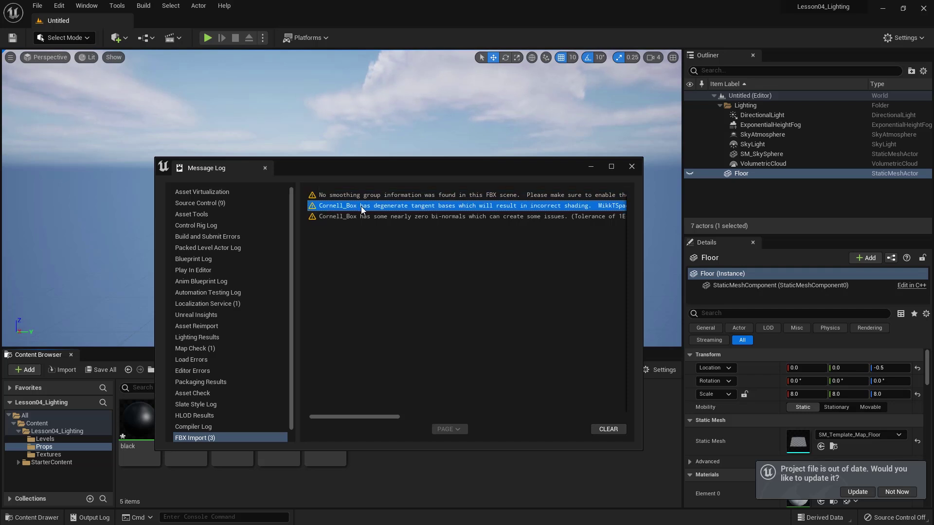
{"action": "left_click", "coordinate": [366, 216]}
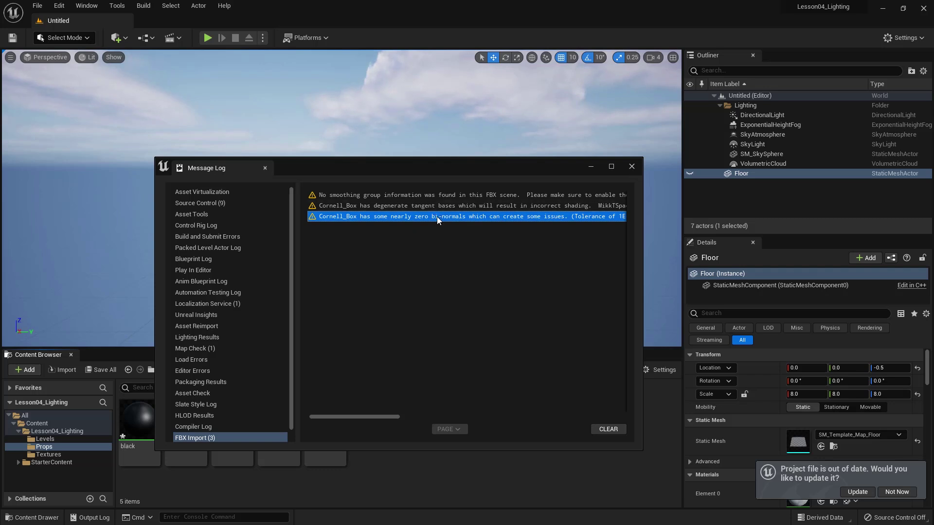
{"action": "left_click", "coordinate": [631, 167]}
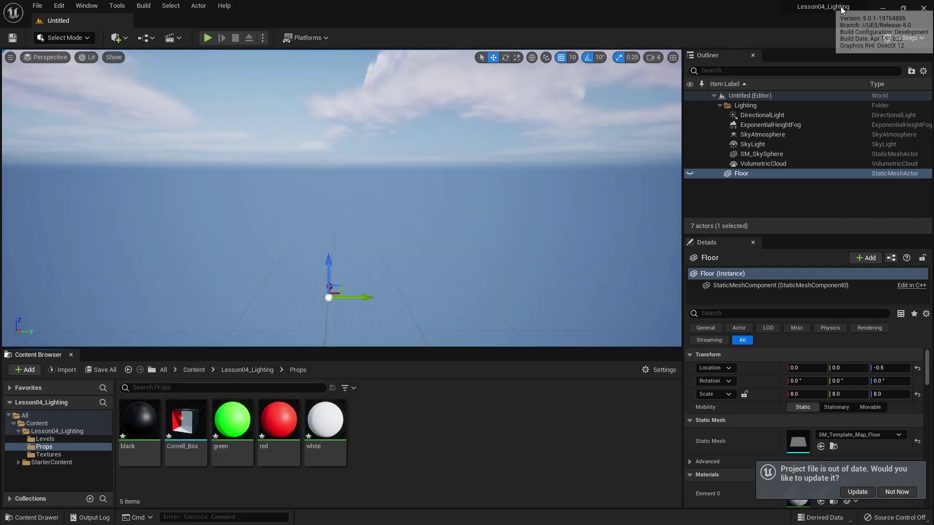
Step: Delete the imported Cornell_Box mesh and its black, green, red and white materials from the Props folder
{"action": "left_click", "coordinate": [332, 422]}
{"action": "left_click", "coordinate": [153, 426], "text": "shift"}
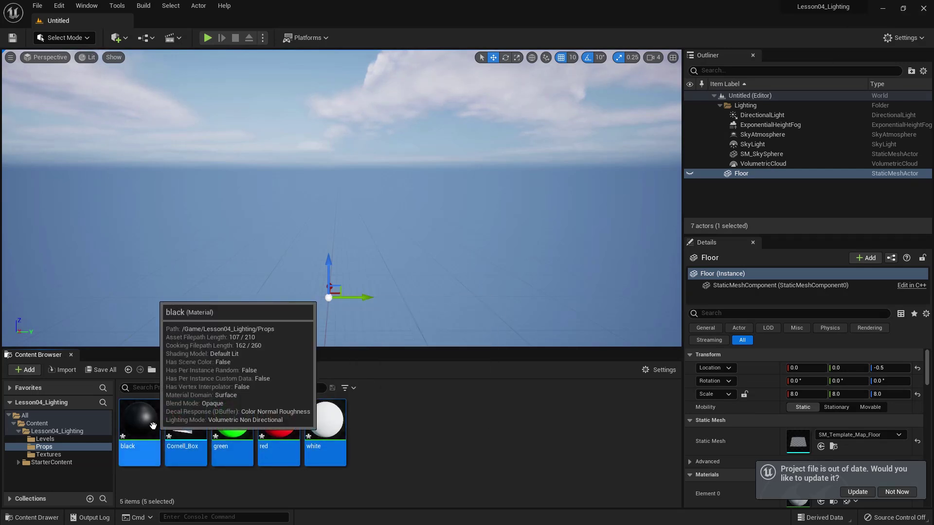
{"action": "key", "text": "Delete"}
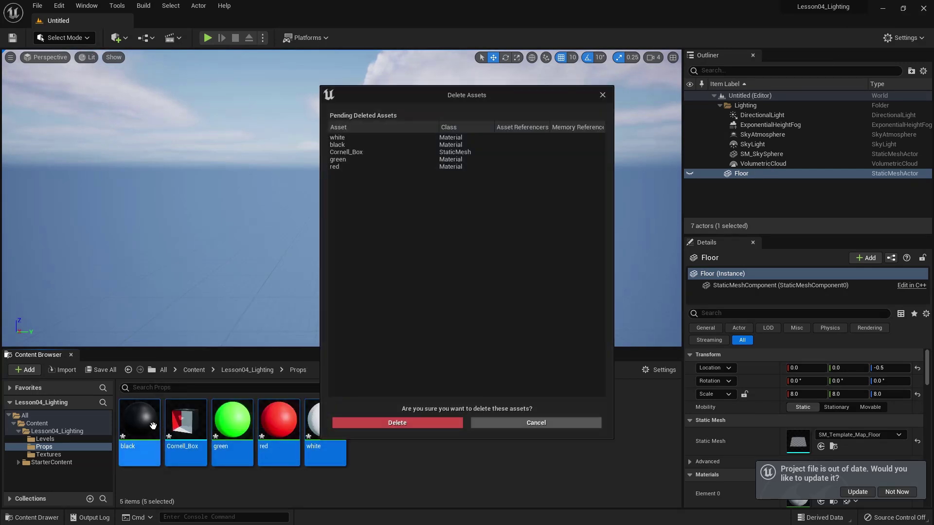
{"action": "left_click", "coordinate": [382, 423]}
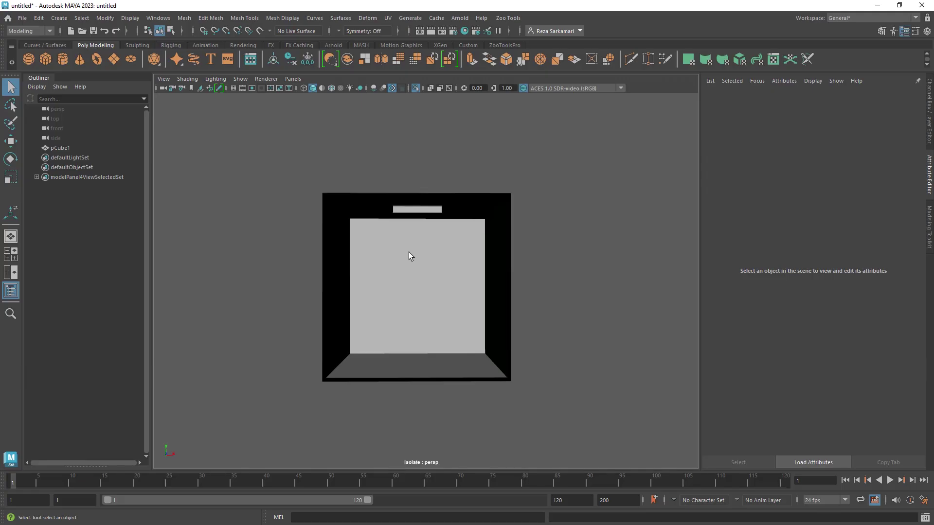
Step: Switch to Maya and examine the Cornell box's UV layout in the UV Editor with shaded UV shells
{"action": "left_click", "coordinate": [400, 264]}
{"action": "left_click_drag", "start_coordinate": [399, 264], "coordinate": [355, 271], "text": "alt"}
{"action": "left_click", "coordinate": [267, 302]}
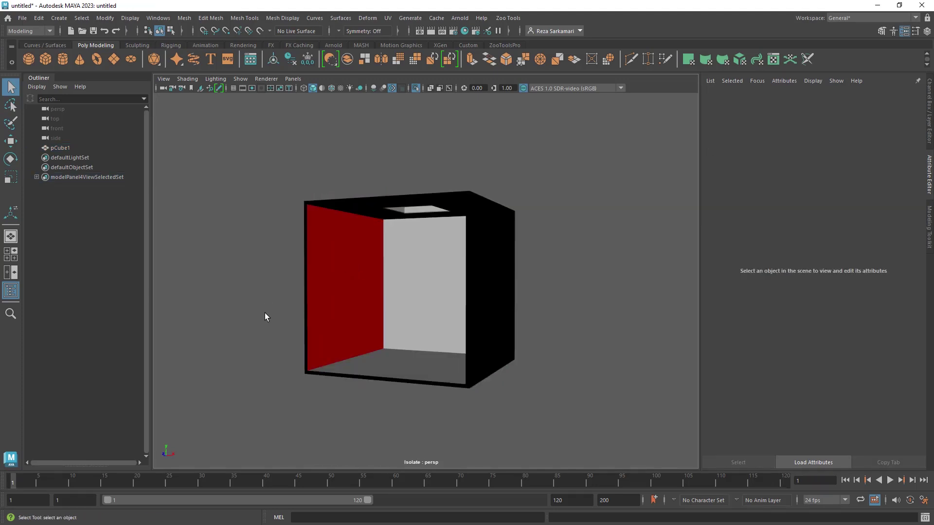
{"action": "left_click", "coordinate": [388, 285]}
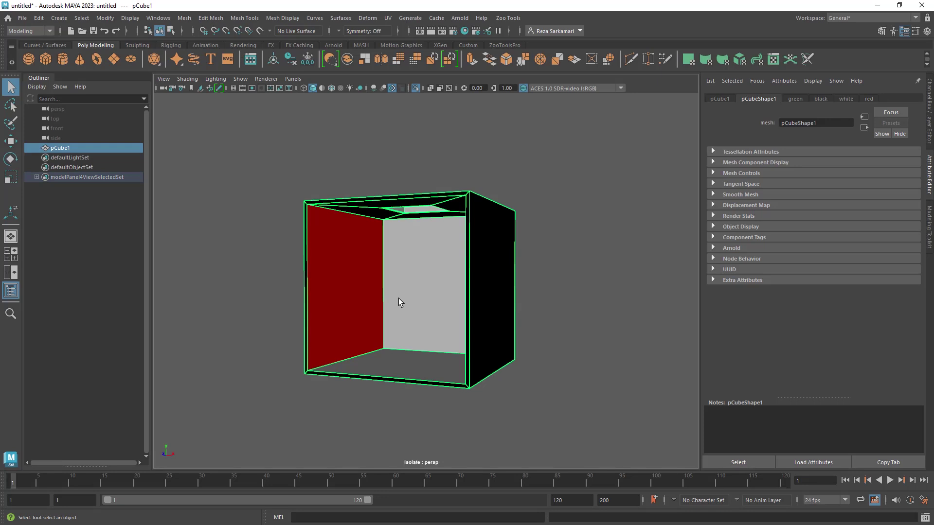
{"action": "left_click", "coordinate": [389, 19]}
{"action": "left_click", "coordinate": [395, 37]}
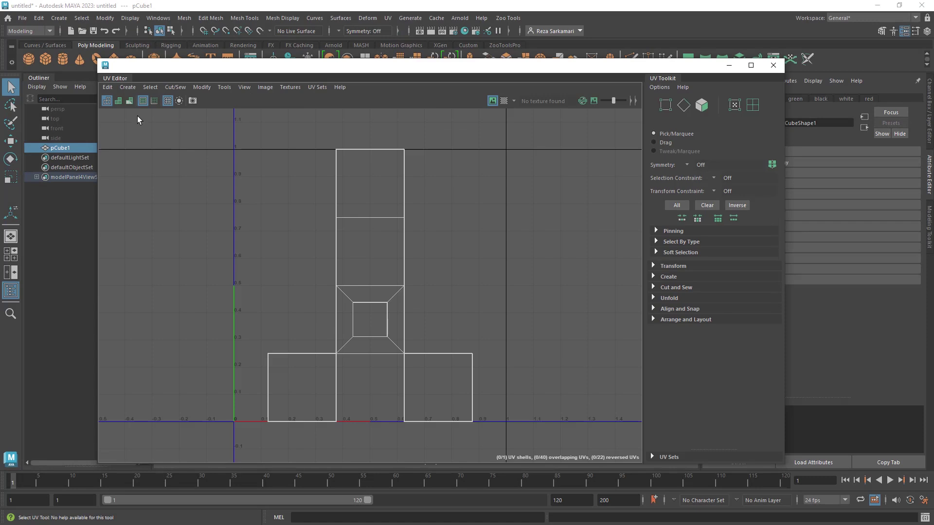
{"action": "left_click", "coordinate": [119, 101]}
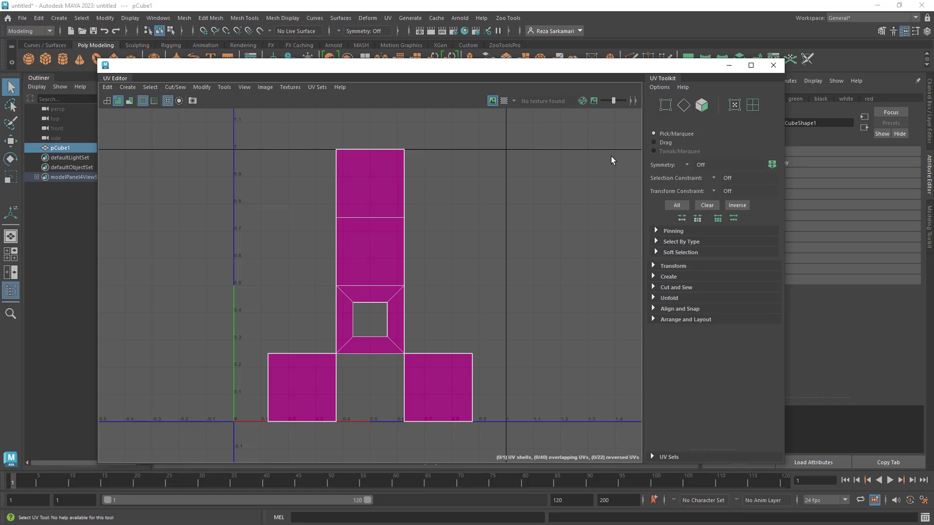
{"action": "left_click", "coordinate": [773, 65]}
Step: Apply an automatic UV projection with 6 planes to the Cornell box, keeping the UV Editor open alongside
{"action": "left_click_drag", "start_coordinate": [349, 299], "coordinate": [373, 298], "text": "alt"}
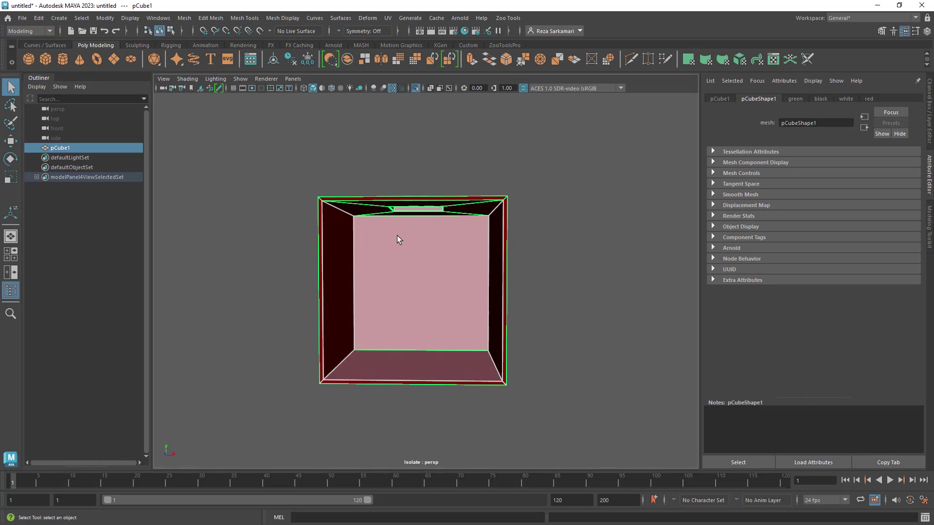
{"action": "left_click", "coordinate": [389, 18]}
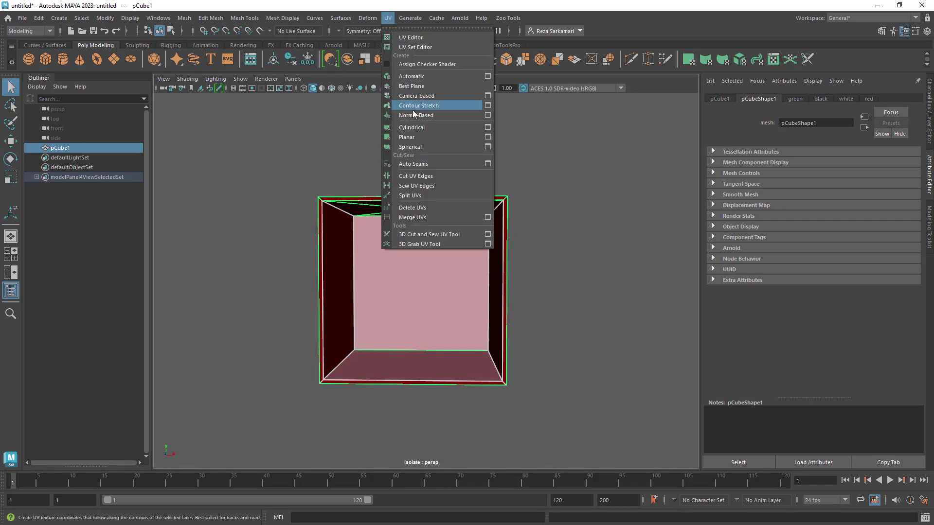
{"action": "left_click", "coordinate": [411, 38]}
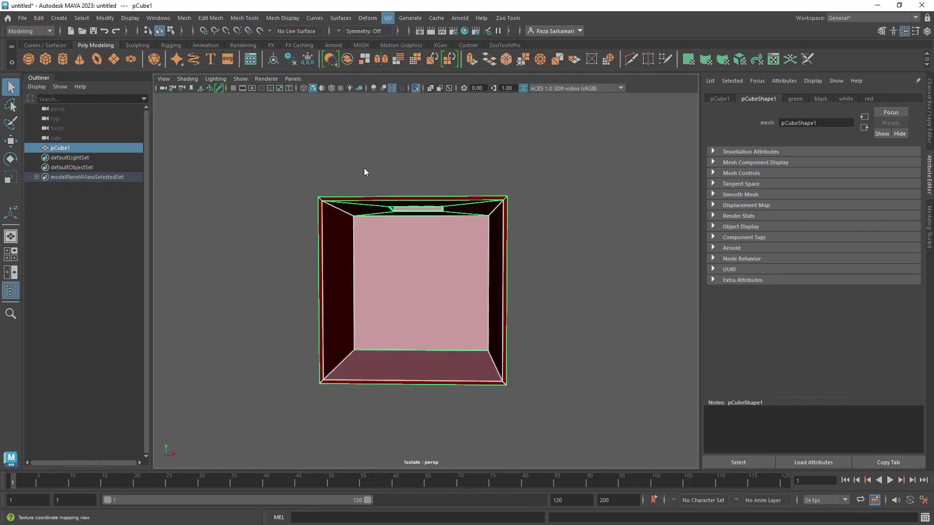
{"action": "left_click_drag", "start_coordinate": [319, 72], "coordinate": [301, 242]}
{"action": "left_click", "coordinate": [388, 18]}
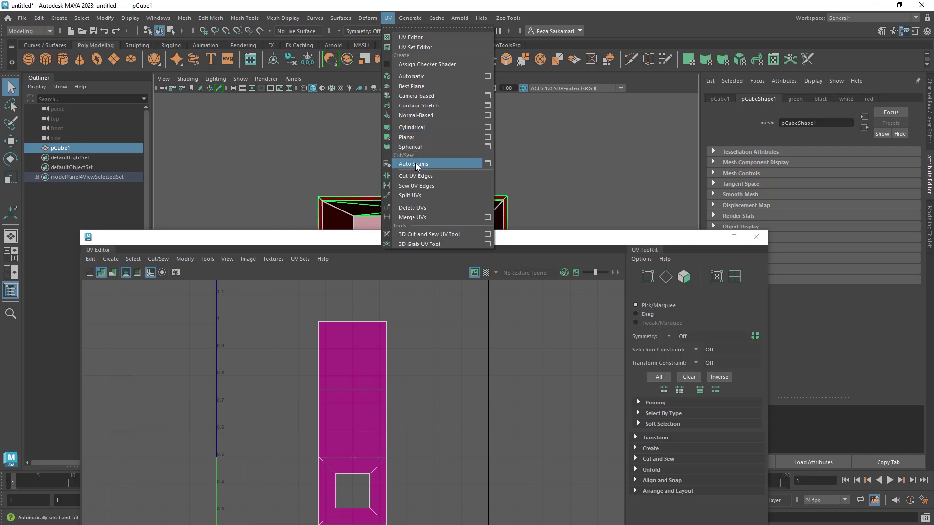
{"action": "left_click", "coordinate": [487, 77]}
{"action": "left_click_drag", "start_coordinate": [406, 232], "coordinate": [576, 86]}
{"action": "left_click_drag", "start_coordinate": [182, 136], "coordinate": [127, 210]}
{"action": "left_click", "coordinate": [138, 246]}
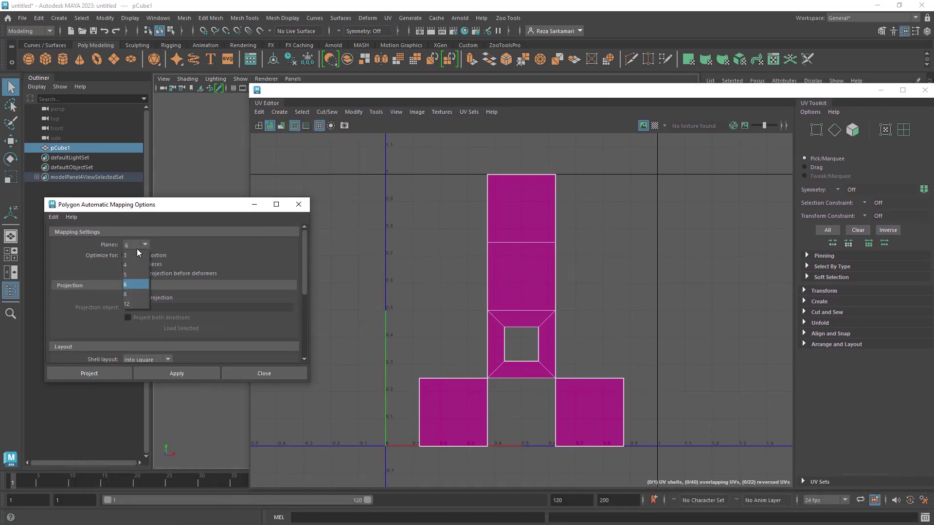
{"action": "left_click", "coordinate": [132, 282]}
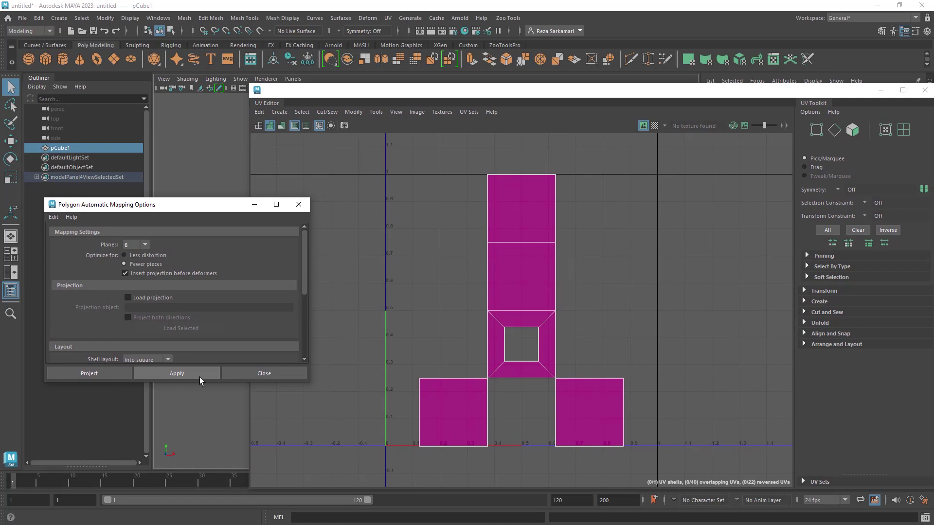
{"action": "left_click_drag", "start_coordinate": [445, 97], "coordinate": [466, 102]}
{"action": "left_click", "coordinate": [93, 373]}
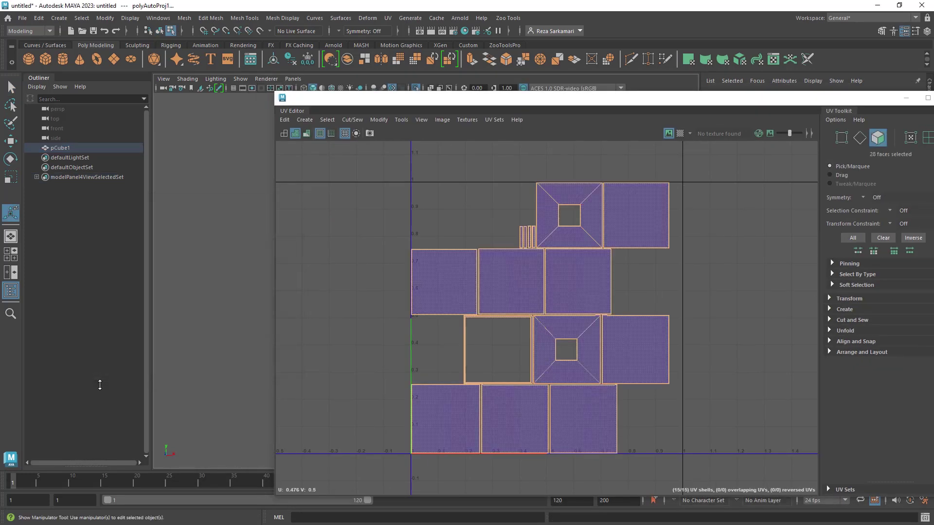
Step: Preview the new UVs with a checker pattern on the Cornell box and close the UV Editor
{"action": "left_click", "coordinate": [681, 134]}
{"action": "left_click_drag", "start_coordinate": [641, 110], "coordinate": [398, 354]}
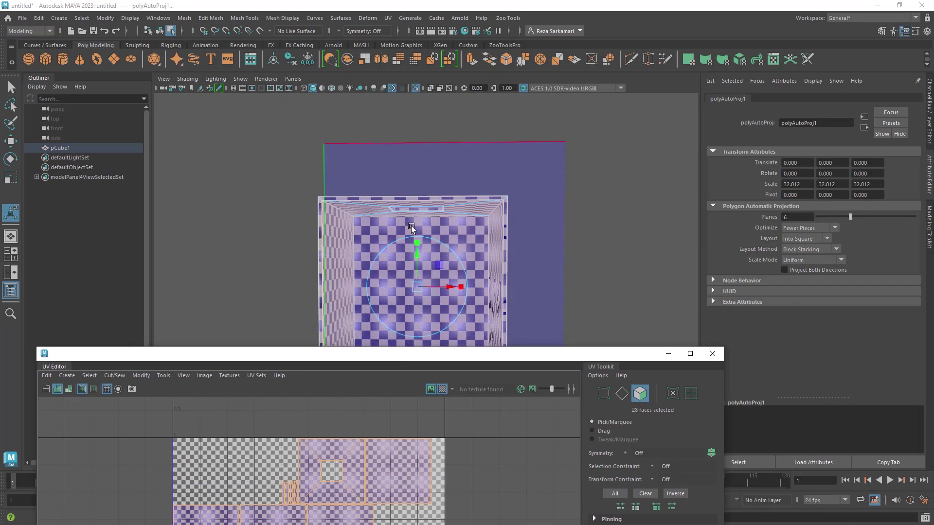
{"action": "left_click_drag", "start_coordinate": [371, 243], "coordinate": [409, 241], "text": "alt"}
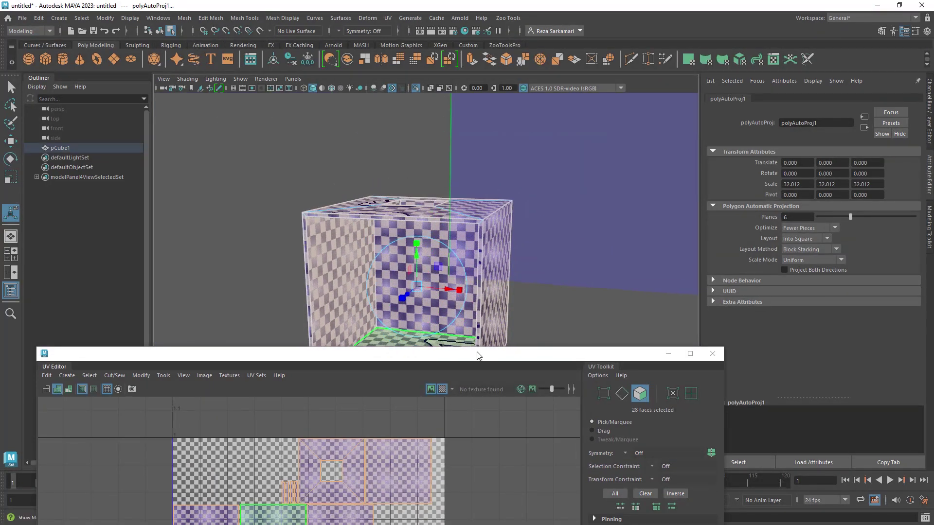
{"action": "left_click_drag", "start_coordinate": [475, 354], "coordinate": [479, 196]}
{"action": "left_click", "coordinate": [721, 202]}
Step: Return the Cornell box to object mode and export it as FBX with Smoothing Groups enabled, replacing Cornell Box.fbx
{"action": "right_click_drag", "start_coordinate": [337, 287], "coordinate": [368, 242]}
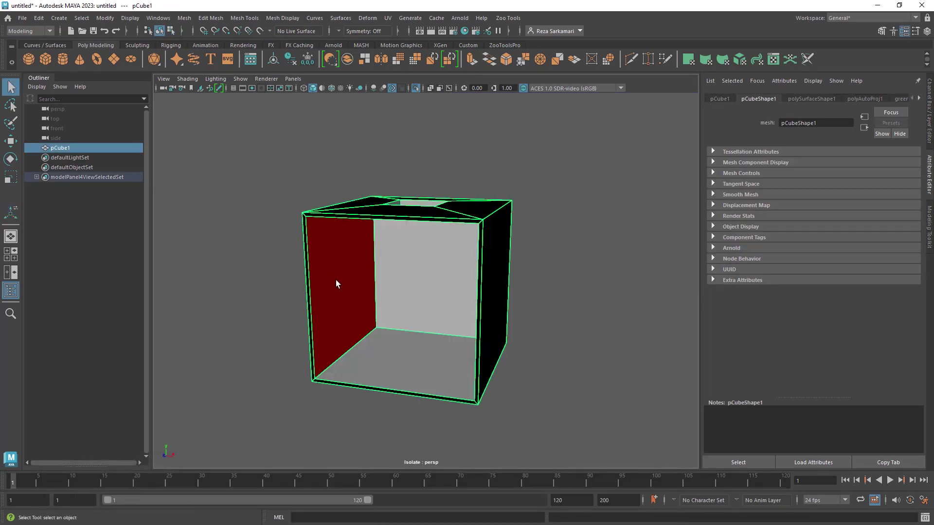
{"action": "middle_click_drag", "start_coordinate": [336, 279], "coordinate": [345, 258], "text": "alt"}
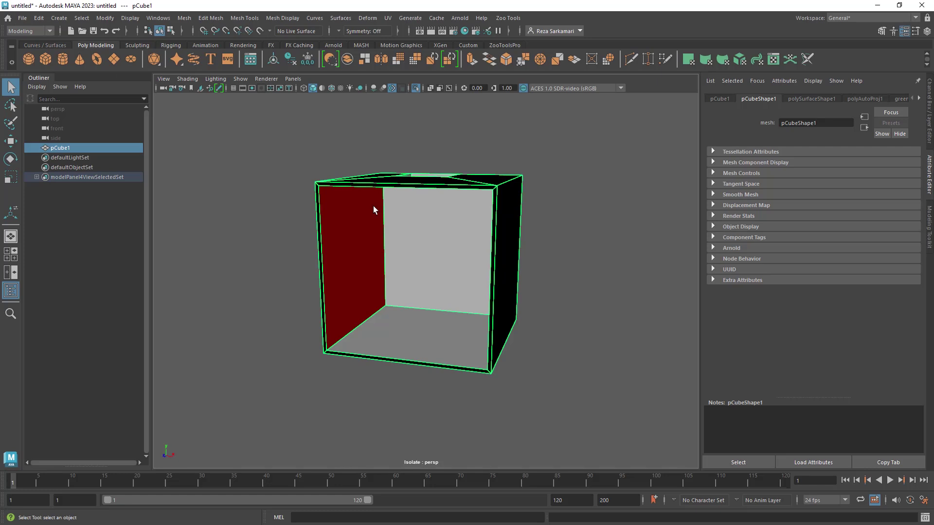
{"action": "left_click", "coordinate": [22, 18]}
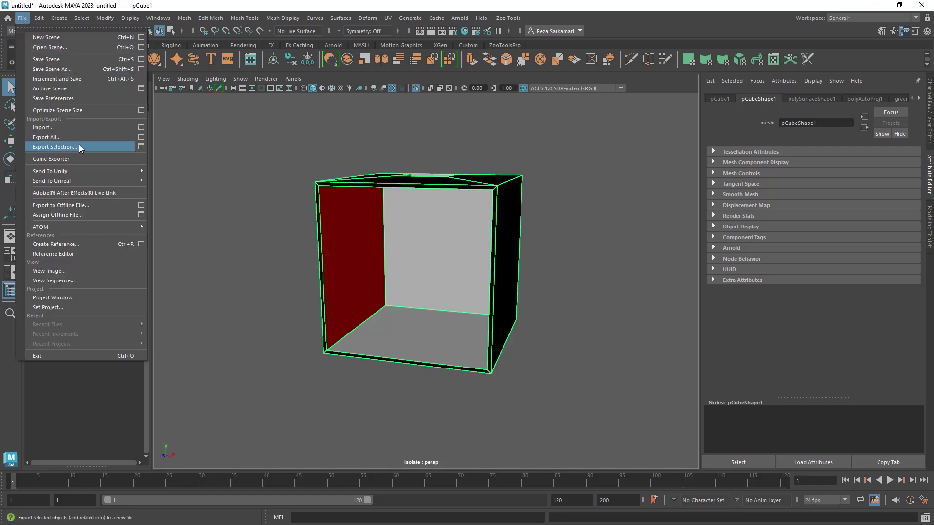
{"action": "left_click", "coordinate": [141, 146]}
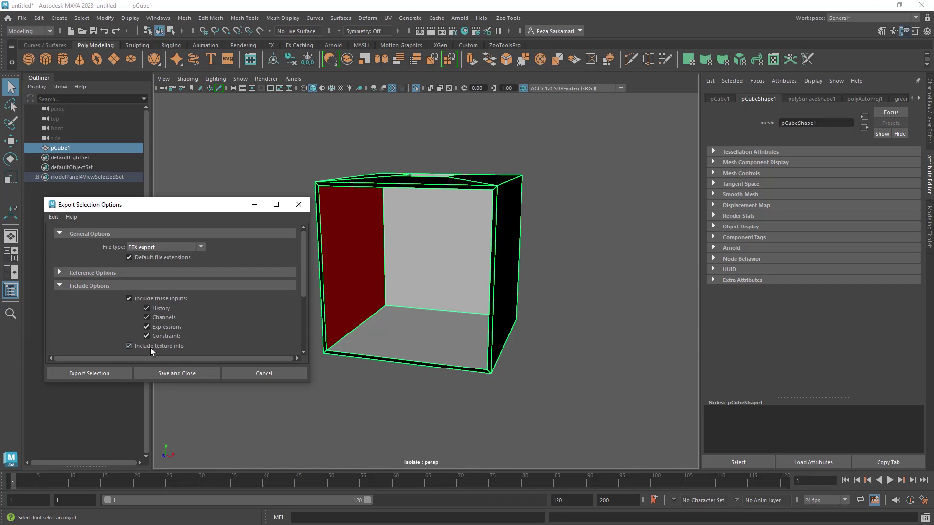
{"action": "left_click", "coordinate": [106, 372]}
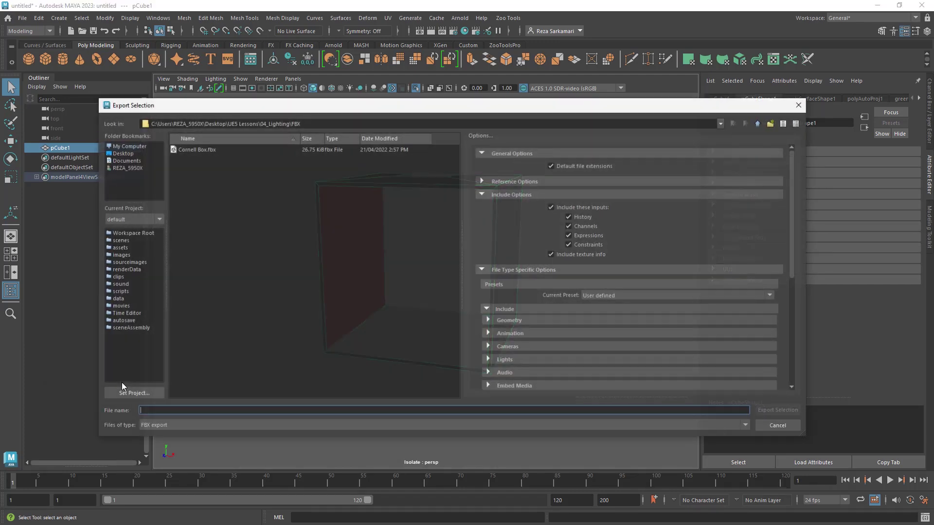
{"action": "left_click", "coordinate": [196, 151]}
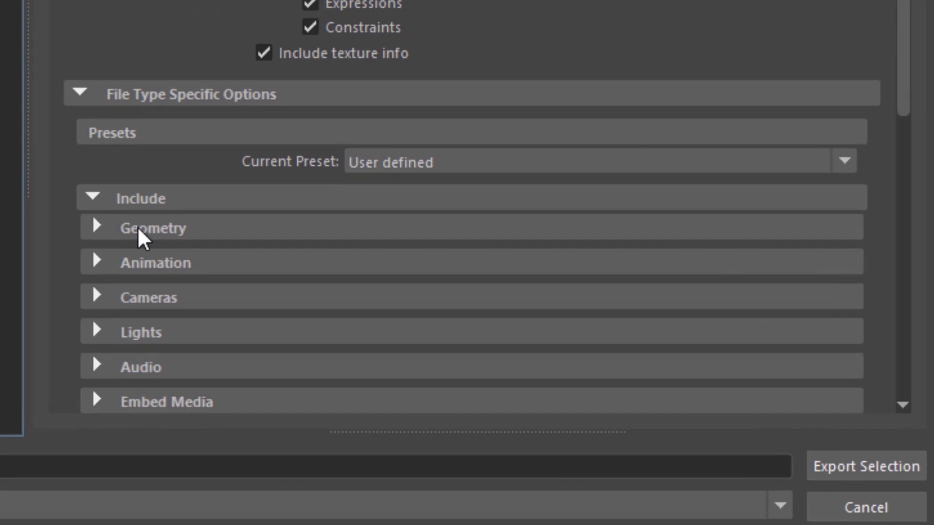
{"action": "left_click", "coordinate": [141, 228]}
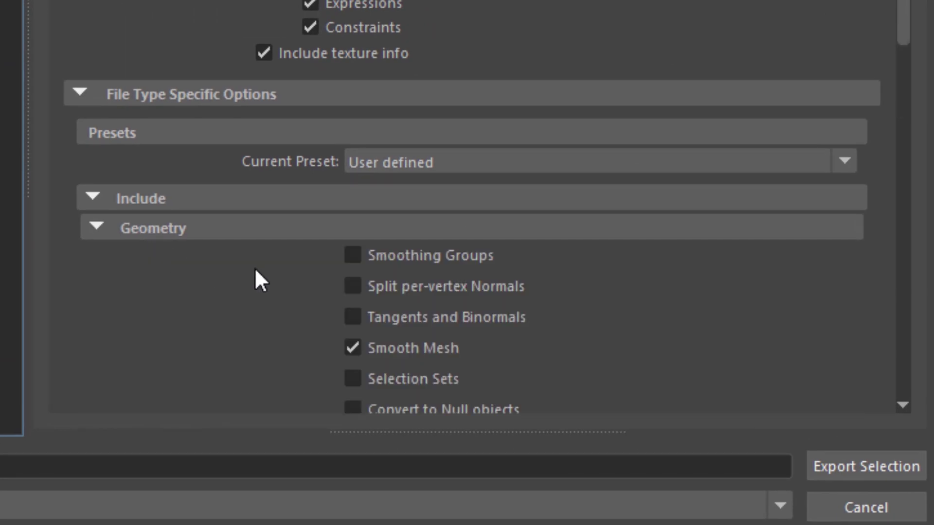
{"action": "left_click", "coordinate": [389, 256]}
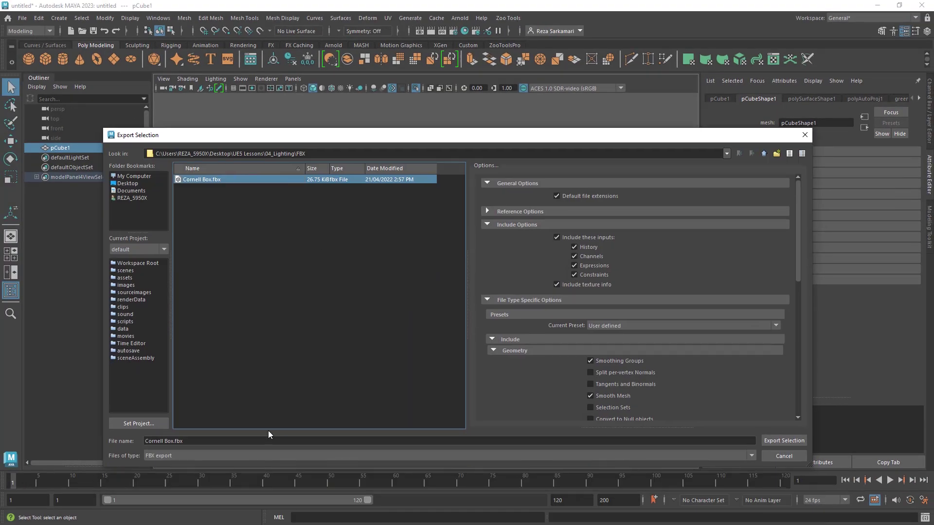
{"action": "left_click", "coordinate": [784, 440]}
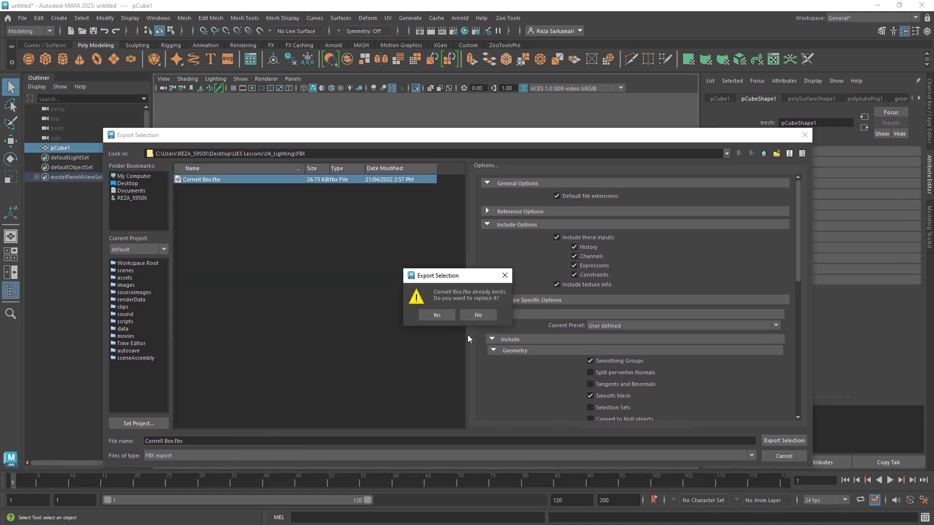
{"action": "left_click", "coordinate": [436, 316]}
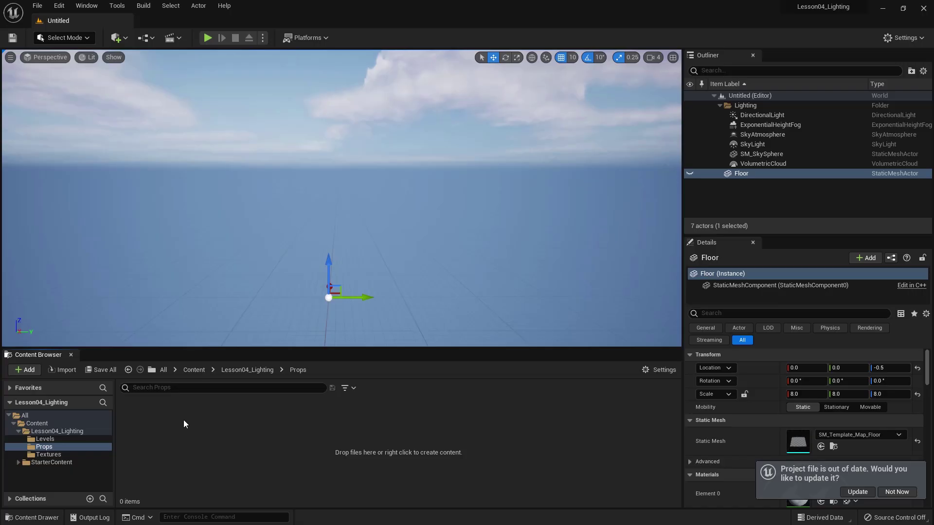
Step: In Unreal Engine, import all contents of the re-exported Cornell Box FBX into the Props folder and place the mesh in the level
{"action": "right_click", "coordinate": [184, 421]}
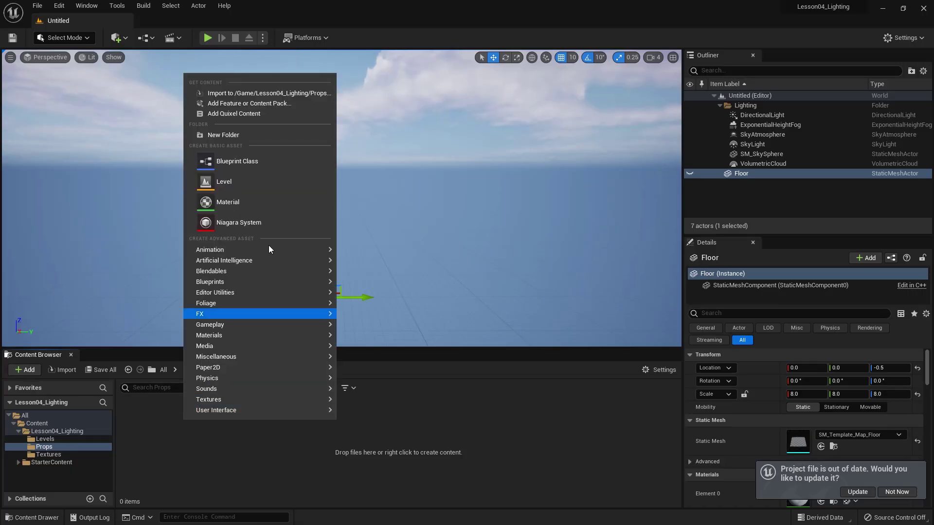
{"action": "left_click", "coordinate": [235, 93]}
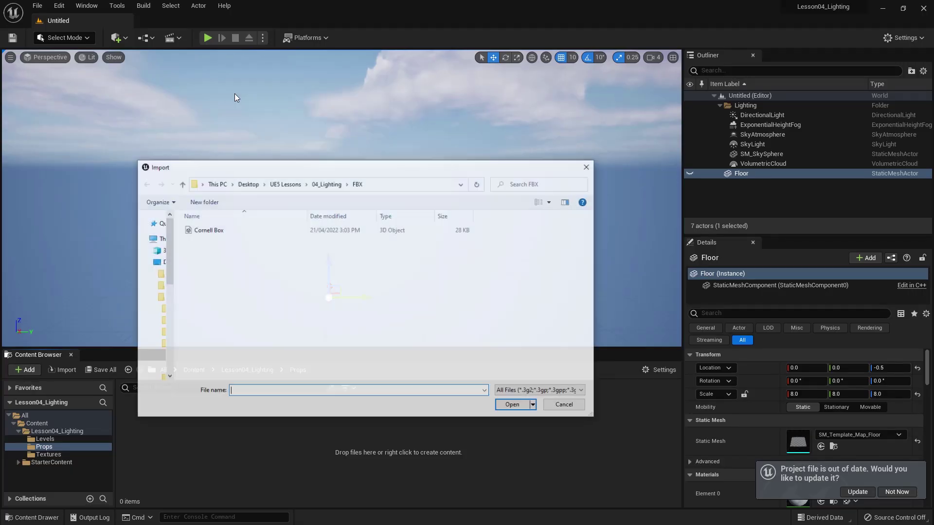
{"action": "left_click", "coordinate": [219, 231]}
{"action": "left_click", "coordinate": [513, 405]}
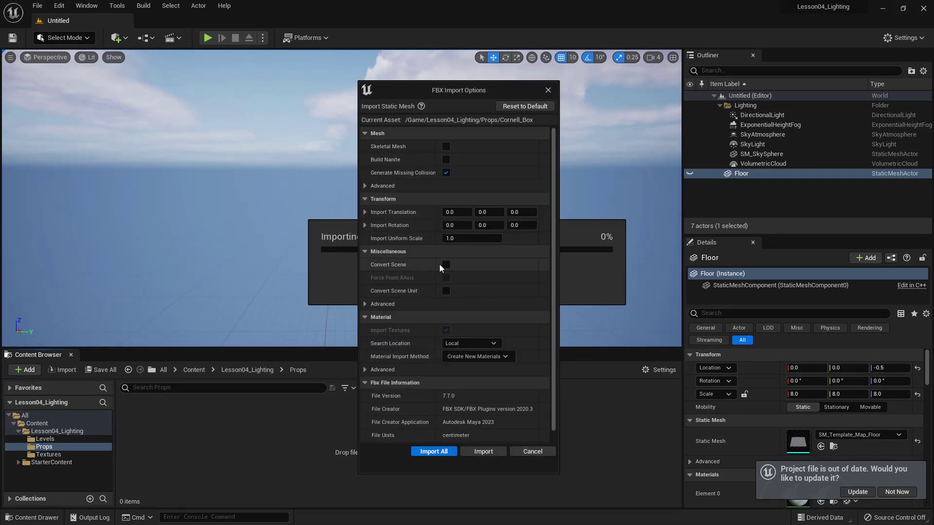
{"action": "left_click", "coordinate": [426, 452]}
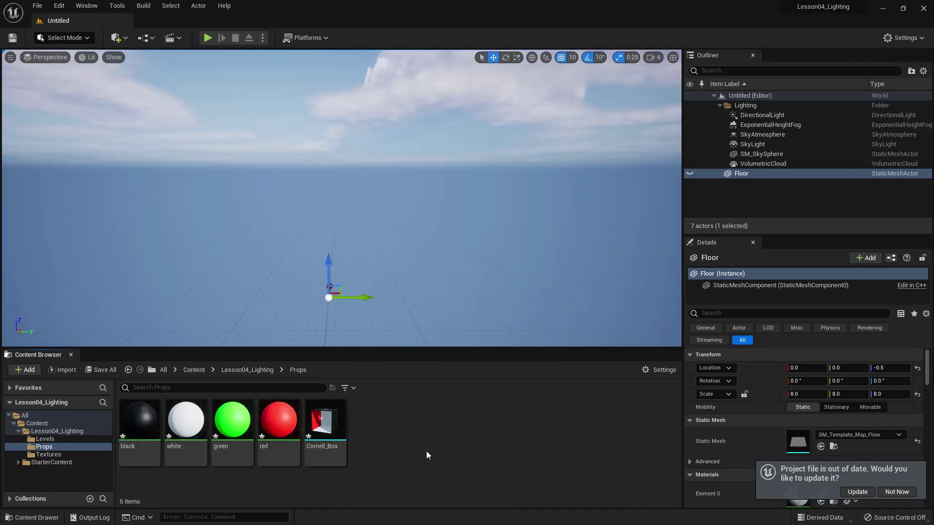
{"action": "left_click_drag", "start_coordinate": [325, 423], "coordinate": [338, 276]}
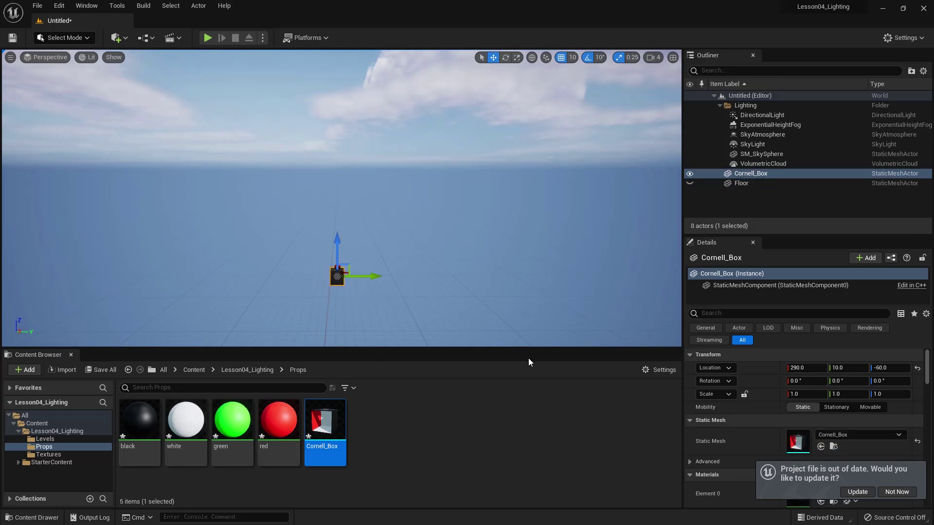
Step: Lock the Cornell box's scale proportions, scale it uniformly to 10, and raise it to a Z location of 120
{"action": "left_click", "coordinate": [744, 394]}
{"action": "left_click", "coordinate": [815, 394]}
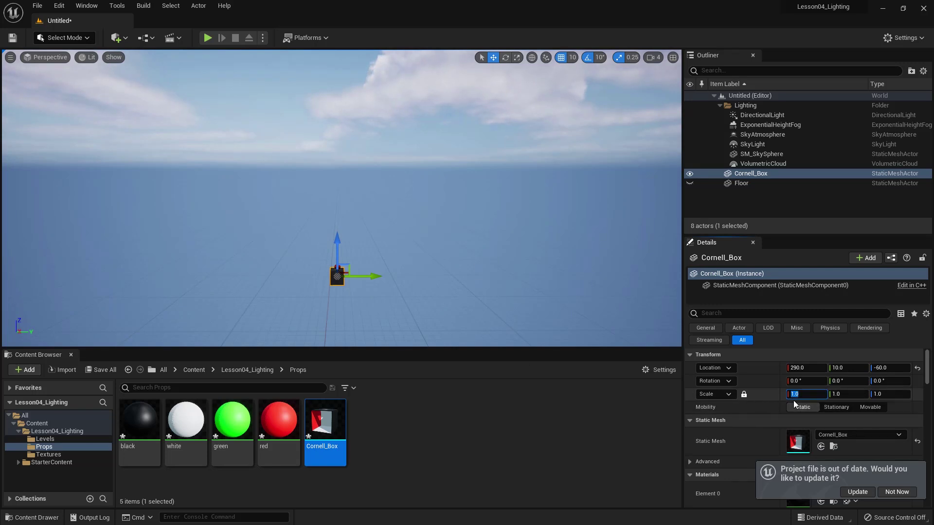
{"action": "type", "text": "5"}
{"action": "key", "text": "Return"}
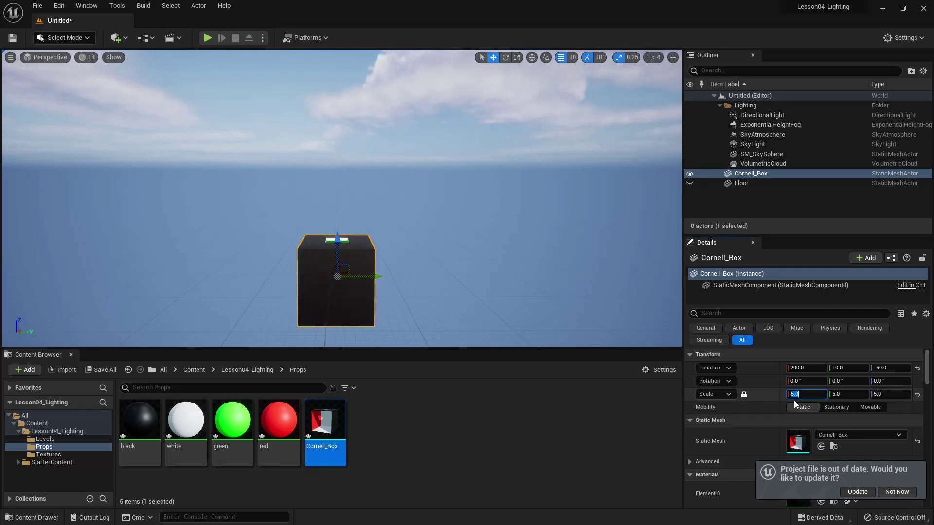
{"action": "type", "text": "10"}
{"action": "key", "text": "Return"}
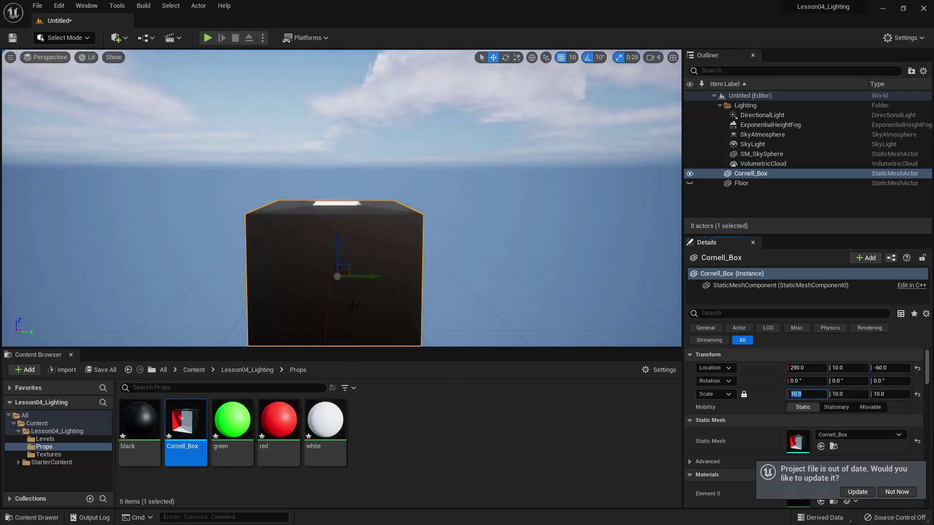
{"action": "left_click_drag", "start_coordinate": [332, 235], "coordinate": [344, 152]}
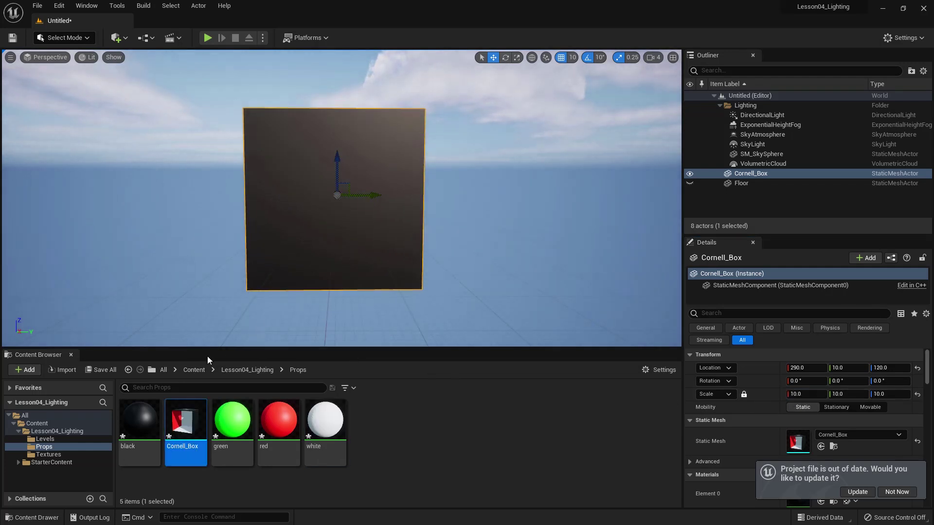
Step: Rotate the Cornell box to 90° around Z and frame its open front in the viewport
{"action": "mouse_move", "coordinate": [267, 344]}
{"action": "left_mouse_down", "text": "alt"}
{"action": "mouse_move", "coordinate": [331, 343]}
{"action": "mouse_move", "coordinate": [146, 340]}
{"action": "mouse_move", "coordinate": [253, 342]}
{"action": "left_mouse_up", "text": "alt"}
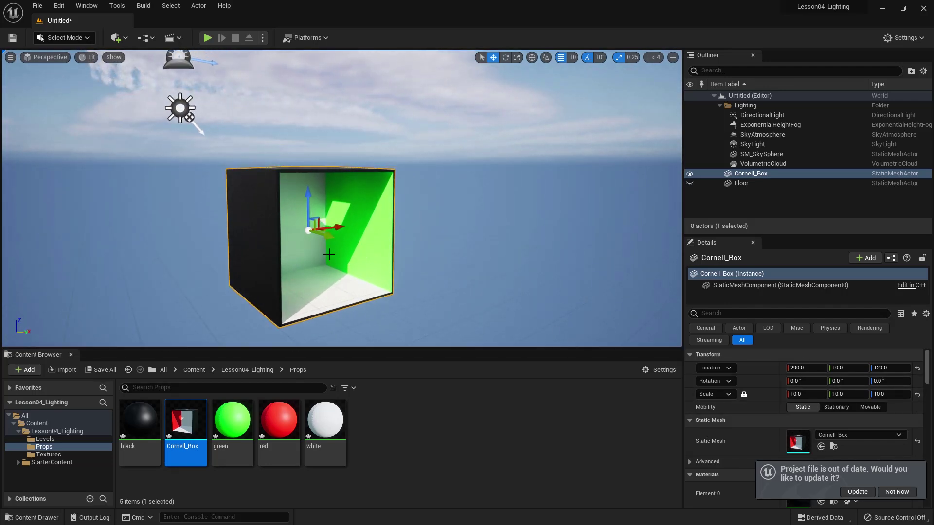
{"action": "key", "text": "e"}
{"action": "left_click_drag", "start_coordinate": [340, 214], "coordinate": [375, 217]}
{"action": "left_click_drag", "start_coordinate": [326, 270], "coordinate": [384, 268], "text": "alt"}
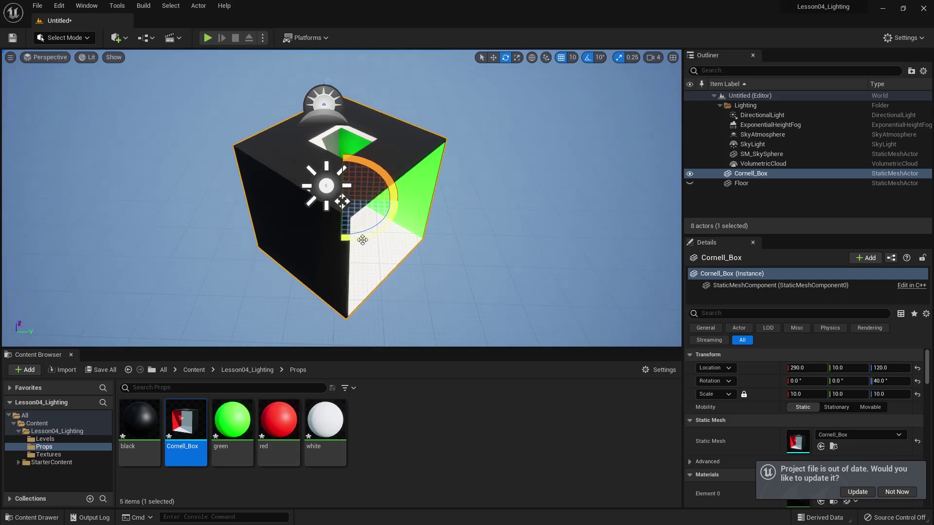
{"action": "left_click", "coordinate": [890, 381]}
{"action": "type", "text": "90"}
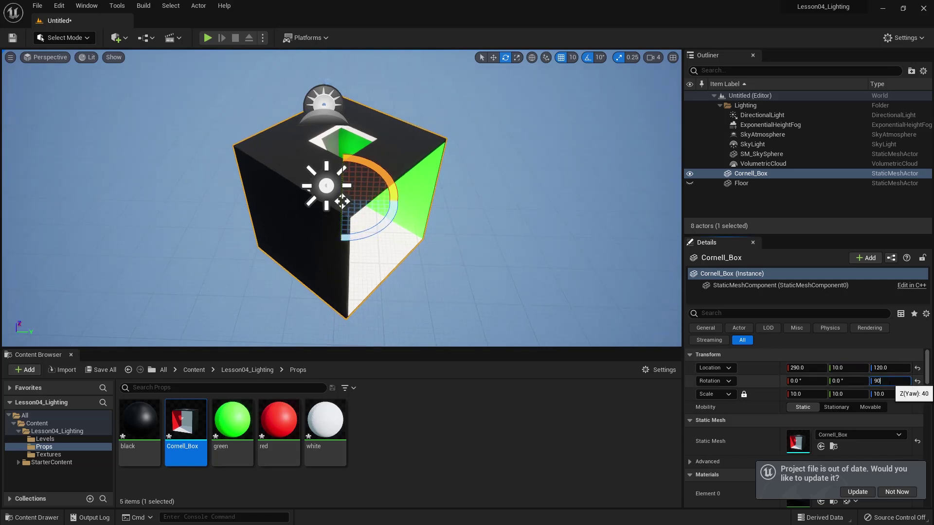
{"action": "key", "text": "Return"}
{"action": "left_click_drag", "start_coordinate": [358, 308], "coordinate": [360, 226], "text": "alt"}
{"action": "mouse_move", "coordinate": [360, 309]}
{"action": "right_mouse_down", "text": "alt"}
{"action": "mouse_move", "coordinate": [404, 309]}
{"action": "mouse_move", "coordinate": [371, 317]}
{"action": "right_mouse_up", "text": "alt"}
{"action": "left_click_drag", "start_coordinate": [371, 317], "coordinate": [370, 314], "text": "alt"}
{"action": "right_click_drag", "start_coordinate": [370, 315], "coordinate": [404, 315], "text": "alt"}
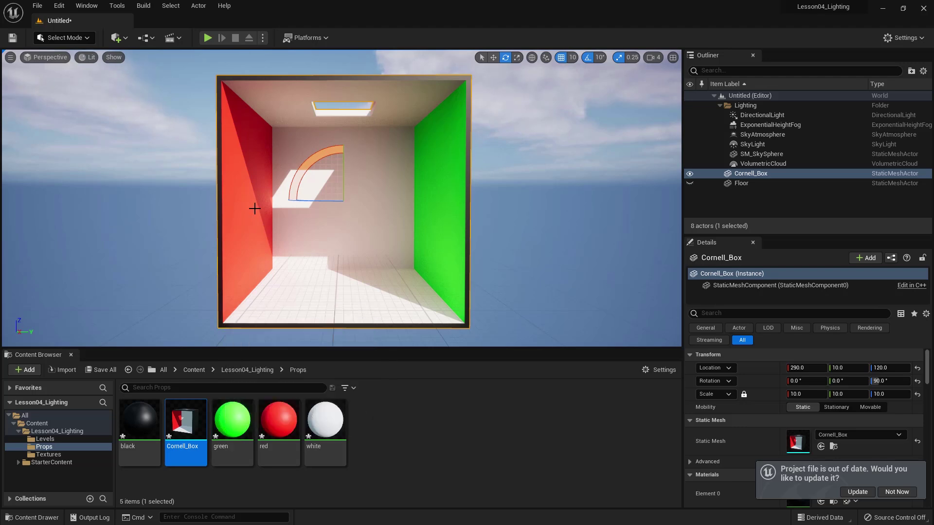
Step: Open the green material as a docked tab and connect a new constant node to its Roughness input
{"action": "left_click", "coordinate": [238, 417]}
{"action": "double_click", "coordinate": [238, 417]}
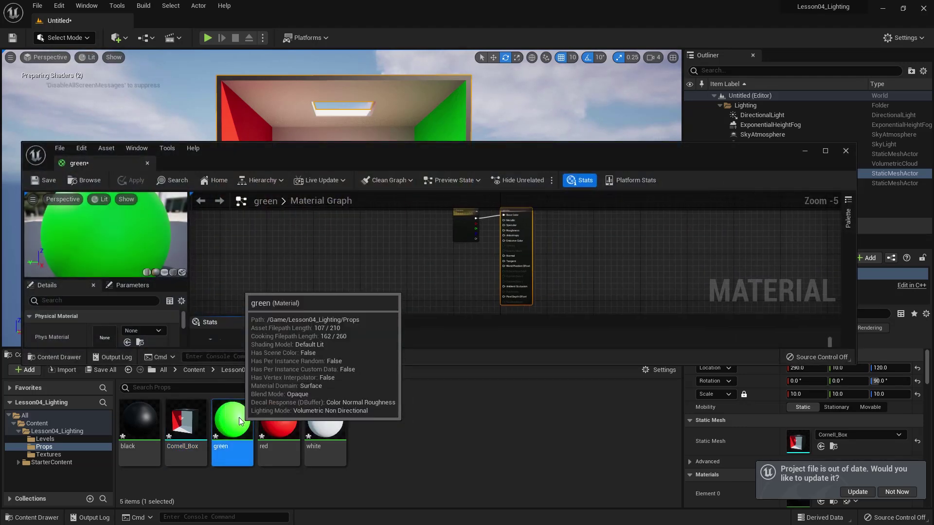
{"action": "left_click_drag", "start_coordinate": [110, 163], "coordinate": [171, 24]}
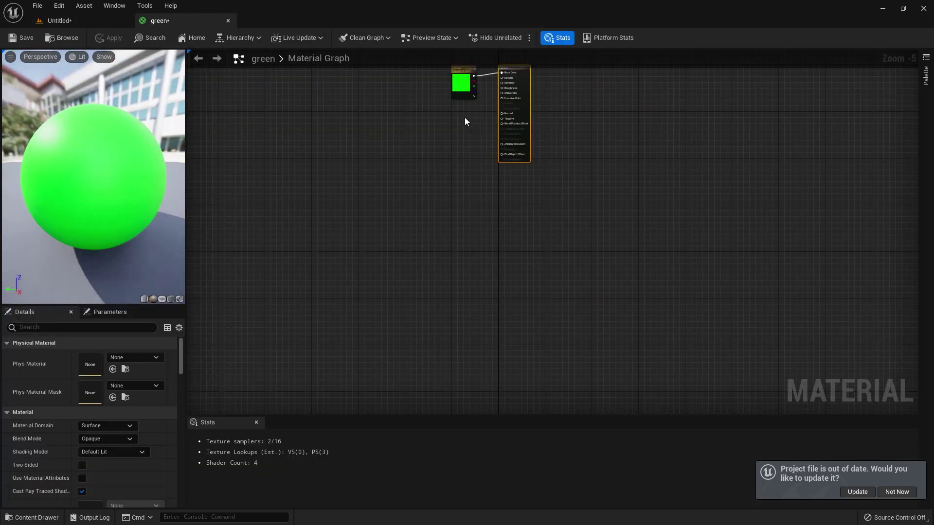
{"action": "scroll", "coordinate": [465, 121], "scroll_direction": "up", "scroll_amount": 4}
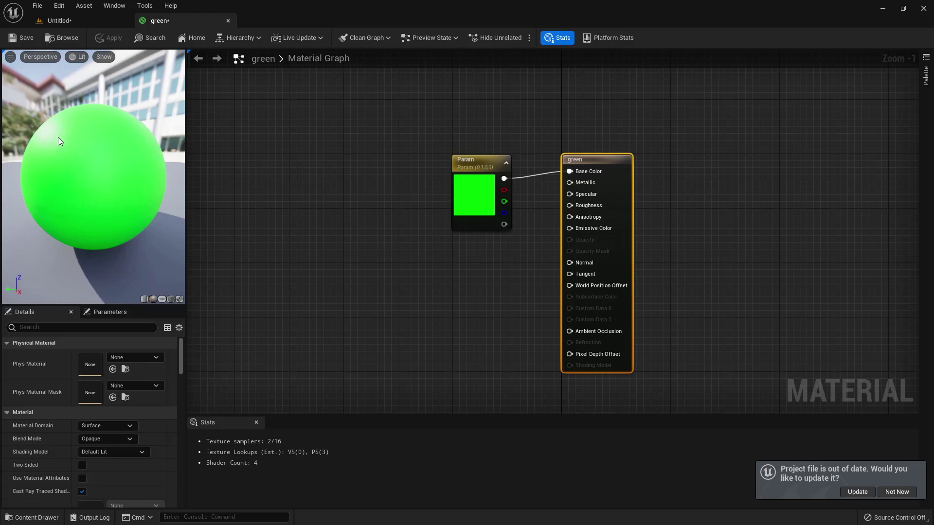
{"action": "left_click", "coordinate": [474, 271]}
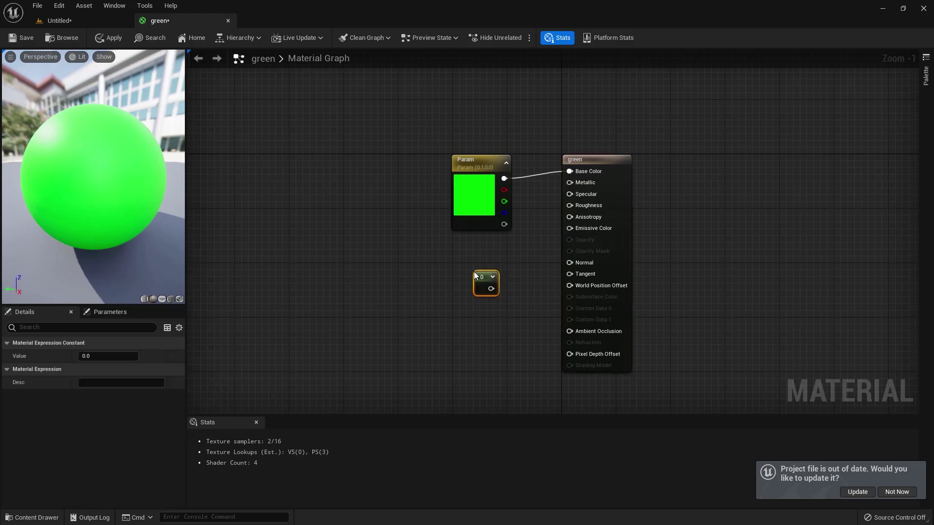
{"action": "left_click_drag", "start_coordinate": [477, 275], "coordinate": [557, 242]}
{"action": "left_click_drag", "start_coordinate": [571, 206], "coordinate": [571, 206]}
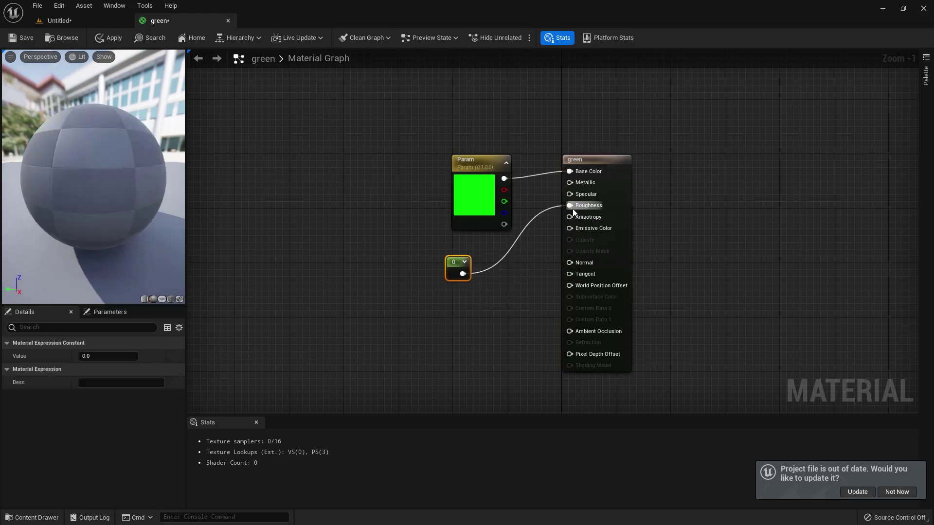
Step: Set the green material's roughness constant to 1, apply it to the level, and open the red material
{"action": "left_click", "coordinate": [91, 355]}
{"action": "type", "text": "1"}
{"action": "key", "text": "Return"}
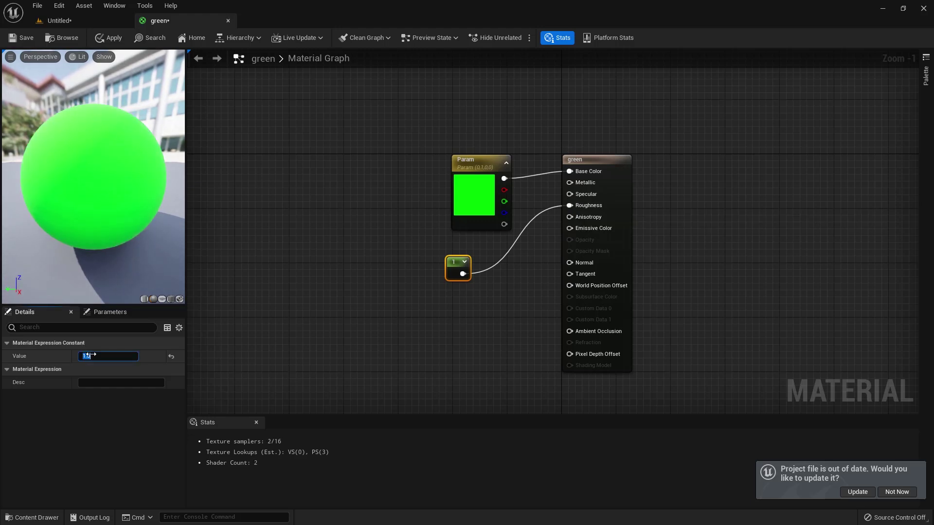
{"action": "left_click", "coordinate": [107, 38]}
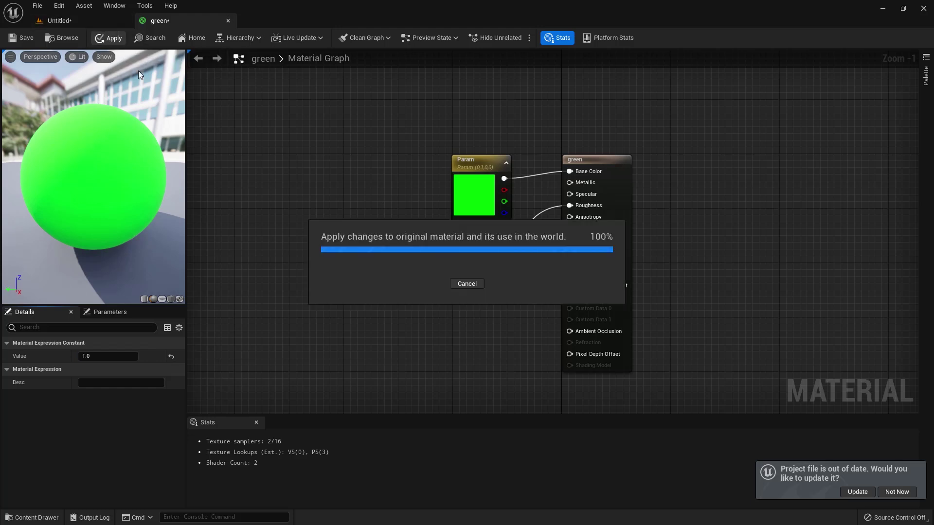
{"action": "left_click", "coordinate": [96, 20]}
{"action": "mouse_move", "coordinate": [325, 251]}
{"action": "left_mouse_down", "text": "alt"}
{"action": "mouse_move", "coordinate": [377, 254]}
{"action": "mouse_move", "coordinate": [322, 261]}
{"action": "left_mouse_up", "text": "alt"}
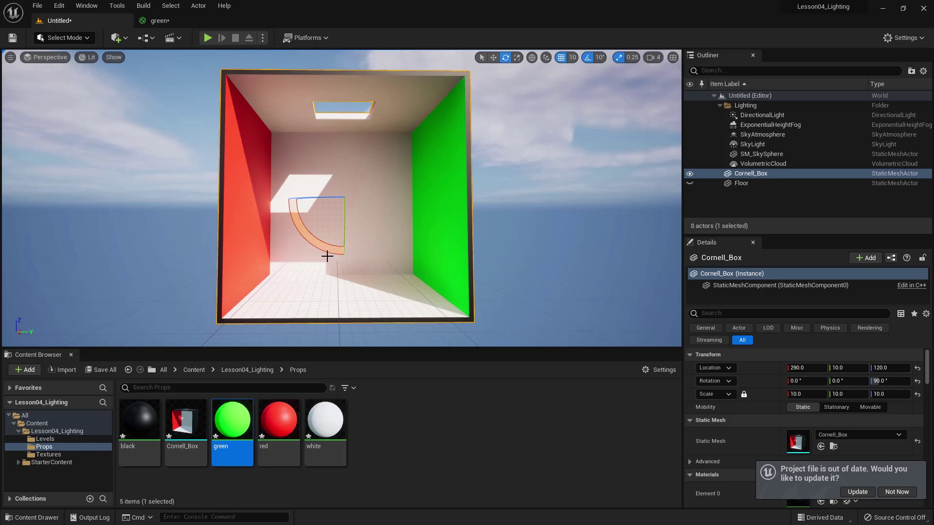
{"action": "double_click", "coordinate": [279, 420]}
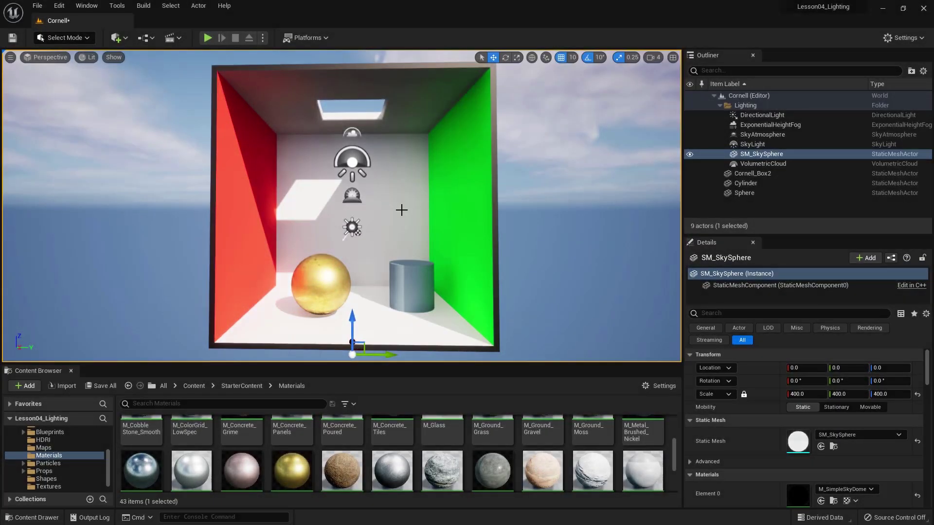
Step: Look through the placeable actor categories and select the gold sphere inside the Cornell box
{"action": "left_click", "coordinate": [116, 38]}
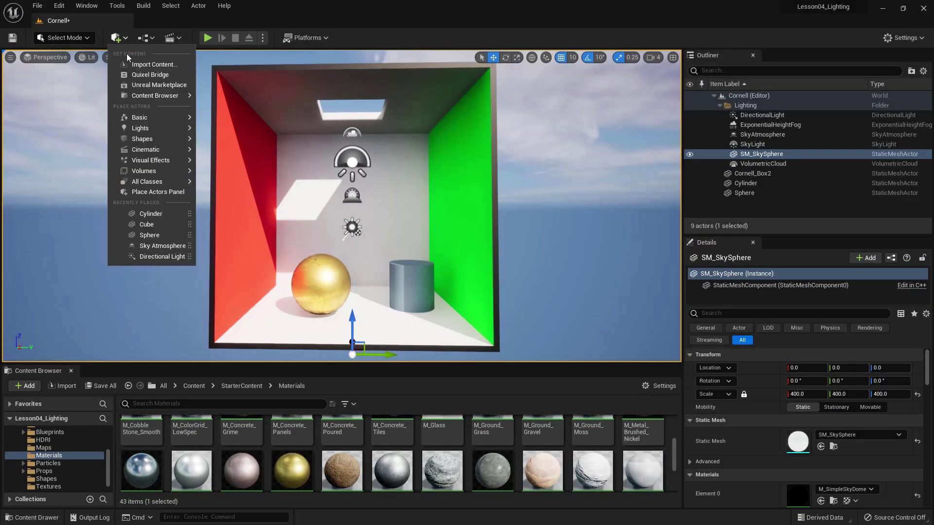
{"action": "mouse_move", "coordinate": [176, 143]}
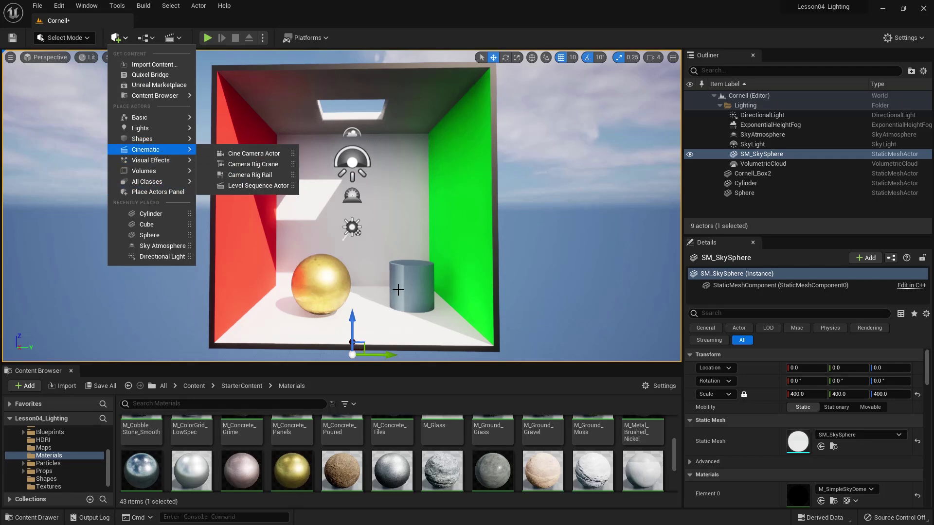
{"action": "mouse_move", "coordinate": [299, 467]}
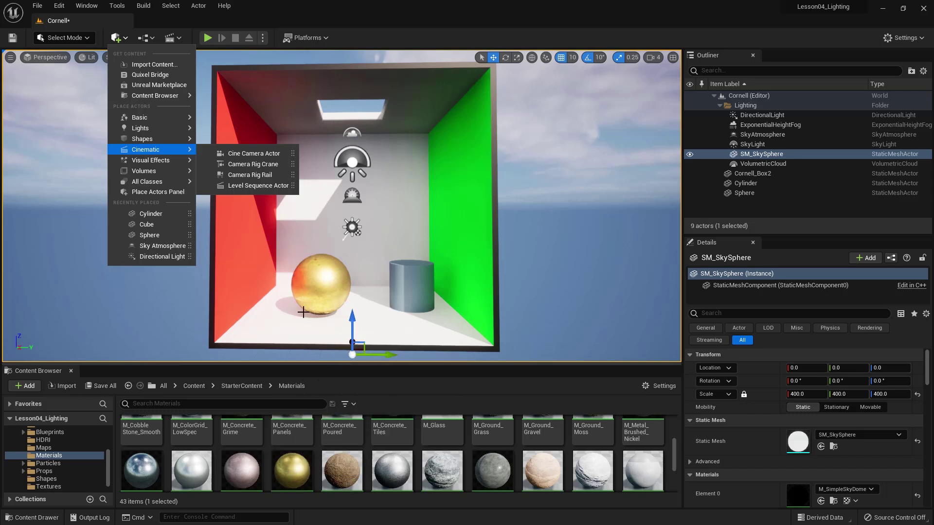
{"action": "left_click", "coordinate": [310, 296]}
{"action": "left_click", "coordinate": [310, 296]}
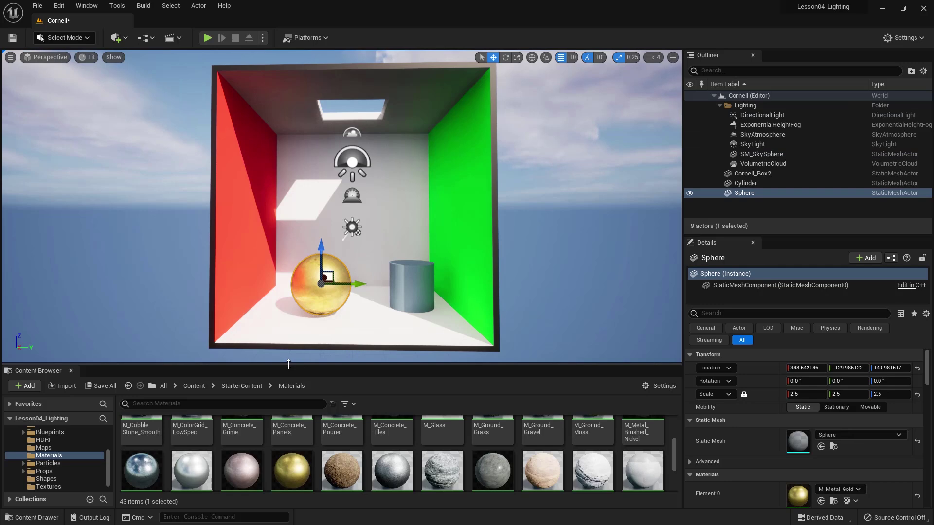
{"action": "key", "text": "ctrl+space"}
{"action": "key", "text": "ctrl+space"}
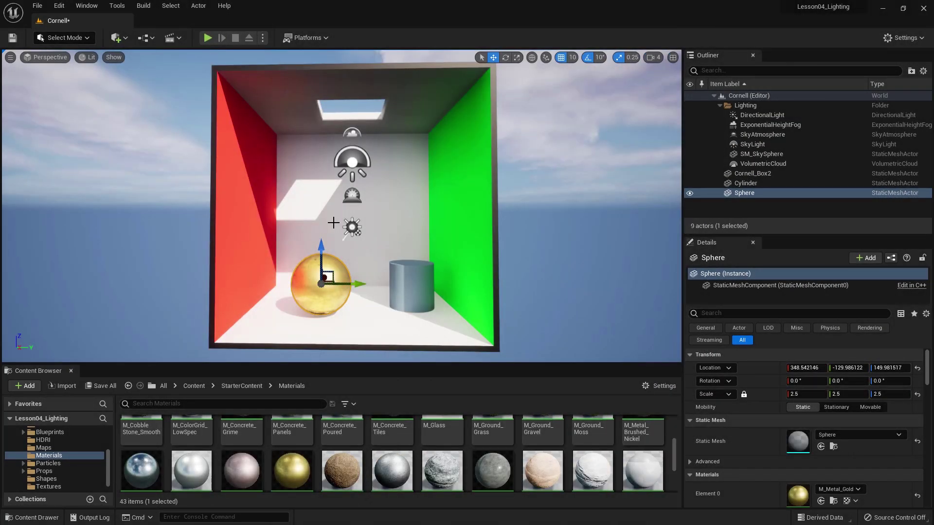
Step: Search the project settings for lumen and examine the Dynamic Global Illumination and Reflection Method options
{"action": "left_click", "coordinate": [57, 6]}
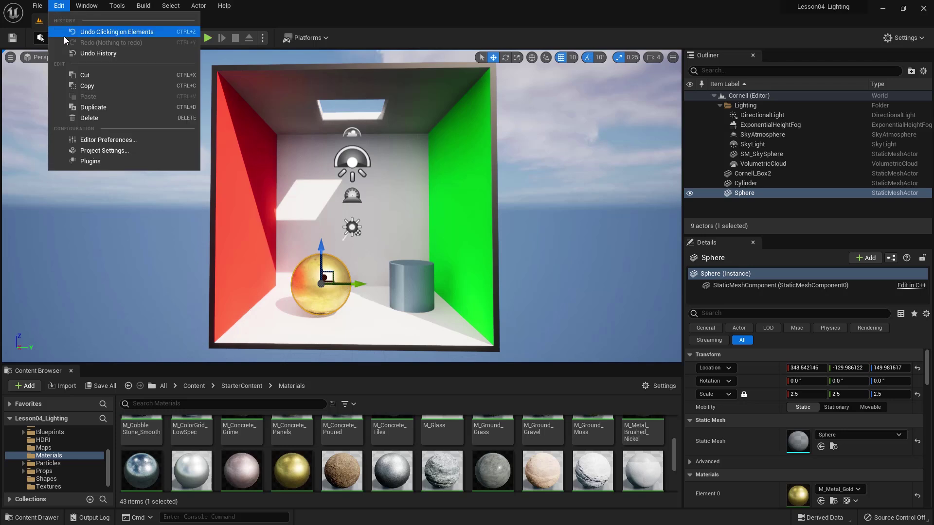
{"action": "left_click", "coordinate": [92, 151]}
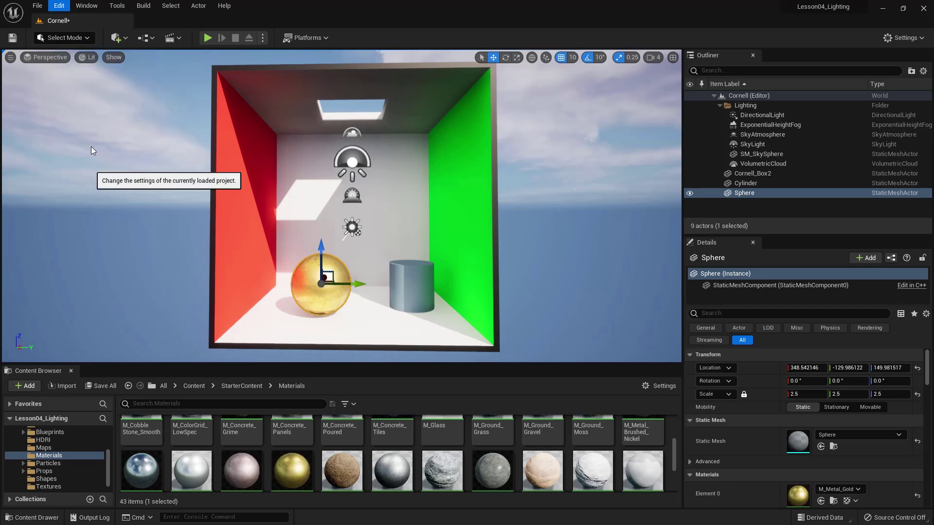
{"action": "left_click", "coordinate": [229, 75]}
{"action": "type", "text": "lu"}
{"action": "type", "text": "mmen"}
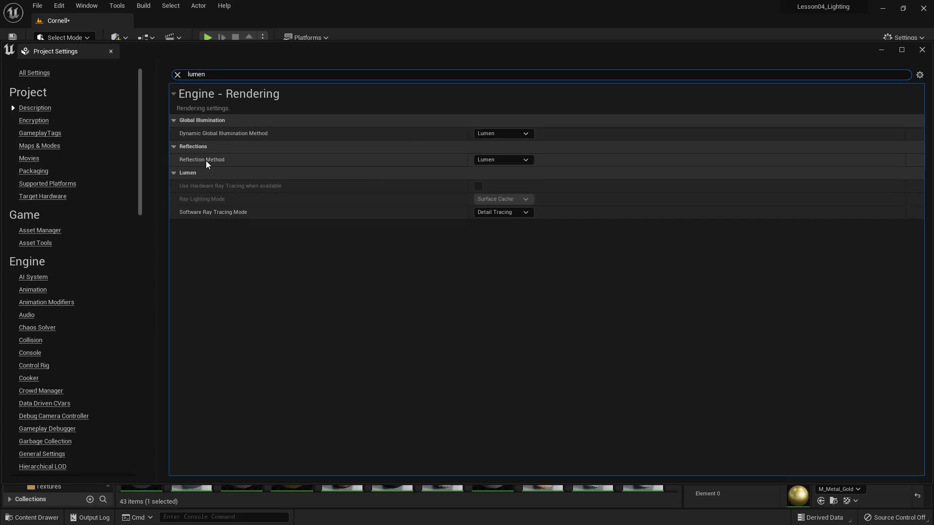
{"action": "left_click", "coordinate": [489, 161]}
{"action": "left_click", "coordinate": [491, 135]}
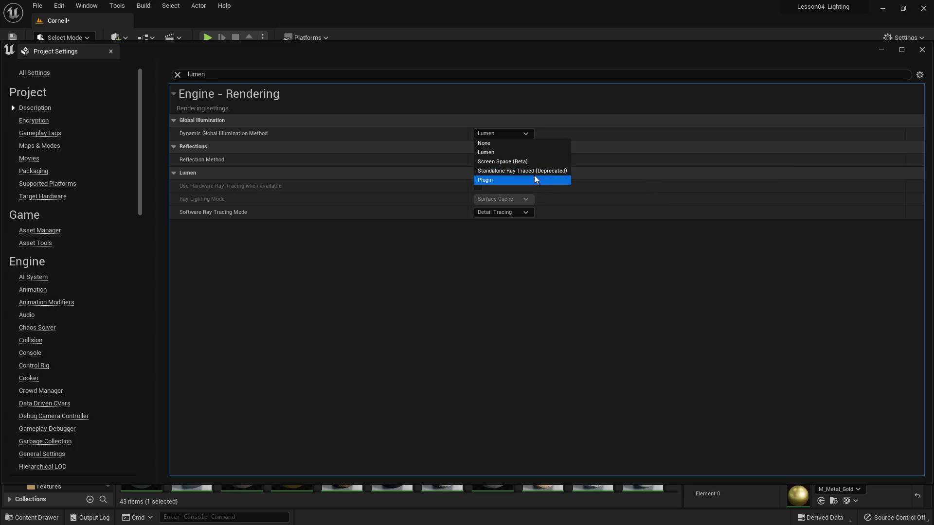
{"action": "left_click", "coordinate": [347, 283]}
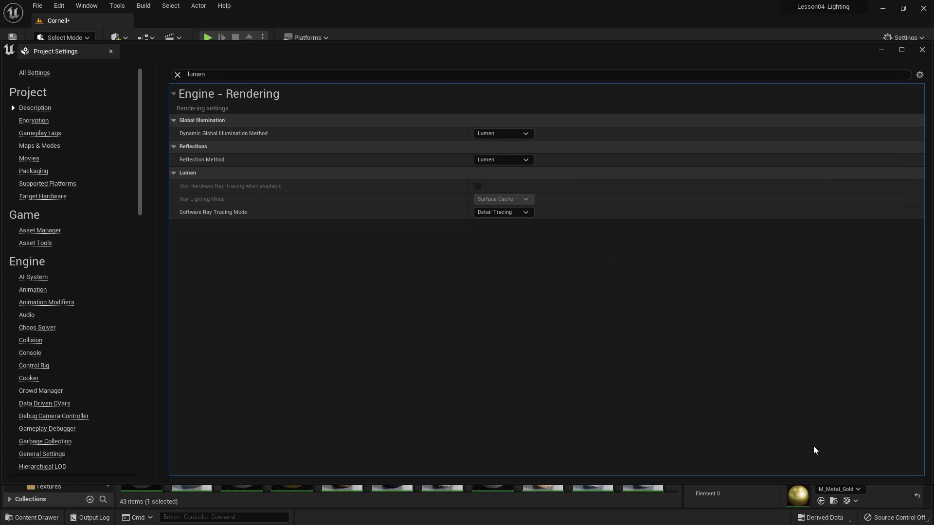
{"action": "left_click", "coordinate": [922, 50]}
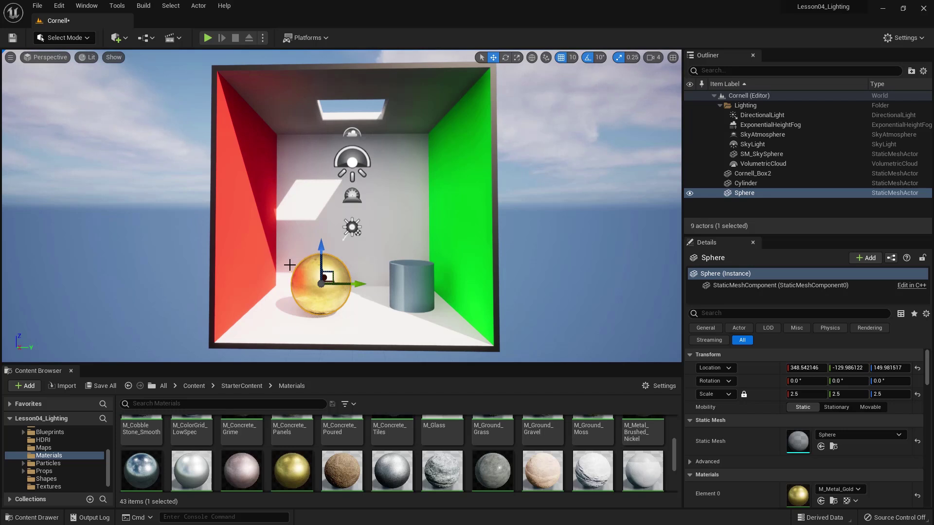
Step: Collapse the Lighting folder in the Outliner and hide all the lighting actors it contains
{"action": "left_click", "coordinate": [720, 107]}
{"action": "left_click", "coordinate": [722, 107]}
{"action": "left_click", "coordinate": [719, 108]}
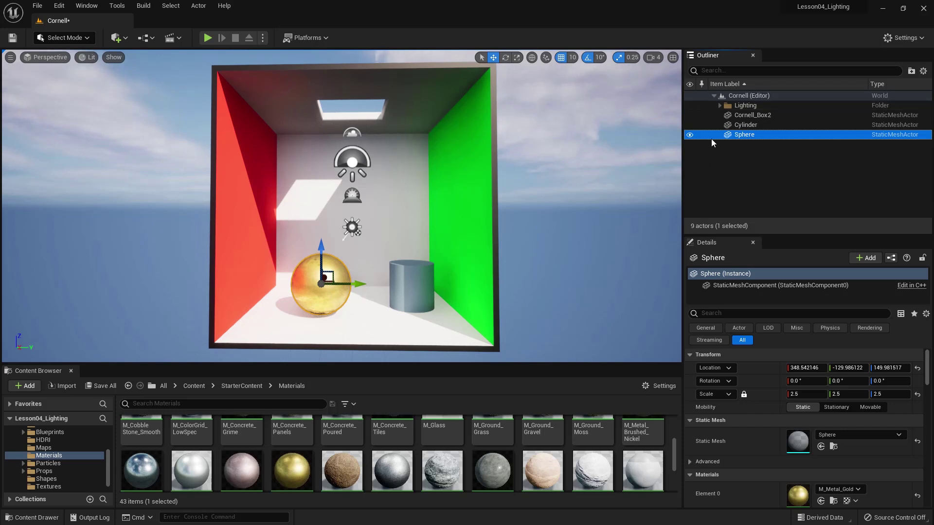
{"action": "left_click", "coordinate": [690, 106]}
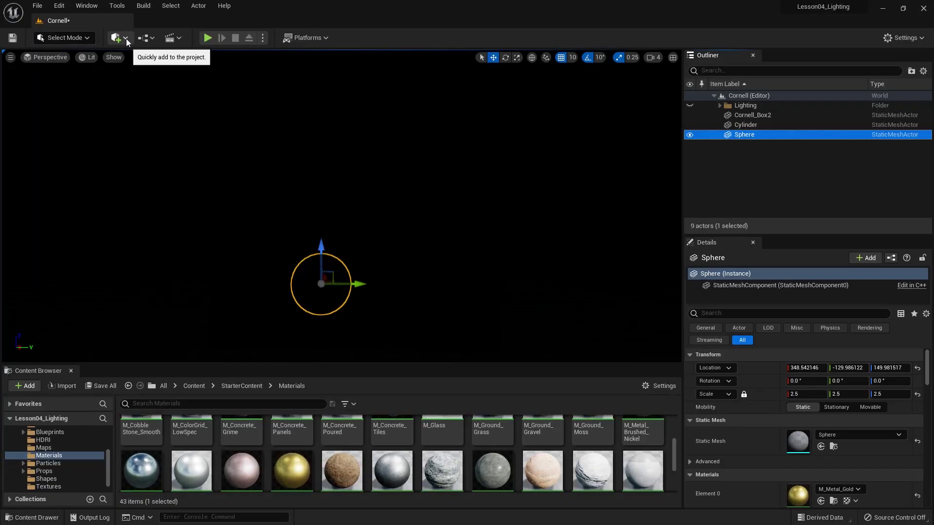
Step: Place a point light near the middle of the Cornell box, at about X 880, Y 60, Z 270
{"action": "left_click", "coordinate": [126, 39]}
{"action": "mouse_move", "coordinate": [152, 130]}
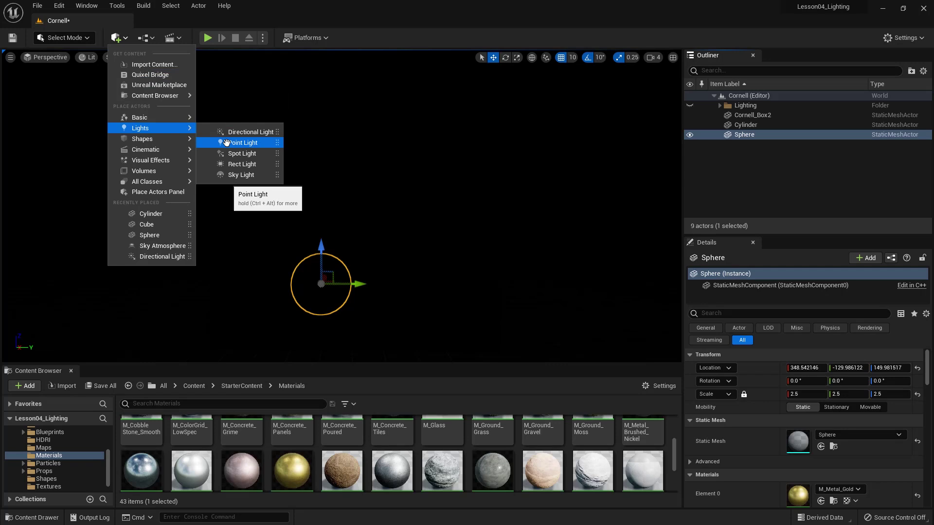
{"action": "left_click_drag", "start_coordinate": [227, 142], "coordinate": [362, 243]}
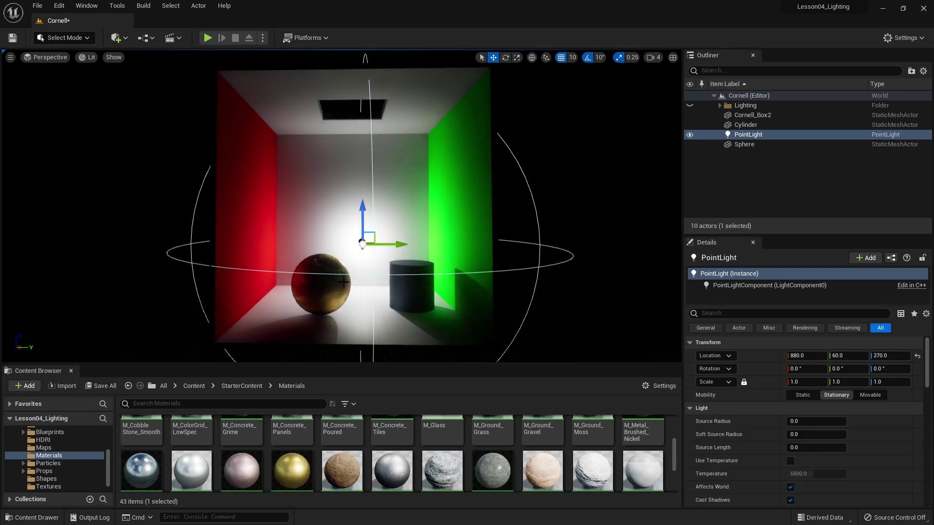
Step: Move the point light to about X 660, Y -10, Z 400, centred above the sphere and cylinder
{"action": "left_click_drag", "start_coordinate": [349, 272], "coordinate": [299, 283], "text": "alt"}
{"action": "left_click_drag", "start_coordinate": [520, 258], "coordinate": [380, 260], "text": "alt"}
{"action": "left_click_drag", "start_coordinate": [485, 261], "coordinate": [432, 260]}
{"action": "left_click_drag", "start_coordinate": [432, 261], "coordinate": [591, 248], "text": "alt"}
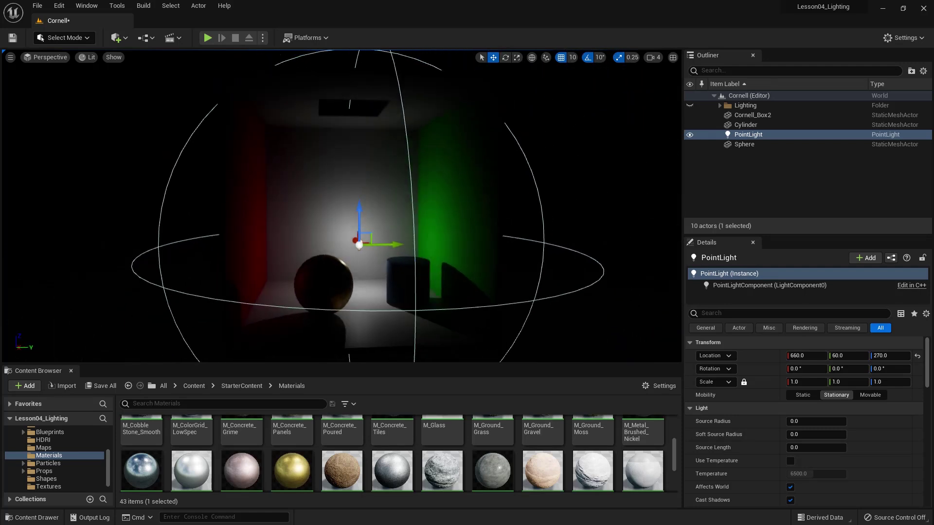
{"action": "right_click_drag", "start_coordinate": [246, 290], "coordinate": [139, 292], "text": "alt"}
{"action": "left_click_drag", "start_coordinate": [246, 290], "coordinate": [228, 272], "text": "alt"}
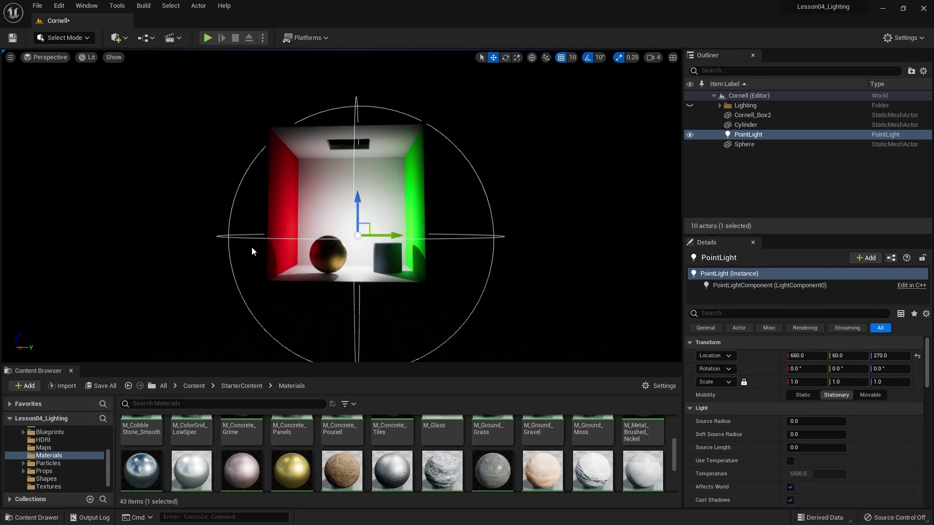
{"action": "left_click_drag", "start_coordinate": [357, 201], "coordinate": [356, 184]}
{"action": "left_click_drag", "start_coordinate": [397, 222], "coordinate": [388, 222]}
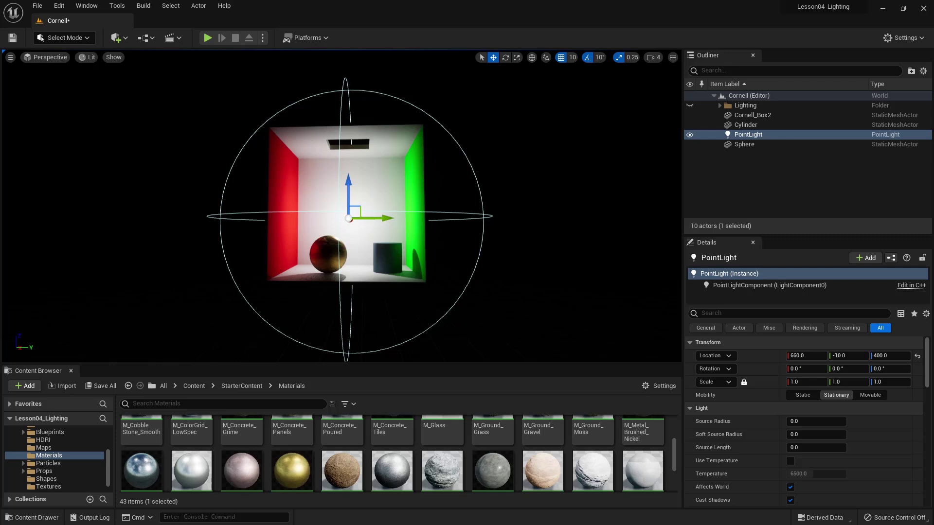
Step: Try the Static and Stationary mobility options on the point light and set its mobility to Movable
{"action": "scroll", "coordinate": [929, 375], "scroll_direction": "down", "scroll_amount": 2}
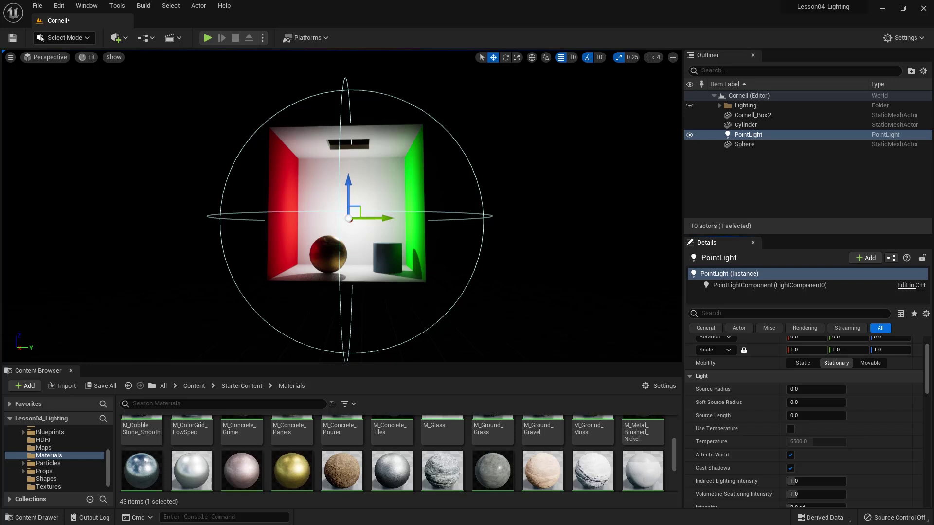
{"action": "left_click", "coordinate": [803, 363]}
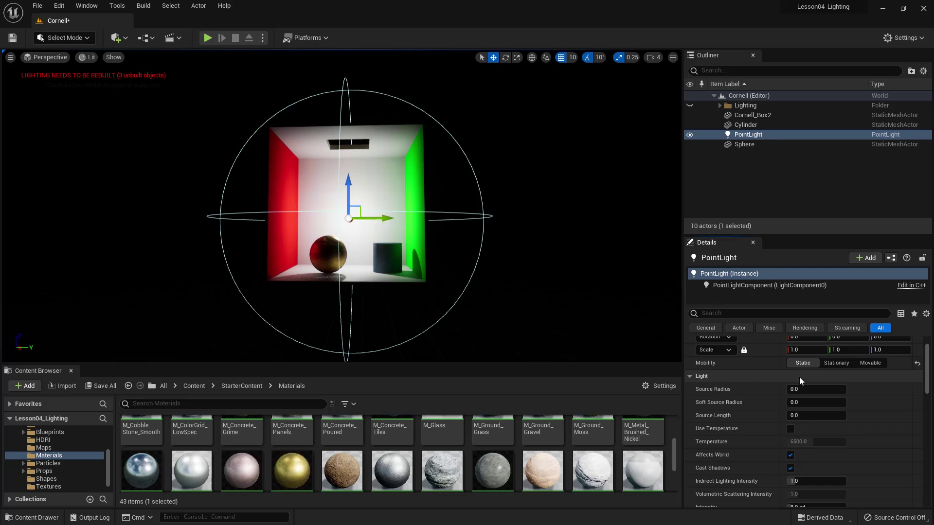
{"action": "left_click", "coordinate": [836, 362]}
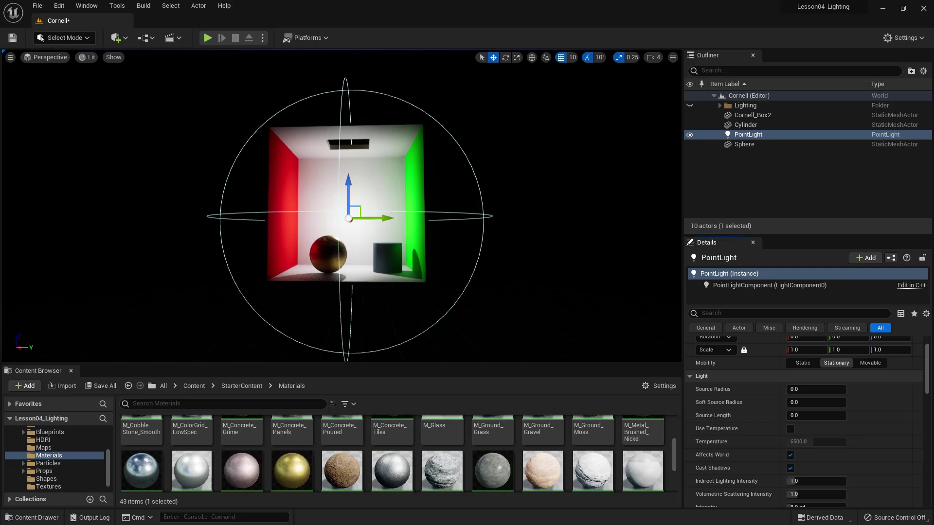
{"action": "left_click", "coordinate": [869, 363]}
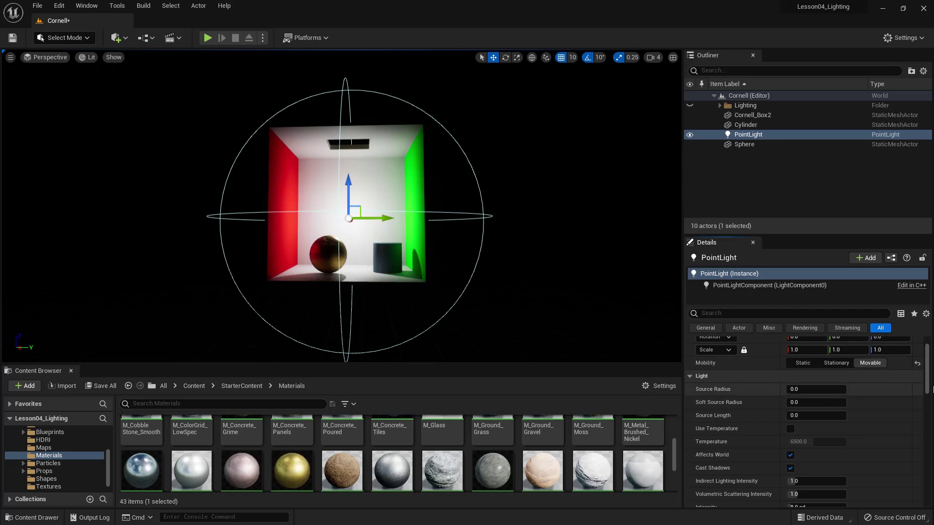
Step: Review the point light's light settings and reduce its attenuation radius to about 708
{"action": "scroll", "coordinate": [926, 391], "scroll_direction": "down", "scroll_amount": 5}
{"action": "scroll", "coordinate": [805, 422], "scroll_direction": "down", "scroll_amount": 1}
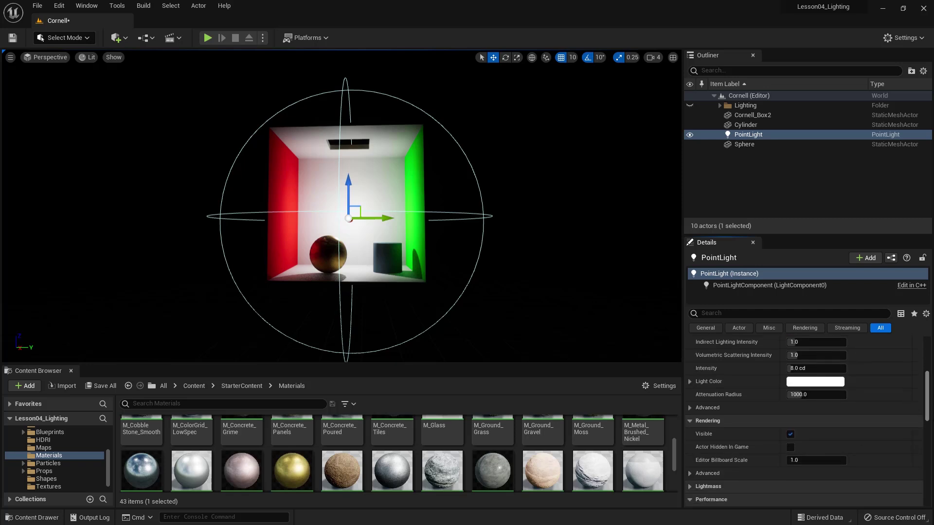
{"action": "scroll", "coordinate": [807, 423], "scroll_direction": "up", "scroll_amount": 1}
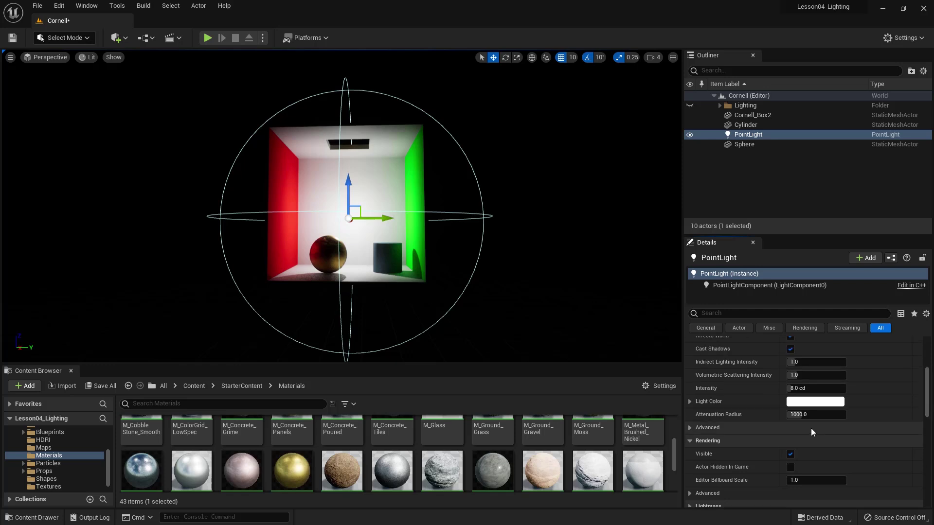
{"action": "scroll", "coordinate": [769, 418], "scroll_direction": "up", "scroll_amount": 4}
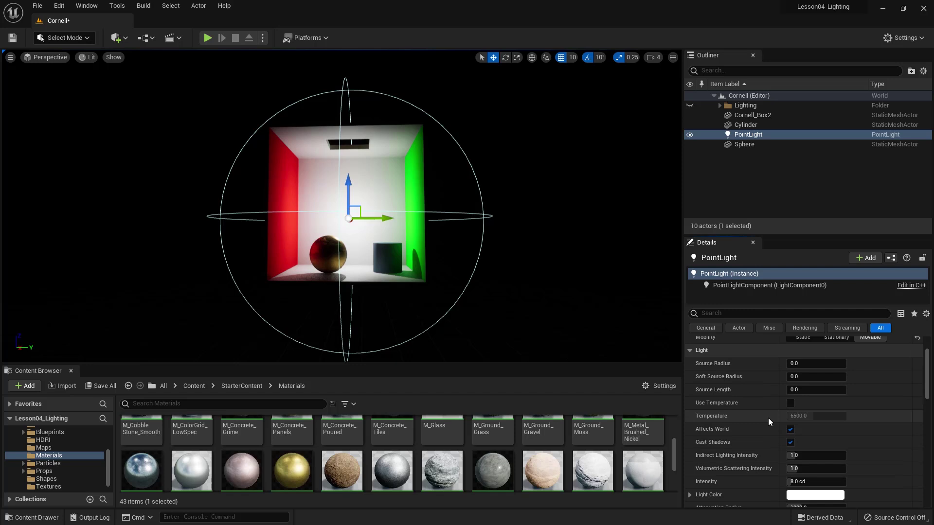
{"action": "scroll", "coordinate": [723, 383], "scroll_direction": "down", "scroll_amount": 2}
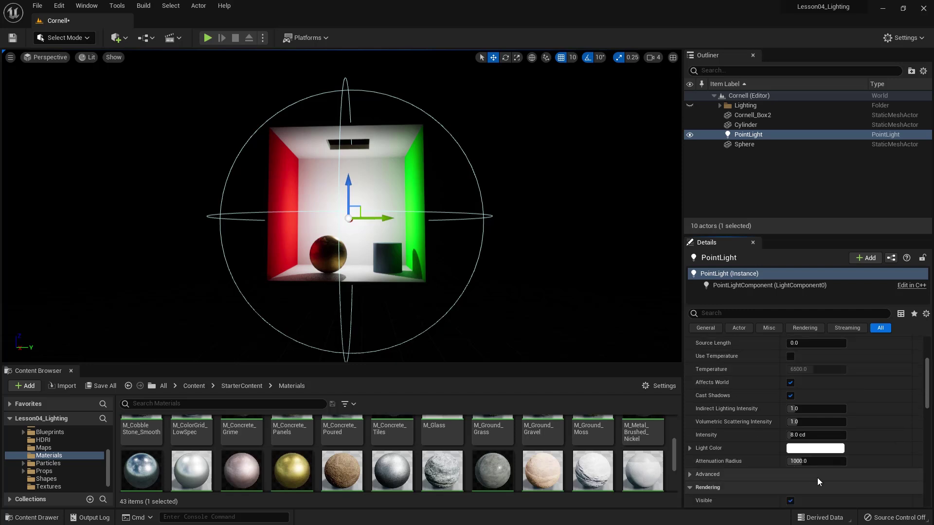
{"action": "mouse_move", "coordinate": [798, 462]}
{"action": "left_mouse_down"}
{"action": "mouse_move", "coordinate": [730, 461]}
{"action": "mouse_move", "coordinate": [807, 462]}
{"action": "mouse_move", "coordinate": [758, 461]}
{"action": "mouse_move", "coordinate": [803, 462]}
{"action": "mouse_move", "coordinate": [764, 461]}
{"action": "mouse_move", "coordinate": [798, 462]}
{"action": "mouse_move", "coordinate": [788, 461]}
{"action": "left_mouse_up"}
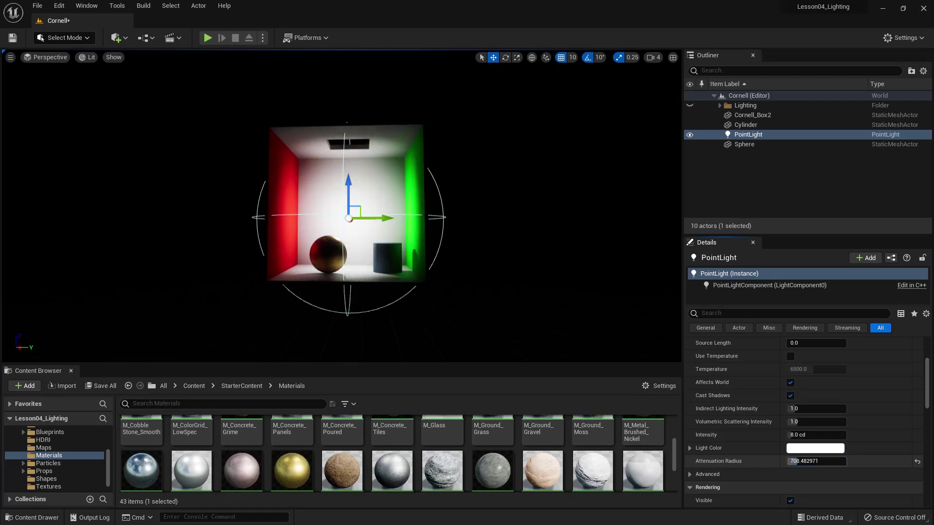
Step: Duplicate the point light with a small shift toward the red wall and set the copy's attenuation radius to about 555
{"action": "left_click_drag", "start_coordinate": [376, 207], "coordinate": [316, 217], "text": "alt"}
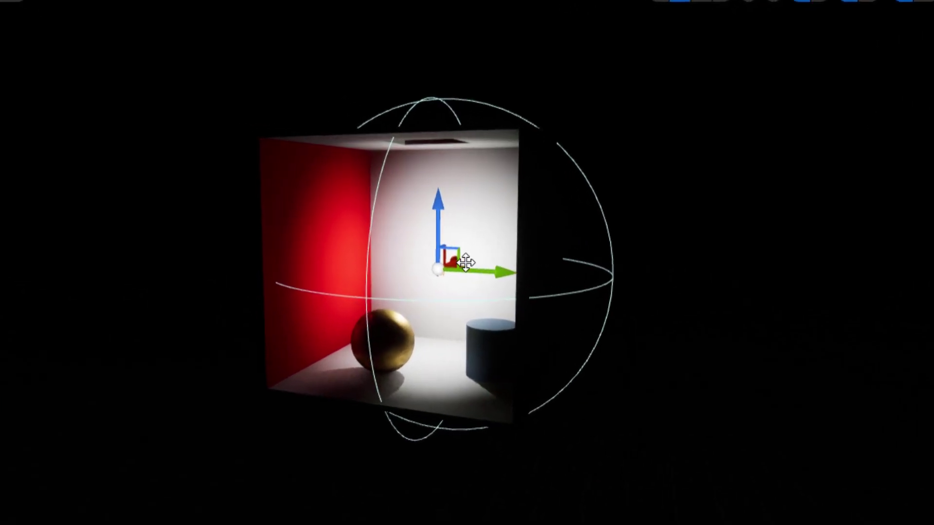
{"action": "left_click_drag", "start_coordinate": [466, 262], "coordinate": [444, 324]}
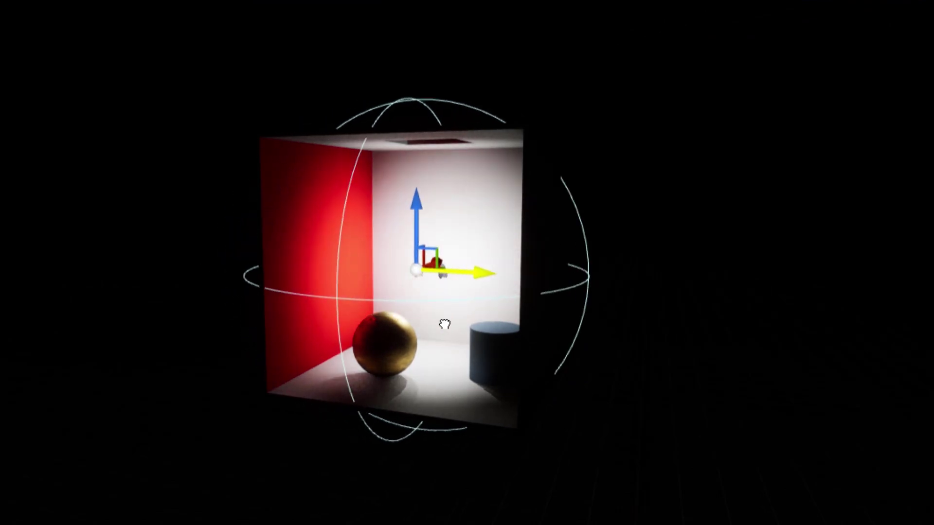
{"action": "mouse_move", "coordinate": [531, 259]}
{"action": "left_mouse_down", "text": "alt"}
{"action": "mouse_move", "coordinate": [477, 265]}
{"action": "mouse_move", "coordinate": [448, 285]}
{"action": "mouse_move", "coordinate": [538, 265]}
{"action": "left_mouse_up", "text": "alt"}
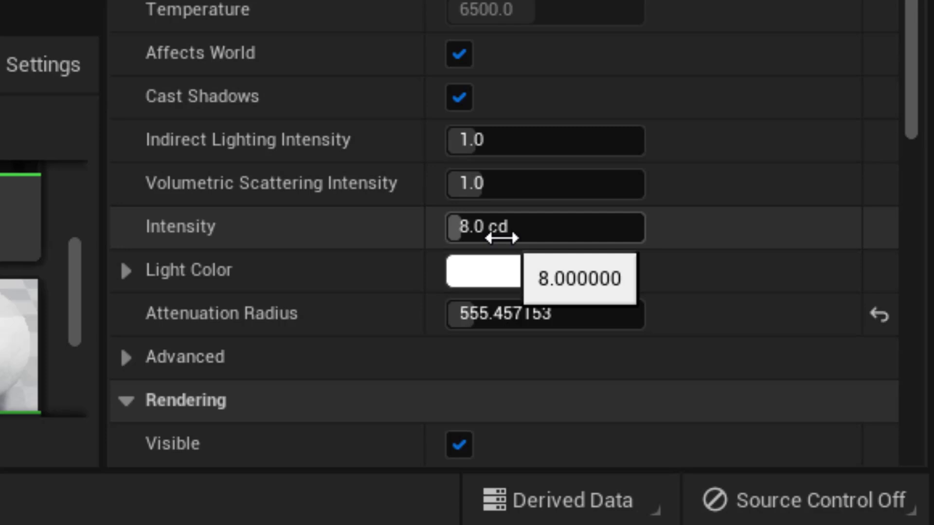
Step: Try raising the duplicated point light's intensity to about 14 cd
{"action": "left_click_drag", "start_coordinate": [470, 226], "coordinate": [487, 239]}
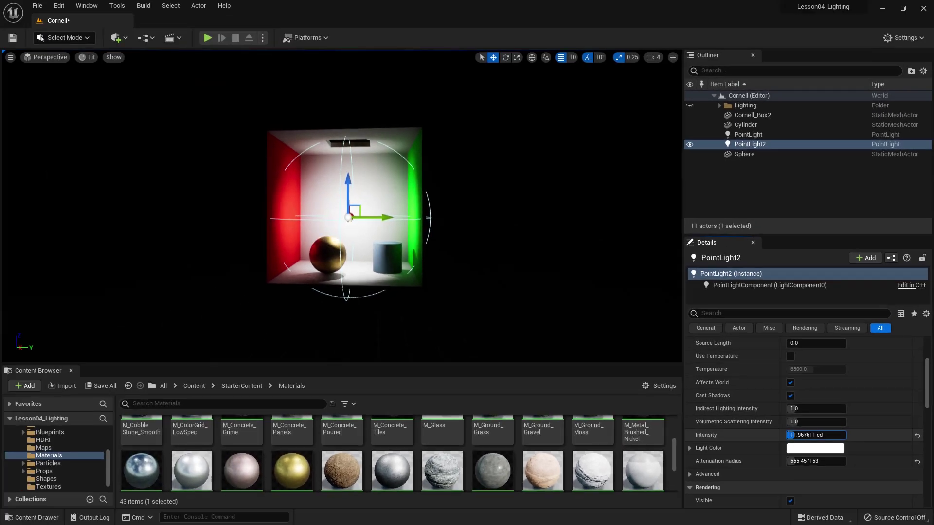
{"action": "mouse_move", "coordinate": [816, 435]}
{"action": "left_mouse_down"}
{"action": "mouse_move", "coordinate": [847, 435]}
{"action": "mouse_move", "coordinate": [810, 435]}
{"action": "left_mouse_up"}
{"action": "scroll", "coordinate": [439, 310], "scroll_direction": "up", "scroll_amount": 5}
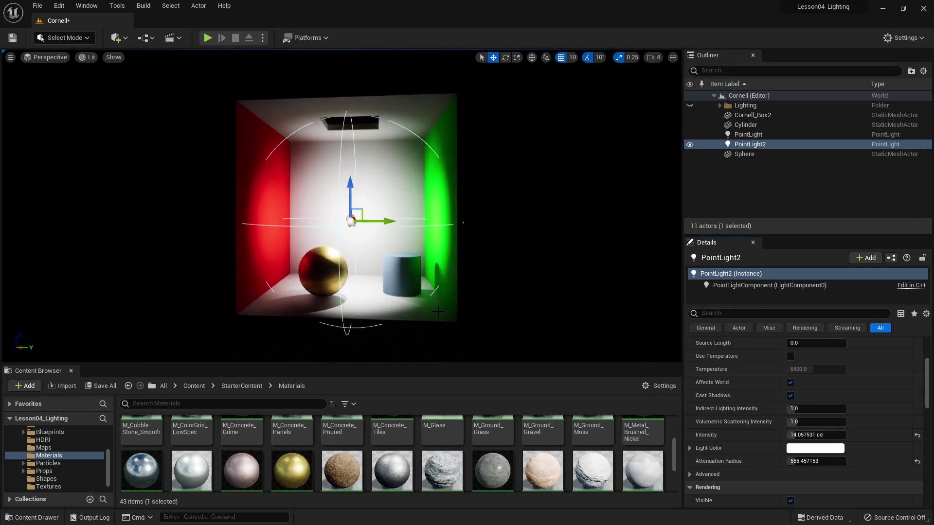
{"action": "scroll", "coordinate": [438, 311], "scroll_direction": "up", "scroll_amount": 2}
{"action": "left_click_drag", "start_coordinate": [535, 319], "coordinate": [555, 318], "text": "alt"}
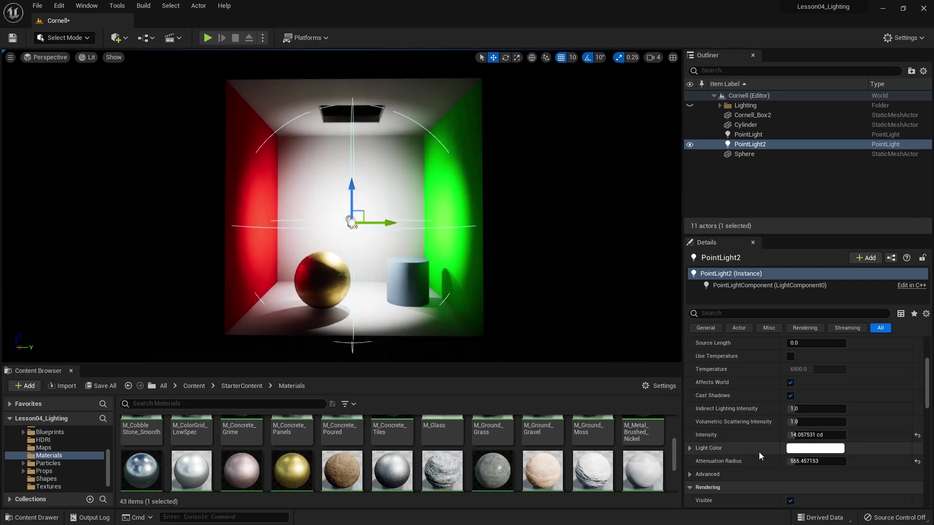
{"action": "mouse_move", "coordinate": [803, 435]}
{"action": "left_mouse_down"}
{"action": "mouse_move", "coordinate": [822, 435]}
{"action": "mouse_move", "coordinate": [789, 436]}
{"action": "left_mouse_up"}
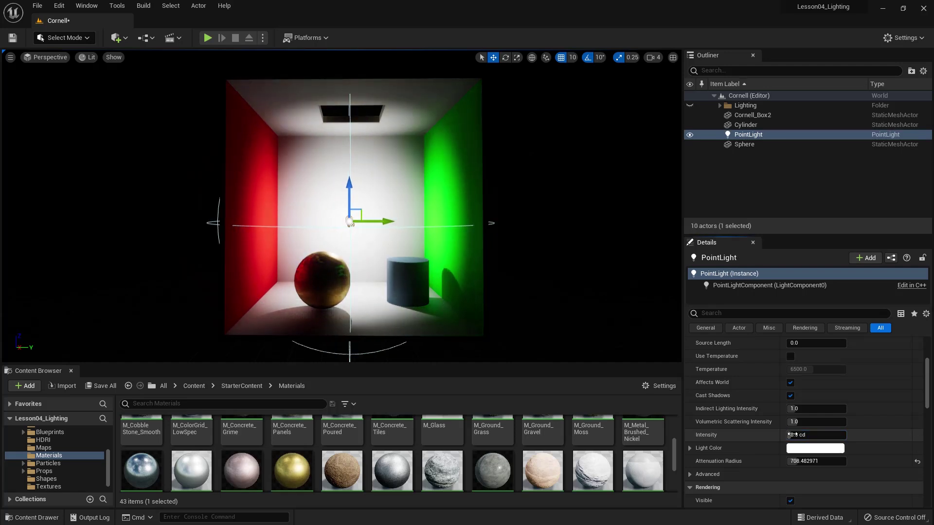
Step: Lower the original point light's intensity to about 1.93 cd and raise its indirect lighting intensity to about 3.02
{"action": "mouse_move", "coordinate": [798, 436]}
{"action": "left_mouse_down"}
{"action": "mouse_move", "coordinate": [786, 436]}
{"action": "mouse_move", "coordinate": [799, 435]}
{"action": "left_mouse_up"}
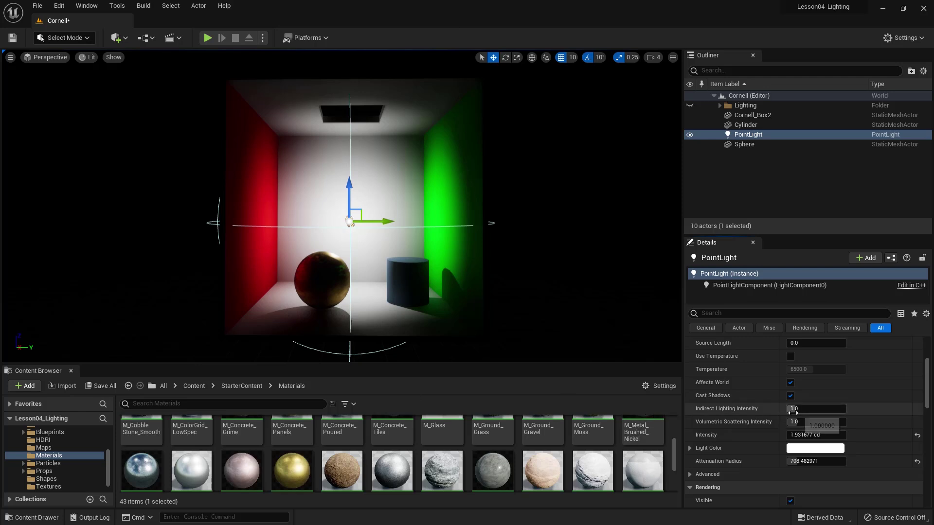
{"action": "left_click_drag", "start_coordinate": [796, 409], "coordinate": [846, 409]}
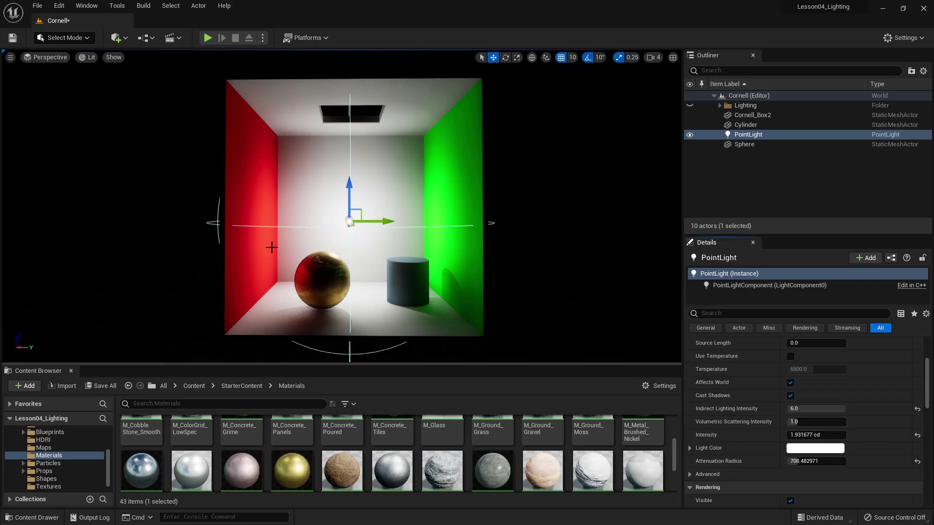
{"action": "mouse_move", "coordinate": [818, 408]}
{"action": "left_mouse_down"}
{"action": "mouse_move", "coordinate": [799, 408]}
{"action": "mouse_move", "coordinate": [836, 407]}
{"action": "left_mouse_up"}
Step: Toggle the point light's Cast Shadows option repeatedly and Affects World once to compare their effect, leaving both enabled
{"action": "scroll", "coordinate": [839, 415], "scroll_direction": "up", "scroll_amount": 1}
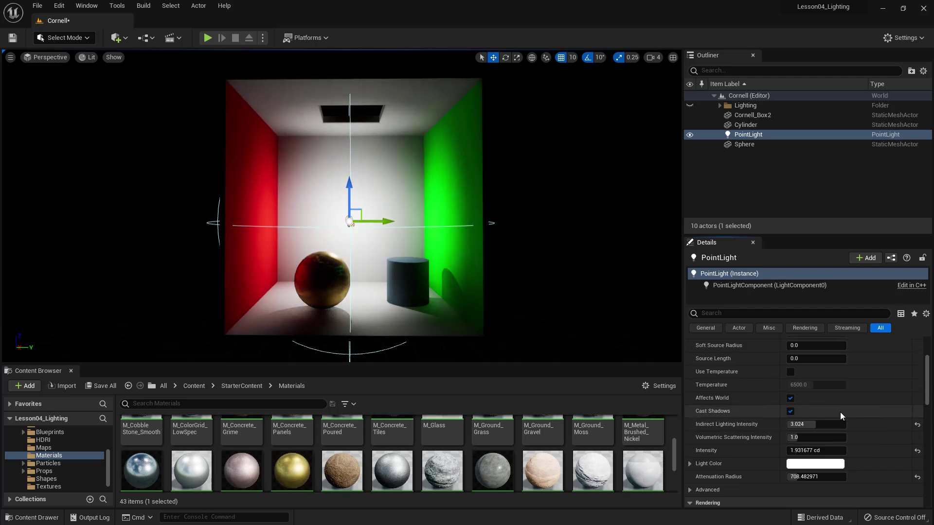
{"action": "left_click", "coordinate": [790, 413]}
{"action": "left_click", "coordinate": [790, 413]}
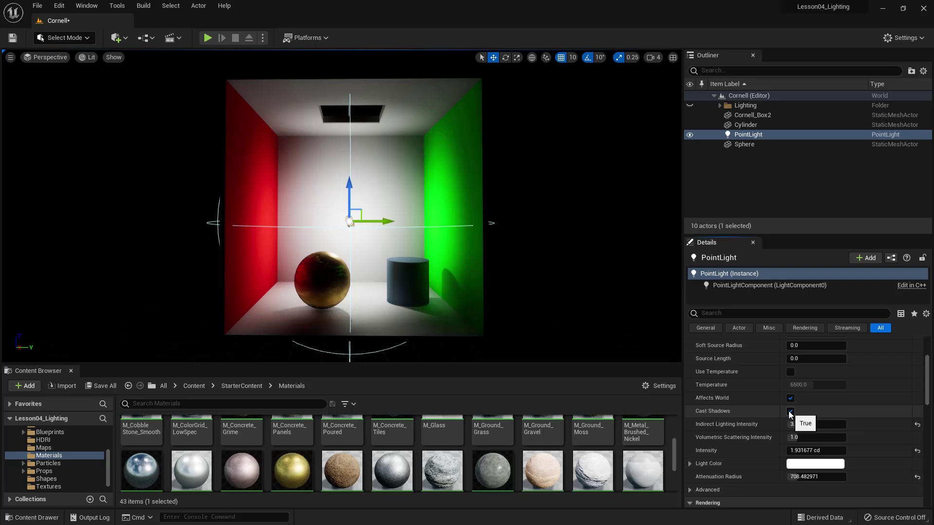
{"action": "left_click", "coordinate": [790, 414]}
{"action": "left_click", "coordinate": [790, 414]}
{"action": "left_click", "coordinate": [791, 414]}
{"action": "left_click", "coordinate": [790, 413]}
{"action": "left_click", "coordinate": [791, 413]}
{"action": "left_click", "coordinate": [790, 414]}
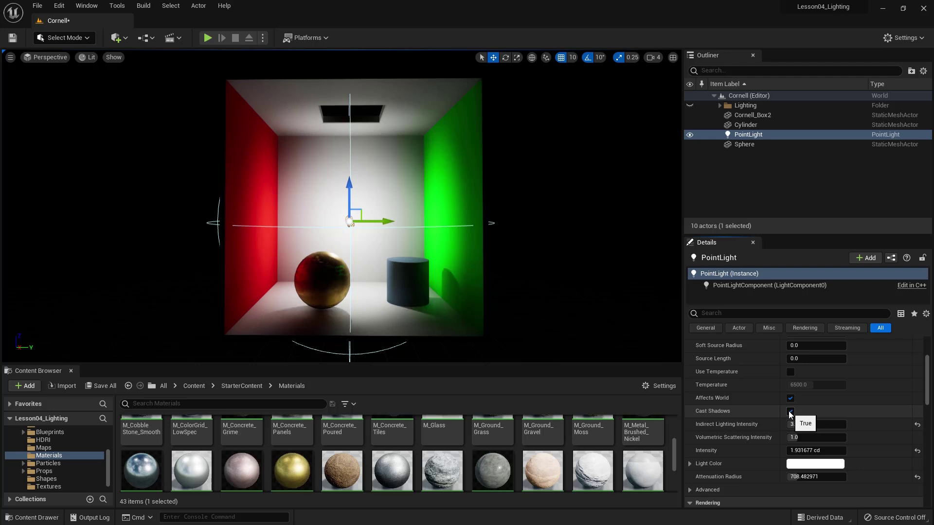
{"action": "left_click", "coordinate": [790, 399]}
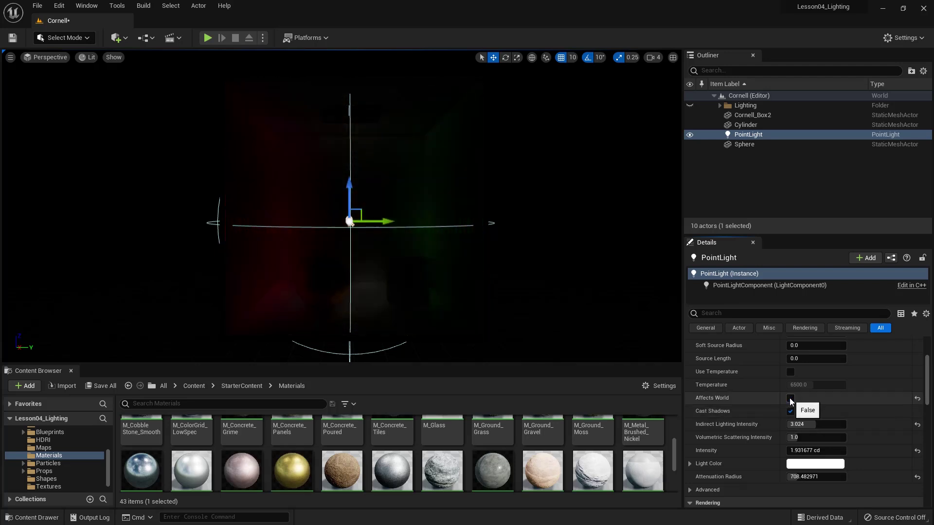
{"action": "left_click", "coordinate": [791, 399]}
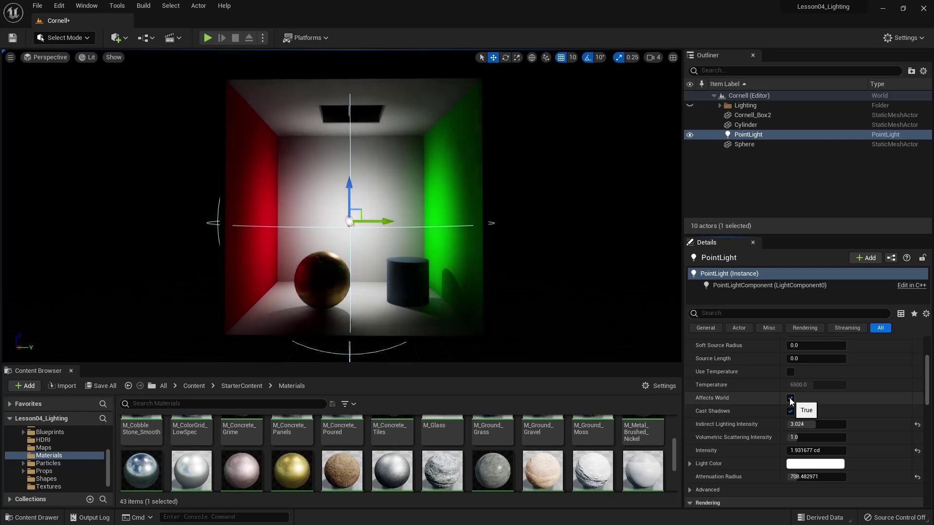
Step: Select the gold sphere and frame it closely to examine its shading and shadow
{"action": "scroll", "coordinate": [791, 401], "scroll_direction": "up", "scroll_amount": 2}
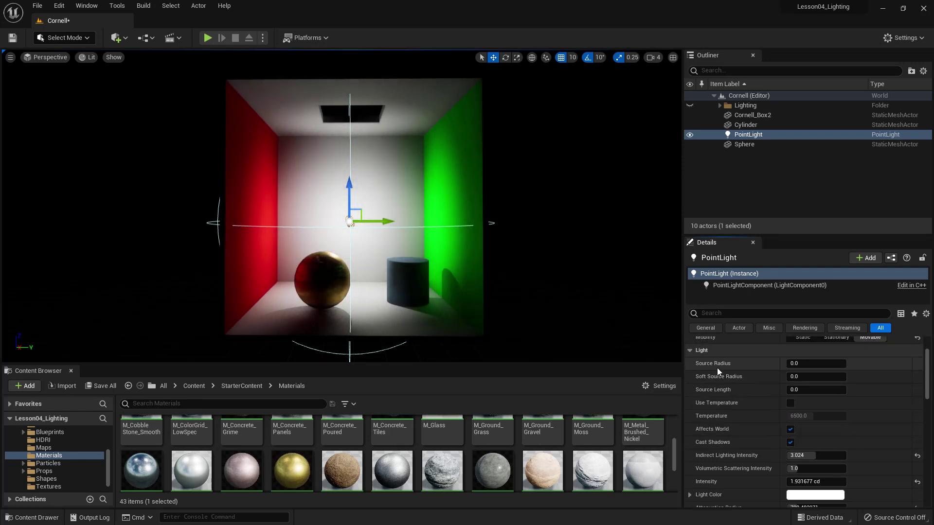
{"action": "scroll", "coordinate": [290, 322], "scroll_direction": "up", "scroll_amount": 3}
{"action": "scroll", "coordinate": [289, 322], "scroll_direction": "up", "scroll_amount": 2}
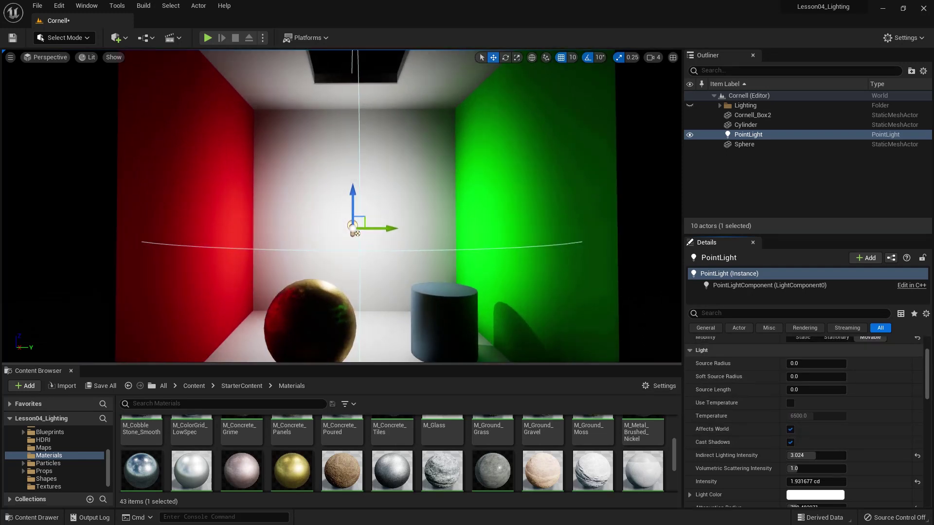
{"action": "scroll", "coordinate": [290, 322], "scroll_direction": "down", "scroll_amount": 1}
{"action": "left_click", "coordinate": [291, 321]}
{"action": "key", "text": "f"}
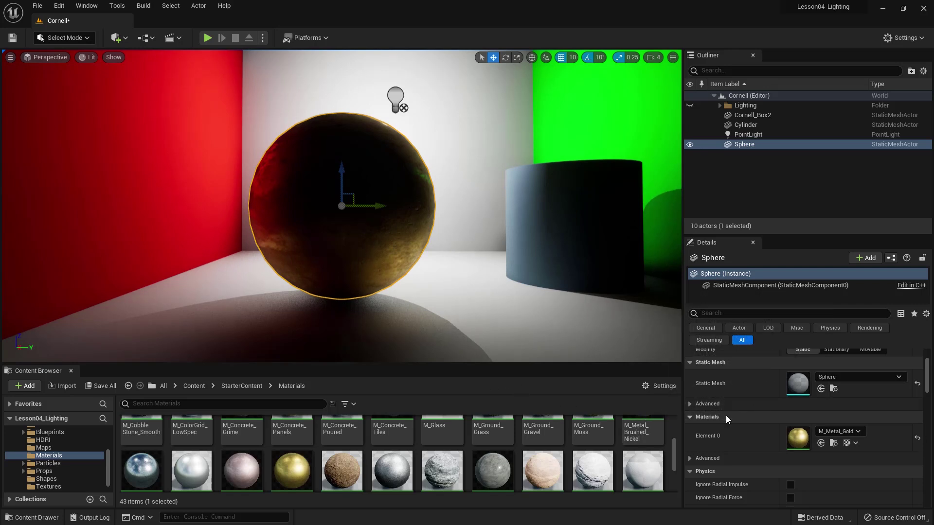
{"action": "scroll", "coordinate": [794, 425], "scroll_direction": "up", "scroll_amount": 3}
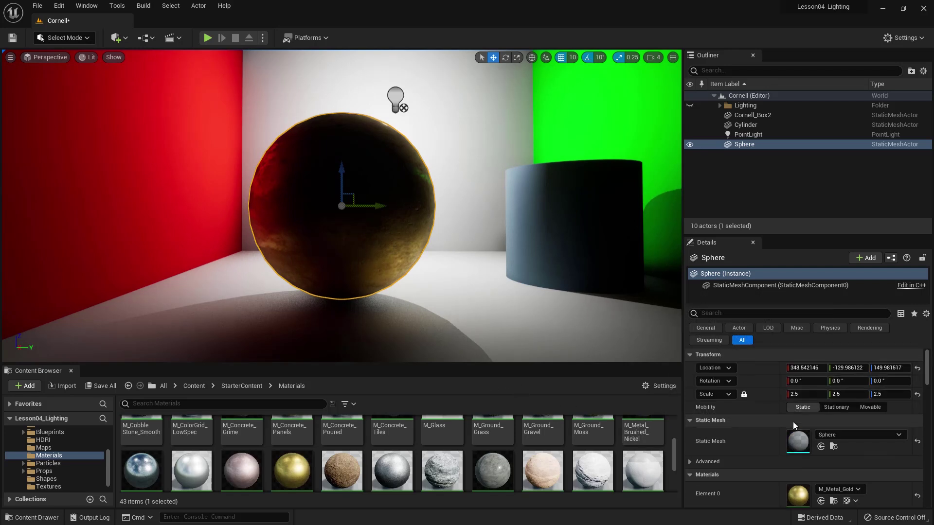
Step: Try source radii of about 100 and 11856 on the point light and settle on about 332
{"action": "left_click", "coordinate": [748, 135]}
{"action": "mouse_move", "coordinate": [794, 421]}
{"action": "left_mouse_down"}
{"action": "mouse_move", "coordinate": [851, 422]}
{"action": "mouse_move", "coordinate": [789, 431]}
{"action": "left_mouse_up"}
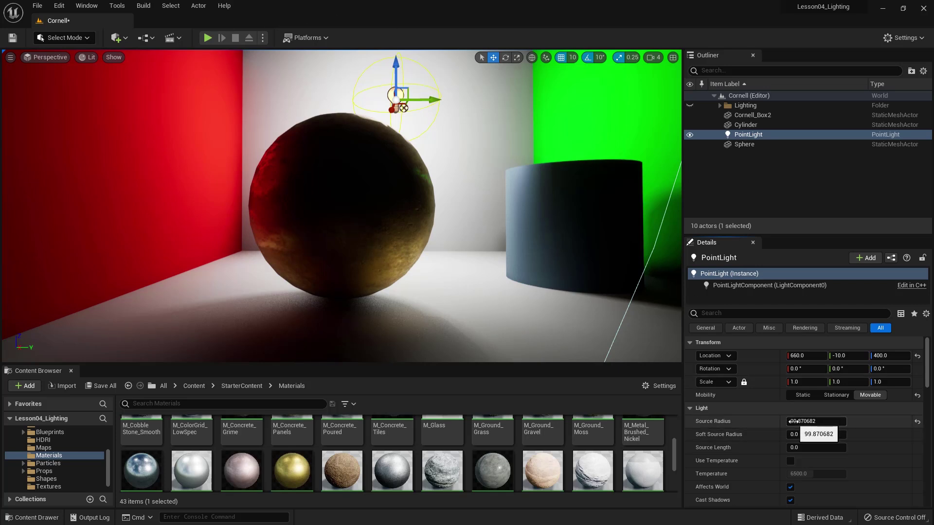
{"action": "left_click_drag", "start_coordinate": [813, 425], "coordinate": [878, 424]}
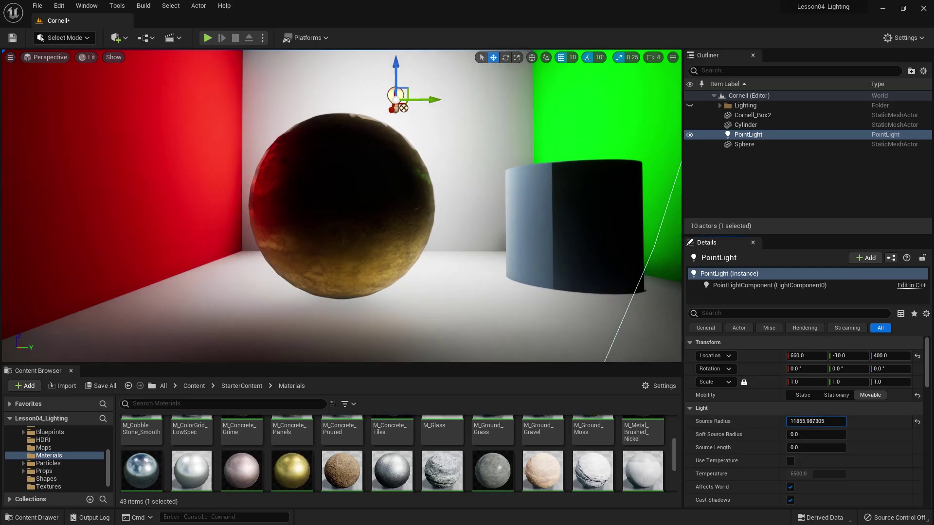
{"action": "left_click_drag", "start_coordinate": [857, 425], "coordinate": [814, 425]}
{"action": "scroll", "coordinate": [340, 204], "scroll_direction": "down", "scroll_amount": 3}
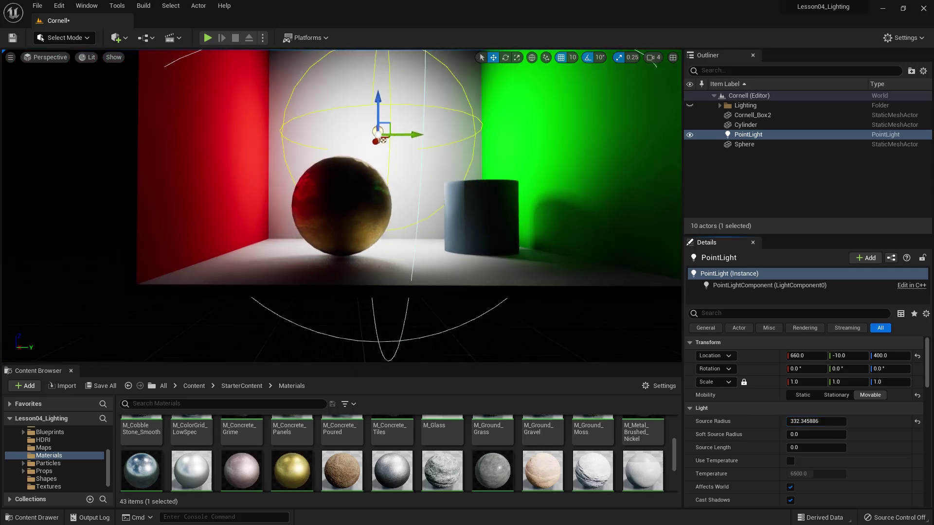
{"action": "scroll", "coordinate": [477, 290], "scroll_direction": "down", "scroll_amount": 2}
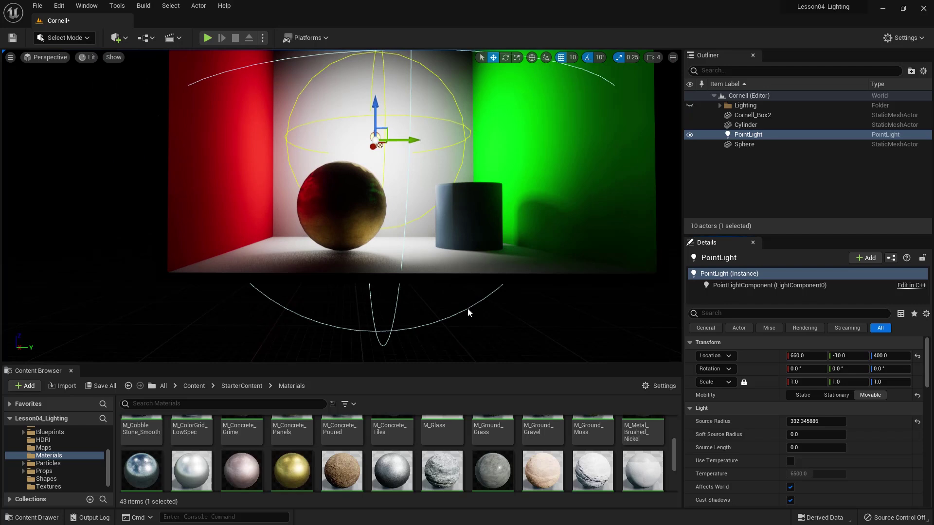
Step: Frame the whole Cornell box and place a PostProcessVolume beside it, at about X -630, Y 390, Z 350
{"action": "left_click", "coordinate": [459, 266]}
{"action": "key", "text": "f"}
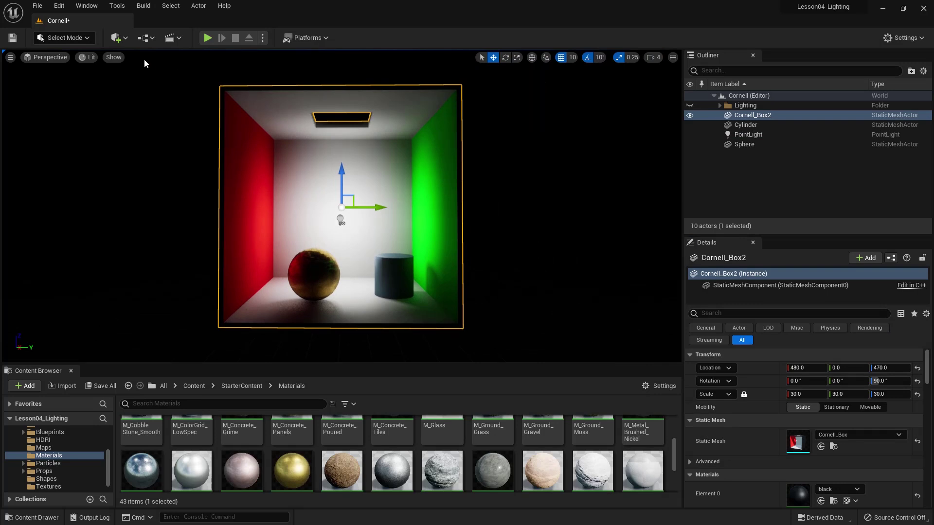
{"action": "left_click", "coordinate": [126, 40]}
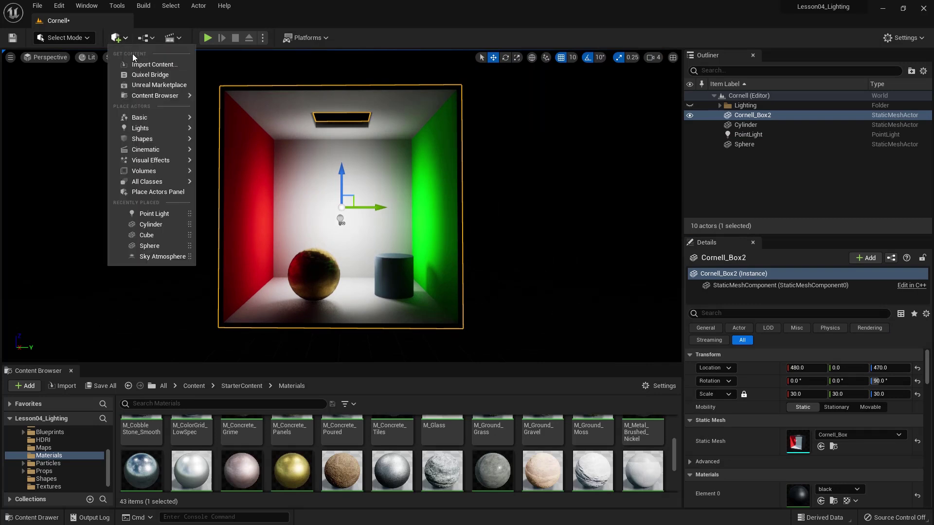
{"action": "mouse_move", "coordinate": [163, 163]}
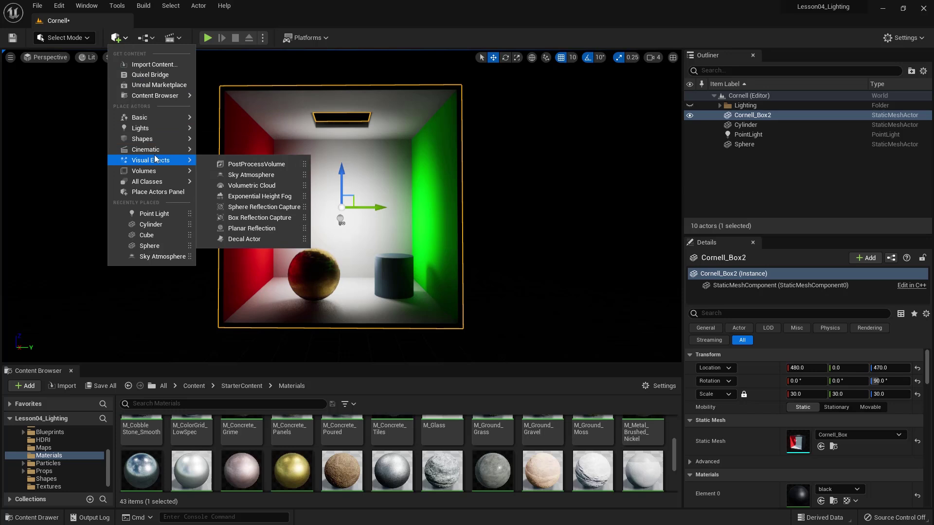
{"action": "left_click_drag", "start_coordinate": [244, 164], "coordinate": [540, 311]}
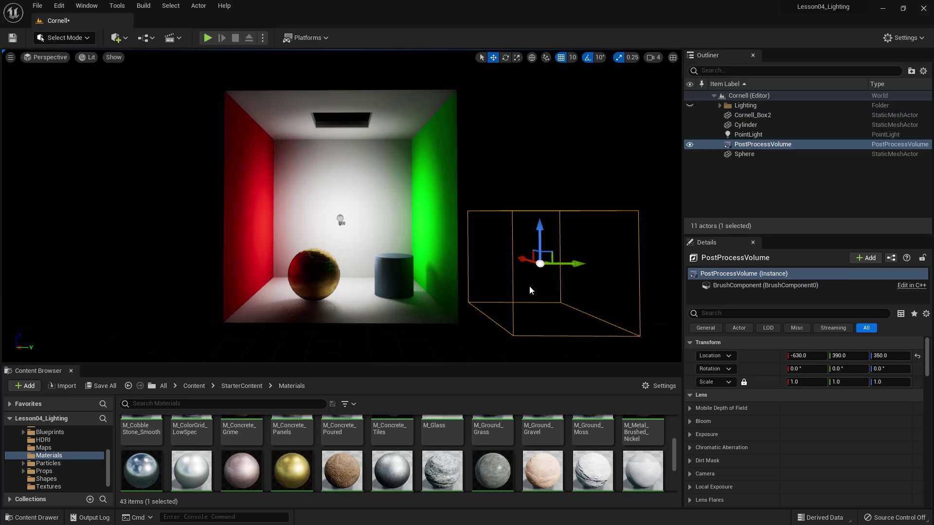
Step: Enable Infinite Extent (Unbound) on the post process volume so it covers the whole world
{"action": "scroll", "coordinate": [731, 404], "scroll_direction": "down", "scroll_amount": 1}
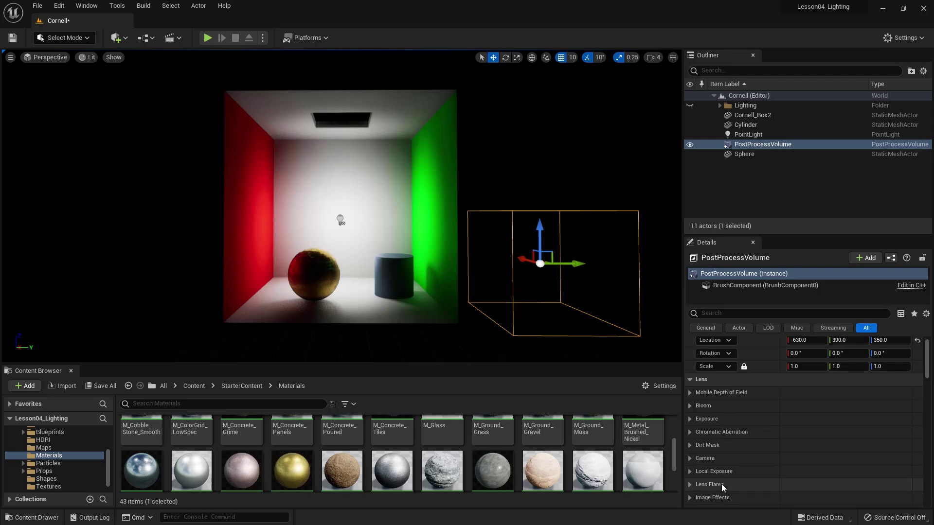
{"action": "scroll", "coordinate": [722, 483], "scroll_direction": "down", "scroll_amount": 2}
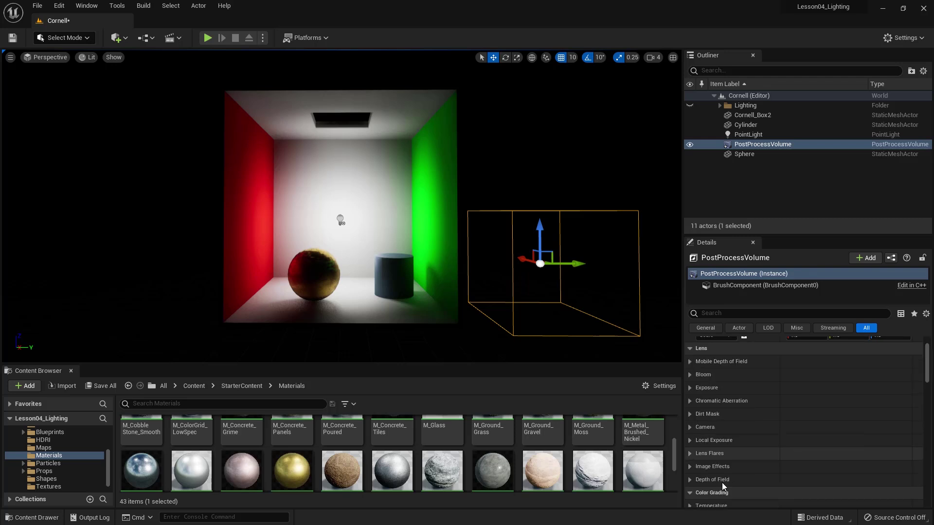
{"action": "scroll", "coordinate": [722, 482], "scroll_direction": "up", "scroll_amount": 3}
{"action": "scroll", "coordinate": [722, 482], "scroll_direction": "down", "scroll_amount": 1}
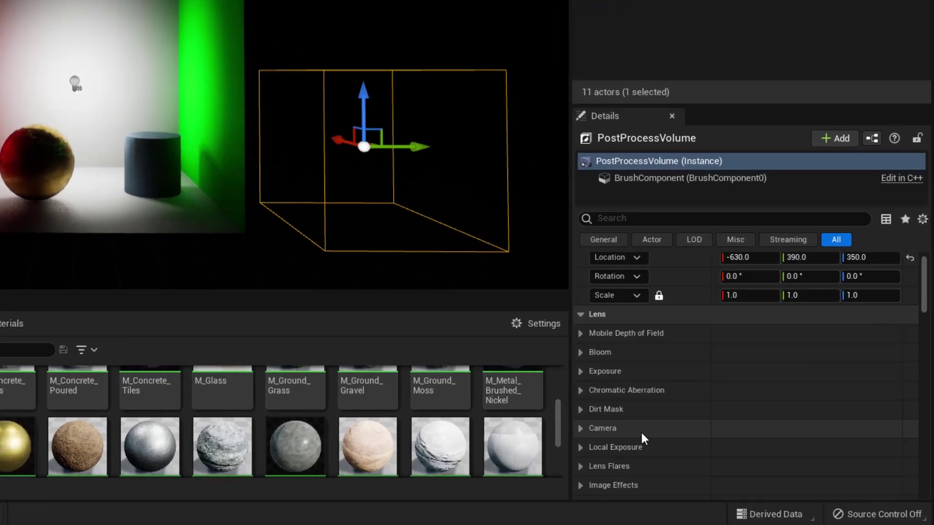
{"action": "scroll", "coordinate": [738, 434], "scroll_direction": "up", "scroll_amount": 1}
{"action": "left_click", "coordinate": [715, 312]}
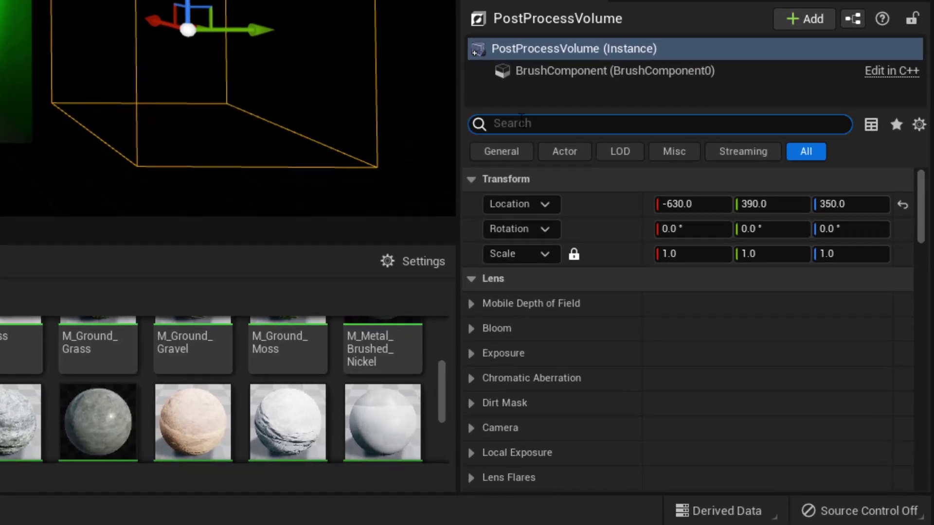
{"action": "type", "text": "infi"}
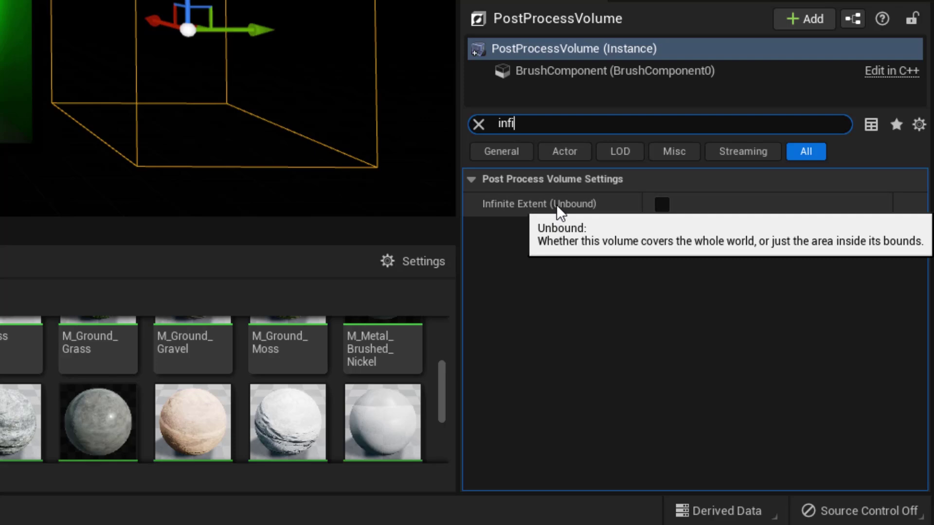
{"action": "left_click", "coordinate": [661, 204]}
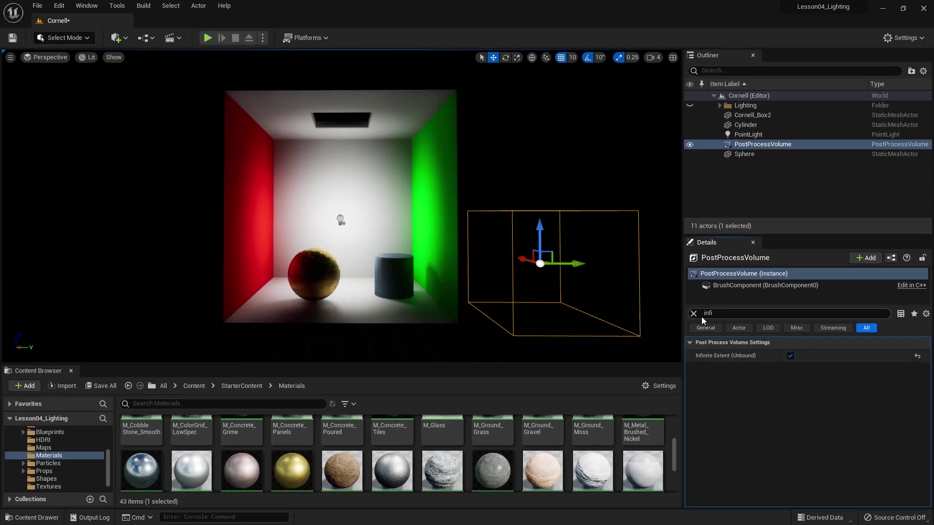
{"action": "left_click", "coordinate": [694, 313]}
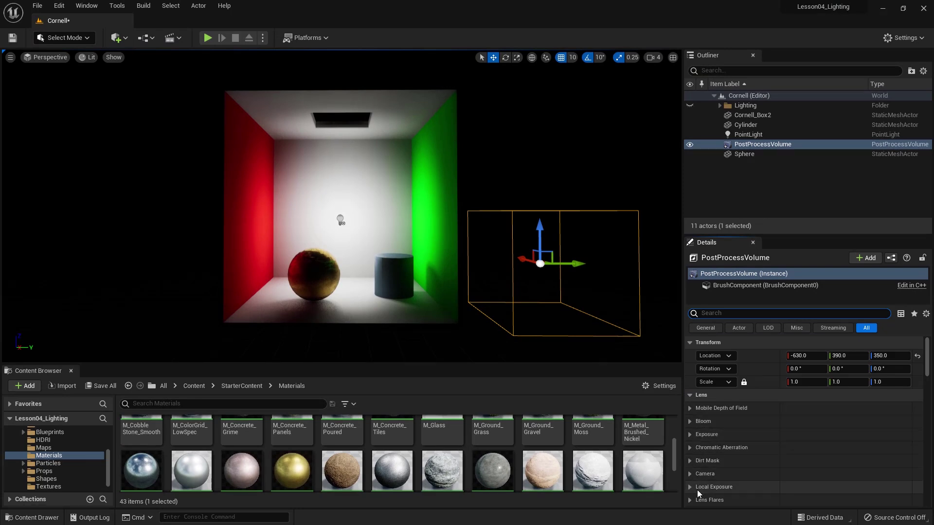
{"action": "left_click", "coordinate": [703, 313]}
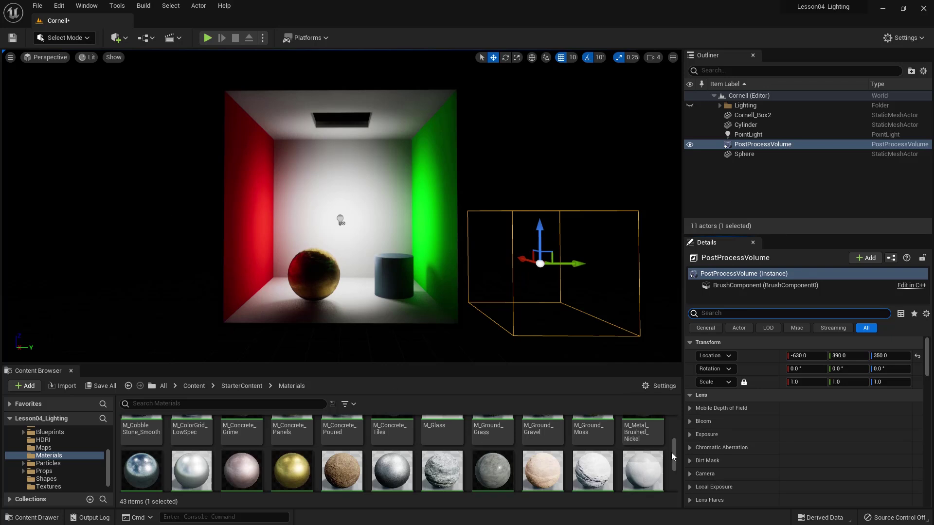
Step: Override the post process volume's exposure with Manual metering mode and an exposure compensation of about 14.68
{"action": "left_click", "coordinate": [690, 435]}
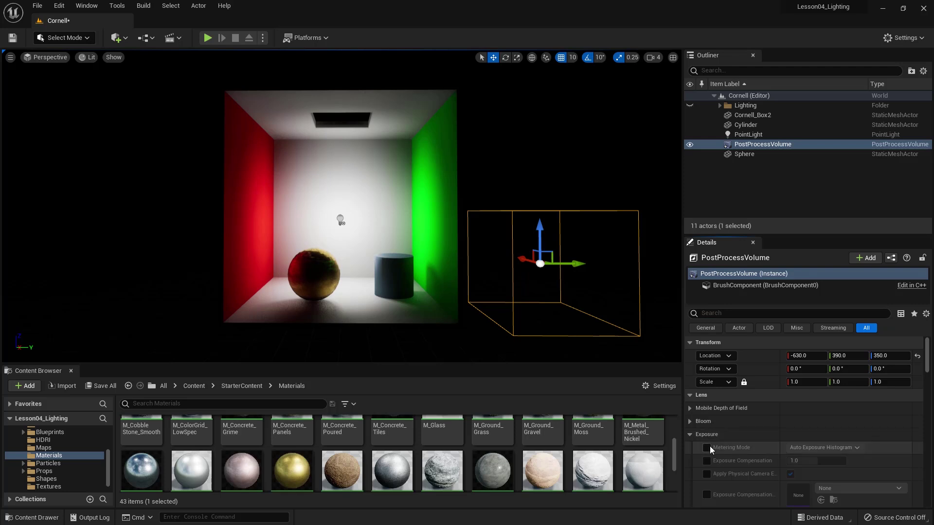
{"action": "left_click", "coordinate": [707, 448]}
{"action": "left_click", "coordinate": [808, 448]}
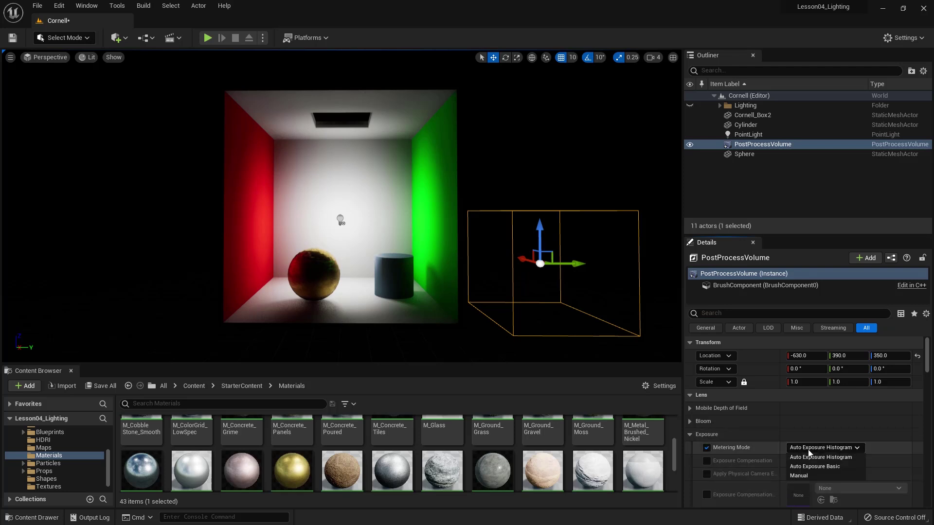
{"action": "left_click", "coordinate": [811, 476]}
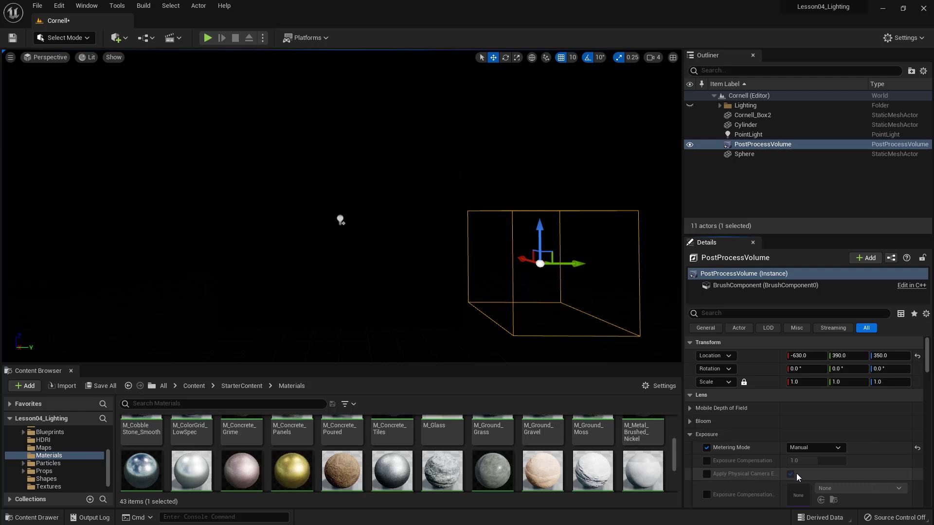
{"action": "left_click", "coordinate": [708, 463]}
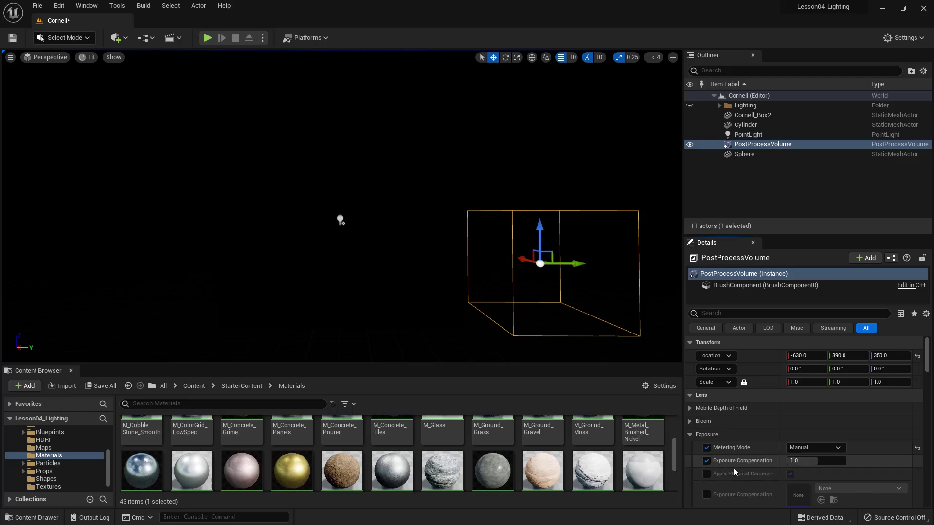
{"action": "left_click_drag", "start_coordinate": [812, 462], "coordinate": [844, 461]}
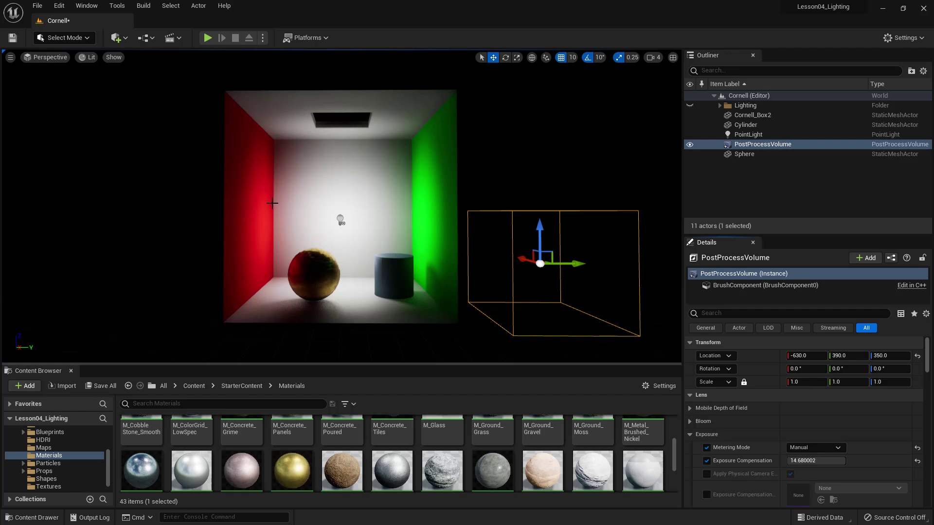
{"action": "left_click", "coordinate": [772, 144]}
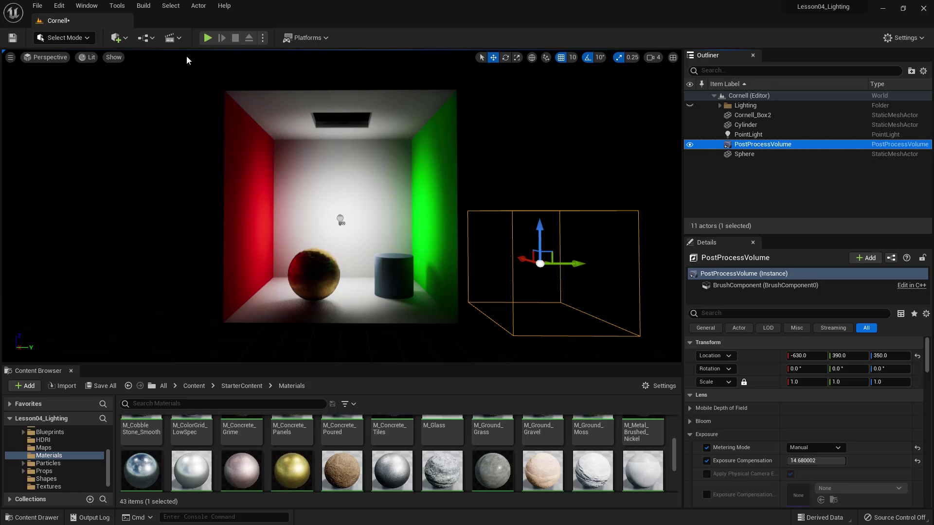
Step: Place a spot light inside the Cornell box below the ceiling opening, at about X 880, Y -60, Z 750
{"action": "left_click", "coordinate": [116, 38]}
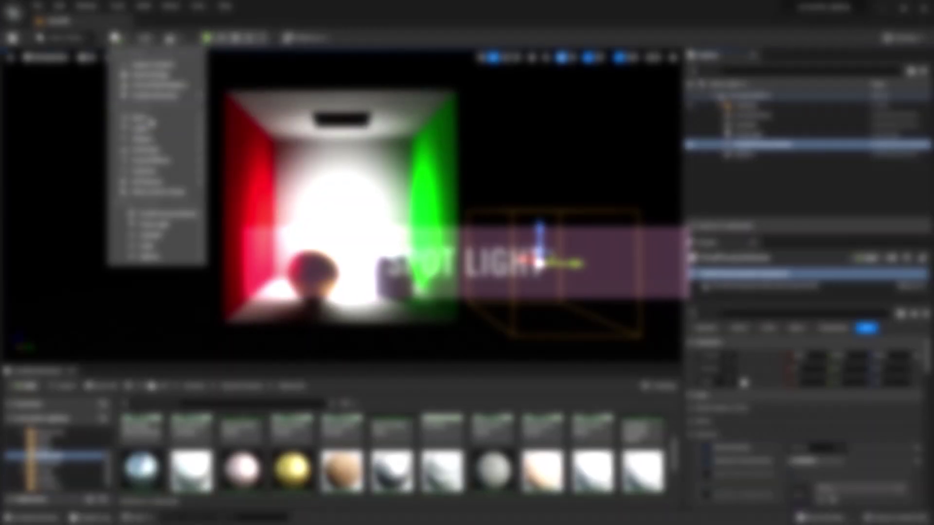
{"action": "mouse_move", "coordinate": [154, 129]}
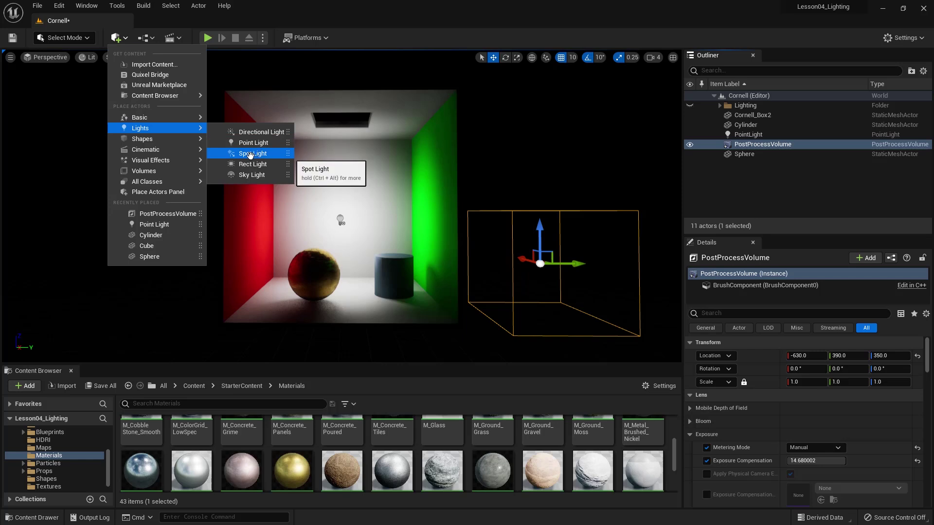
{"action": "left_click_drag", "start_coordinate": [249, 155], "coordinate": [333, 167]}
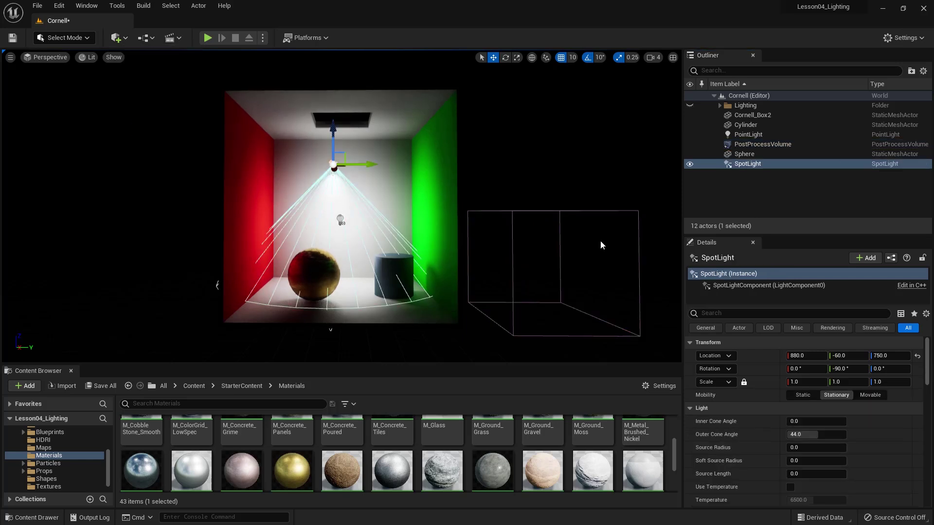
Step: Hide the point light and raise the spot light to Z 840
{"action": "left_click", "coordinate": [748, 134]}
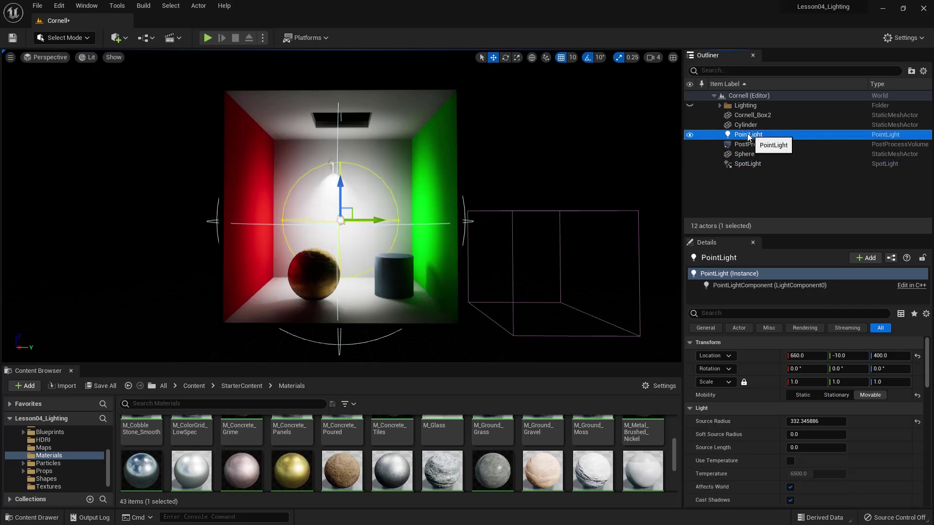
{"action": "left_click", "coordinate": [690, 134]}
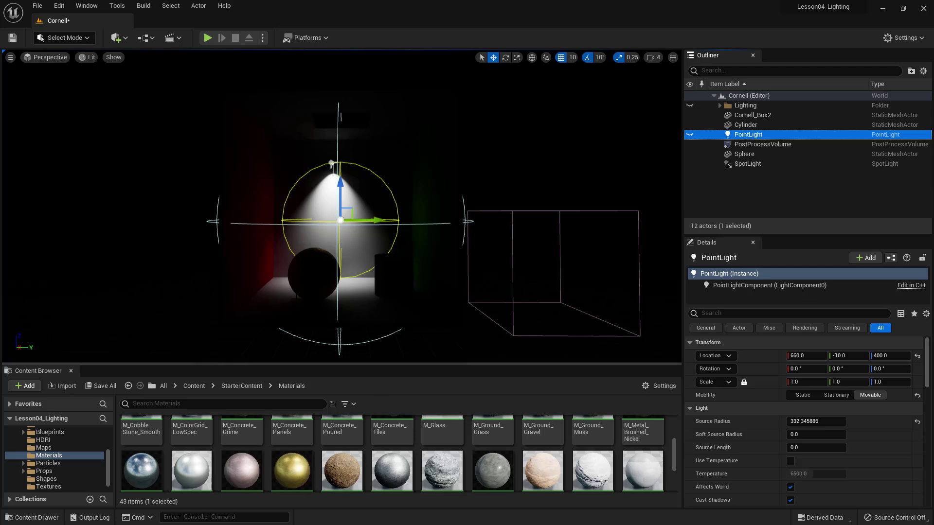
{"action": "left_click", "coordinate": [740, 163]}
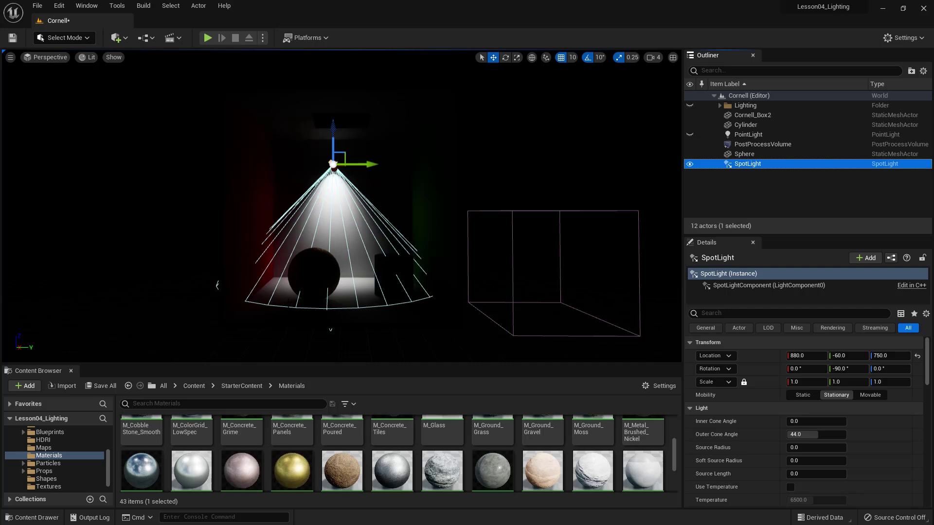
{"action": "left_click_drag", "start_coordinate": [333, 136], "coordinate": [337, 117]}
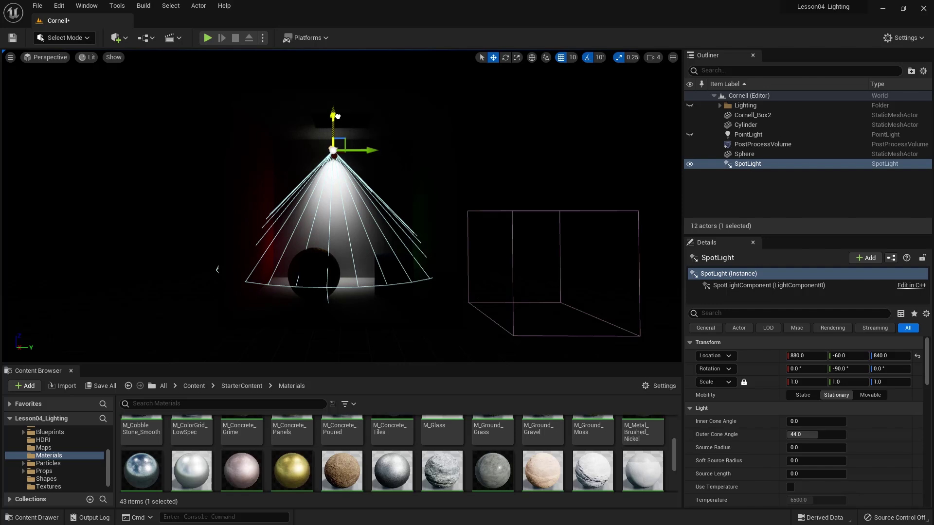
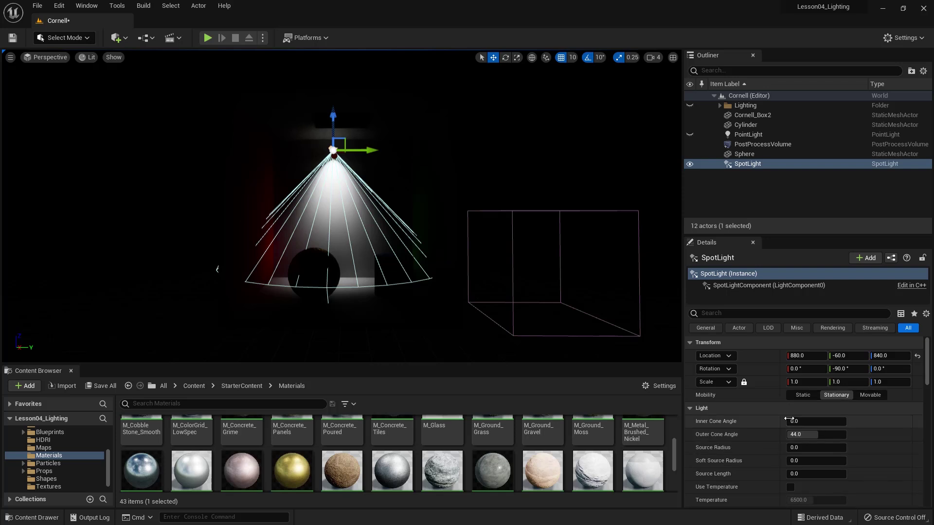
Step: Set the spot light's inner cone angle to about 14.9 and move the light forward to X 670
{"action": "left_click_drag", "start_coordinate": [805, 421], "coordinate": [837, 421]}
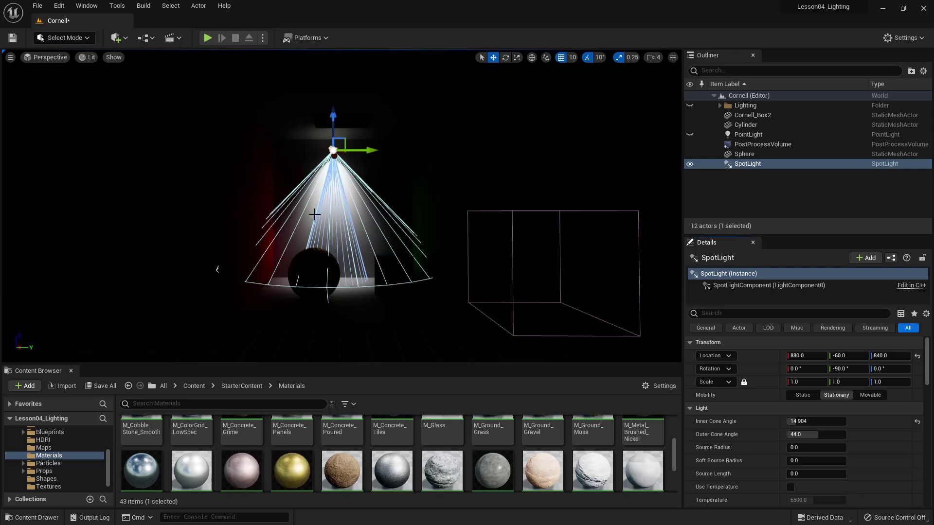
{"action": "scroll", "coordinate": [218, 269], "scroll_direction": "up", "scroll_amount": 4}
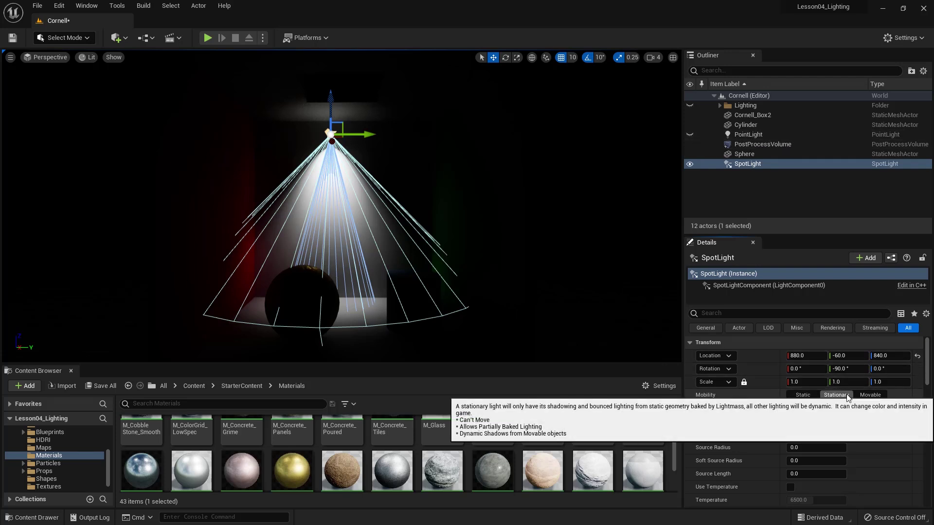
{"action": "left_click_drag", "start_coordinate": [370, 214], "coordinate": [209, 229], "text": "alt"}
{"action": "left_click_drag", "start_coordinate": [495, 107], "coordinate": [432, 102]}
{"action": "left_click_drag", "start_coordinate": [342, 249], "coordinate": [484, 250], "text": "alt"}
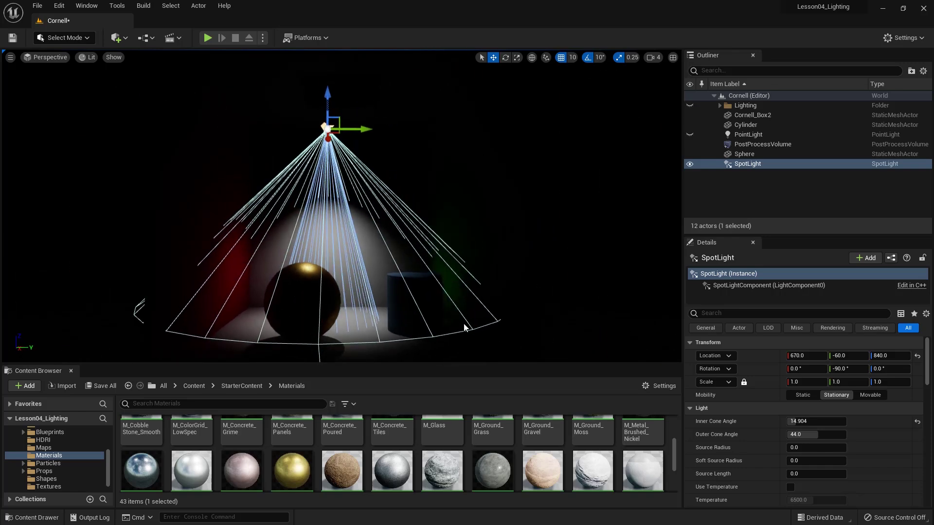
Step: Narrow the spot light's outer cone angle to about 32 and move the light to X 560
{"action": "left_click_drag", "start_coordinate": [822, 435], "coordinate": [806, 434]}
{"action": "left_click_drag", "start_coordinate": [427, 91], "coordinate": [292, 93], "text": "alt"}
{"action": "left_click_drag", "start_coordinate": [403, 112], "coordinate": [382, 113]}
{"action": "left_click_drag", "start_coordinate": [252, 228], "coordinate": [382, 234], "text": "alt"}
{"action": "right_click_drag", "start_coordinate": [285, 265], "coordinate": [267, 265], "text": "alt"}
{"action": "left_click_drag", "start_coordinate": [285, 265], "coordinate": [287, 274], "text": "alt"}
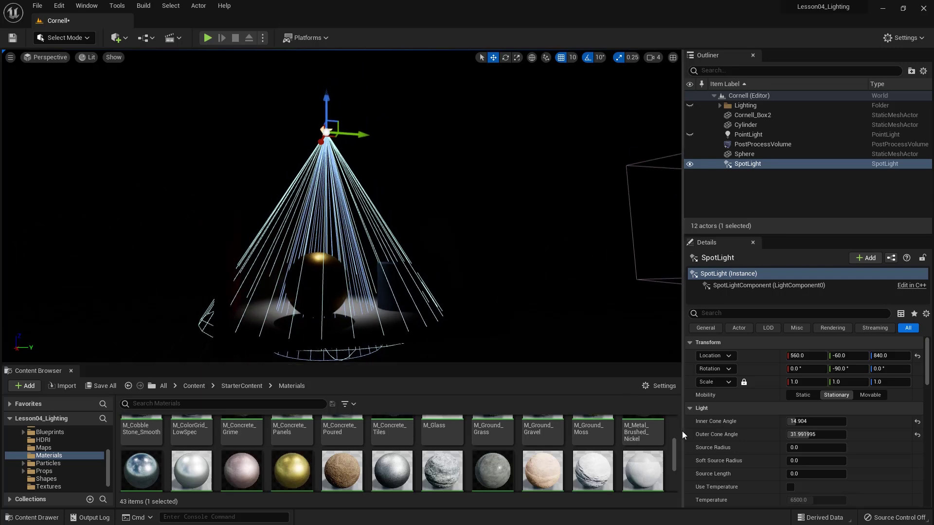
Step: Set the spot light's intensity to 160 cd and its indirect lighting intensity to 2.92
{"action": "scroll", "coordinate": [774, 433], "scroll_direction": "down", "scroll_amount": 3}
{"action": "scroll", "coordinate": [775, 438], "scroll_direction": "down", "scroll_amount": 2}
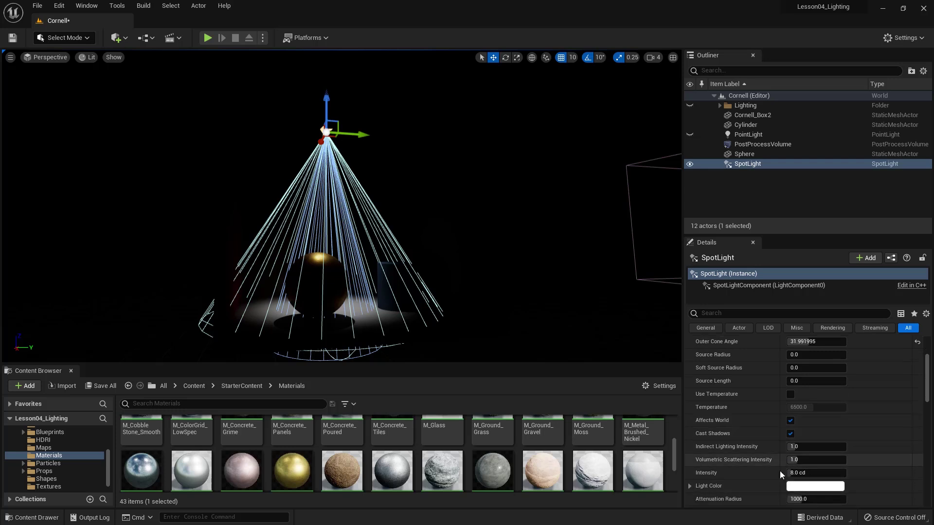
{"action": "scroll", "coordinate": [777, 472], "scroll_direction": "down", "scroll_amount": 1}
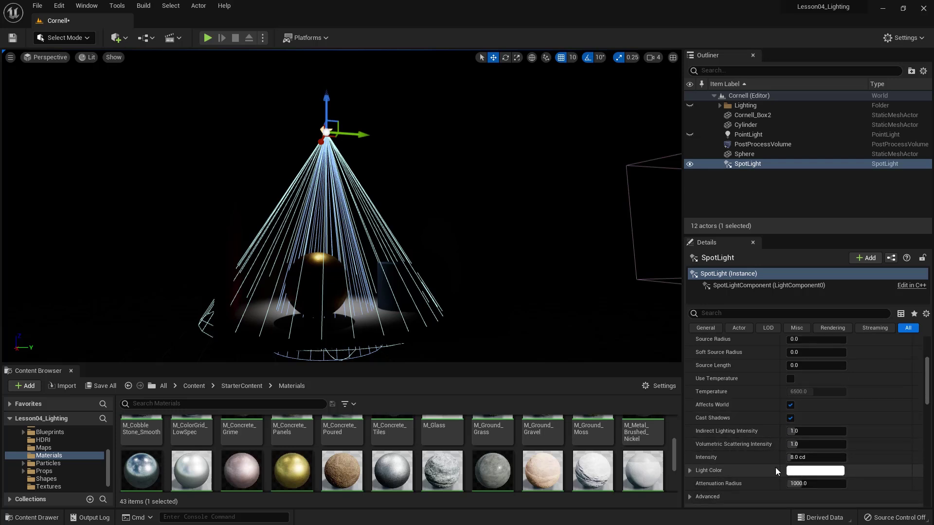
{"action": "left_click_drag", "start_coordinate": [797, 459], "coordinate": [847, 458]}
{"action": "left_click_drag", "start_coordinate": [467, 273], "coordinate": [452, 283], "text": "alt"}
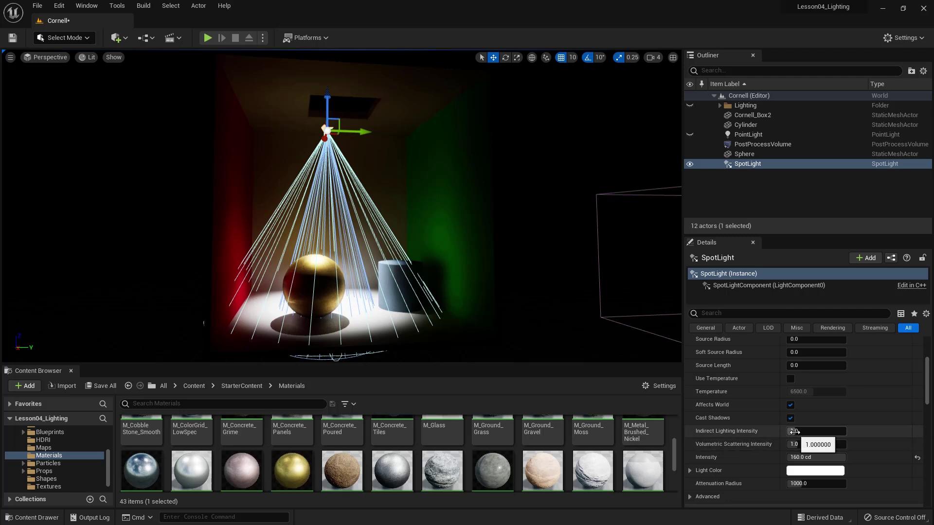
{"action": "left_click_drag", "start_coordinate": [793, 431], "coordinate": [814, 431]}
Step: Move the spot light up outside the Cornell box and centre it above the ceiling opening
{"action": "right_click_drag", "start_coordinate": [553, 329], "coordinate": [520, 330]}
{"action": "middle_click_drag", "start_coordinate": [340, 109], "coordinate": [340, 175]}
{"action": "left_click_drag", "start_coordinate": [403, 199], "coordinate": [404, 228]}
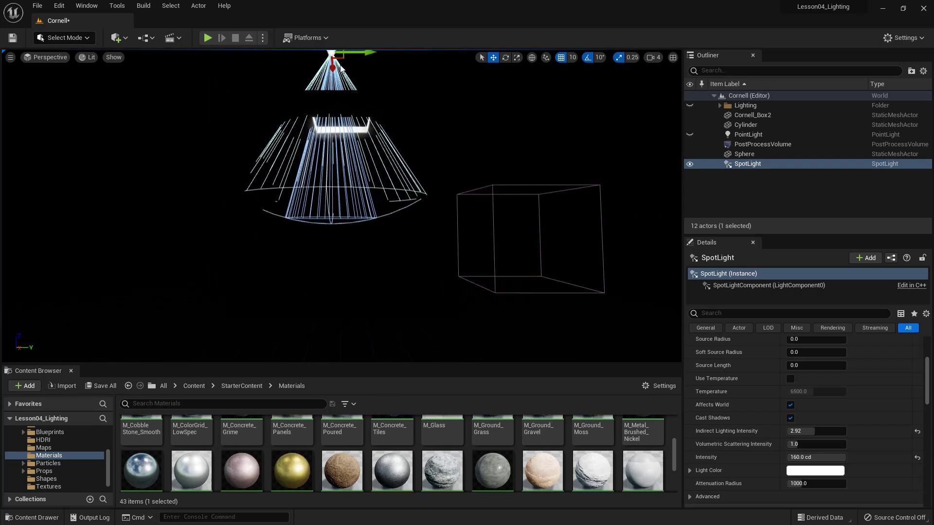
{"action": "key", "text": "s"}
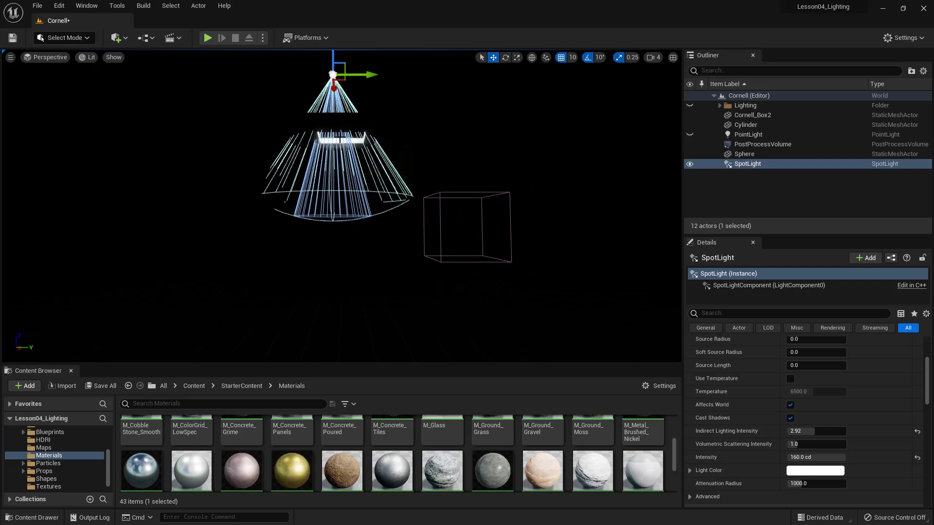
{"action": "left_click_drag", "start_coordinate": [366, 74], "coordinate": [374, 74]}
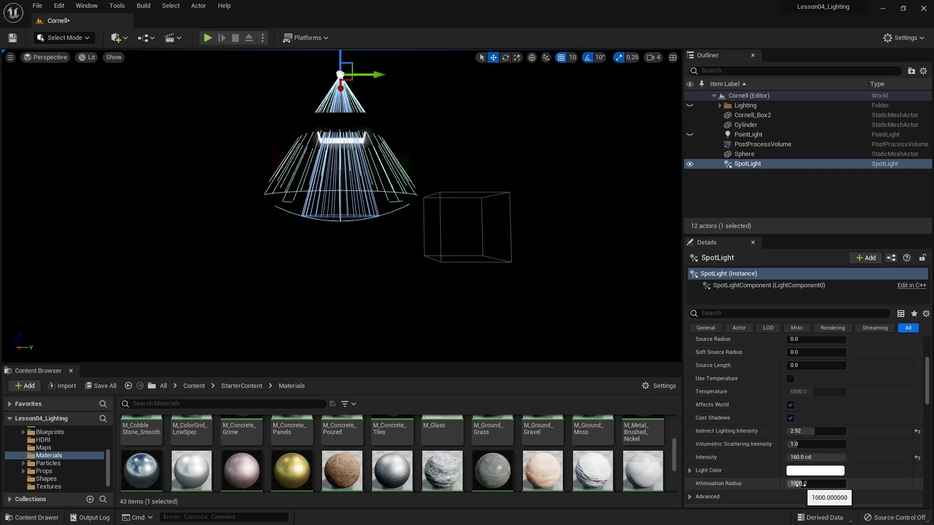
Step: Increase the spot light's attenuation radius to about 1580 and check the lit box with the light deselected and reselected
{"action": "left_click_drag", "start_coordinate": [799, 485], "coordinate": [829, 485]}
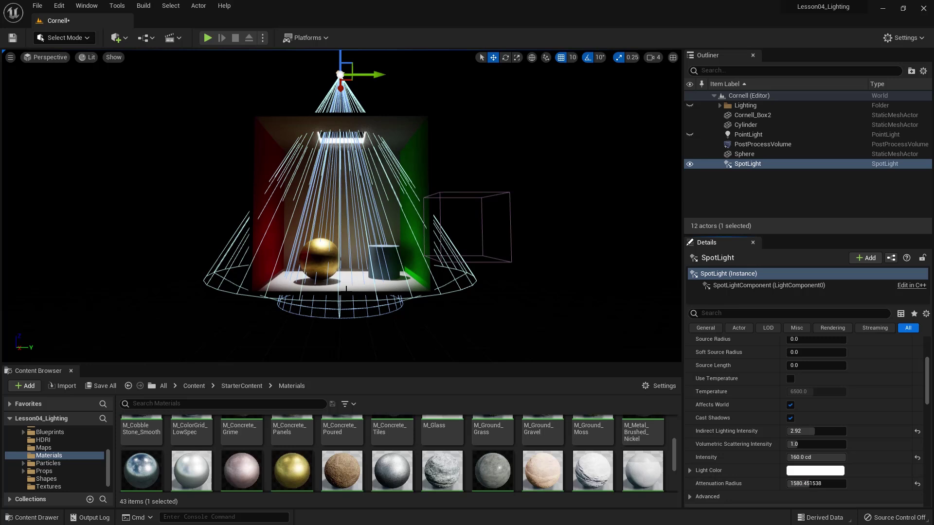
{"action": "left_click", "coordinate": [317, 340]}
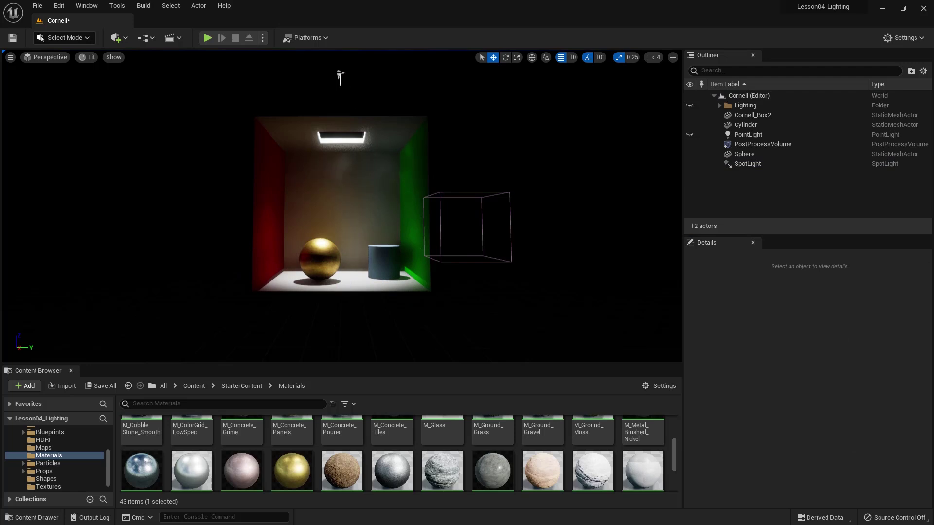
{"action": "left_click", "coordinate": [340, 78]}
{"action": "scroll", "coordinate": [368, 175], "scroll_direction": "up", "scroll_amount": 5}
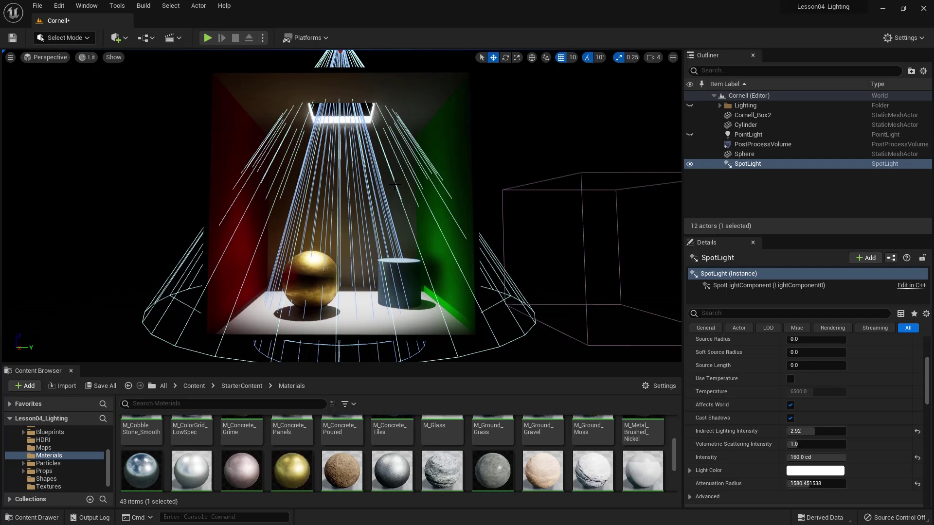
Step: Filter the post process volume's properties for lumen, enable the Lumen global illumination method override, and set Final Gather Quality to 2.0
{"action": "left_click", "coordinate": [744, 144]}
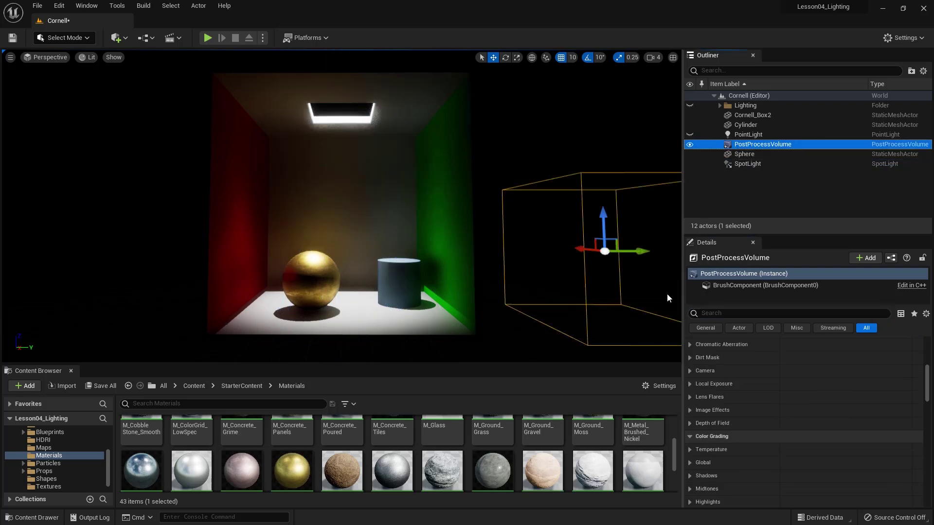
{"action": "left_click", "coordinate": [749, 313]}
{"action": "type", "text": "lumen"}
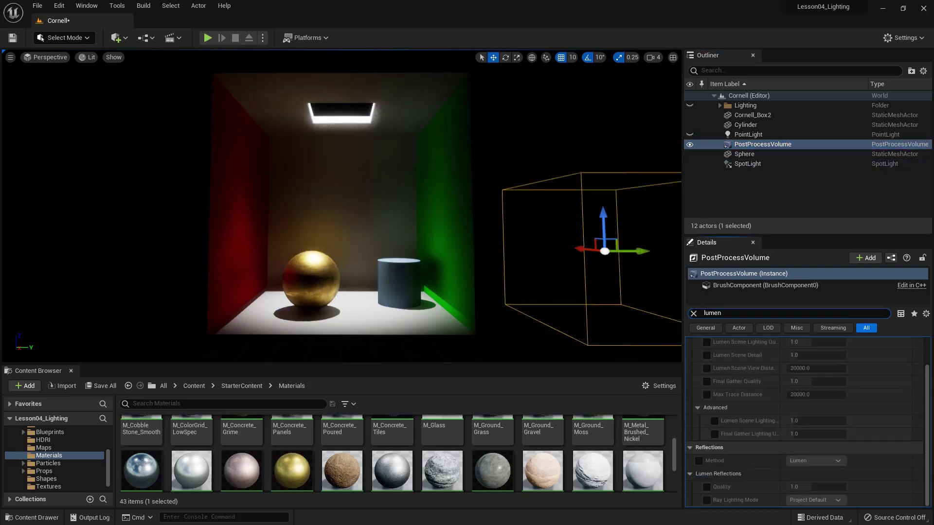
{"action": "scroll", "coordinate": [758, 387], "scroll_direction": "up", "scroll_amount": 3}
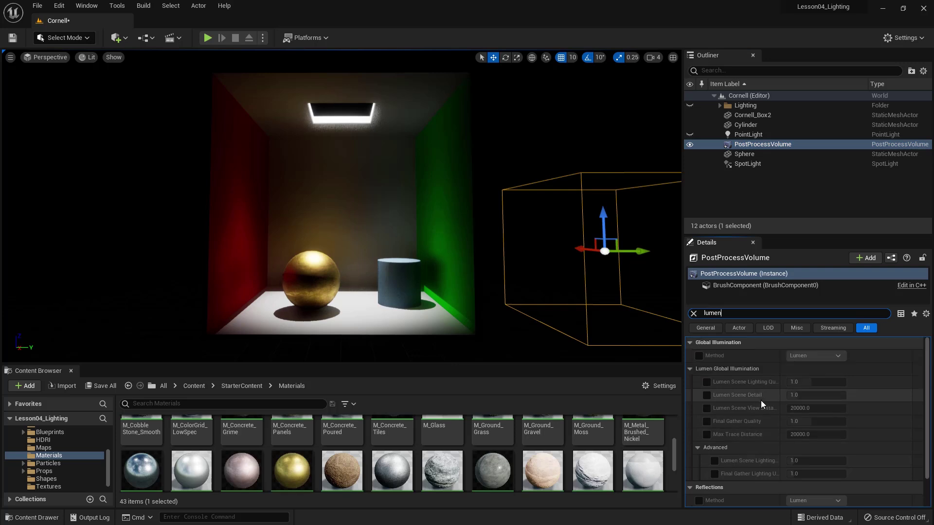
{"action": "left_click", "coordinate": [699, 356]}
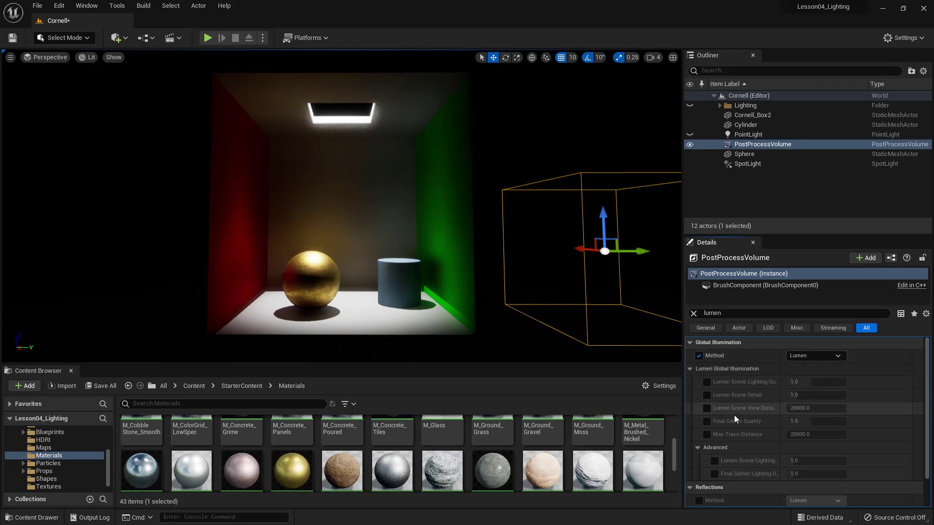
{"action": "left_click", "coordinate": [707, 421]}
{"action": "left_click", "coordinate": [800, 423]}
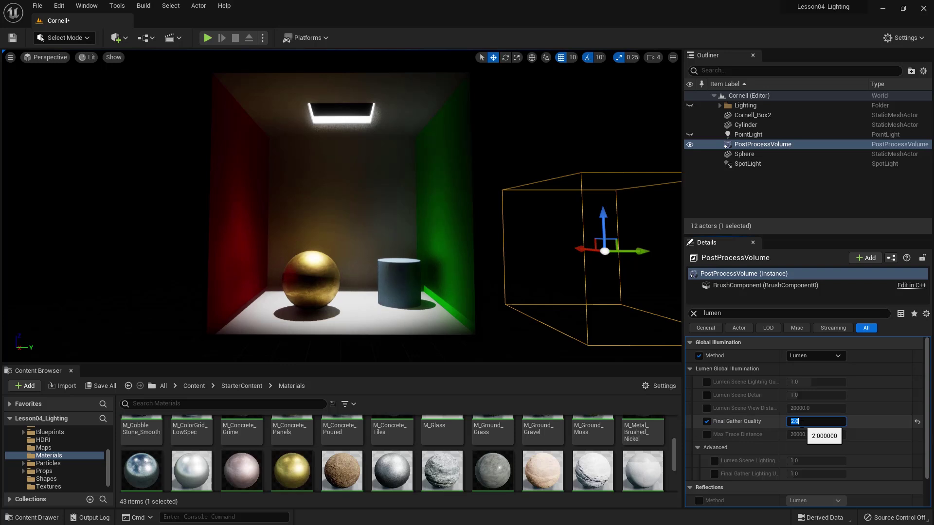
{"action": "scroll", "coordinate": [340, 72], "scroll_direction": "down", "scroll_amount": 4}
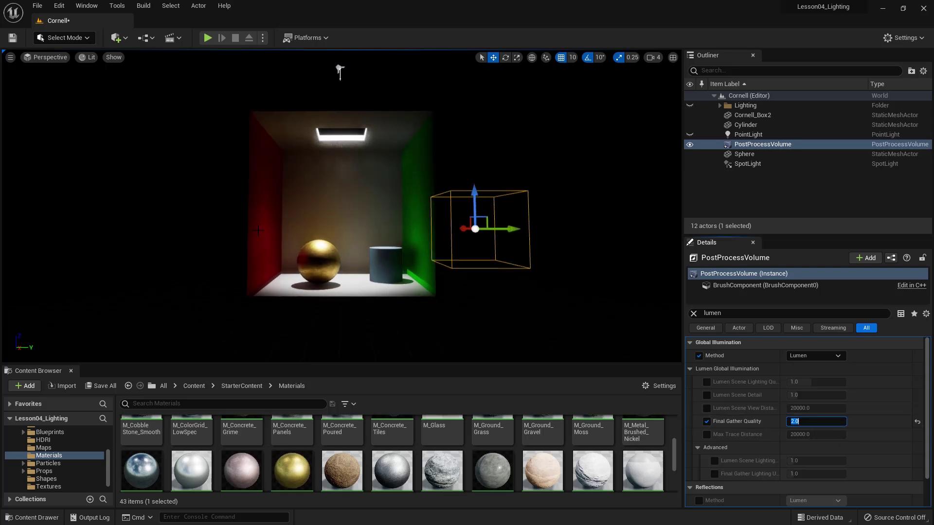
{"action": "scroll", "coordinate": [259, 231], "scroll_direction": "up", "scroll_amount": 4}
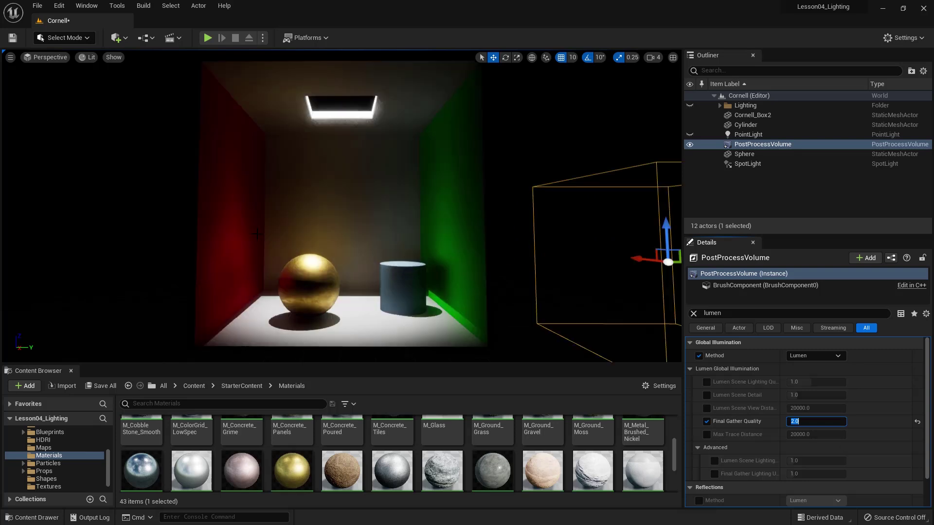
Step: Select the spot light and clear the lumen filter from its properties
{"action": "left_click", "coordinate": [743, 134]}
{"action": "left_click", "coordinate": [741, 164]}
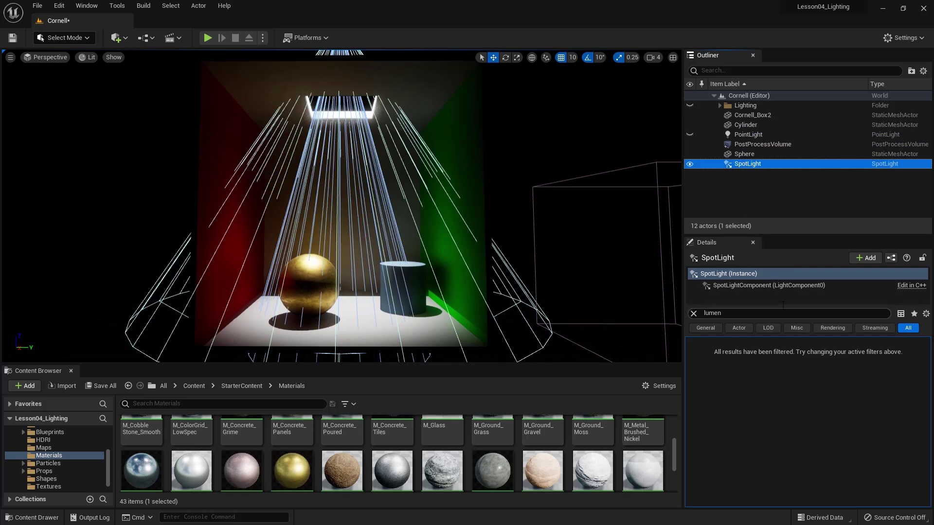
{"action": "left_click", "coordinate": [695, 315]}
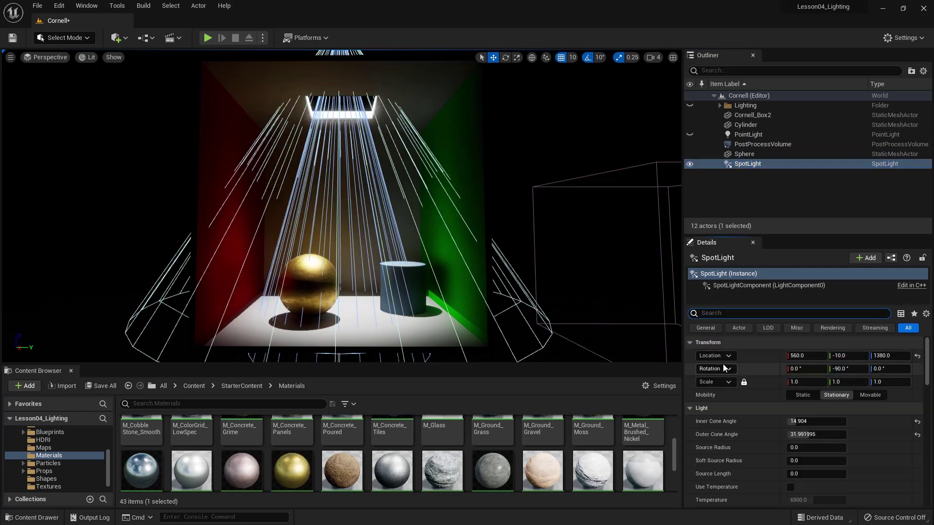
{"action": "scroll", "coordinate": [781, 433], "scroll_direction": "down", "scroll_amount": 3}
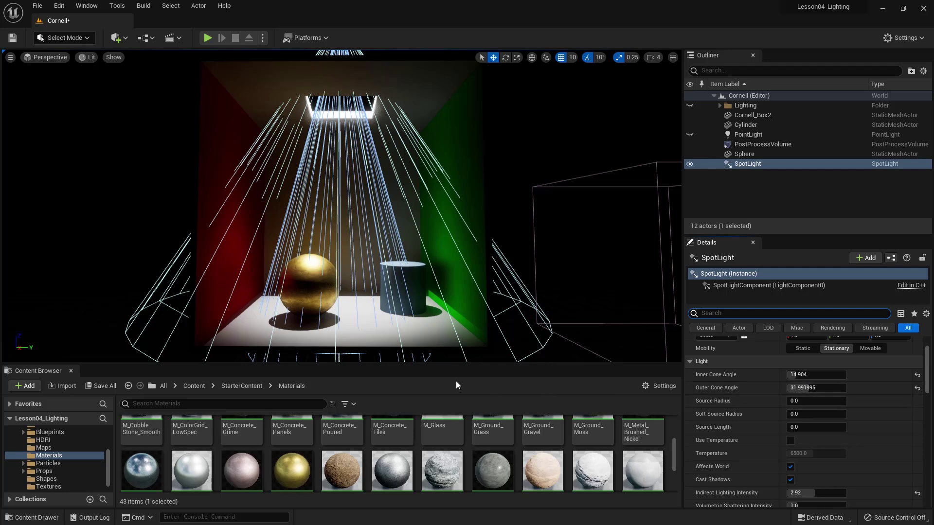
Step: Raise the spot light's source radius to about 110, judging its effect on the gold sphere's shadow up close
{"action": "scroll", "coordinate": [282, 330], "scroll_direction": "up", "scroll_amount": 5}
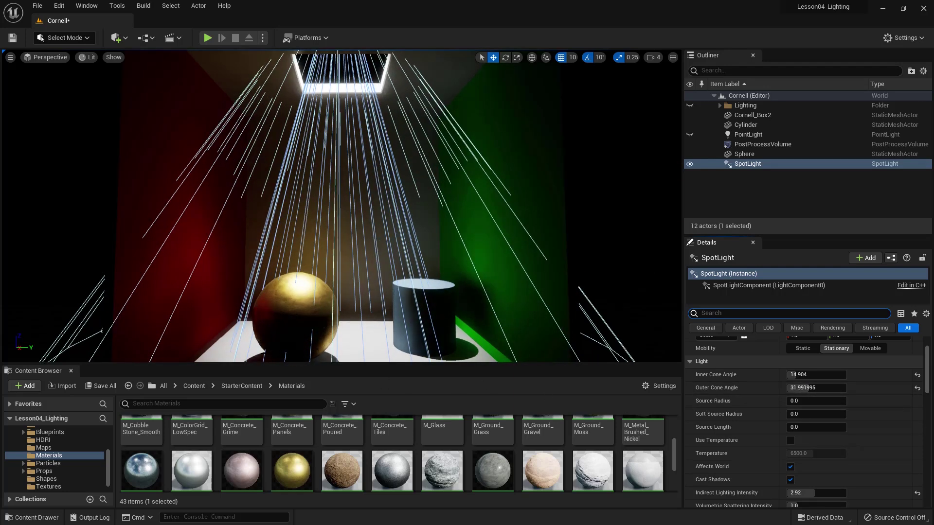
{"action": "left_click", "coordinate": [294, 319]}
{"action": "key", "text": "f"}
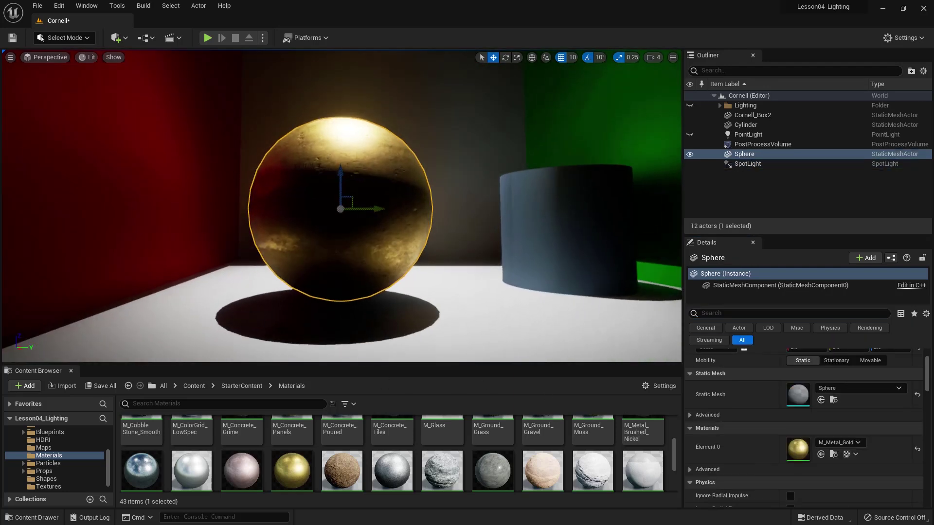
{"action": "left_click_drag", "start_coordinate": [448, 339], "coordinate": [414, 339], "text": "alt"}
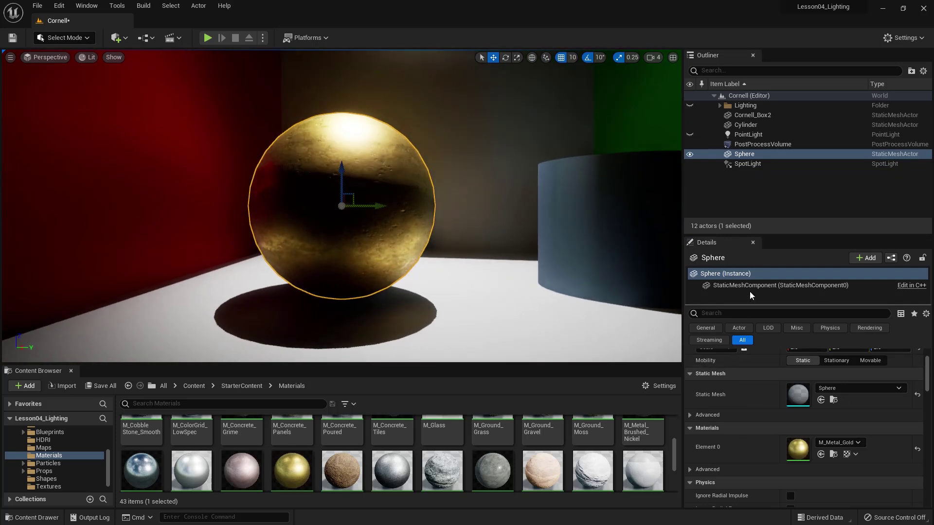
{"action": "left_click", "coordinate": [748, 164]}
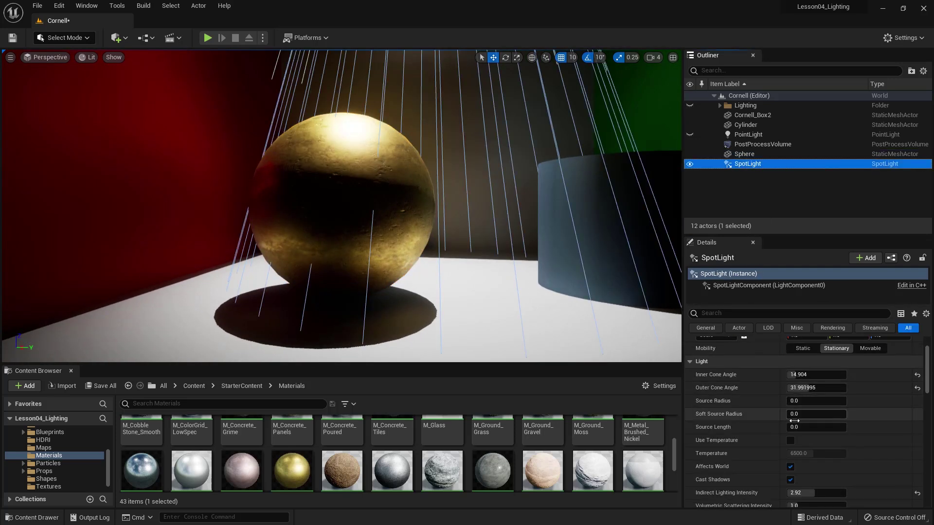
{"action": "left_click_drag", "start_coordinate": [794, 401], "coordinate": [836, 401]}
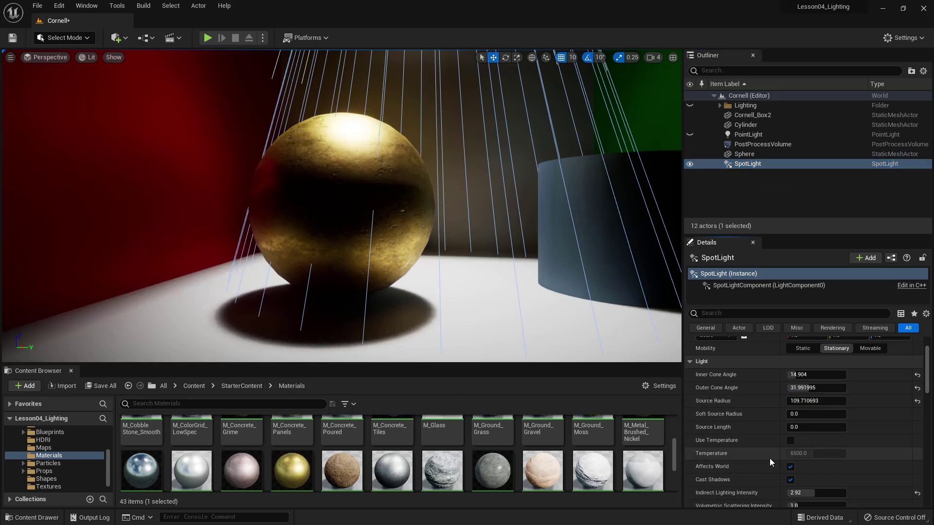
Step: Enable Use Temperature on the spot light and set its temperature to 12000
{"action": "scroll", "coordinate": [770, 458], "scroll_direction": "down", "scroll_amount": 1}
{"action": "scroll", "coordinate": [769, 459], "scroll_direction": "down", "scroll_amount": 3}
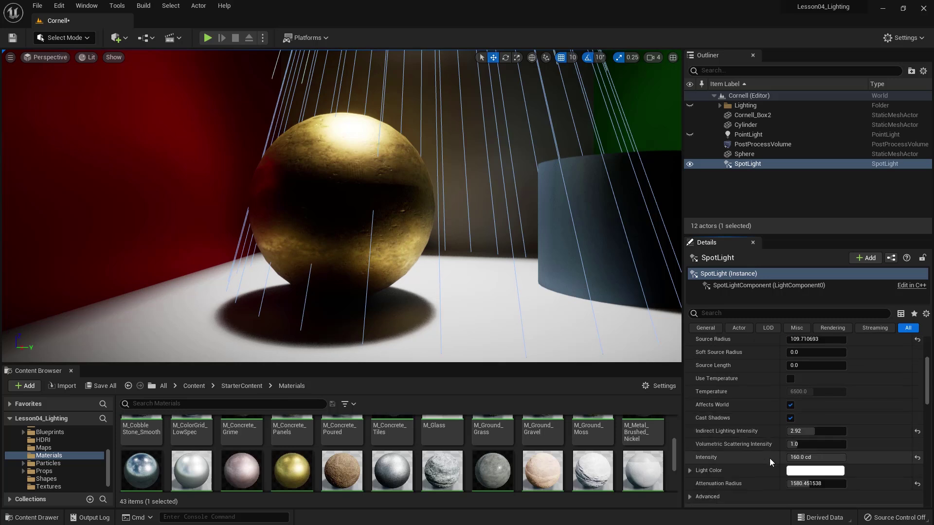
{"action": "scroll", "coordinate": [769, 458], "scroll_direction": "down", "scroll_amount": 4}
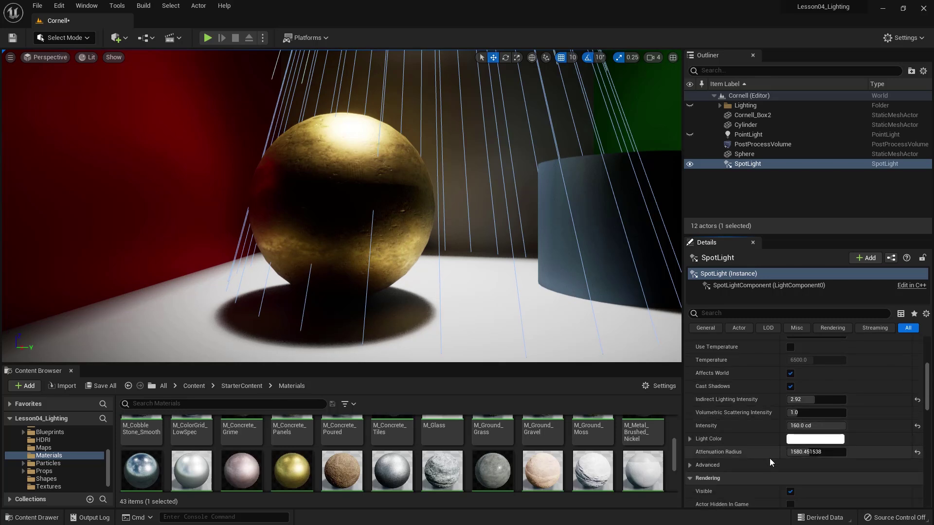
{"action": "scroll", "coordinate": [770, 459], "scroll_direction": "up", "scroll_amount": 2}
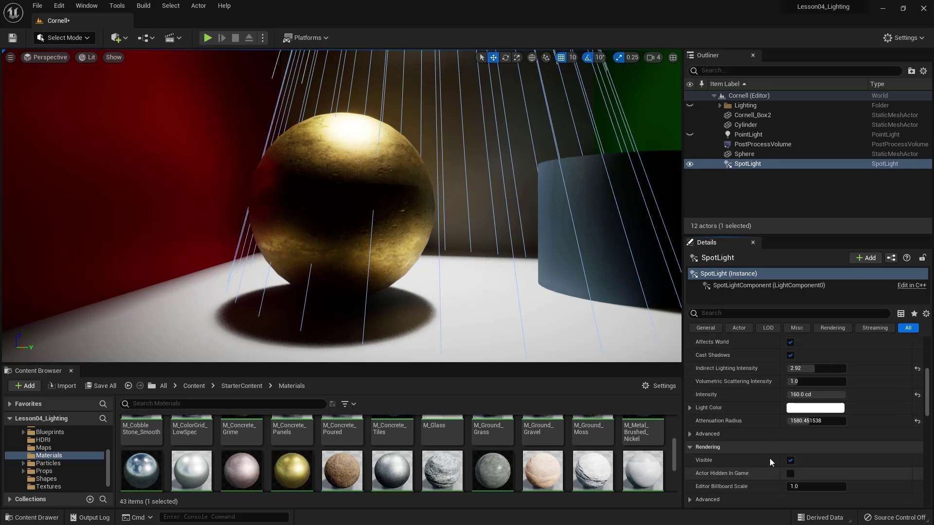
{"action": "scroll", "coordinate": [770, 458], "scroll_direction": "up", "scroll_amount": 2}
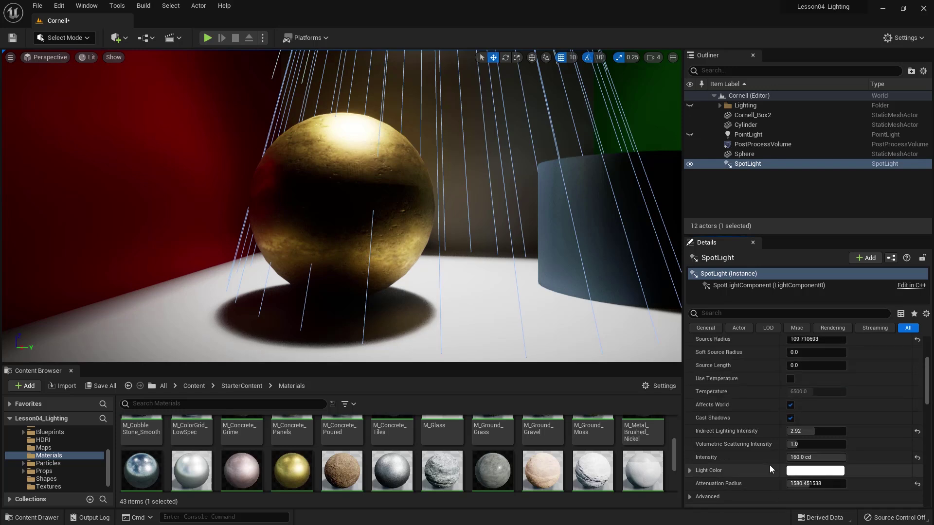
{"action": "left_click", "coordinate": [791, 379]}
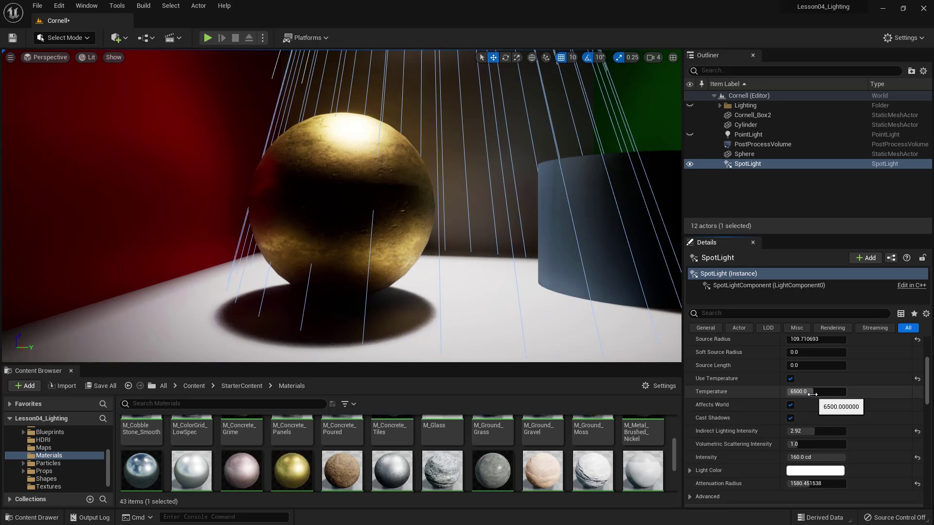
{"action": "left_click", "coordinate": [813, 392]}
{"action": "type", "text": "12000"}
{"action": "key", "text": "Return"}
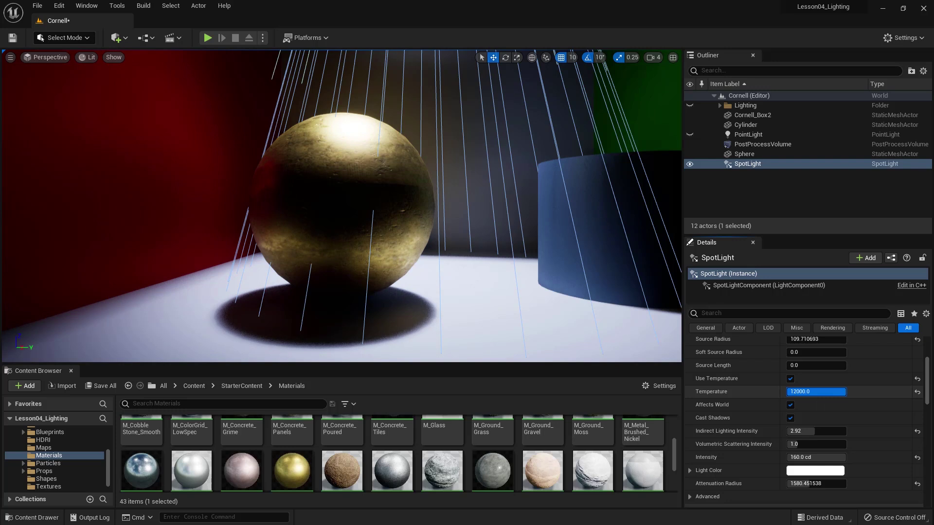
Step: Warm the spot light's temperature to about 3925, check the whole box, and turn Use Temperature off again
{"action": "left_click_drag", "start_coordinate": [817, 391], "coordinate": [793, 392]}
{"action": "scroll", "coordinate": [422, 279], "scroll_direction": "down", "scroll_amount": 6}
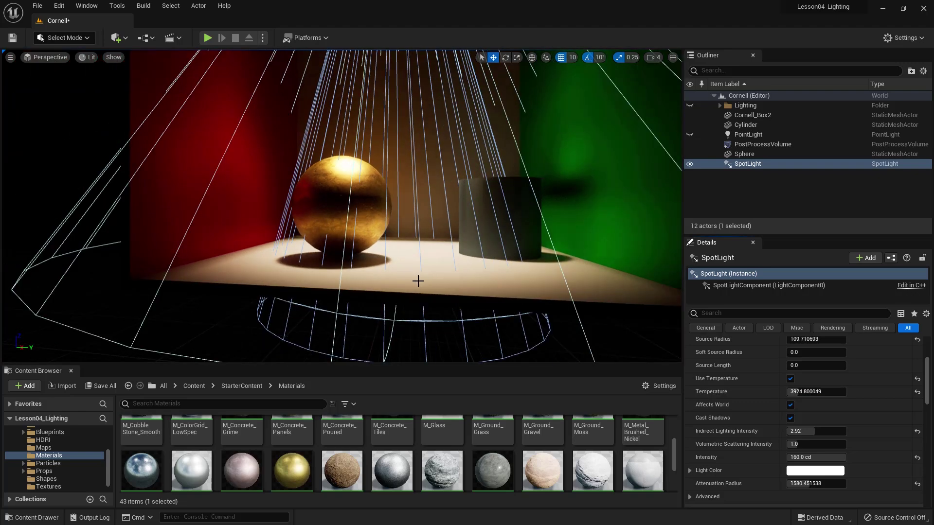
{"action": "left_click_drag", "start_coordinate": [422, 280], "coordinate": [469, 302], "text": "alt"}
{"action": "scroll", "coordinate": [366, 245], "scroll_direction": "down", "scroll_amount": 5}
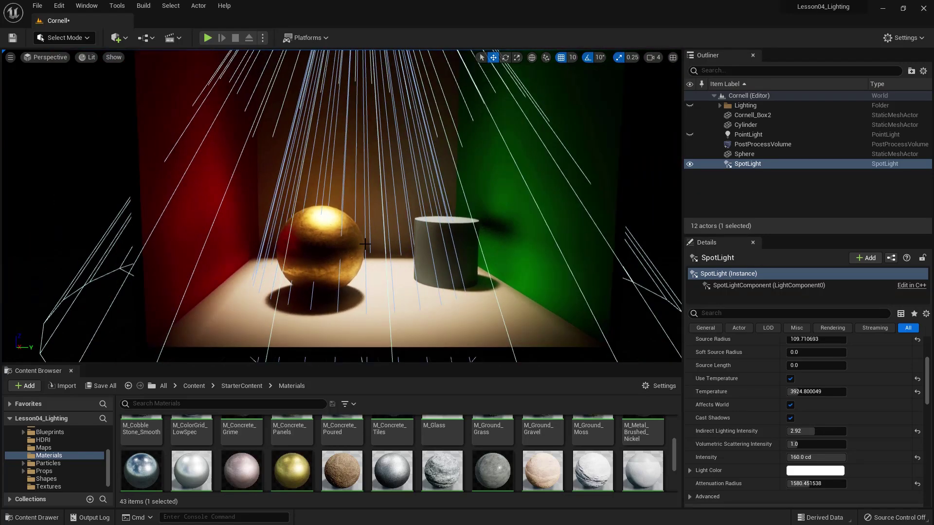
{"action": "scroll", "coordinate": [377, 242], "scroll_direction": "up", "scroll_amount": 6}
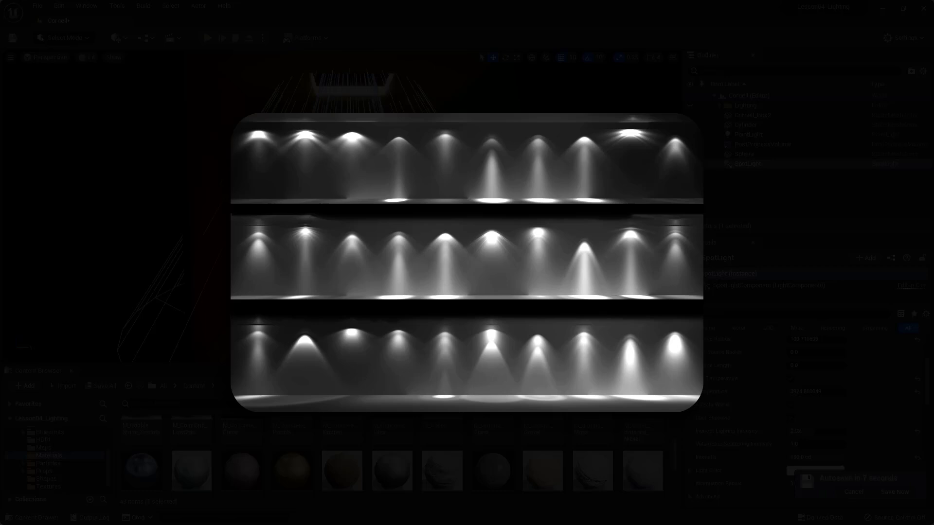
{"action": "left_click", "coordinate": [857, 494]}
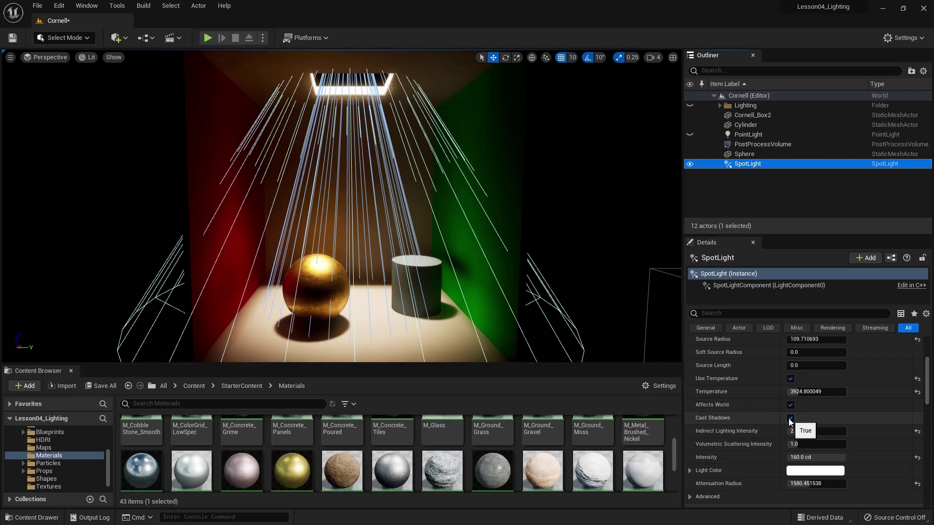
{"action": "left_click", "coordinate": [790, 379]}
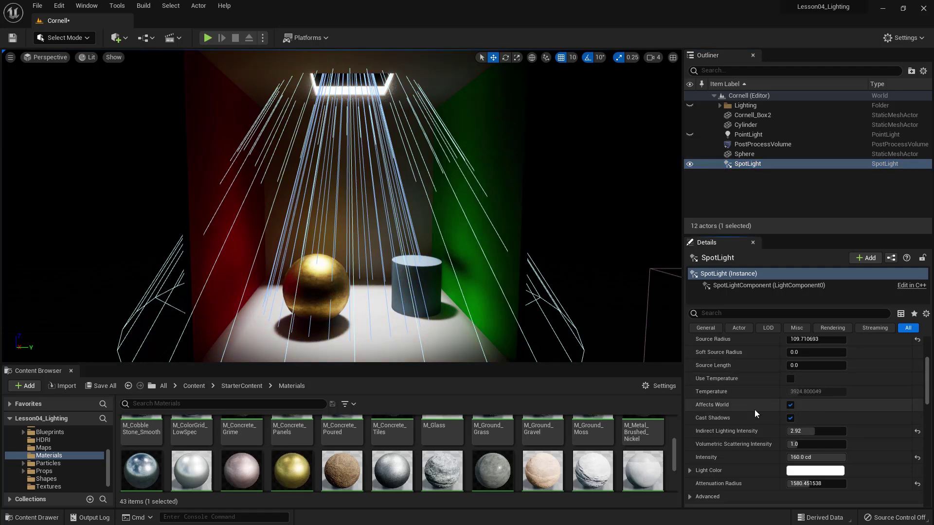
Step: Lower the spot light through the ceiling opening into the upper part of the Cornell box
{"action": "scroll", "coordinate": [358, 191], "scroll_direction": "down", "scroll_amount": 8}
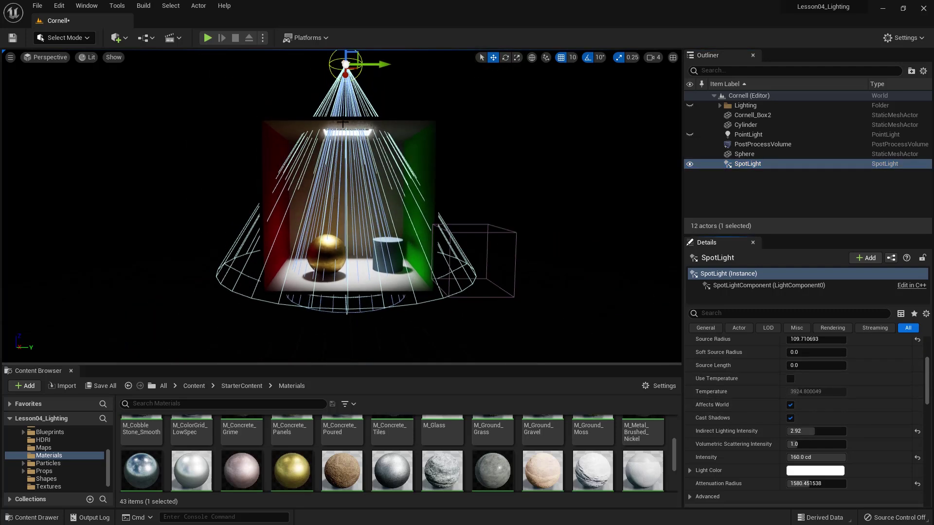
{"action": "left_click_drag", "start_coordinate": [347, 175], "coordinate": [287, 174], "text": "alt"}
{"action": "scroll", "coordinate": [347, 175], "scroll_direction": "down", "scroll_amount": 3}
{"action": "right_click_drag", "start_coordinate": [347, 176], "coordinate": [317, 62], "text": "alt"}
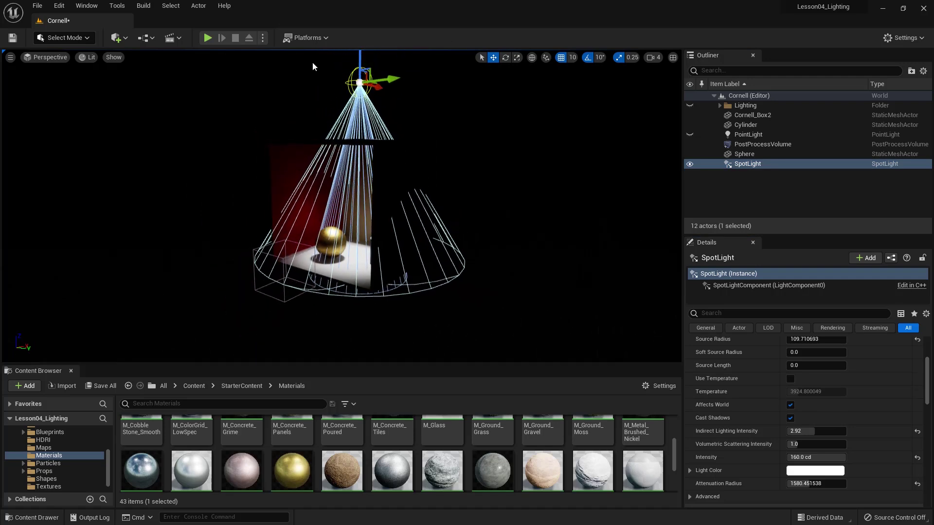
{"action": "left_click_drag", "start_coordinate": [359, 62], "coordinate": [359, 138]}
{"action": "left_click_drag", "start_coordinate": [359, 138], "coordinate": [248, 141], "text": "alt"}
{"action": "left_click_drag", "start_coordinate": [408, 161], "coordinate": [416, 160]}
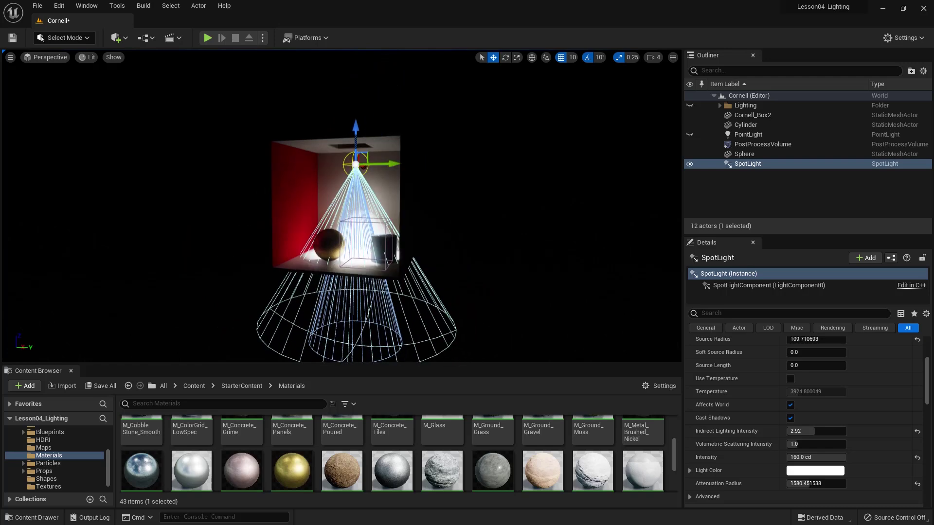
Step: Reset the spot light's attenuation radius to its default of 1000 and move the light closer to the box's back wall
{"action": "scroll", "coordinate": [768, 373], "scroll_direction": "down", "scroll_amount": 1}
{"action": "left_click", "coordinate": [918, 467]}
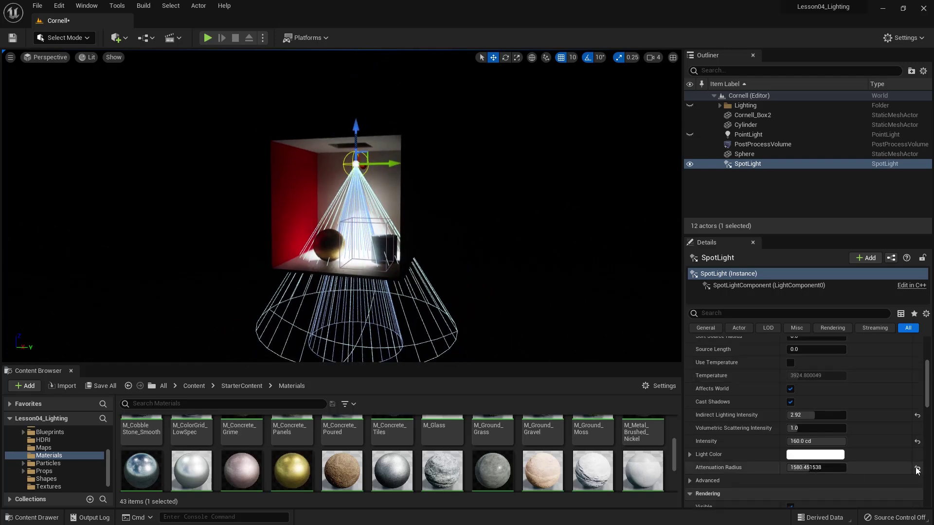
{"action": "right_click_drag", "start_coordinate": [282, 227], "coordinate": [316, 243], "text": "alt"}
{"action": "left_click_drag", "start_coordinate": [319, 137], "coordinate": [258, 139], "text": "alt"}
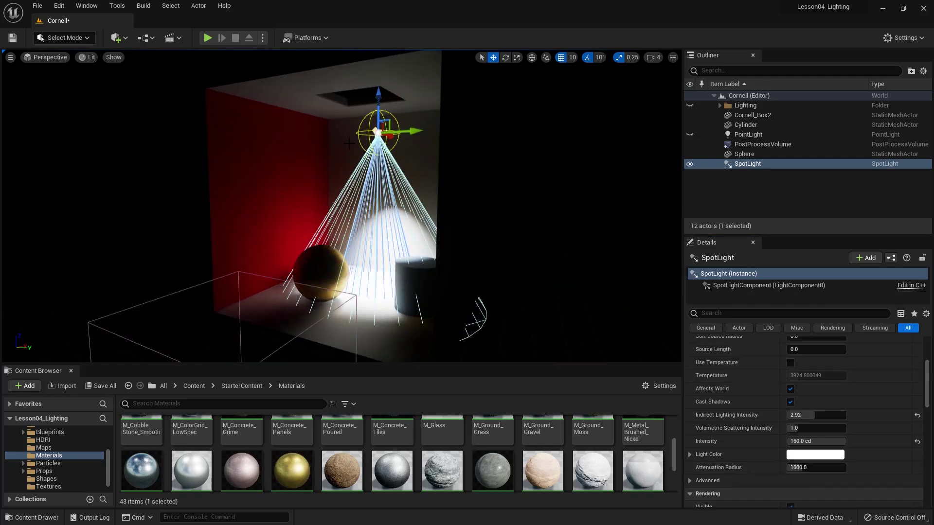
{"action": "left_click_drag", "start_coordinate": [393, 141], "coordinate": [404, 141]}
{"action": "left_click_drag", "start_coordinate": [295, 140], "coordinate": [522, 235], "text": "alt"}
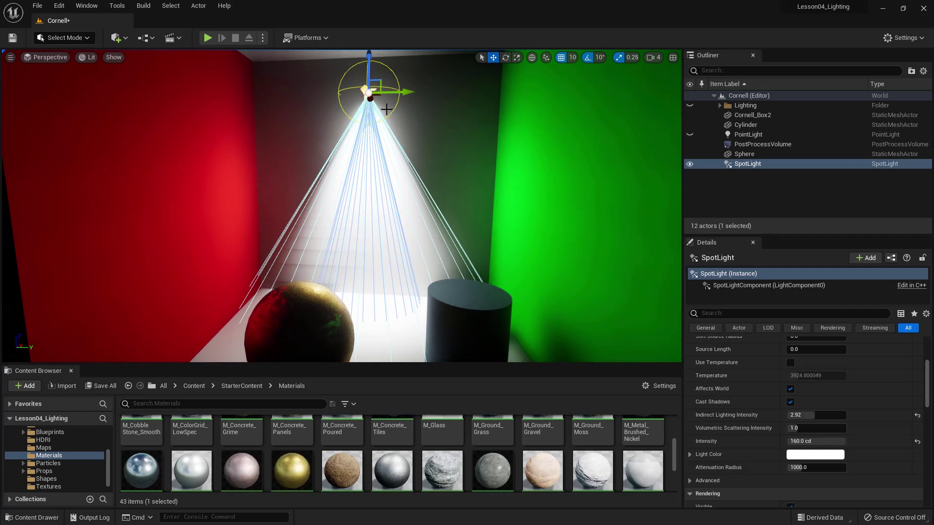
Step: Try a spot light intensity of 120 cd
{"action": "left_click", "coordinate": [800, 441]}
{"action": "type", "text": "120"}
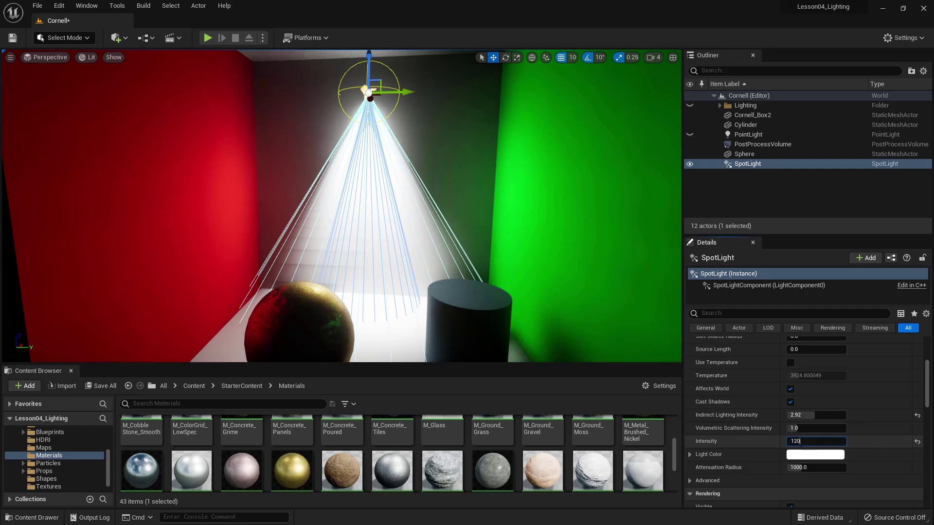
{"action": "key", "text": "Return"}
Step: Reset the spot light's intensity to its default 8 cd and raise its indirect lighting intensity to 6
{"action": "left_click", "coordinate": [918, 442]}
{"action": "left_click", "coordinate": [917, 414]}
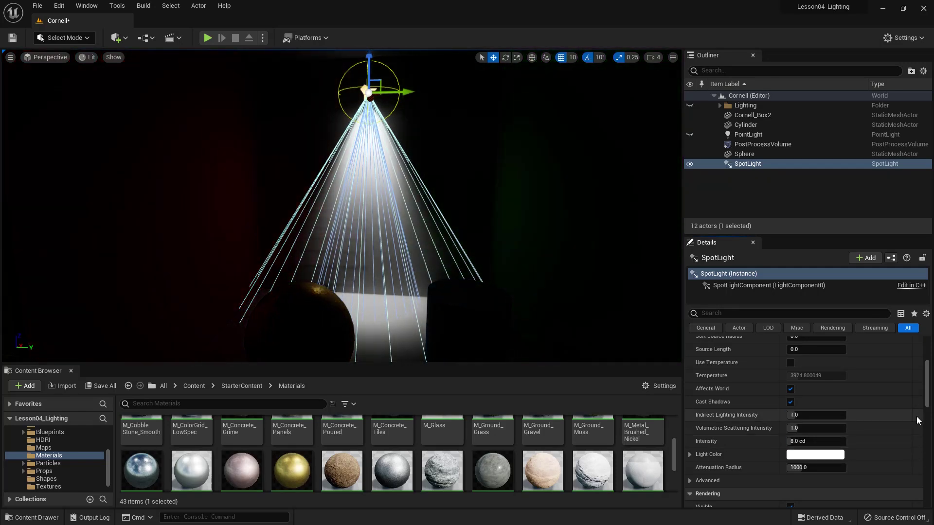
{"action": "left_click_drag", "start_coordinate": [813, 417], "coordinate": [846, 417]}
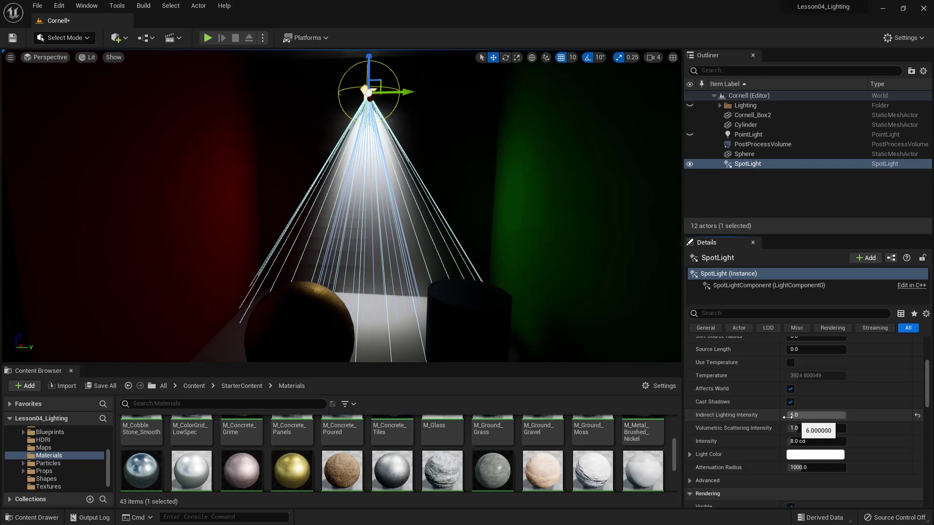
{"action": "right_click_drag", "start_coordinate": [342, 234], "coordinate": [344, 229]}
{"action": "scroll", "coordinate": [737, 384], "scroll_direction": "down", "scroll_amount": 6}
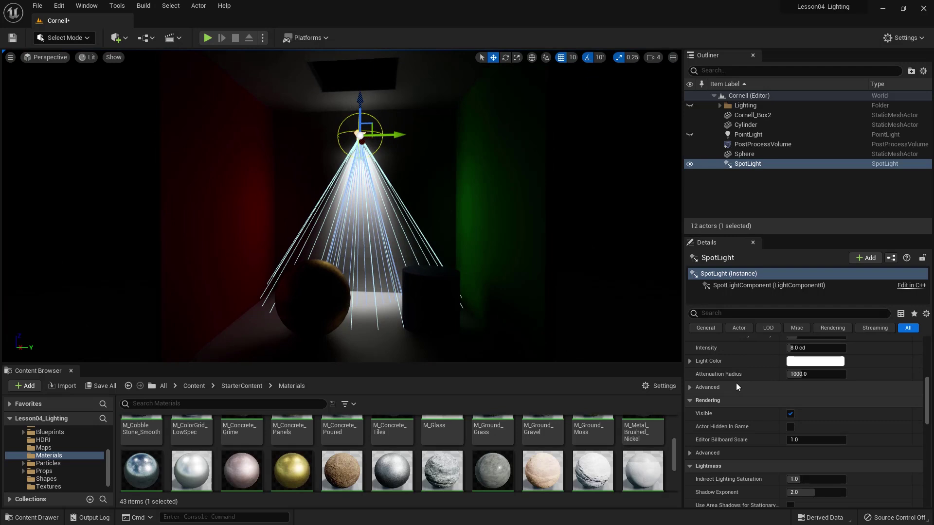
{"action": "scroll", "coordinate": [736, 383], "scroll_direction": "up", "scroll_amount": 4}
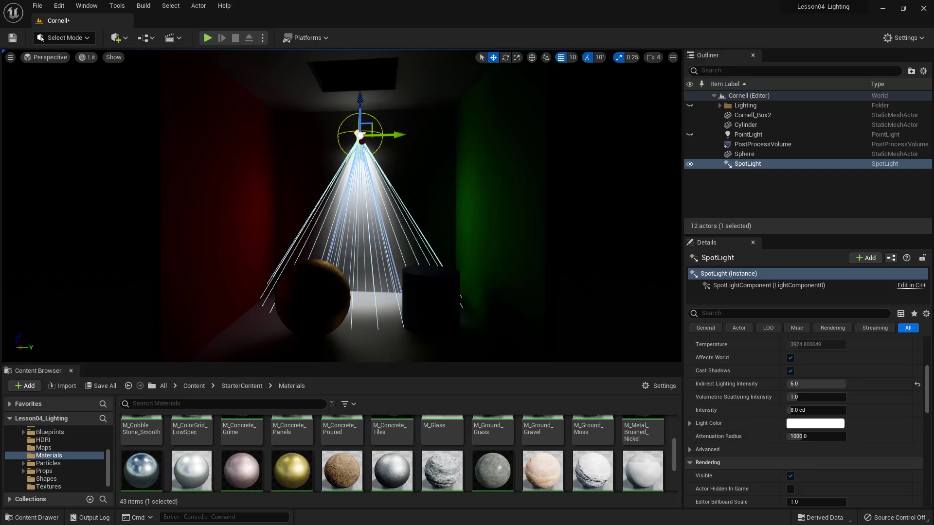
{"action": "left_click", "coordinate": [241, 430]}
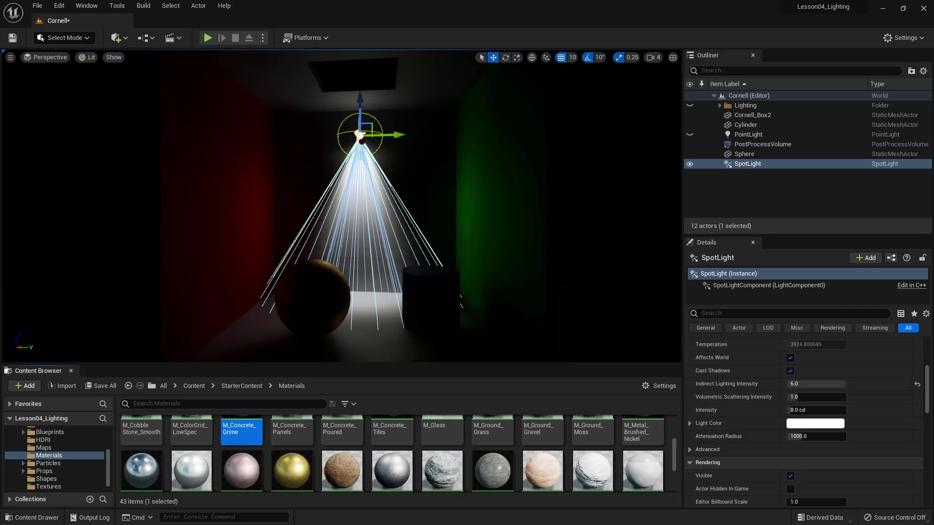
Step: Bring up the IES Library website and look over the BEGA light profile page and its IES download option
{"action": "left_click_drag", "start_coordinate": [0, 89], "coordinate": [392, 96]}
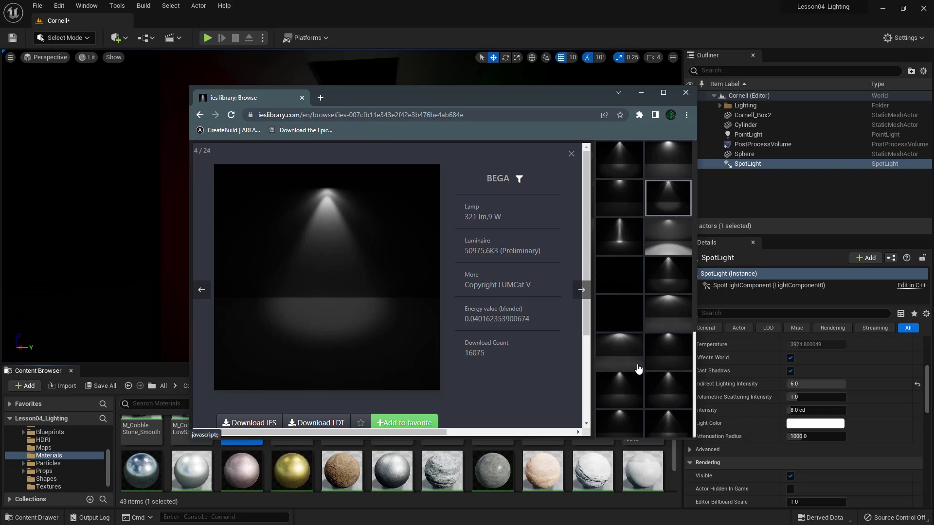
{"action": "scroll", "coordinate": [640, 370], "scroll_direction": "up", "scroll_amount": 5}
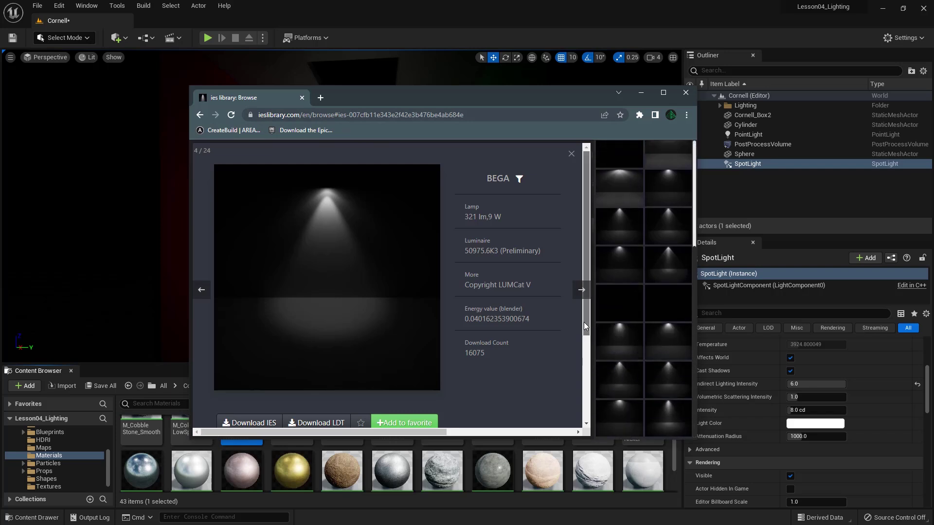
{"action": "left_click_drag", "start_coordinate": [583, 322], "coordinate": [583, 358]}
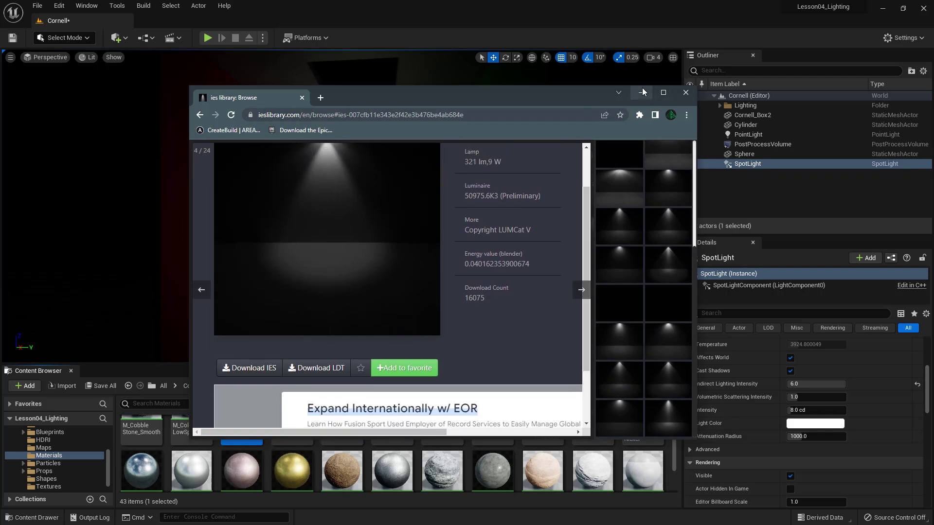
{"action": "scroll", "coordinate": [343, 247], "scroll_direction": "up", "scroll_amount": 2}
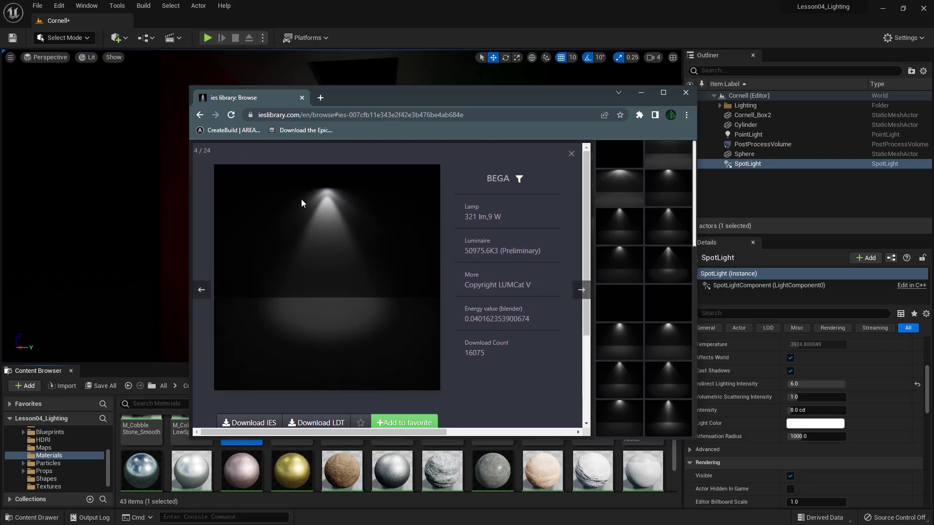
{"action": "left_click", "coordinate": [641, 92]}
Step: Import the bega IES profile into the Textures folder of Lesson04_Lighting
{"action": "left_click_drag", "start_coordinate": [108, 456], "coordinate": [107, 430]}
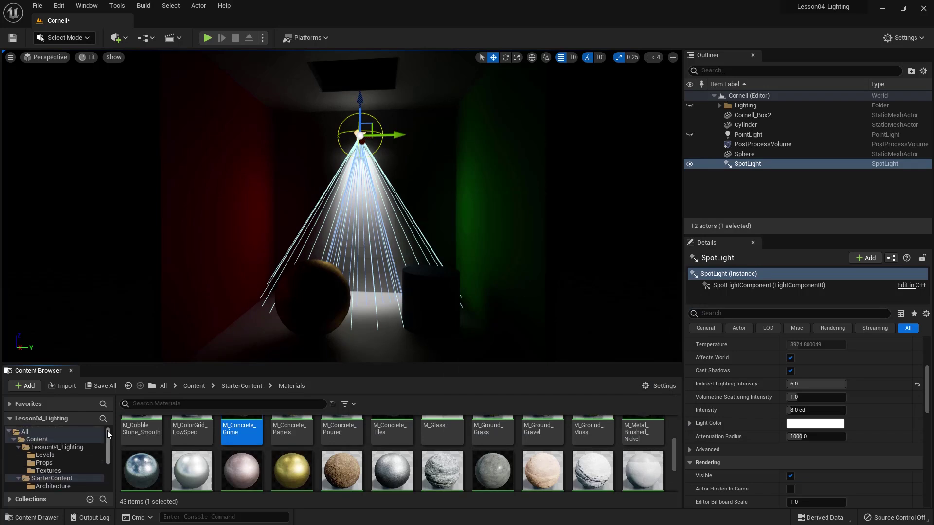
{"action": "left_click", "coordinate": [18, 448]}
{"action": "double_click", "coordinate": [17, 455]}
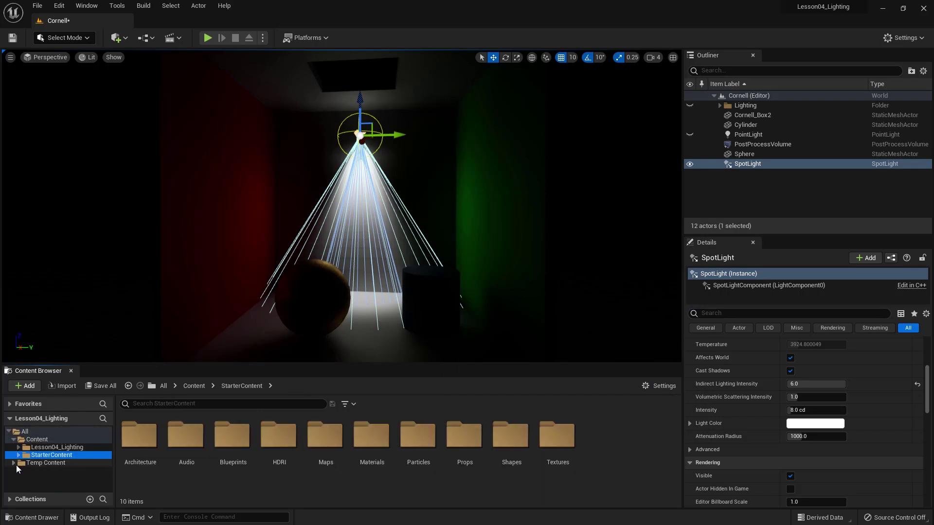
{"action": "left_click", "coordinate": [54, 448]}
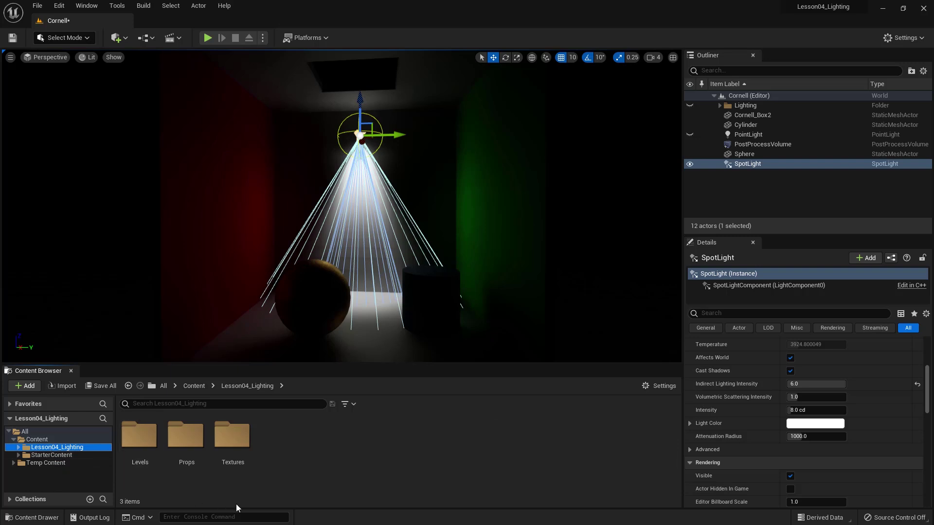
{"action": "double_click", "coordinate": [232, 435]}
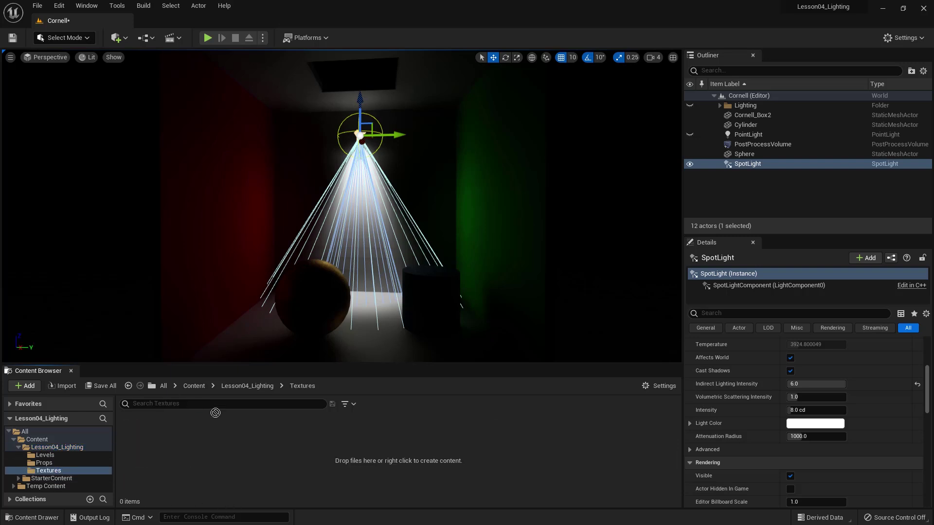
{"action": "left_click_drag", "start_coordinate": [237, 451], "coordinate": [238, 451]}
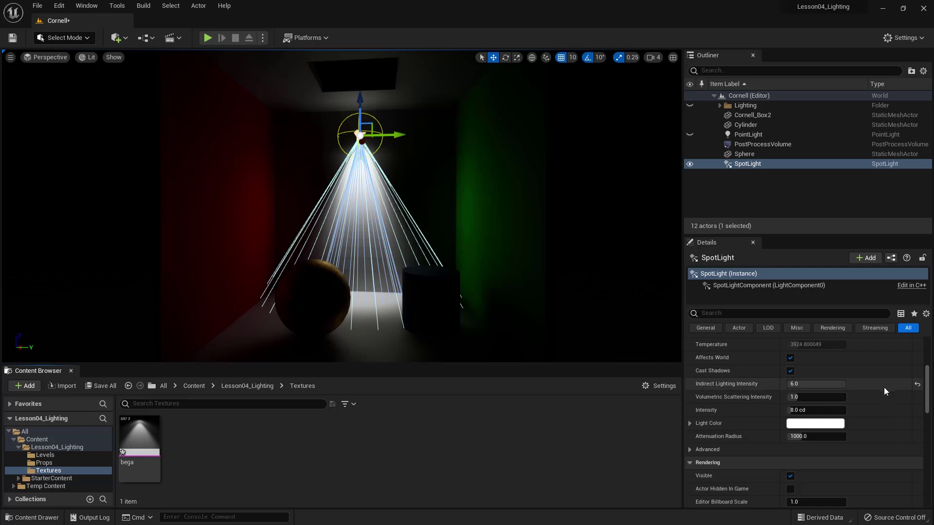
Step: Assign the bega profile as the spot light's IES texture and preview the light without its cone lines
{"action": "left_click_drag", "start_coordinate": [928, 395], "coordinate": [933, 449]}
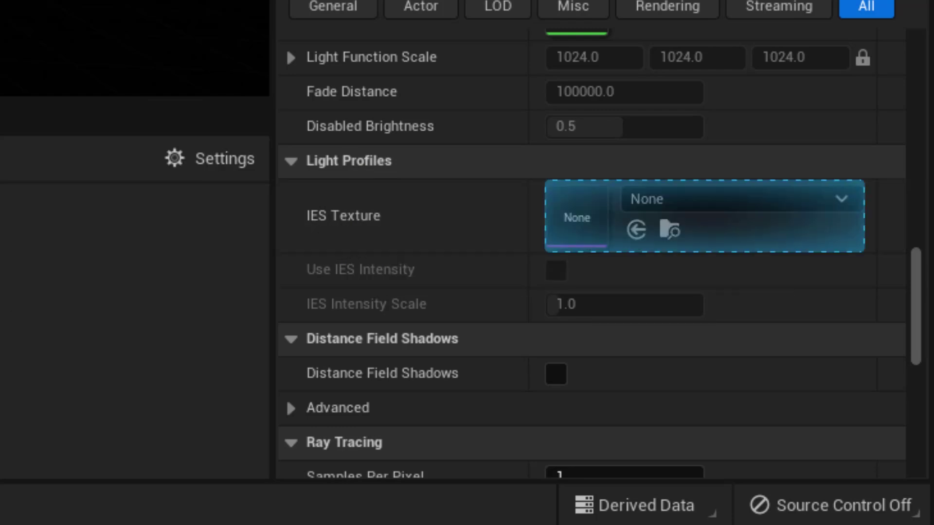
{"action": "left_click_drag", "start_coordinate": [171, 105], "coordinate": [594, 223]}
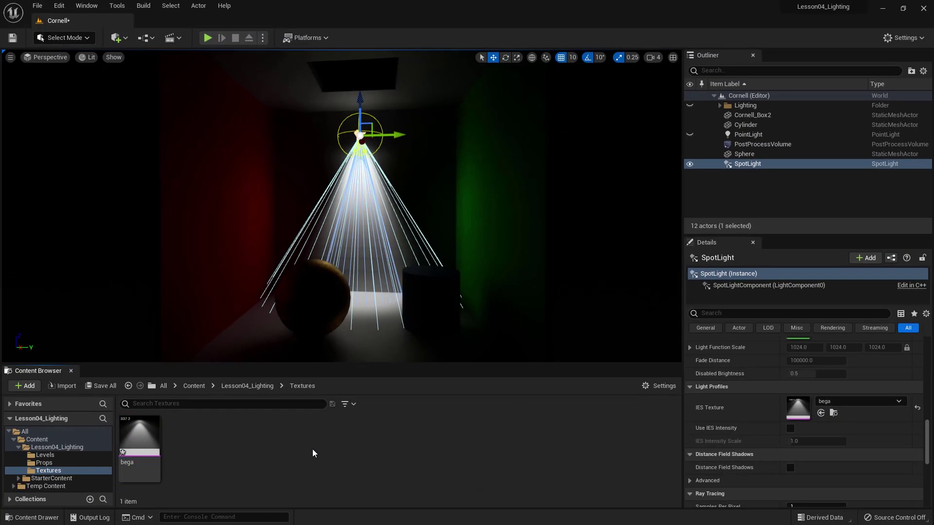
{"action": "left_click", "coordinate": [493, 279]}
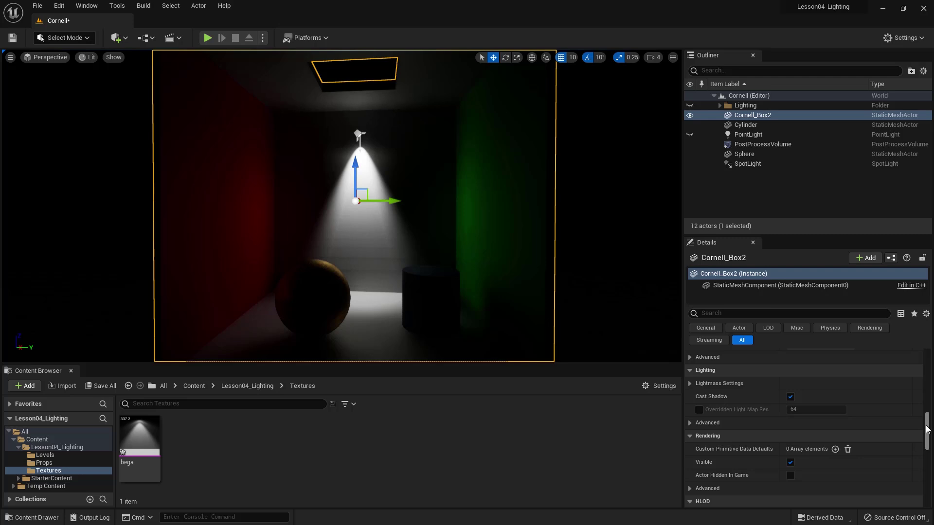
Step: Try a spot light inner cone angle of about 18 and an outer cone angle of about 52
{"action": "left_click_drag", "start_coordinate": [927, 430], "coordinate": [913, 361]}
{"action": "left_click", "coordinate": [747, 164]}
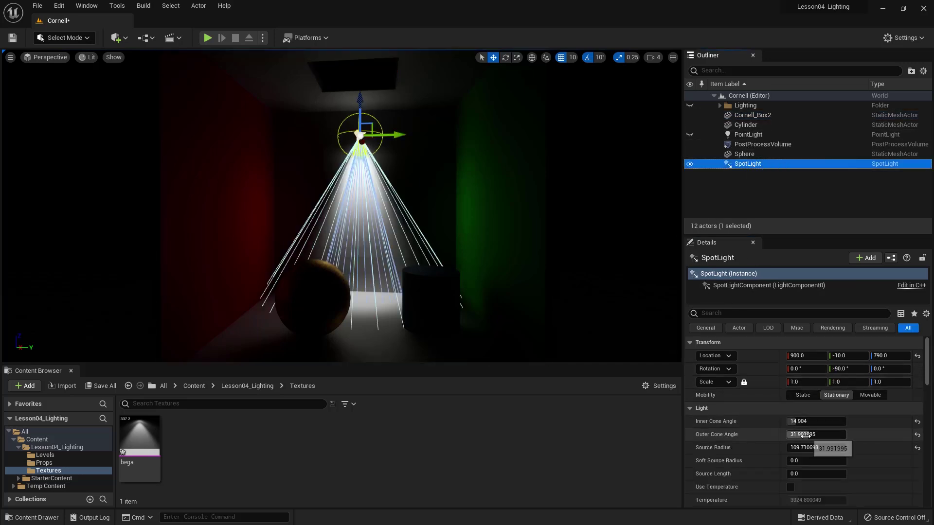
{"action": "mouse_move", "coordinate": [805, 434]}
{"action": "left_mouse_down"}
{"action": "mouse_move", "coordinate": [833, 435]}
{"action": "mouse_move", "coordinate": [801, 422]}
{"action": "left_mouse_up"}
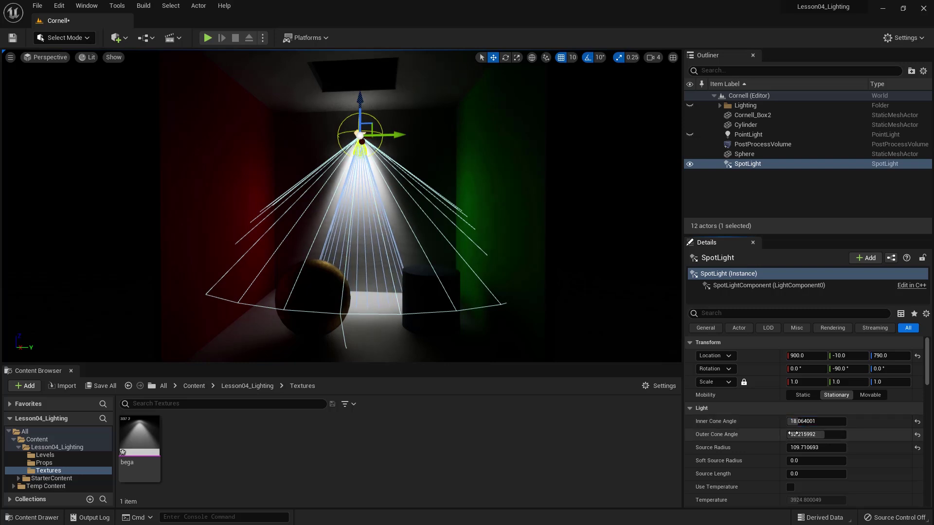
{"action": "scroll", "coordinate": [794, 433], "scroll_direction": "down", "scroll_amount": 5}
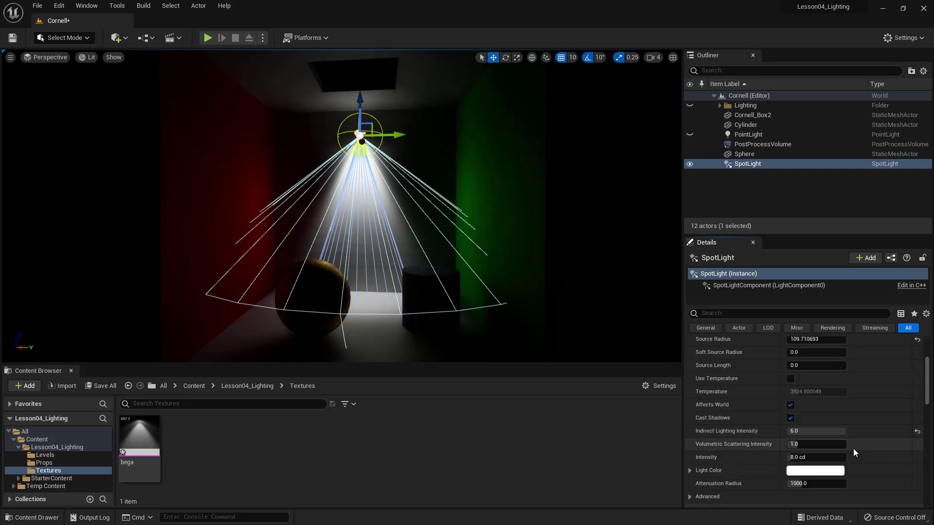
Step: Move the spot light along the X axis to 850
{"action": "key", "text": "f"}
{"action": "left_click_drag", "start_coordinate": [388, 270], "coordinate": [292, 275], "text": "alt"}
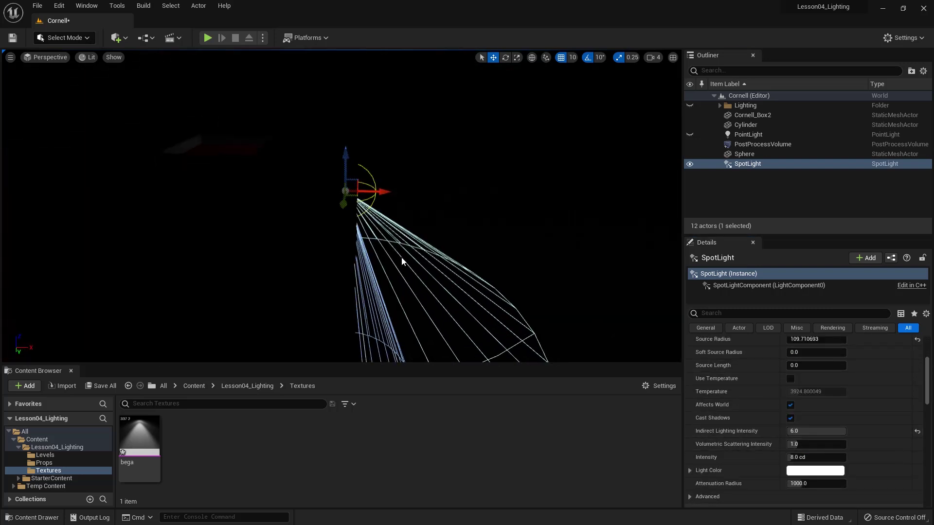
{"action": "left_click_drag", "start_coordinate": [374, 194], "coordinate": [450, 201]}
Step: Widen the spot light's inner cone angle to about 21.2 and its outer cone angle to about 71.8
{"action": "scroll", "coordinate": [808, 379], "scroll_direction": "up", "scroll_amount": 4}
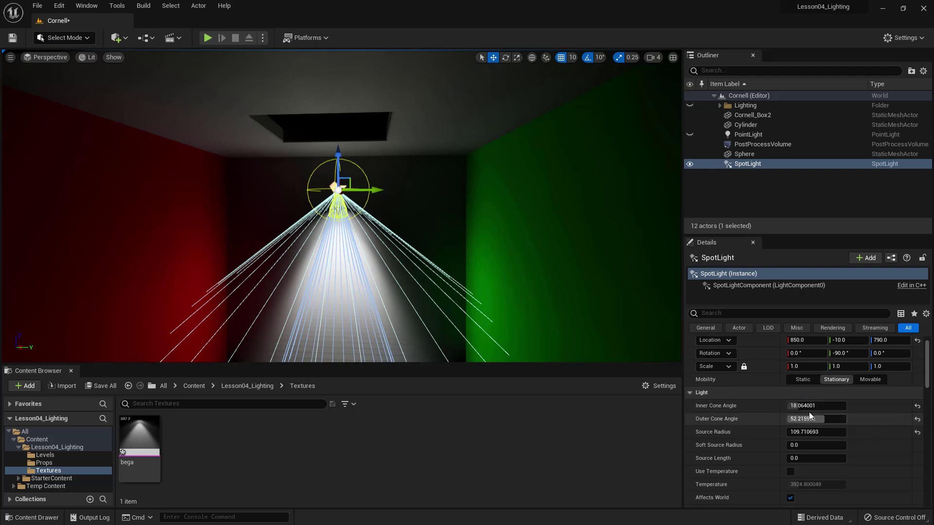
{"action": "left_click_drag", "start_coordinate": [799, 408], "coordinate": [833, 418]}
{"action": "left_click", "coordinate": [443, 231]}
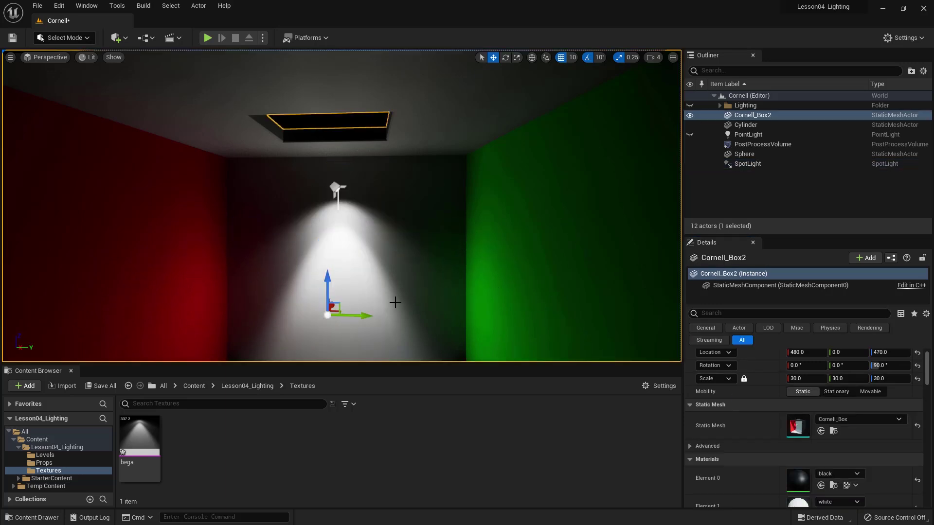
Step: Frame the Cornell box and compare its lighting with the bega.jpg reference image at full size
{"action": "key", "text": "f"}
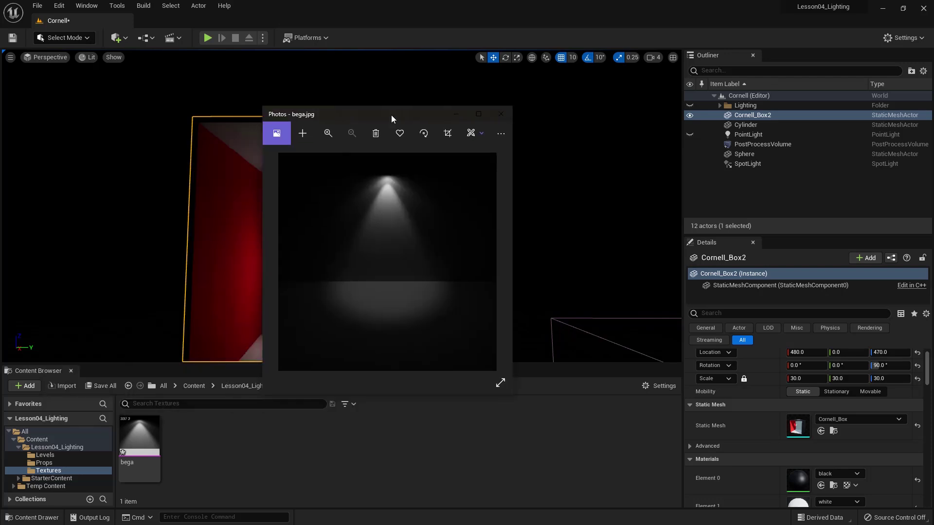
{"action": "double_click", "coordinate": [392, 115]}
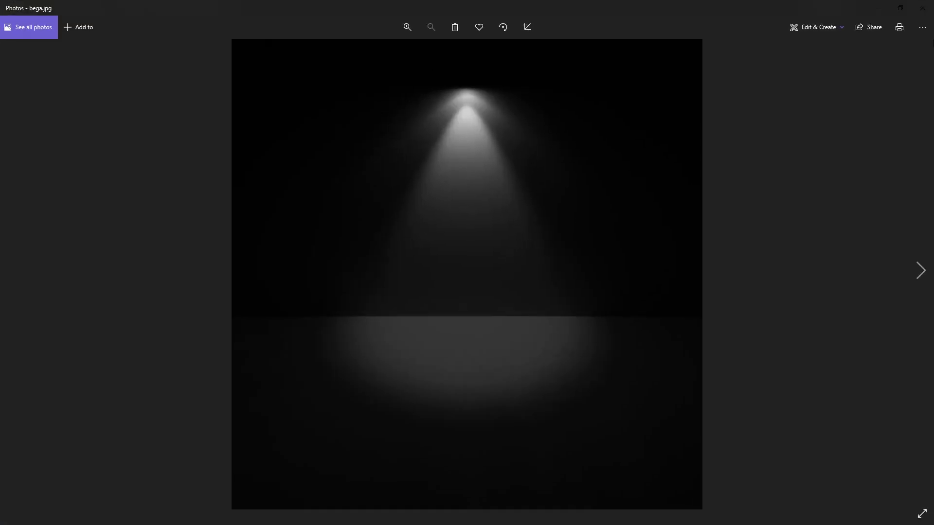
{"action": "left_click", "coordinate": [923, 8]}
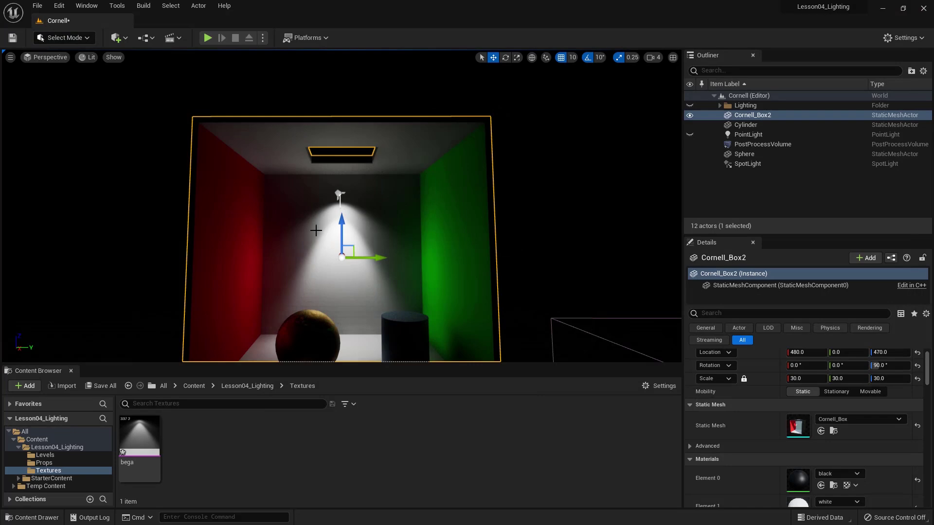
Step: Examine the spot light's IES pattern on the box's back wall up close, from the side and from the front
{"action": "double_click", "coordinate": [743, 162]}
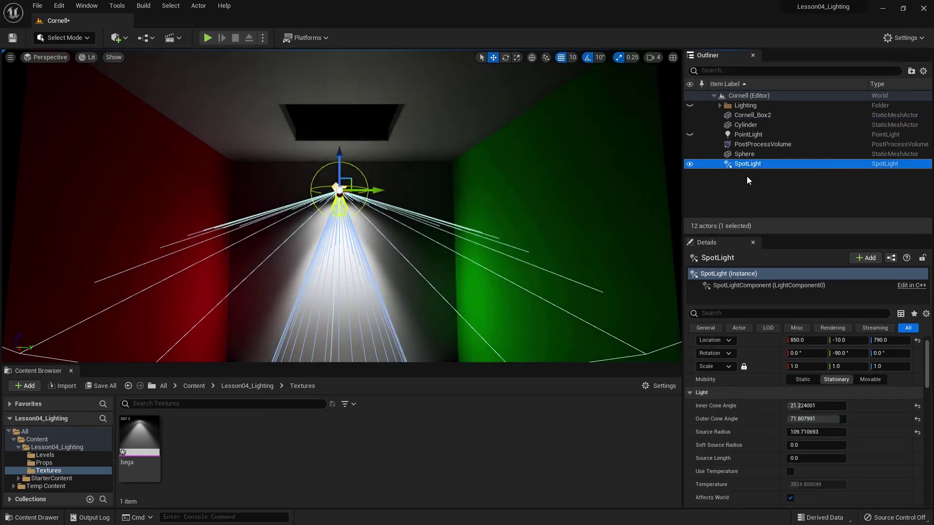
{"action": "left_click_drag", "start_coordinate": [653, 256], "coordinate": [395, 223], "text": "alt"}
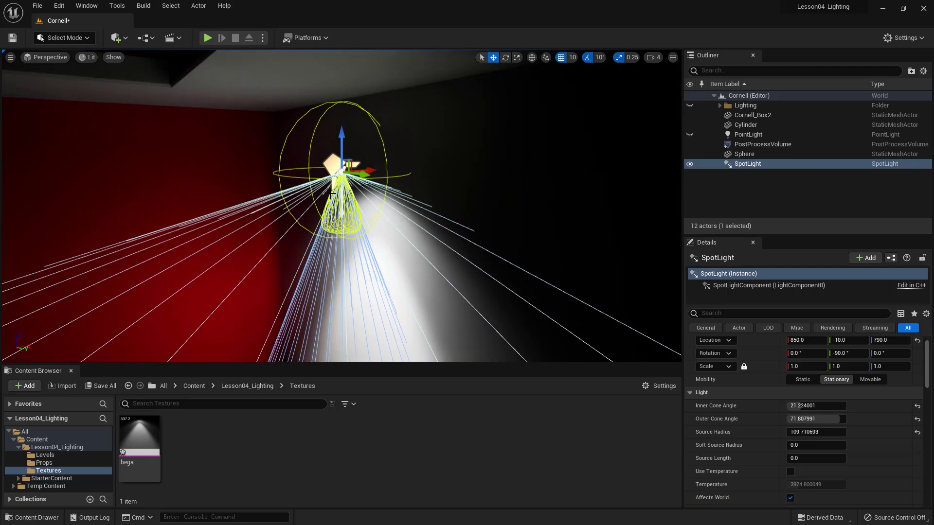
{"action": "left_click_drag", "start_coordinate": [342, 187], "coordinate": [399, 189], "text": "alt"}
{"action": "scroll", "coordinate": [375, 227], "scroll_direction": "down", "scroll_amount": 5}
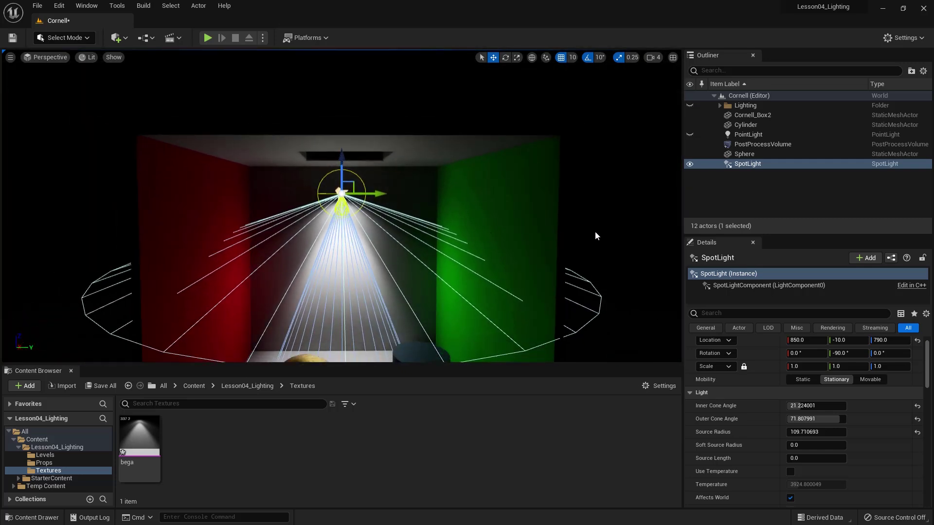
{"action": "left_click", "coordinate": [596, 235]}
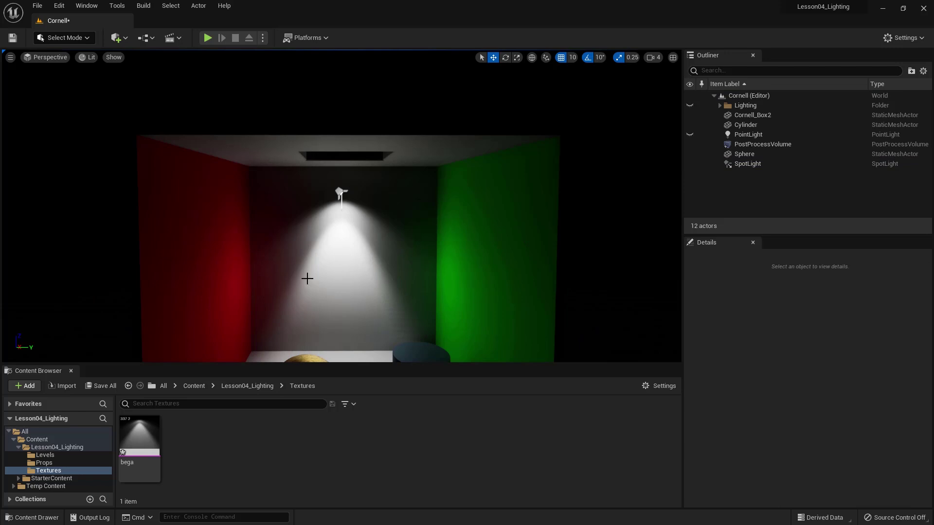
{"action": "scroll", "coordinate": [395, 278], "scroll_direction": "down", "scroll_amount": 3}
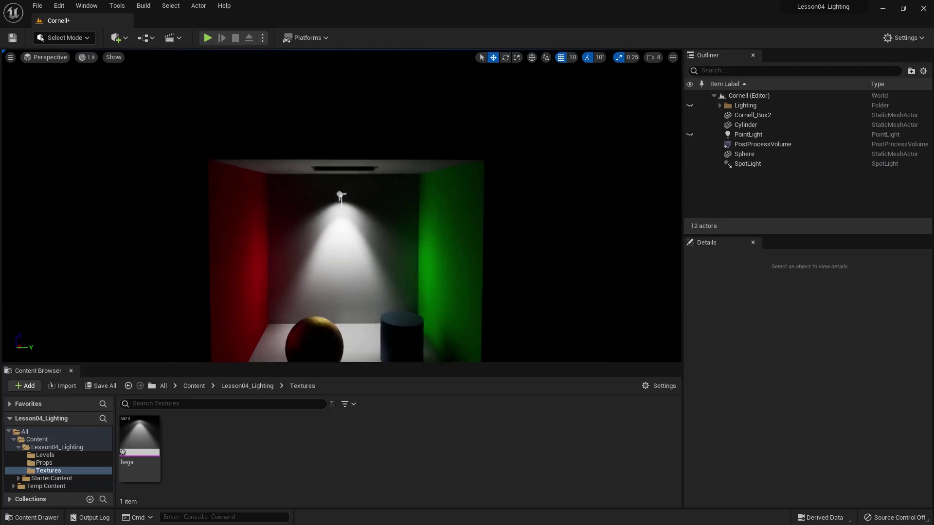
{"action": "mouse_move", "coordinate": [526, 254]}
{"action": "left_mouse_down", "text": "alt"}
{"action": "mouse_move", "coordinate": [506, 271]}
{"action": "mouse_move", "coordinate": [534, 249]}
{"action": "left_mouse_up", "text": "alt"}
{"action": "left_click", "coordinate": [455, 265]}
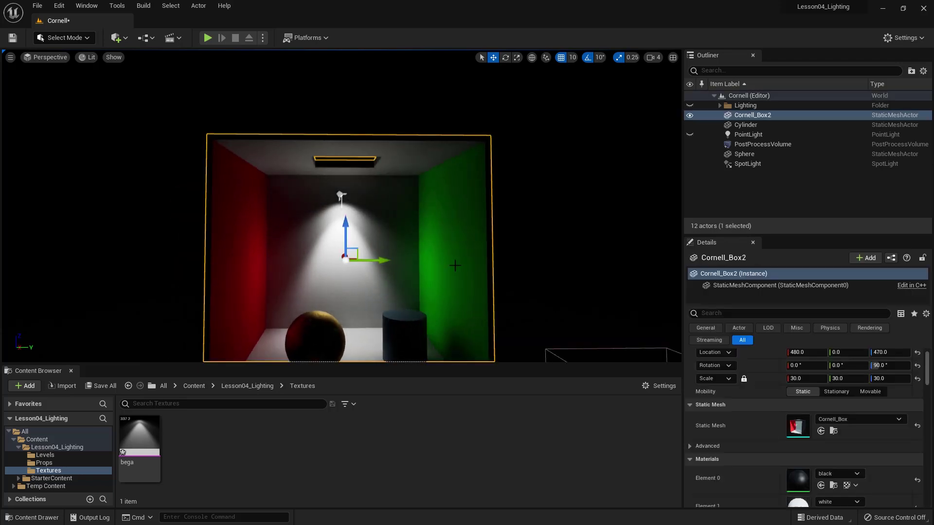
{"action": "key", "text": "f"}
{"action": "scroll", "coordinate": [341, 214], "scroll_direction": "up", "scroll_amount": 2}
{"action": "left_click_drag", "start_coordinate": [454, 265], "coordinate": [450, 261], "text": "alt"}
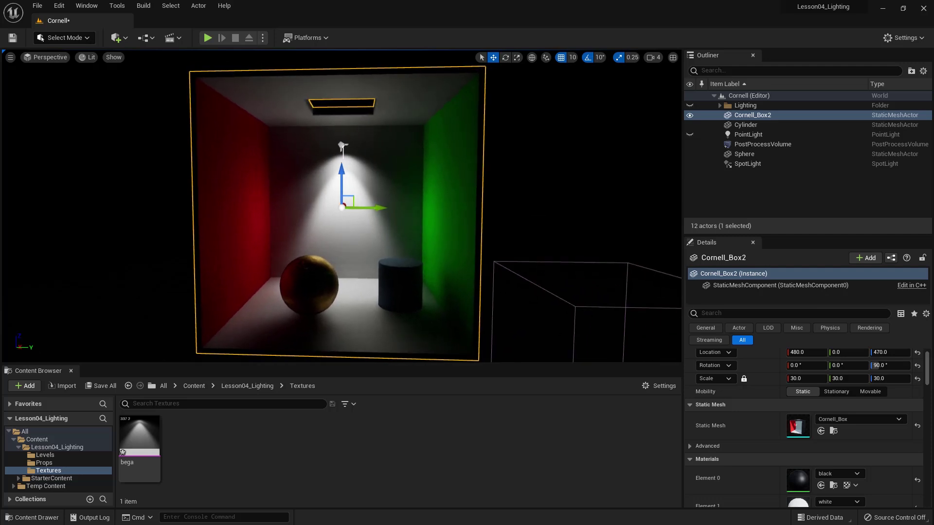
Step: Check the IES Texture setting in the point light's light profile properties
{"action": "left_click", "coordinate": [758, 139]}
{"action": "scroll", "coordinate": [769, 450], "scroll_direction": "down", "scroll_amount": 10}
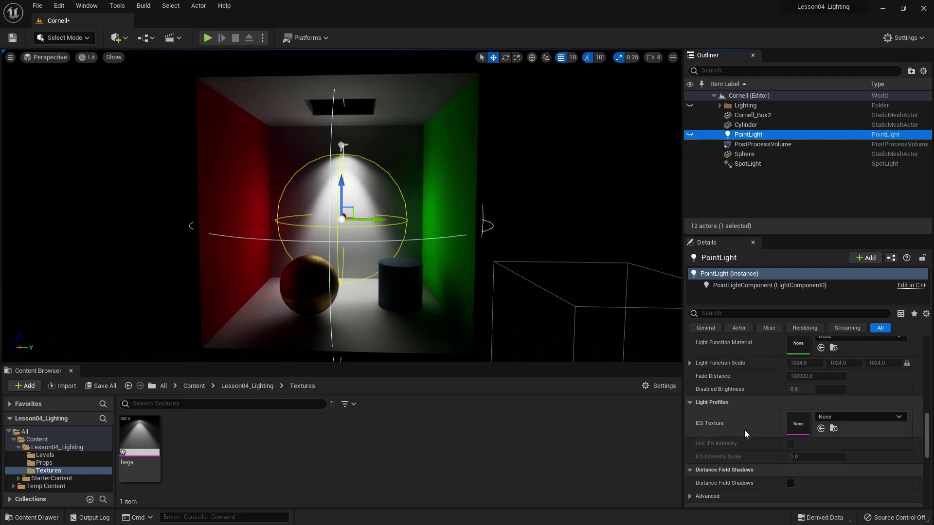
Step: Hide the spot light in the level and clear the selection
{"action": "left_click", "coordinate": [748, 164]}
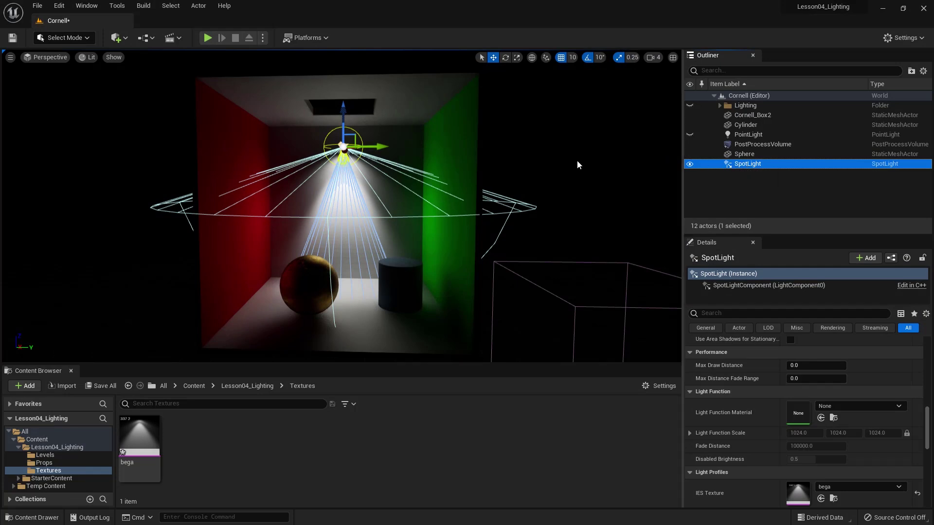
{"action": "left_click", "coordinate": [690, 164]}
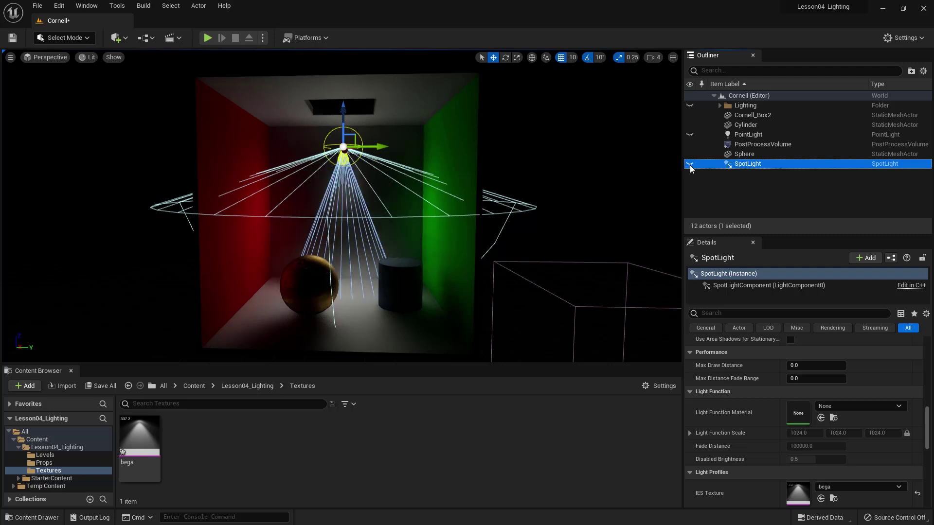
{"action": "left_click", "coordinate": [95, 216]}
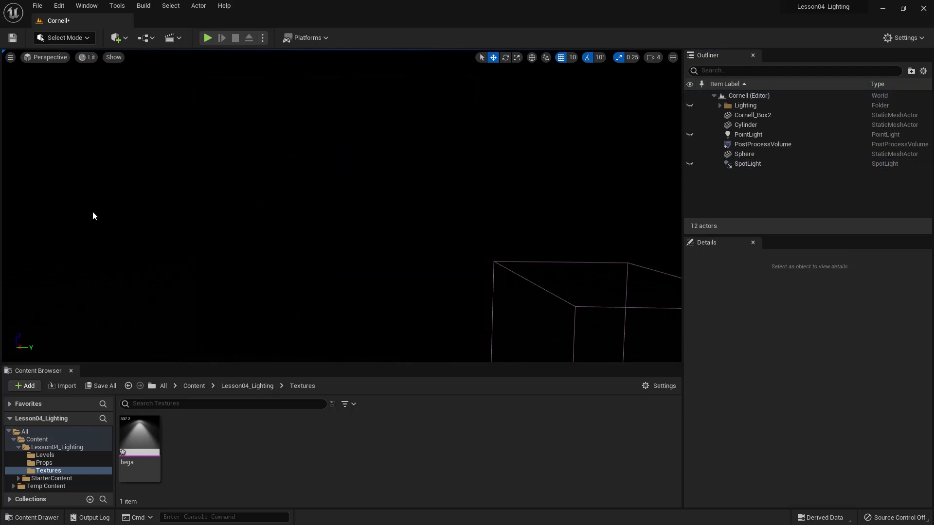
Step: Place a Rect Light in the middle of the Cornell box
{"action": "left_click", "coordinate": [116, 37]}
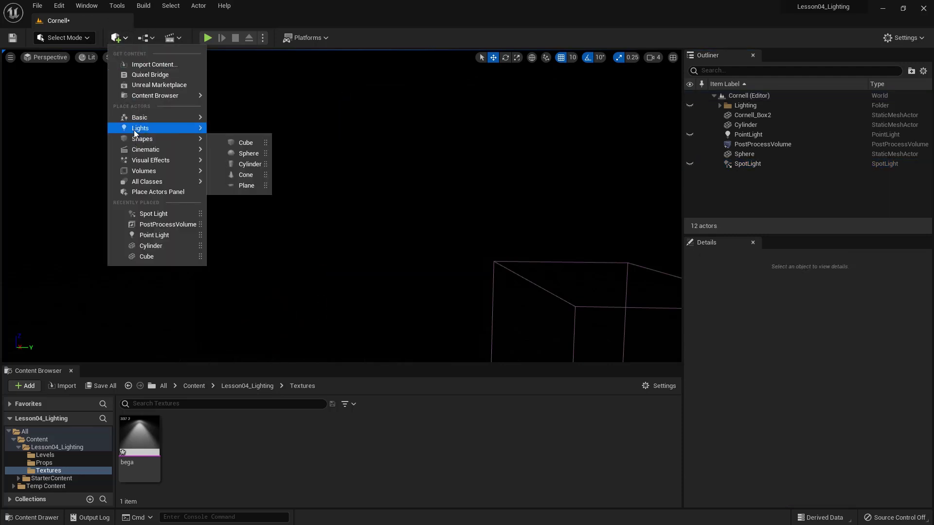
{"action": "mouse_move", "coordinate": [137, 130]}
{"action": "left_click_drag", "start_coordinate": [253, 164], "coordinate": [351, 220]}
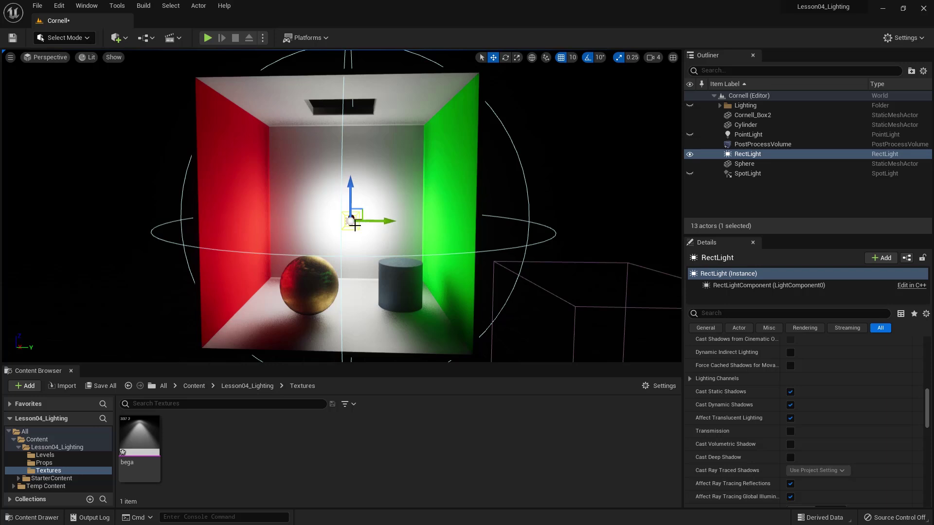
{"action": "left_click", "coordinate": [355, 224]}
Step: Rotate the rect light to face the floor, with its Y rotation set to -90°
{"action": "key", "text": "e"}
{"action": "left_click", "coordinate": [352, 222]}
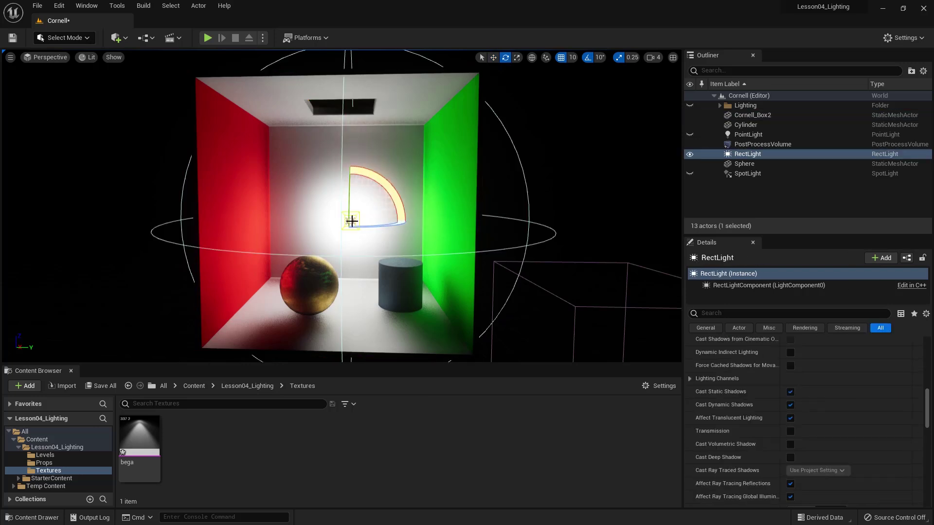
{"action": "left_click_drag", "start_coordinate": [349, 210], "coordinate": [350, 261]}
{"action": "scroll", "coordinate": [789, 407], "scroll_direction": "up", "scroll_amount": 8}
{"action": "scroll", "coordinate": [790, 407], "scroll_direction": "up", "scroll_amount": 5}
{"action": "left_click", "coordinate": [845, 369]}
{"action": "type", "text": "-90"}
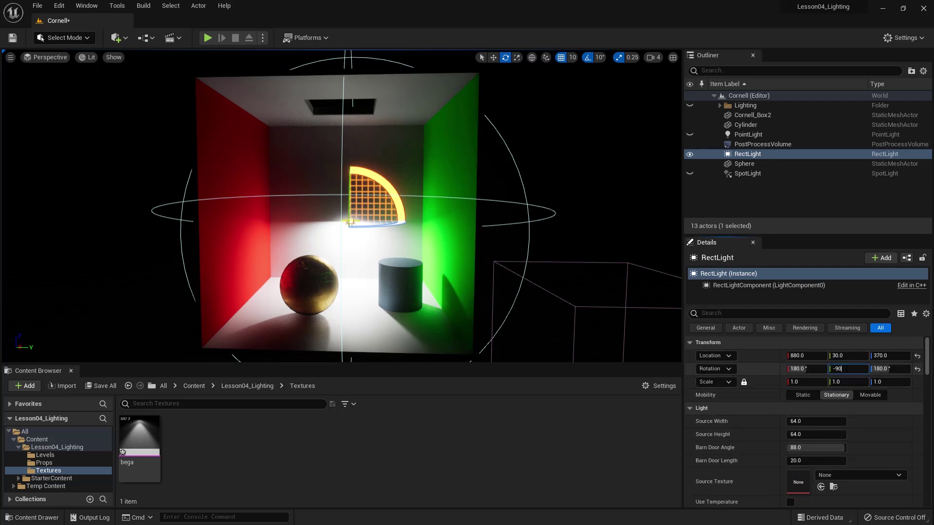
{"action": "key", "text": "Return"}
{"action": "type", "text": "w"}
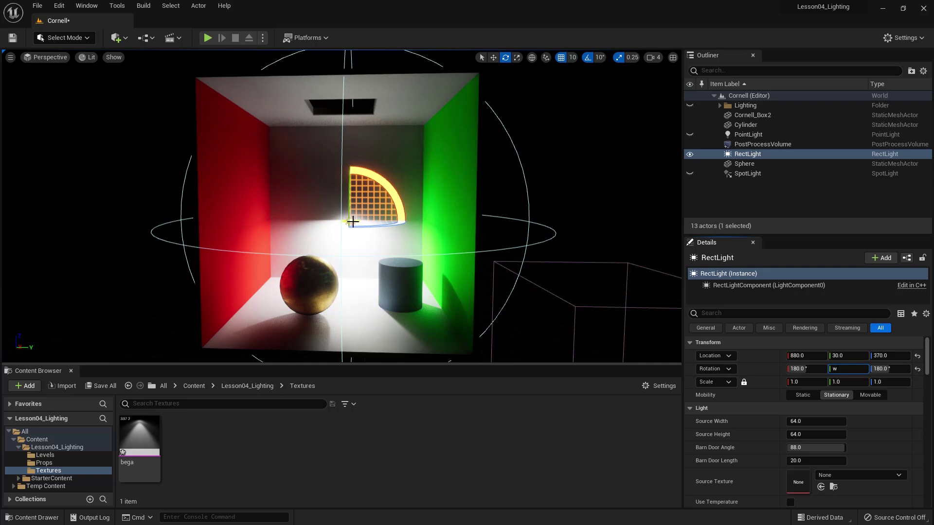
{"action": "left_click", "coordinate": [351, 224]}
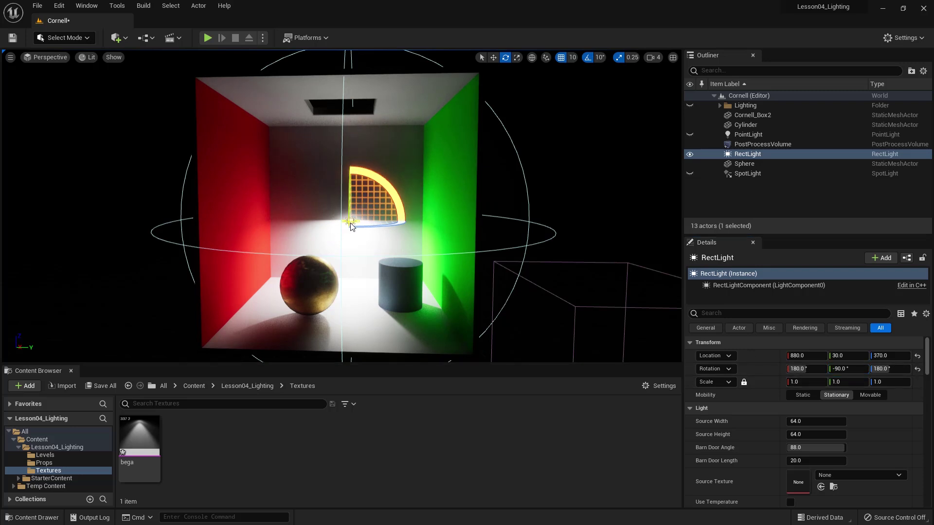
Step: Move the rect light up beside the ceiling opening, to about X 540, Y 30, Z 870
{"action": "key", "text": "w"}
{"action": "left_click_drag", "start_coordinate": [350, 192], "coordinate": [334, 99]}
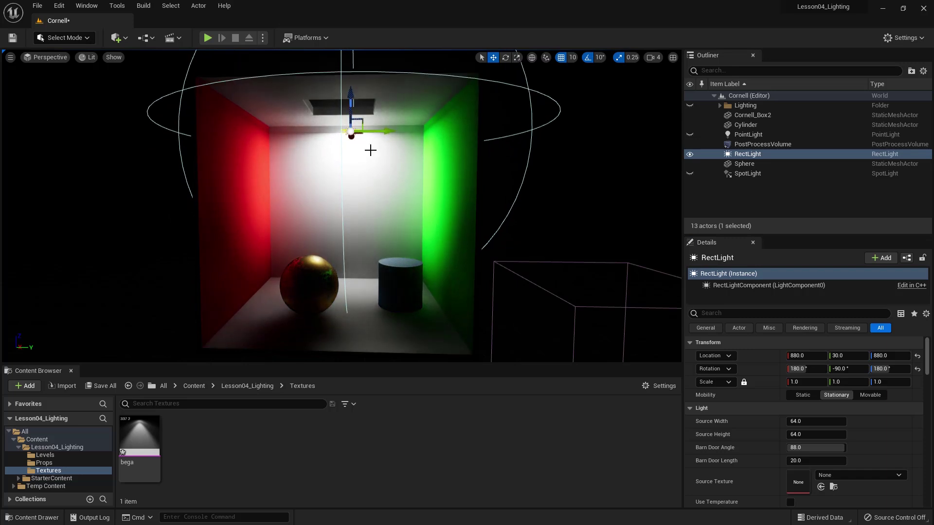
{"action": "key", "text": "f"}
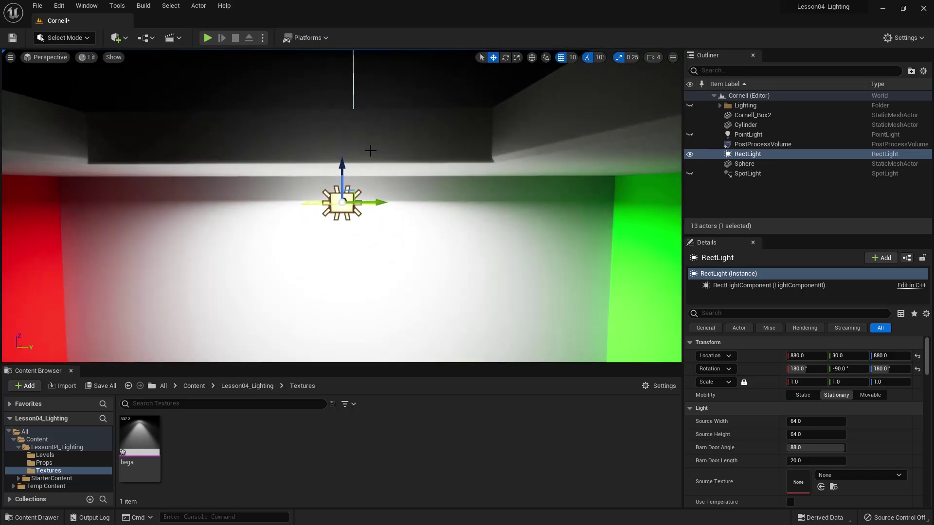
{"action": "left_click_drag", "start_coordinate": [290, 316], "coordinate": [365, 269], "text": "alt"}
{"action": "left_click_drag", "start_coordinate": [368, 213], "coordinate": [62, 136]}
{"action": "key", "text": "f"}
{"action": "left_click_drag", "start_coordinate": [175, 156], "coordinate": [282, 144], "text": "alt"}
{"action": "right_click_drag", "start_coordinate": [282, 144], "coordinate": [304, 151]}
{"action": "mouse_move", "coordinate": [329, 235]}
{"action": "left_mouse_down"}
{"action": "mouse_move", "coordinate": [331, 244]}
{"action": "mouse_move", "coordinate": [326, 237]}
{"action": "left_mouse_up"}
{"action": "right_click_drag", "start_coordinate": [461, 273], "coordinate": [459, 190]}
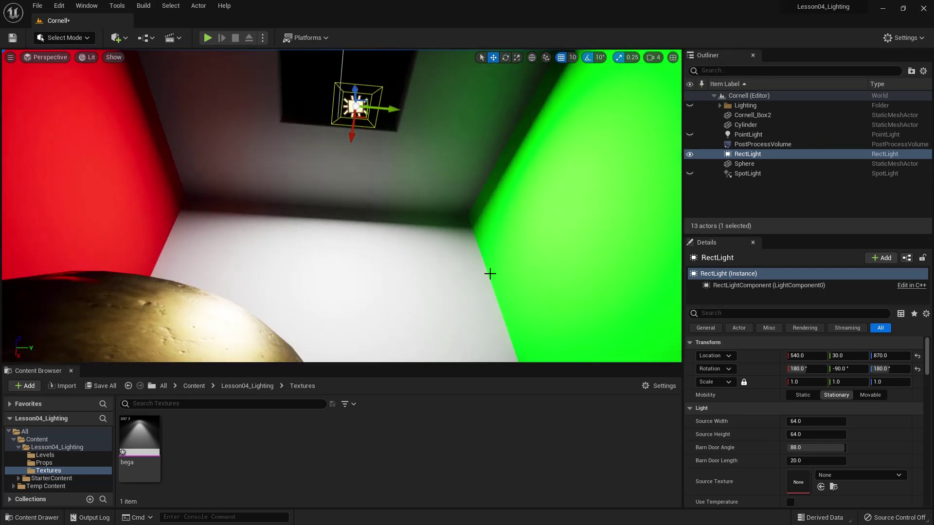
Step: Enlarge the rect light's source to about 269 wide and 236 high, and shift the light to Y -20, Z 920
{"action": "scroll", "coordinate": [776, 441], "scroll_direction": "down", "scroll_amount": 2}
{"action": "scroll", "coordinate": [776, 439], "scroll_direction": "up", "scroll_amount": 1}
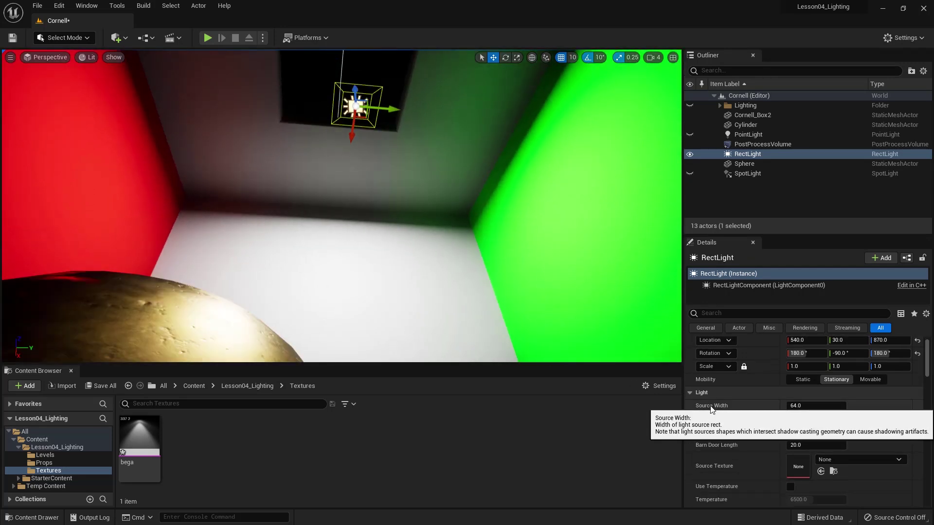
{"action": "left_click_drag", "start_coordinate": [801, 409], "coordinate": [856, 408]}
{"action": "left_click_drag", "start_coordinate": [390, 109], "coordinate": [287, 44]}
{"action": "key", "text": "f"}
{"action": "left_click_drag", "start_coordinate": [799, 420], "coordinate": [836, 419]}
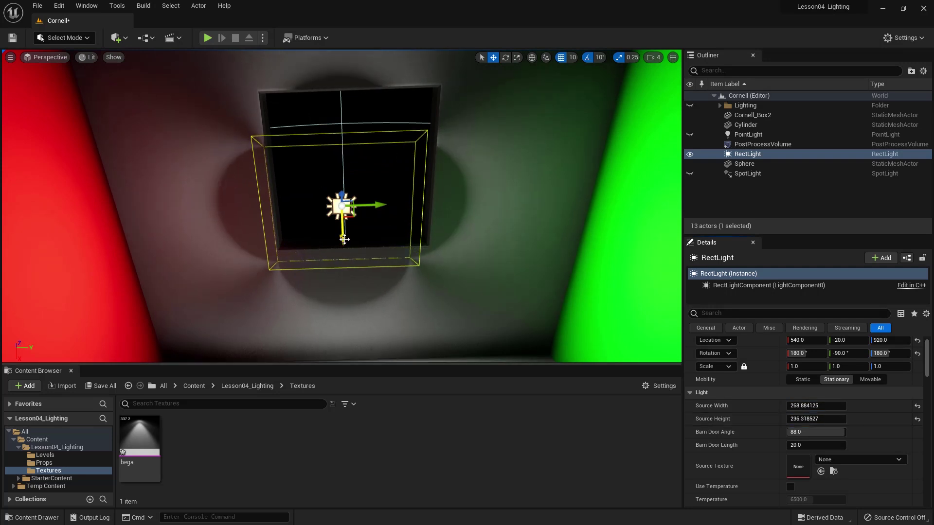
Step: Center the rect light in the ceiling opening at X 480, Y -10
{"action": "left_click_drag", "start_coordinate": [344, 237], "coordinate": [343, 208]}
{"action": "left_click_drag", "start_coordinate": [374, 176], "coordinate": [379, 176]}
{"action": "left_click_drag", "start_coordinate": [260, 234], "coordinate": [262, 266], "text": "alt"}
{"action": "mouse_move", "coordinate": [388, 136]}
{"action": "left_mouse_down", "text": "alt"}
{"action": "mouse_move", "coordinate": [375, 143]}
{"action": "mouse_move", "coordinate": [387, 141]}
{"action": "left_mouse_up", "text": "alt"}
Step: Lower the rect light to Z 890 and set its barn door angle to 1.44 and barn door length to about 131
{"action": "left_click_drag", "start_coordinate": [839, 434], "coordinate": [789, 433]}
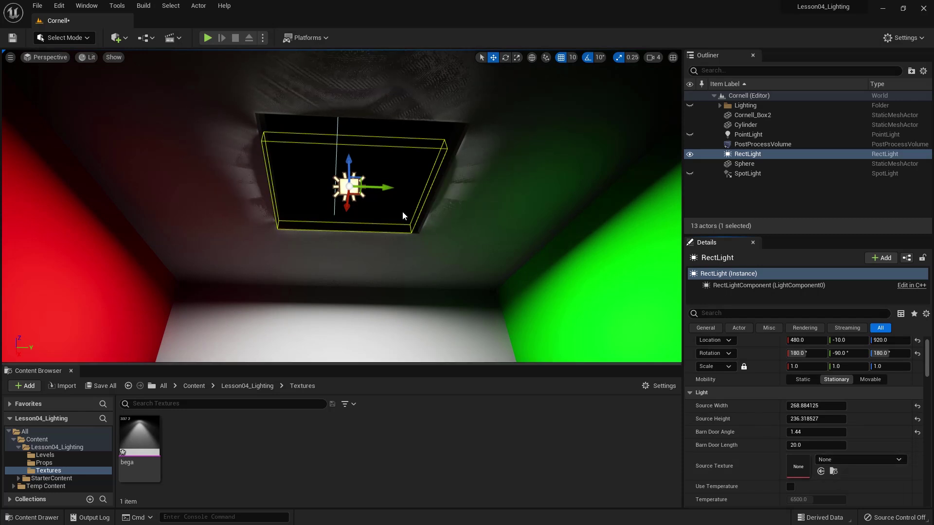
{"action": "left_click_drag", "start_coordinate": [349, 161], "coordinate": [348, 175]}
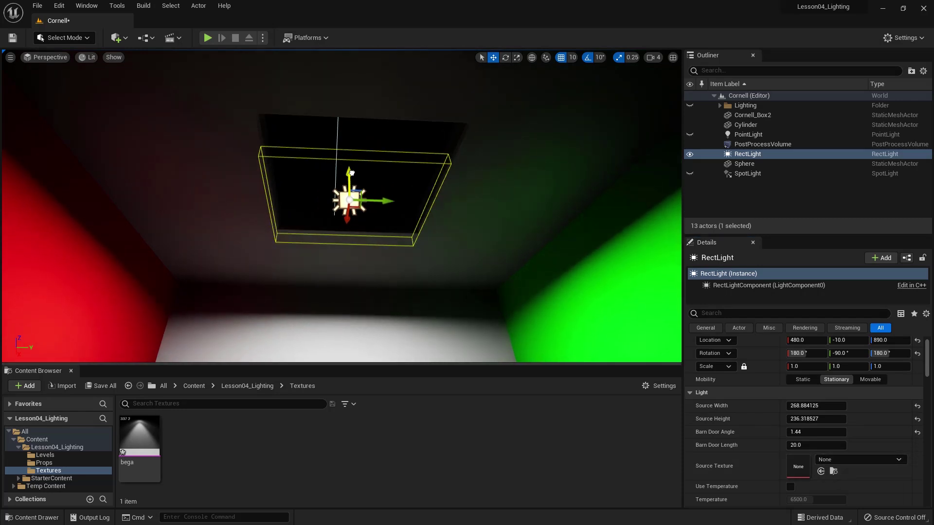
{"action": "left_click_drag", "start_coordinate": [796, 445], "coordinate": [857, 446]}
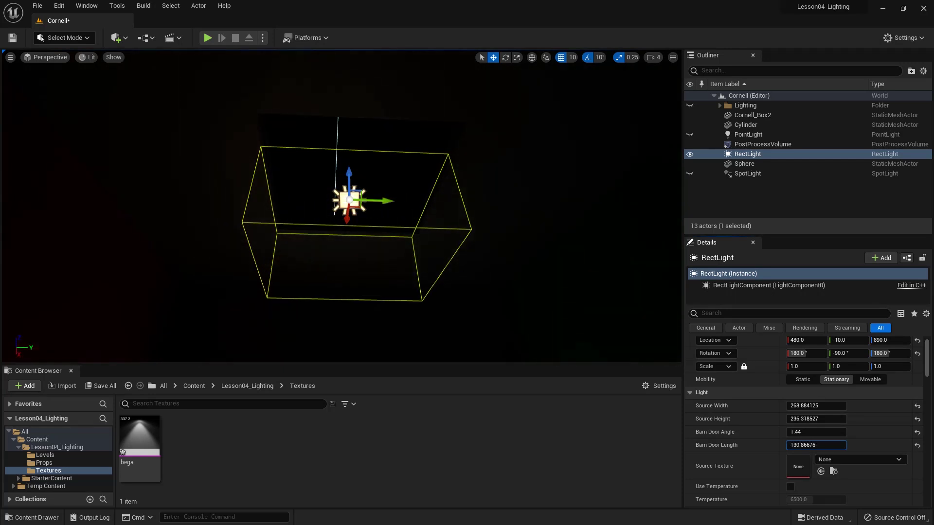
Step: Frame the whole Cornell box and examine how the rect light's barn doors limit the lighting, keeping the light selected
{"action": "right_click_drag", "start_coordinate": [469, 290], "coordinate": [399, 290], "text": "alt"}
{"action": "left_click_drag", "start_coordinate": [469, 290], "coordinate": [469, 234], "text": "alt"}
{"action": "right_click_drag", "start_coordinate": [481, 290], "coordinate": [452, 290], "text": "alt"}
{"action": "left_click_drag", "start_coordinate": [482, 291], "coordinate": [462, 288], "text": "alt"}
{"action": "right_click_drag", "start_coordinate": [421, 306], "coordinate": [409, 306], "text": "alt"}
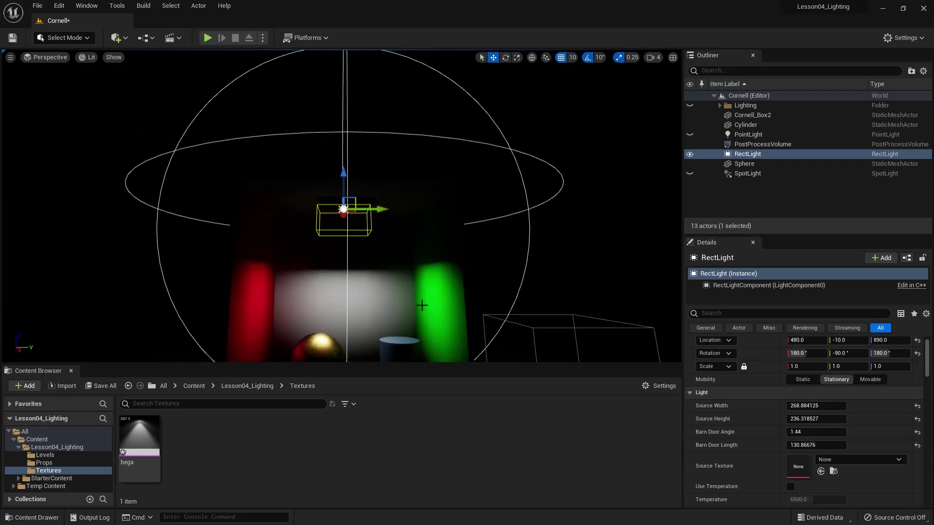
{"action": "mouse_move", "coordinate": [419, 311]}
{"action": "left_mouse_down", "text": "alt"}
{"action": "mouse_move", "coordinate": [423, 296]}
{"action": "mouse_move", "coordinate": [424, 317]}
{"action": "left_mouse_up", "text": "alt"}
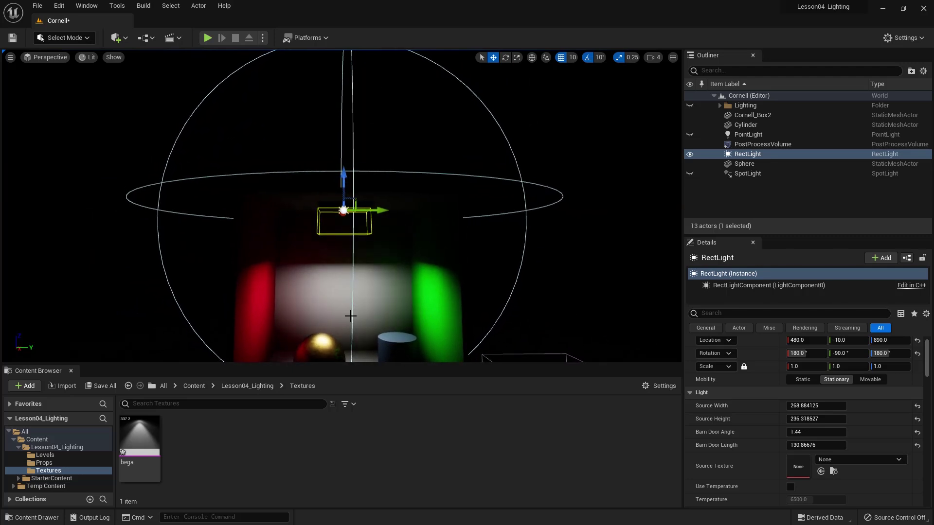
{"action": "left_click", "coordinate": [361, 317]}
{"action": "key", "text": "f"}
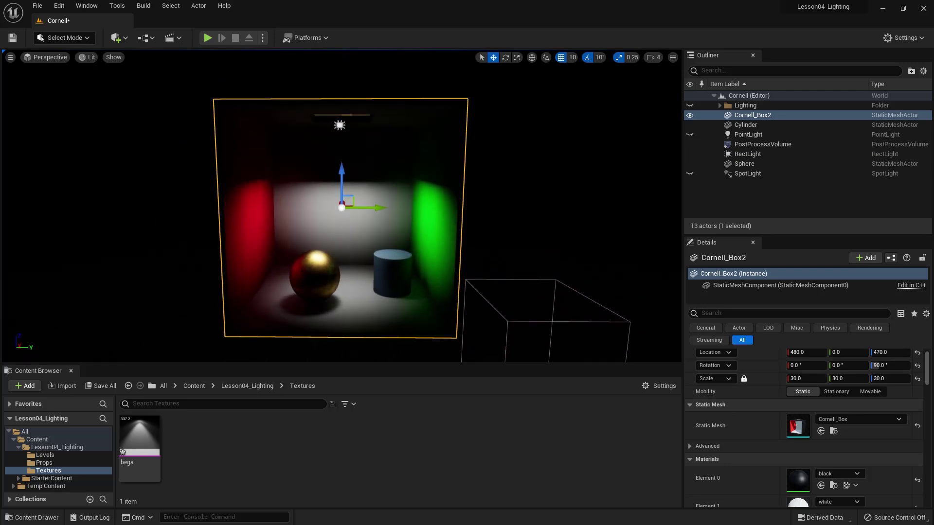
{"action": "left_click", "coordinate": [340, 125]}
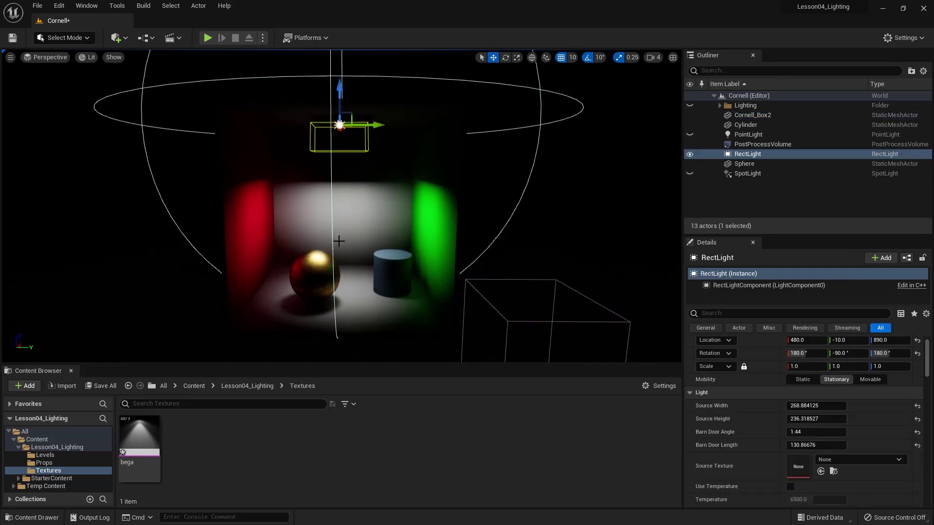
{"action": "scroll", "coordinate": [774, 430], "scroll_direction": "down", "scroll_amount": 1}
{"action": "left_click_drag", "start_coordinate": [367, 278], "coordinate": [334, 170], "text": "alt"}
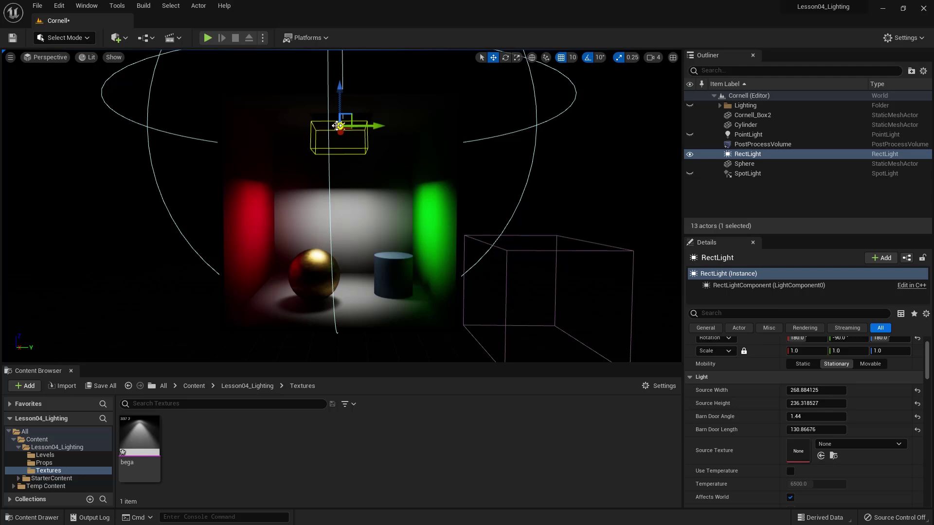
Step: Raise the rect light's Indirect Lighting Intensity to about 5.86
{"action": "scroll", "coordinate": [932, 392], "scroll_direction": "down", "scroll_amount": 3}
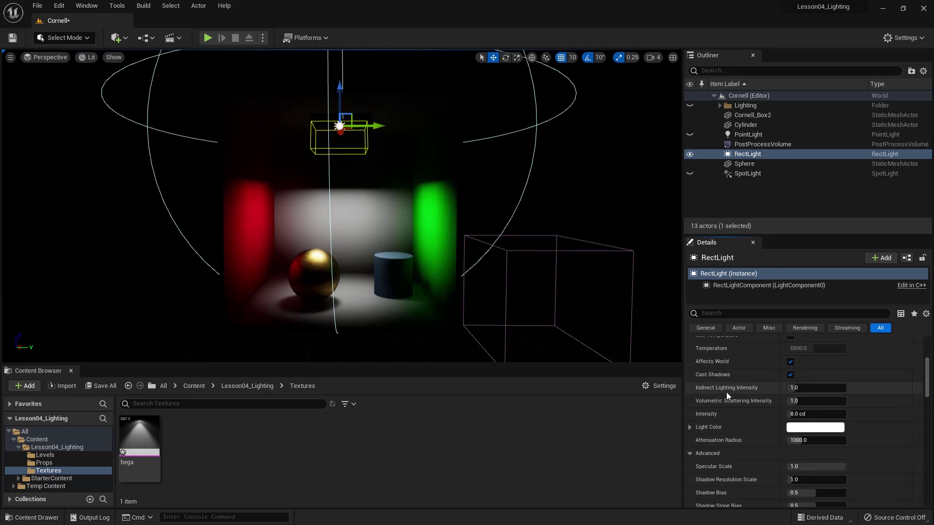
{"action": "left_click_drag", "start_coordinate": [793, 388], "coordinate": [845, 388]}
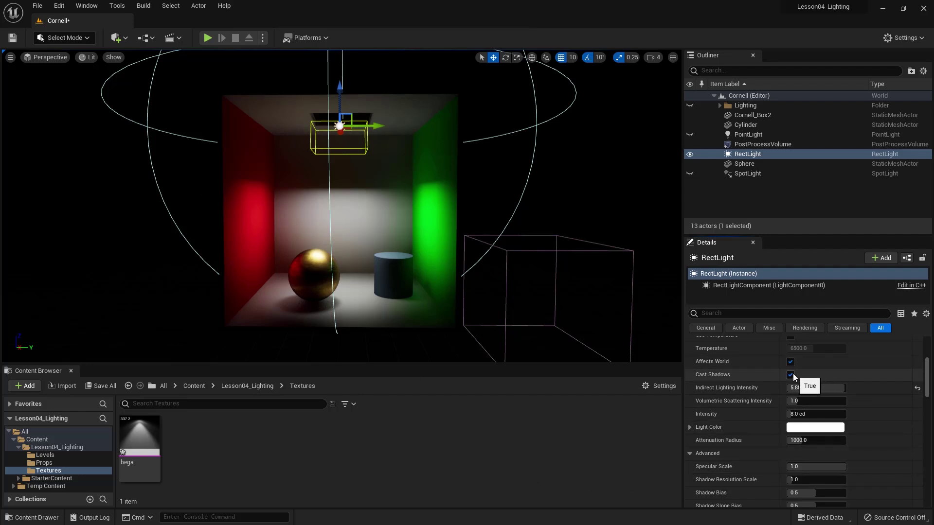
{"action": "scroll", "coordinate": [793, 374], "scroll_direction": "up", "scroll_amount": 6}
{"action": "scroll", "coordinate": [810, 430], "scroll_direction": "down", "scroll_amount": 2}
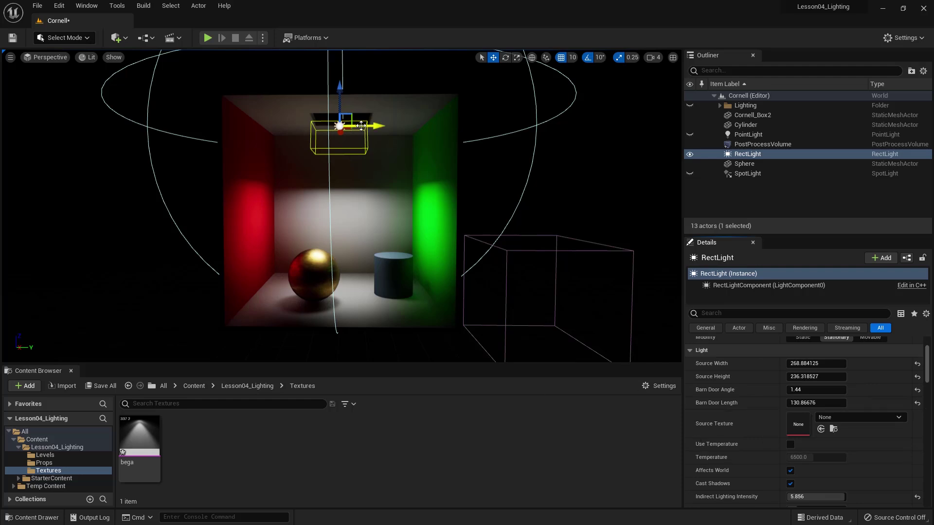
{"action": "scroll", "coordinate": [281, 269], "scroll_direction": "down", "scroll_amount": 1}
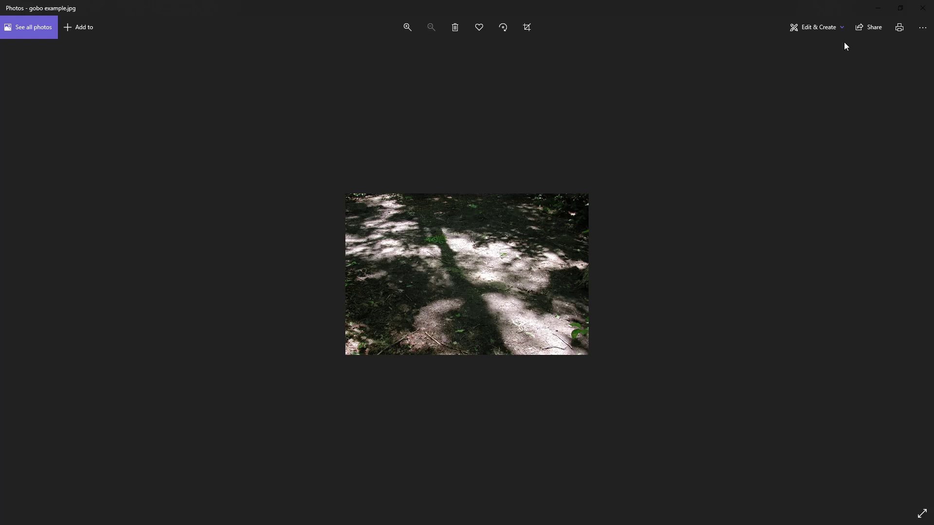
Step: Examine the gobo example.jpg and Gobo.jpg reference images in Photos, enlarging Gobo.jpg, and close them
{"action": "left_click", "coordinate": [923, 8]}
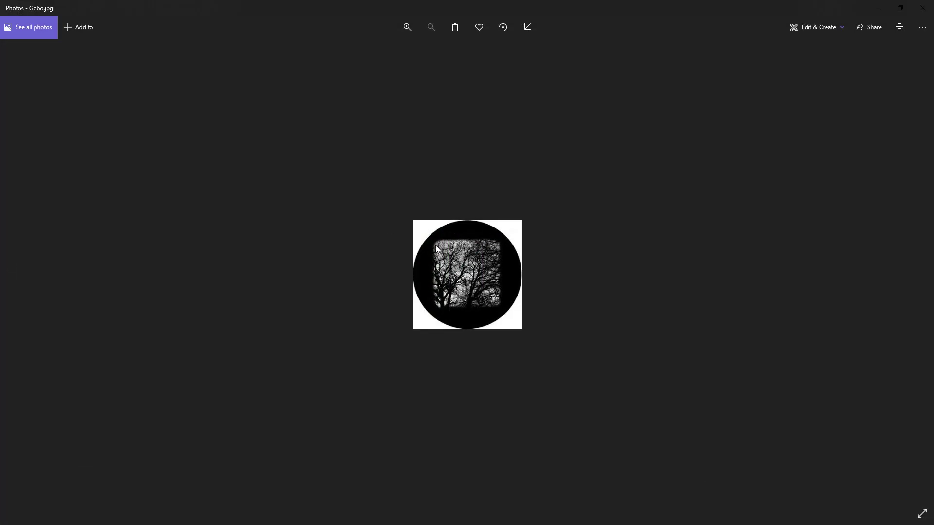
{"action": "scroll", "coordinate": [451, 288], "scroll_direction": "up", "scroll_amount": 3}
{"action": "scroll", "coordinate": [453, 294], "scroll_direction": "up", "scroll_amount": 1}
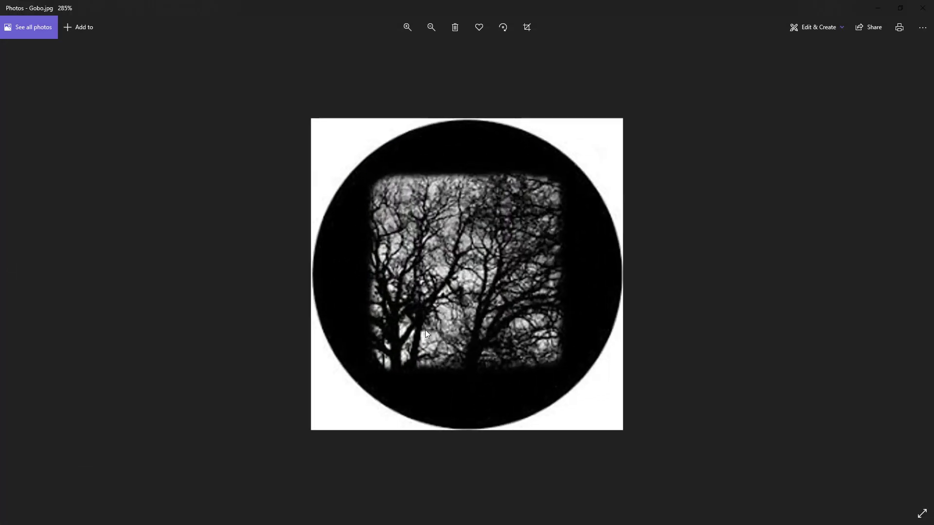
{"action": "left_click_drag", "start_coordinate": [880, 2], "coordinate": [479, 110]}
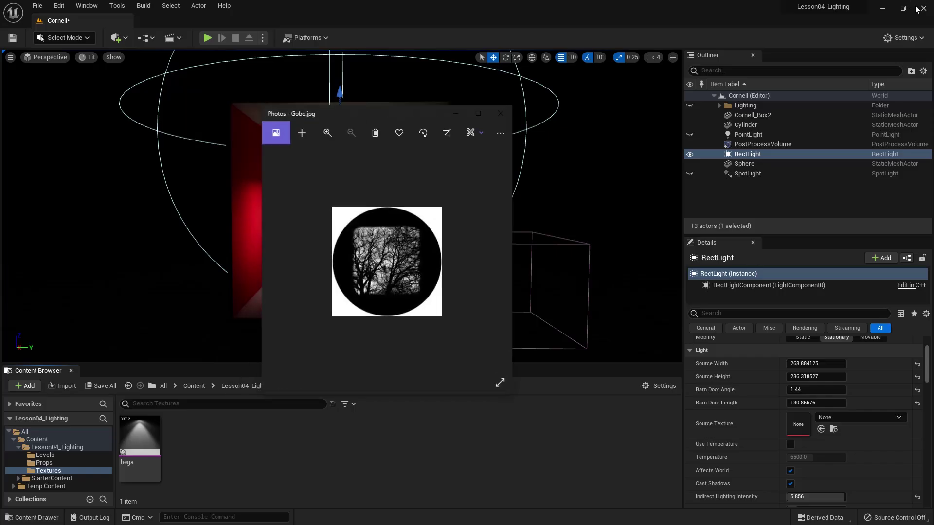
{"action": "left_click", "coordinate": [500, 115]}
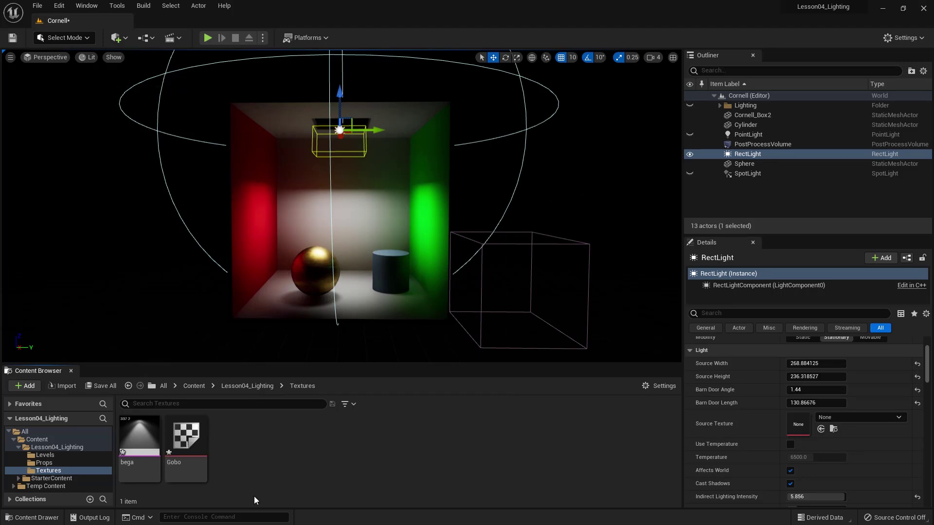
Step: Assign the Gobo texture as the rect light's Source Texture and hide the light in the level
{"action": "left_click_drag", "start_coordinate": [186, 437], "coordinate": [800, 429]}
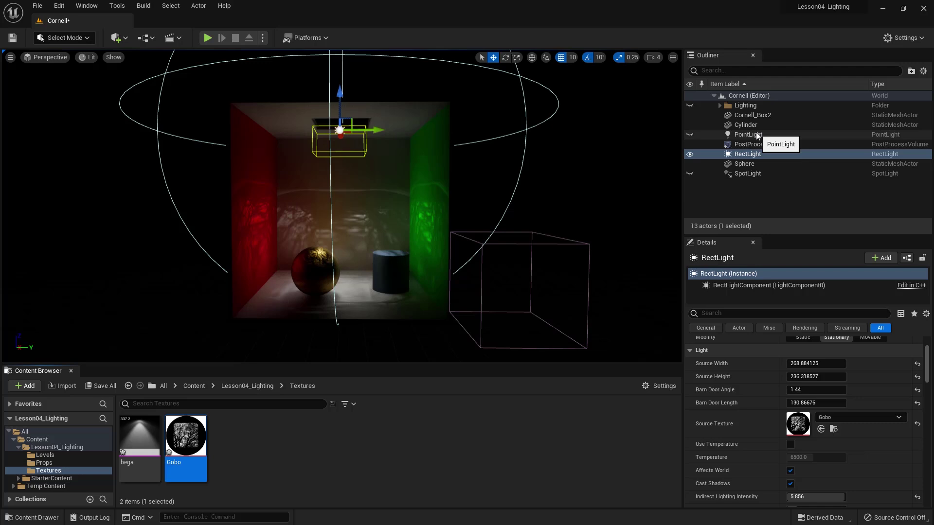
{"action": "mouse_move", "coordinate": [929, 381]}
{"action": "left_mouse_down"}
{"action": "mouse_move", "coordinate": [931, 403]}
{"action": "mouse_move", "coordinate": [929, 385]}
{"action": "left_mouse_up"}
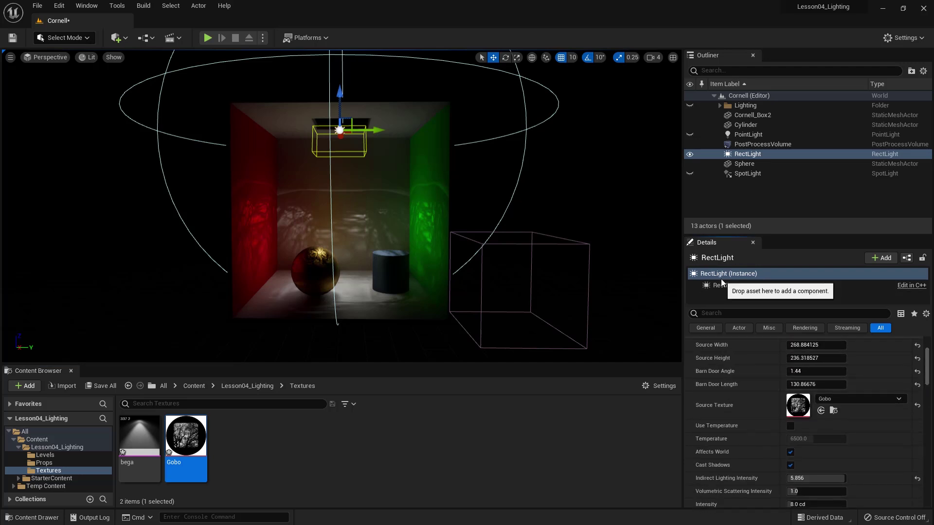
{"action": "left_click", "coordinate": [689, 154]}
{"action": "left_click", "coordinate": [690, 156]}
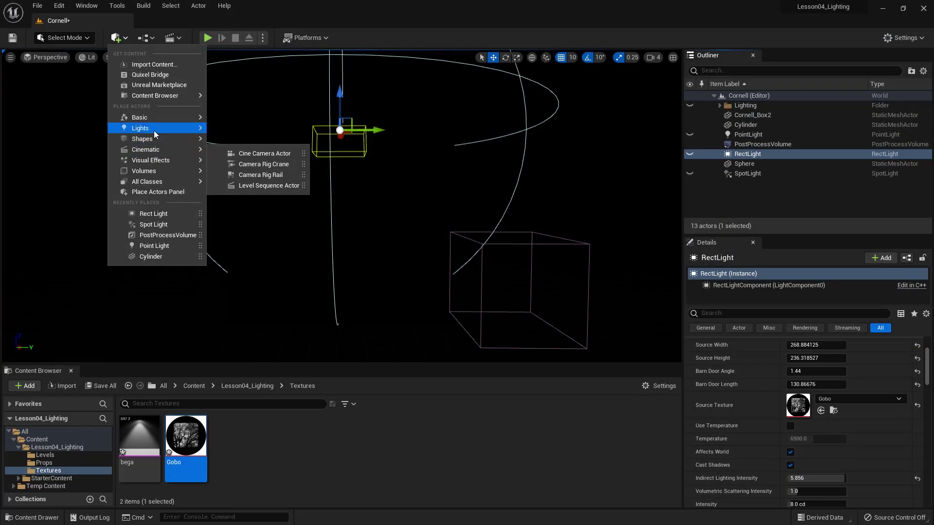
Step: Place a Directional Light in the Cornell box and move it up above the sphere
{"action": "mouse_move", "coordinate": [154, 131]}
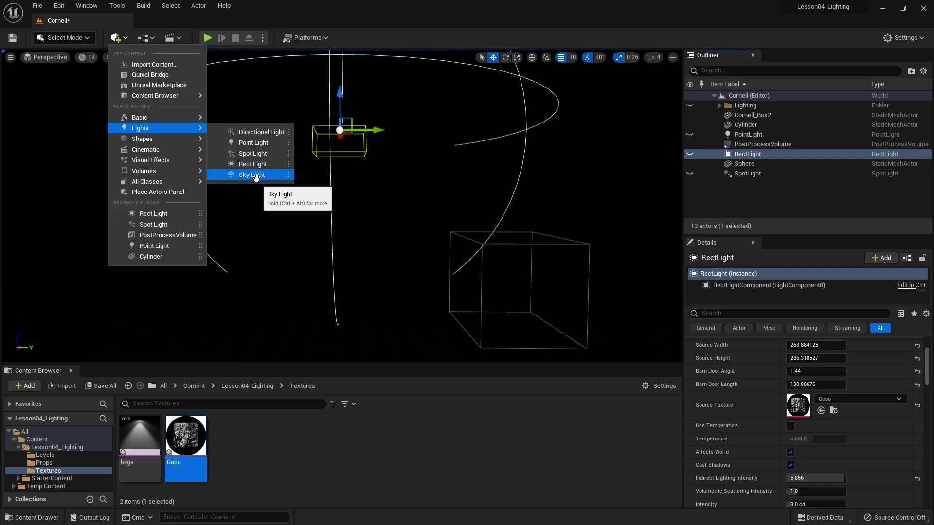
{"action": "left_click_drag", "start_coordinate": [249, 131], "coordinate": [309, 220]}
{"action": "left_click_drag", "start_coordinate": [308, 189], "coordinate": [307, 164]}
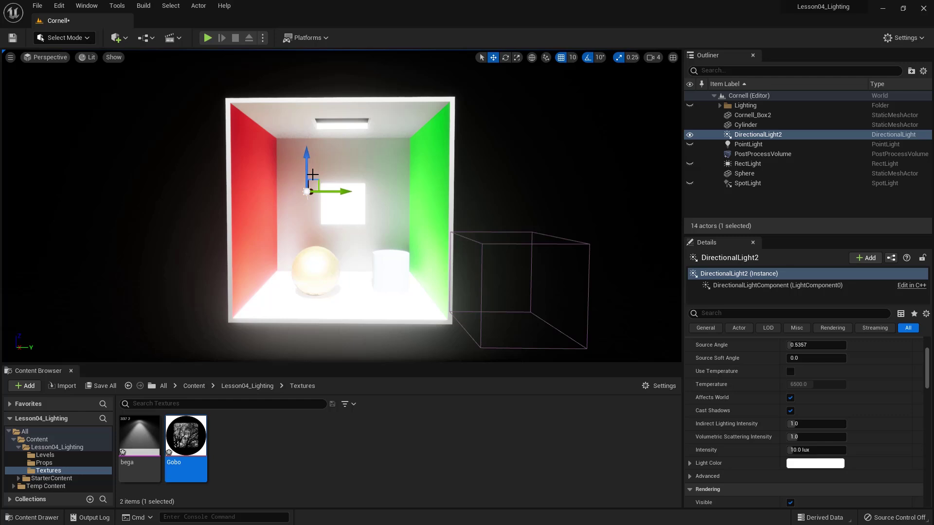
Step: Tilt the directional light further downward and reduce its intensity to about 2.49 lux
{"action": "key", "text": "e"}
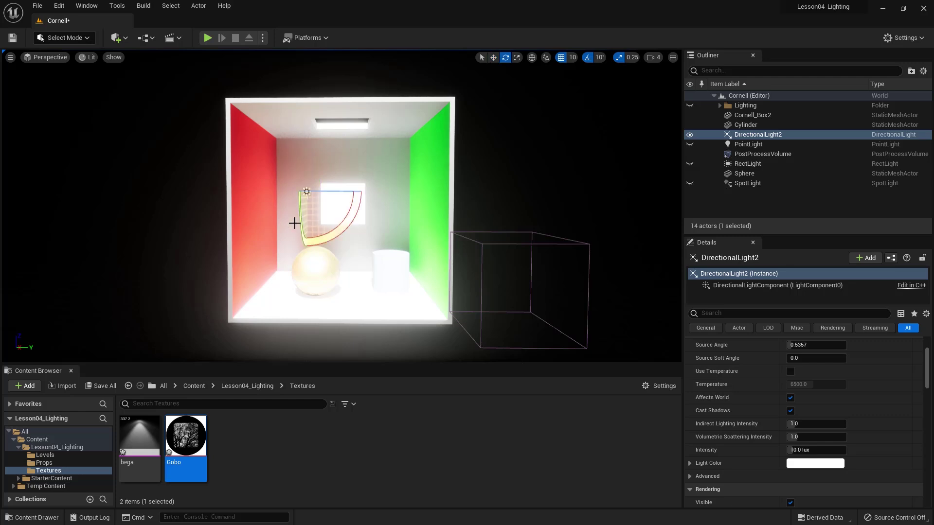
{"action": "left_click_drag", "start_coordinate": [303, 223], "coordinate": [308, 264]}
{"action": "scroll", "coordinate": [308, 264], "scroll_direction": "down", "scroll_amount": 1}
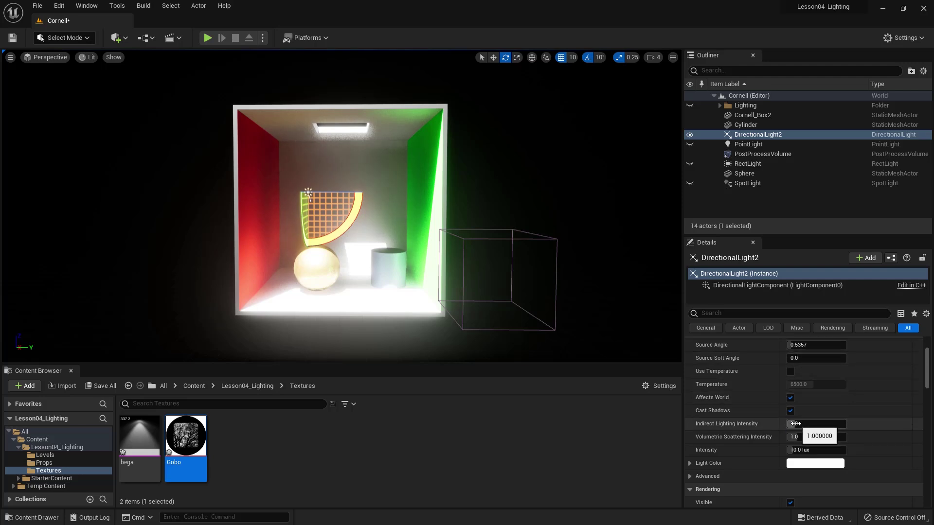
{"action": "mouse_move", "coordinate": [800, 450]}
{"action": "left_mouse_down"}
{"action": "mouse_move", "coordinate": [776, 450]}
{"action": "mouse_move", "coordinate": [785, 450]}
{"action": "left_mouse_up"}
{"action": "scroll", "coordinate": [317, 229], "scroll_direction": "down", "scroll_amount": 3}
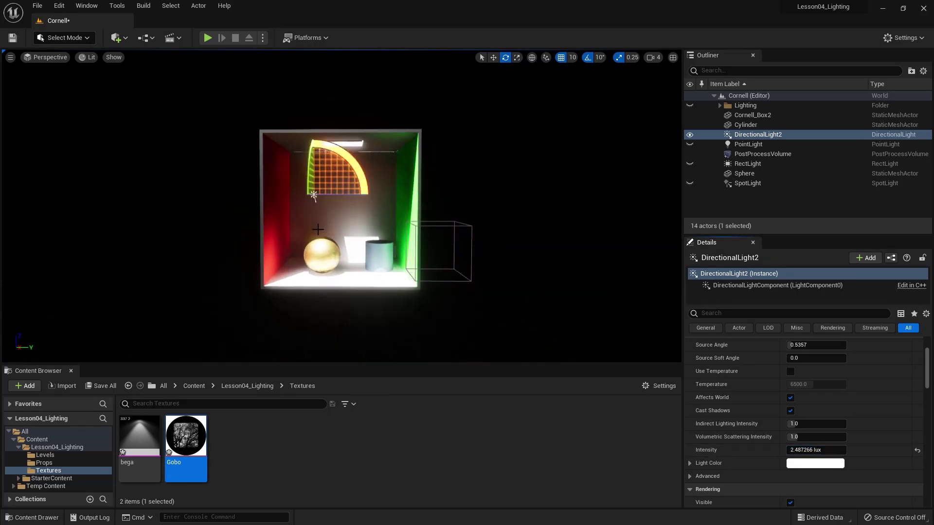
Step: Move the directional light sideways across the Cornell box, above the sphere
{"action": "scroll", "coordinate": [318, 229], "scroll_direction": "down", "scroll_amount": 1}
{"action": "mouse_move", "coordinate": [304, 233]}
{"action": "left_mouse_down", "text": "alt"}
{"action": "mouse_move", "coordinate": [305, 215]}
{"action": "mouse_move", "coordinate": [272, 225]}
{"action": "mouse_move", "coordinate": [287, 209]}
{"action": "mouse_move", "coordinate": [311, 218]}
{"action": "mouse_move", "coordinate": [304, 224]}
{"action": "left_mouse_up", "text": "alt"}
{"action": "key", "text": "w"}
{"action": "left_click_drag", "start_coordinate": [368, 198], "coordinate": [249, 202]}
{"action": "scroll", "coordinate": [249, 198], "scroll_direction": "up", "scroll_amount": 4}
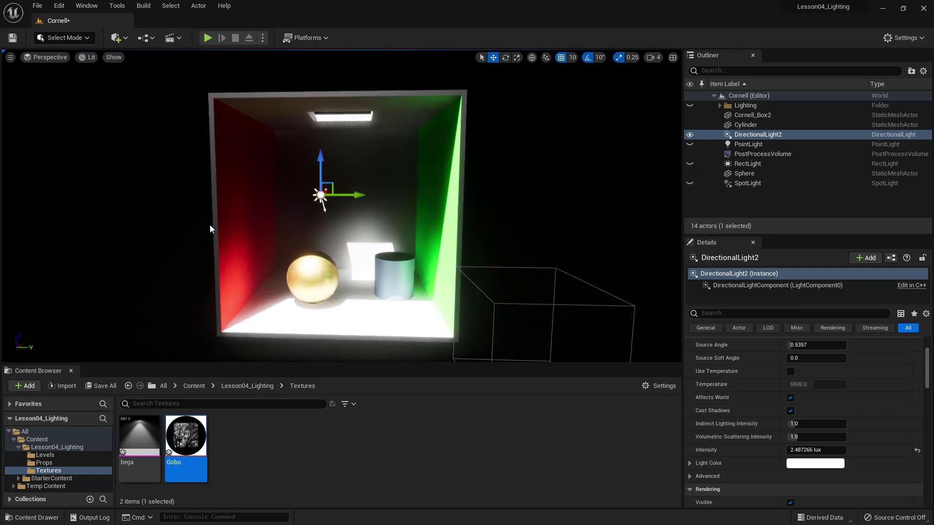
Step: Rotate the directional light to about -45.7° on Y and 10.2° on Z, aiming it at the back wall
{"action": "scroll", "coordinate": [208, 224], "scroll_direction": "up", "scroll_amount": 2}
{"action": "scroll", "coordinate": [819, 346], "scroll_direction": "up", "scroll_amount": 3}
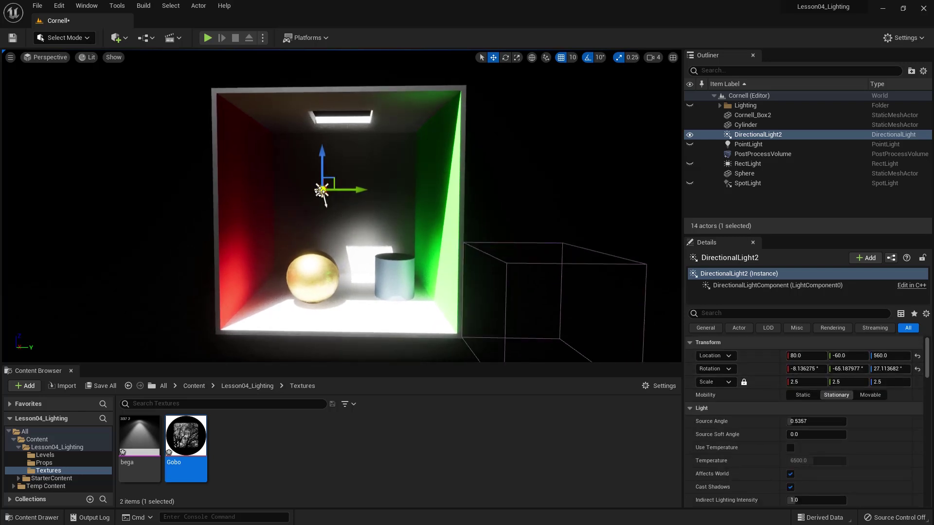
{"action": "key", "text": "e"}
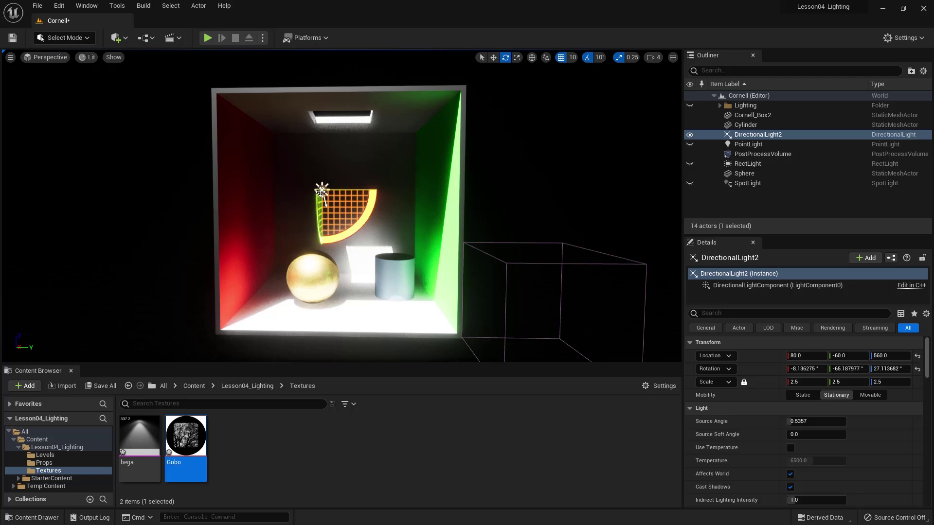
{"action": "left_click_drag", "start_coordinate": [318, 230], "coordinate": [324, 199]}
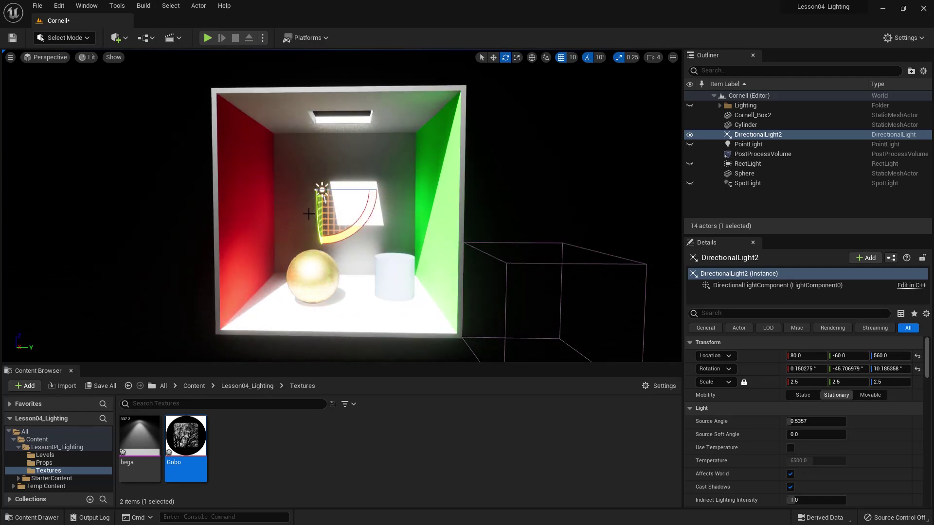
{"action": "left_click_drag", "start_coordinate": [294, 227], "coordinate": [298, 216], "text": "alt"}
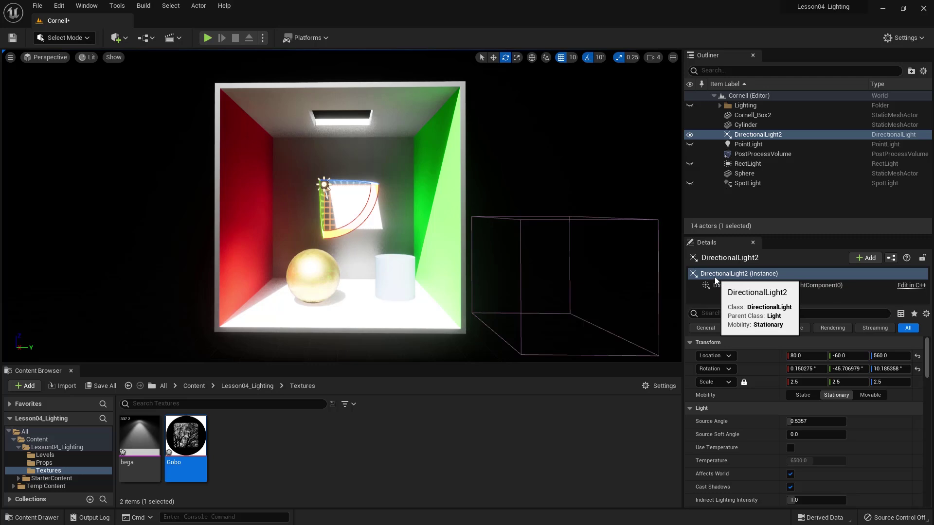
Step: Try the directional light's intensity at 1.5 lux and settle on 1.0 lux
{"action": "scroll", "coordinate": [806, 435], "scroll_direction": "down", "scroll_amount": 2}
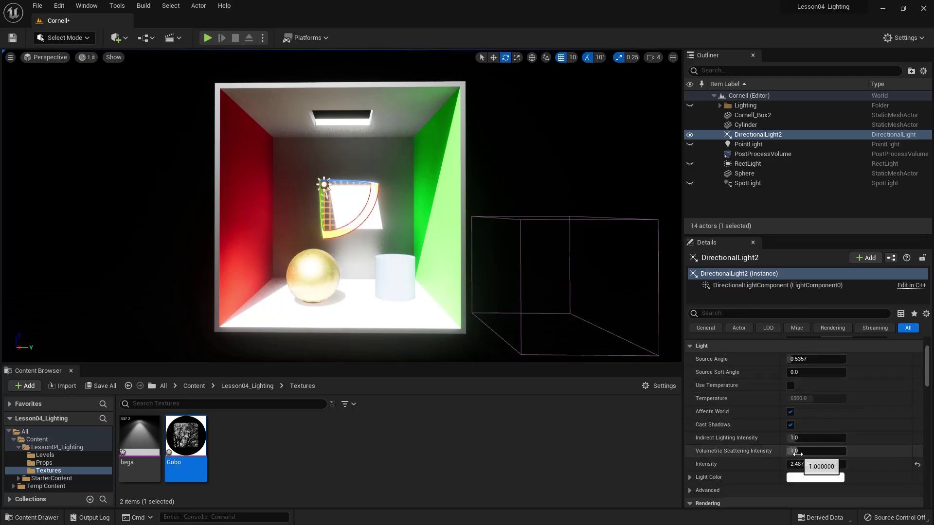
{"action": "left_click", "coordinate": [796, 465]}
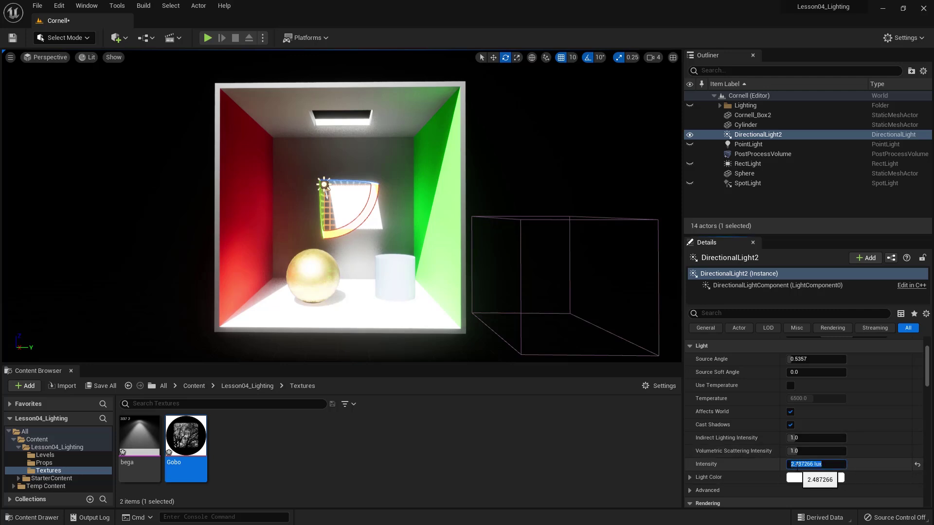
{"action": "type", "text": "1.5"}
{"action": "key", "text": "Return"}
{"action": "type", "text": "1"}
{"action": "key", "text": "Return"}
Step: Enable Light Shaft Bloom on the directional light, and try Light Shaft Occlusion with a mask darkness of 0.192 before disabling occlusion
{"action": "scroll", "coordinate": [793, 457], "scroll_direction": "down", "scroll_amount": 3}
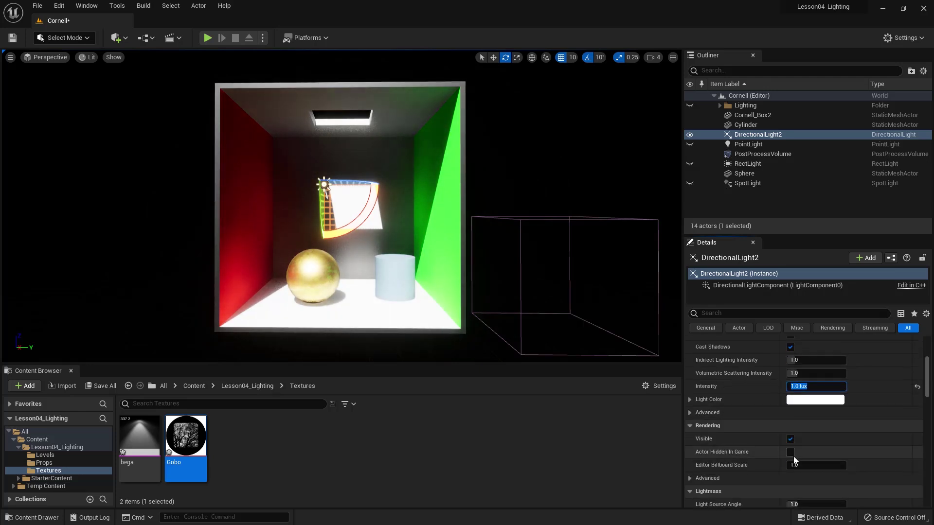
{"action": "scroll", "coordinate": [793, 456], "scroll_direction": "down", "scroll_amount": 3}
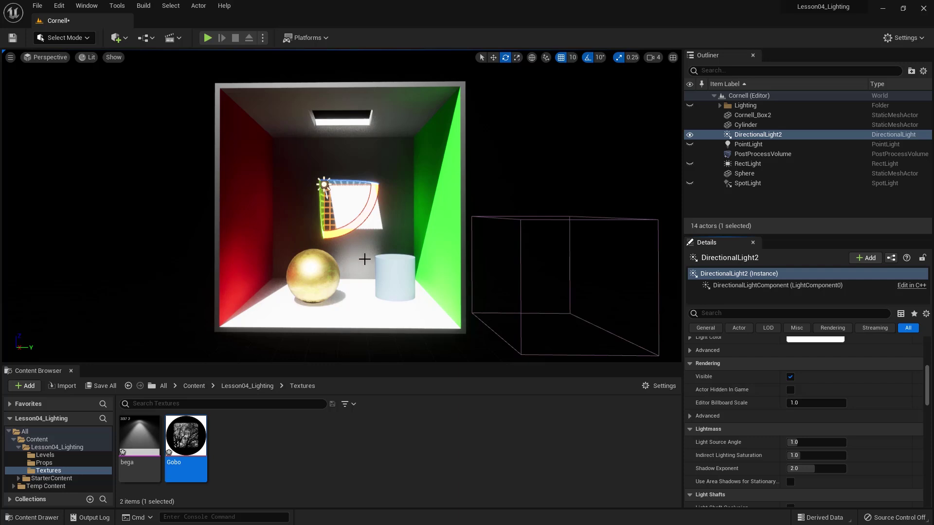
{"action": "scroll", "coordinate": [776, 437], "scroll_direction": "down", "scroll_amount": 5}
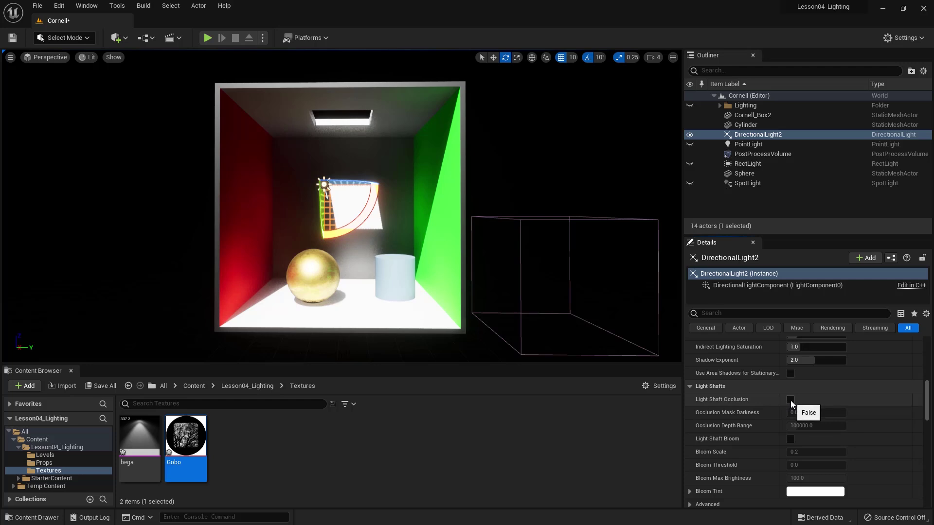
{"action": "left_click", "coordinate": [791, 401]}
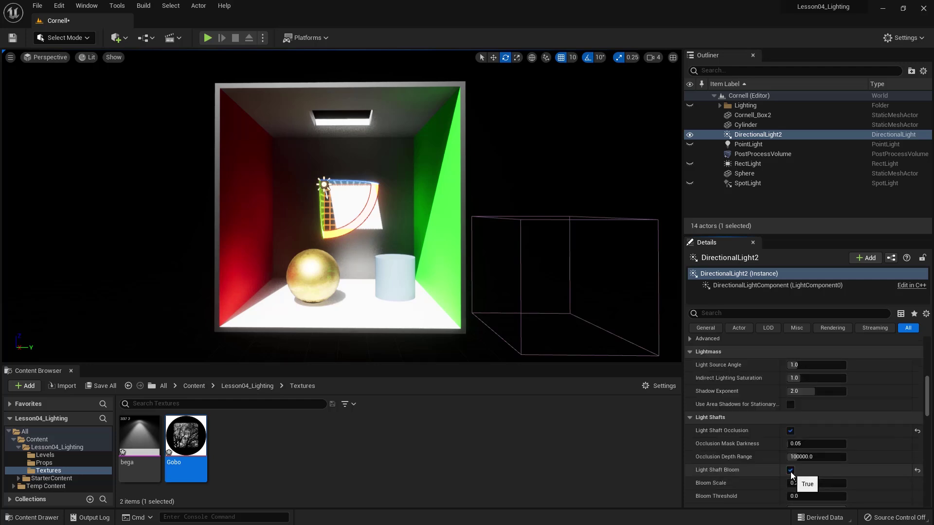
{"action": "left_click", "coordinate": [791, 471]}
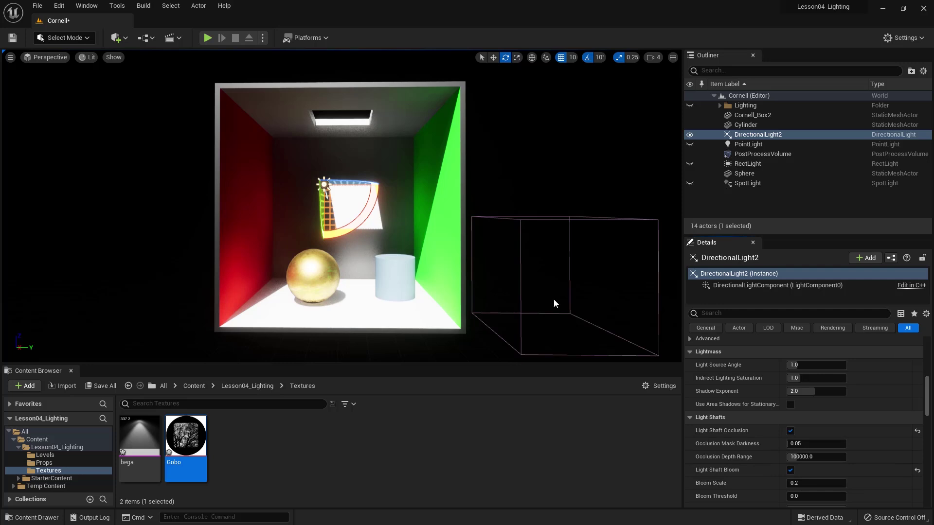
{"action": "mouse_move", "coordinate": [792, 443]}
{"action": "left_mouse_down"}
{"action": "mouse_move", "coordinate": [811, 444]}
{"action": "mouse_move", "coordinate": [801, 444]}
{"action": "left_mouse_up"}
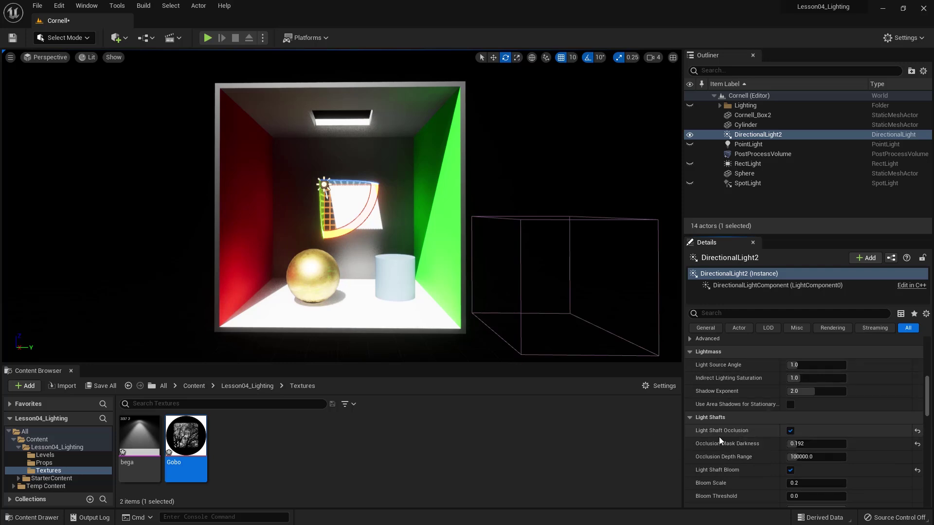
{"action": "left_click", "coordinate": [791, 431]}
Step: Hide the directional light in the level and place a Sky Light beside the Cornell box
{"action": "left_click", "coordinate": [740, 138]}
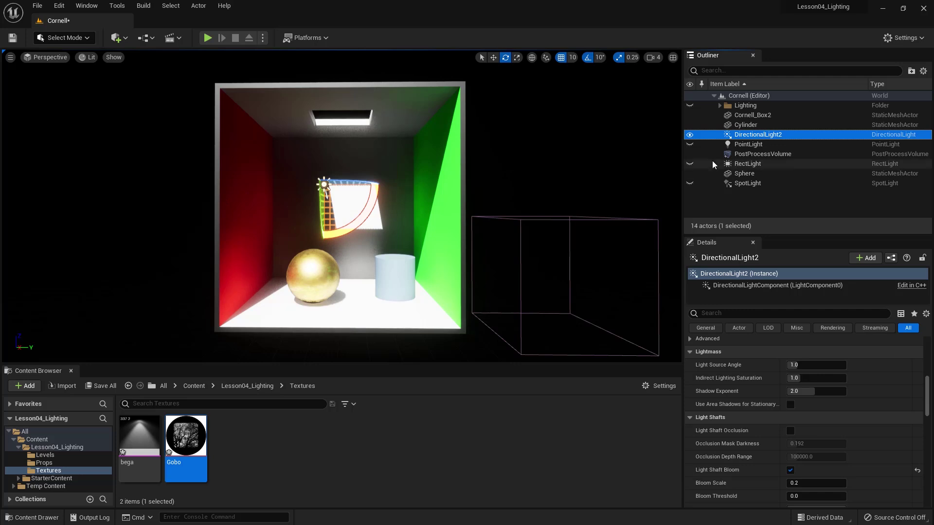
{"action": "left_click", "coordinate": [689, 135]}
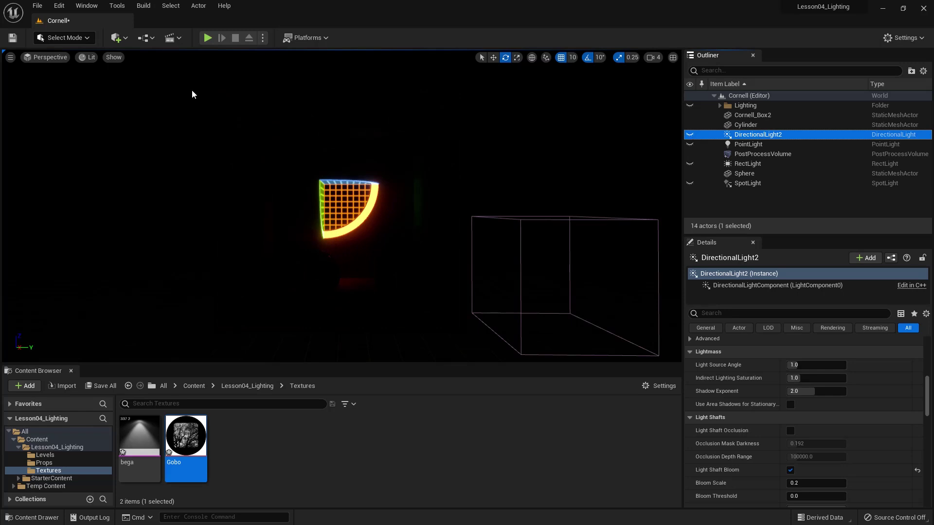
{"action": "left_click", "coordinate": [119, 37]}
{"action": "mouse_move", "coordinate": [146, 130]}
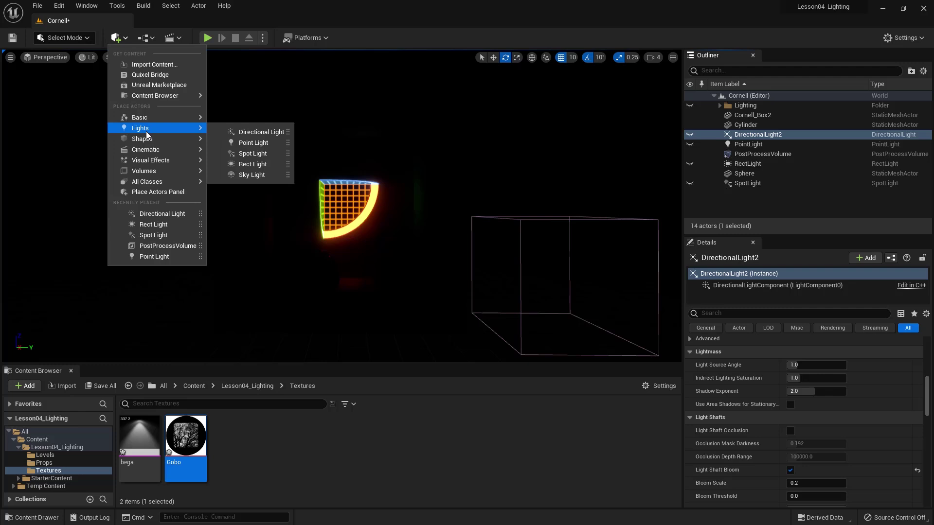
{"action": "left_click_drag", "start_coordinate": [257, 188], "coordinate": [524, 141]}
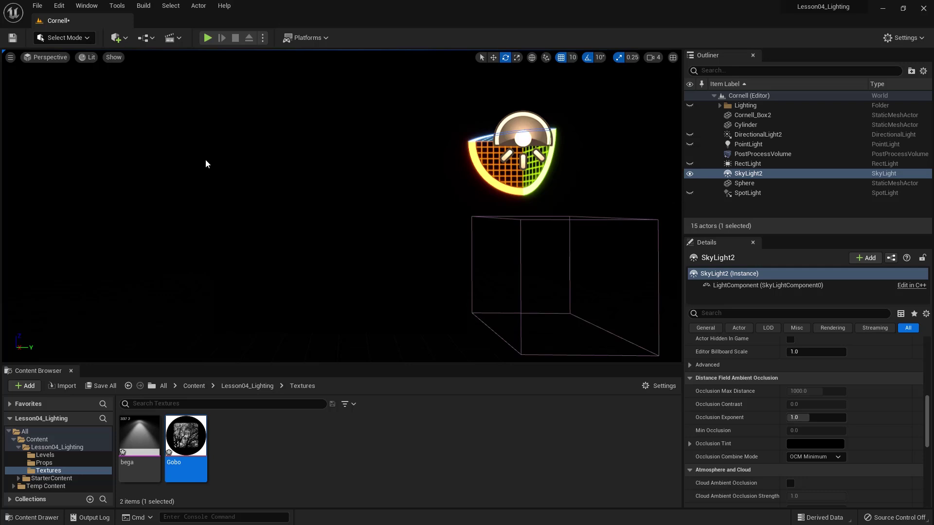
Step: Briefly show and hide the rect light, and make the directional light visible in the level again
{"action": "left_click", "coordinate": [690, 164]}
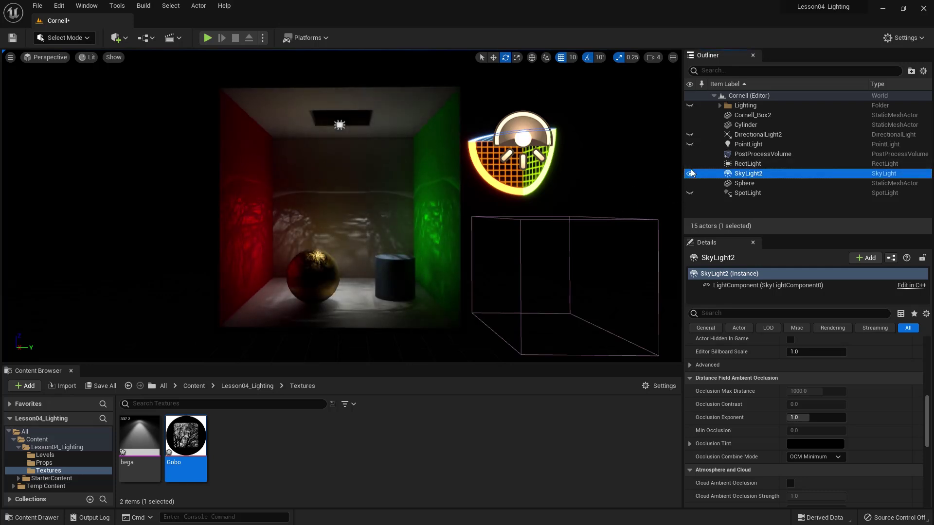
{"action": "left_click", "coordinate": [690, 164]}
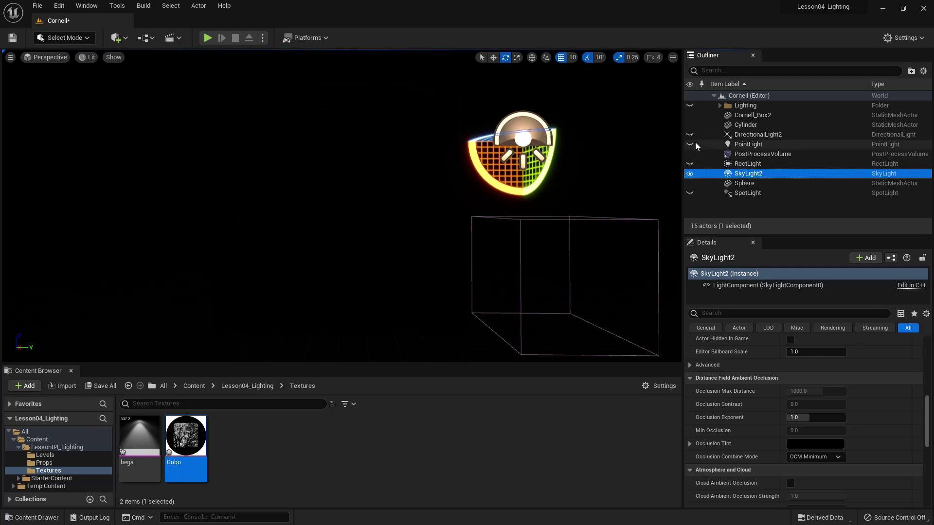
{"action": "left_click", "coordinate": [691, 144]}
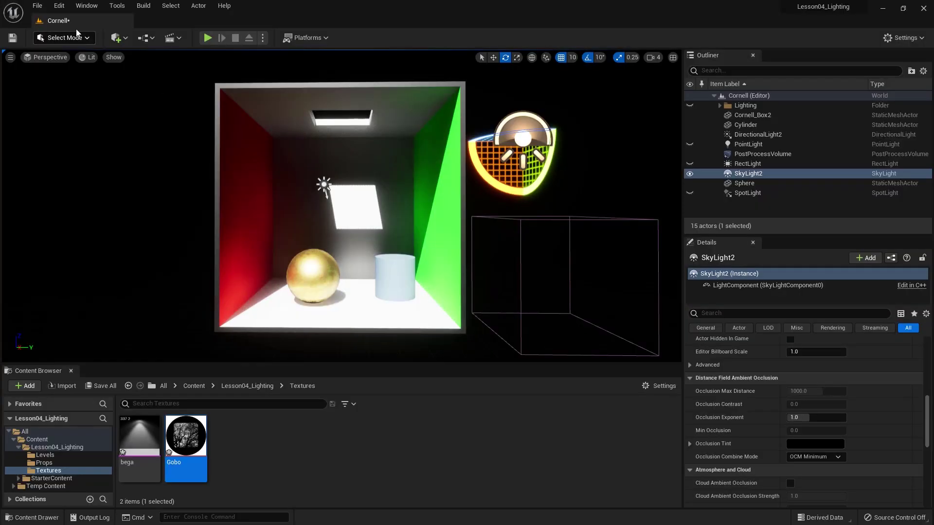
Step: Save the current Cornell level
{"action": "left_click", "coordinate": [38, 6]}
{"action": "mouse_move", "coordinate": [69, 62]}
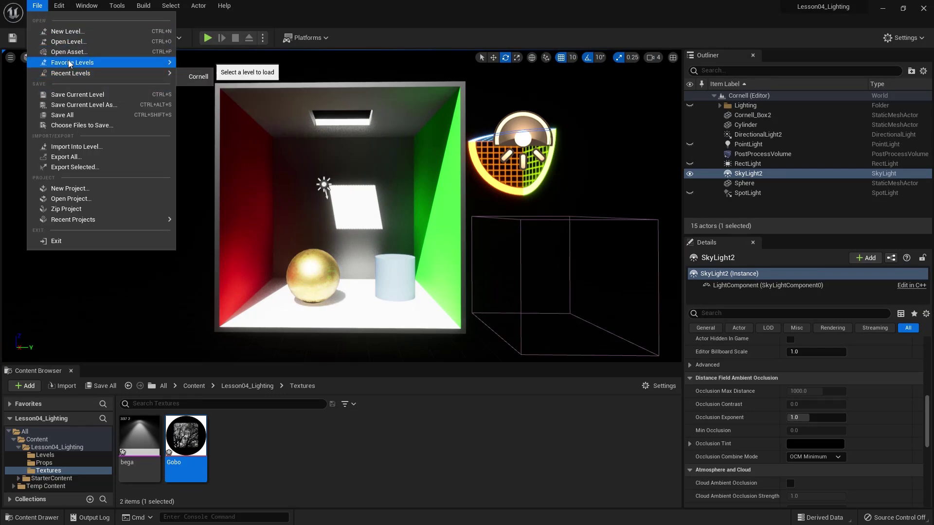
{"action": "left_click", "coordinate": [78, 94]}
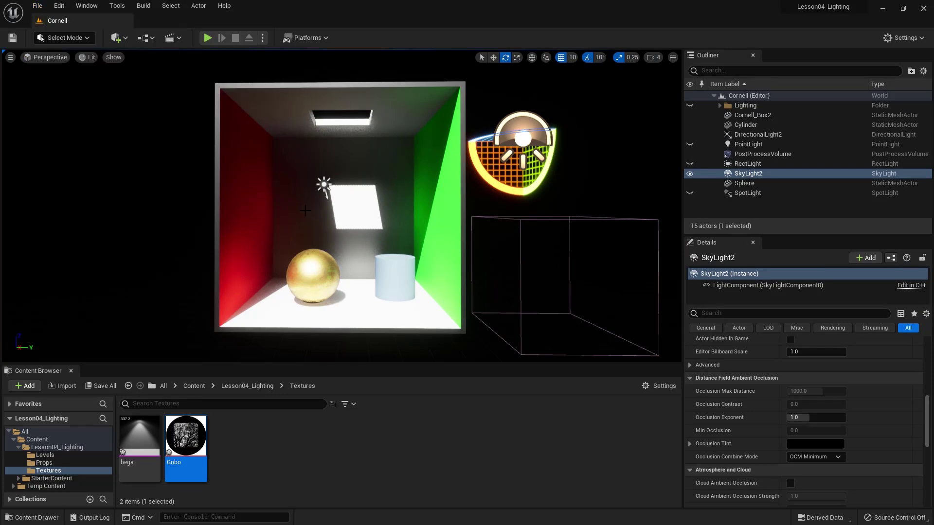
Step: Switch to the Epic Games Launcher, search the Marketplace for "Modular Neighborhood Pack" and open that pack's product page
{"action": "left_click", "coordinate": [880, 8]}
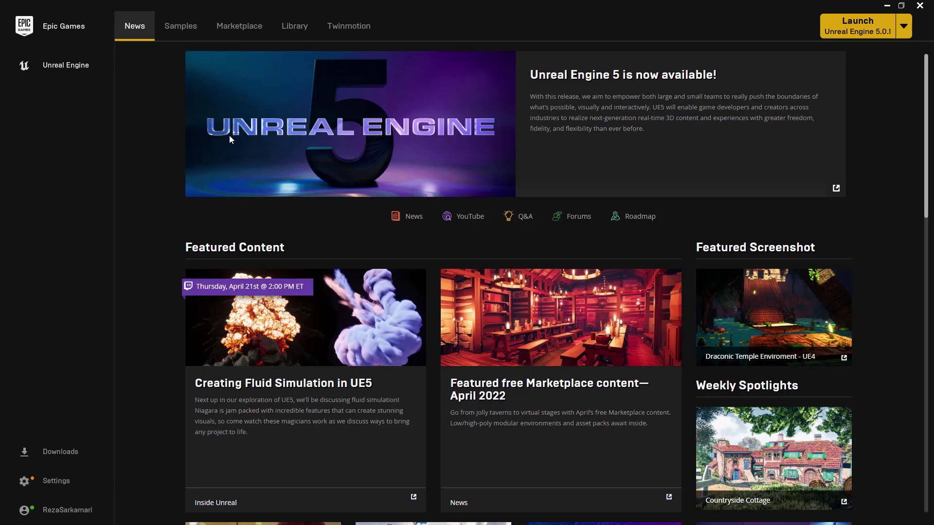
{"action": "left_click", "coordinate": [242, 31]}
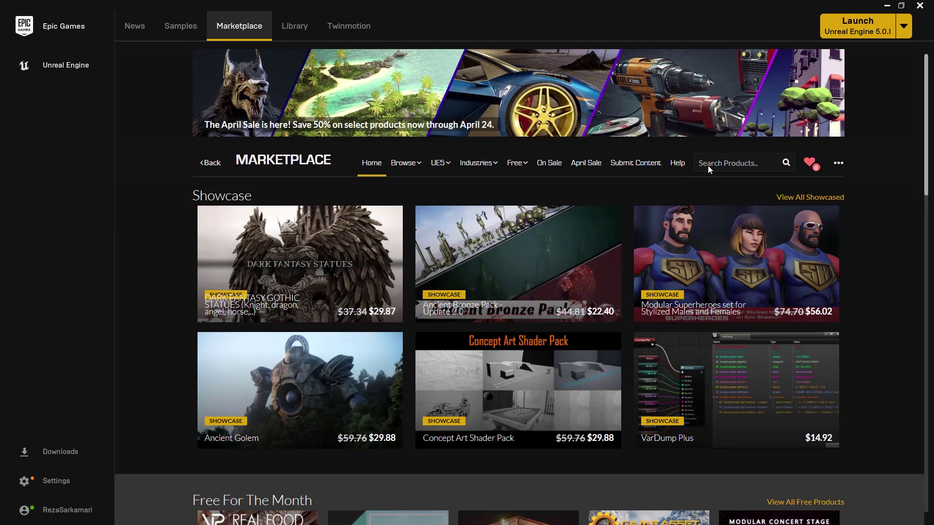
{"action": "left_click", "coordinate": [708, 166]}
{"action": "key", "text": "ctrl+v"}
{"action": "key", "text": "Return"}
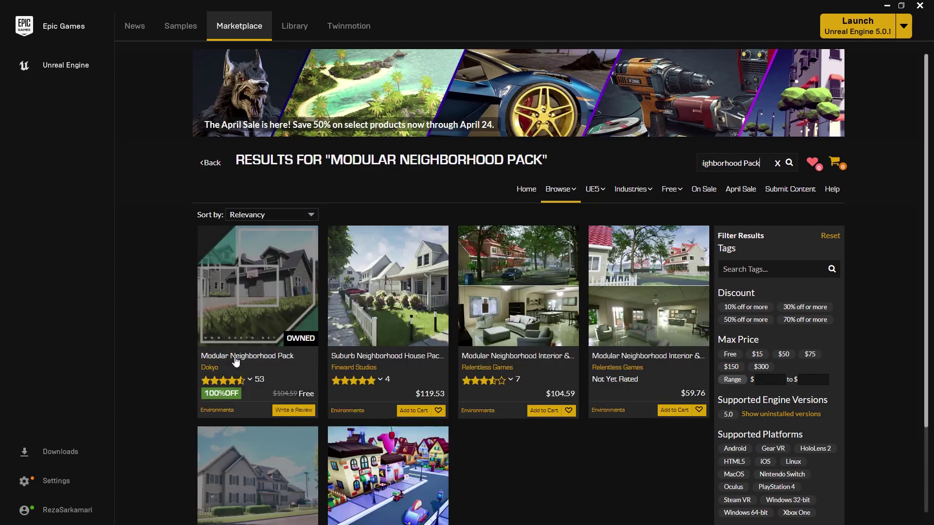
{"action": "left_click", "coordinate": [261, 362]}
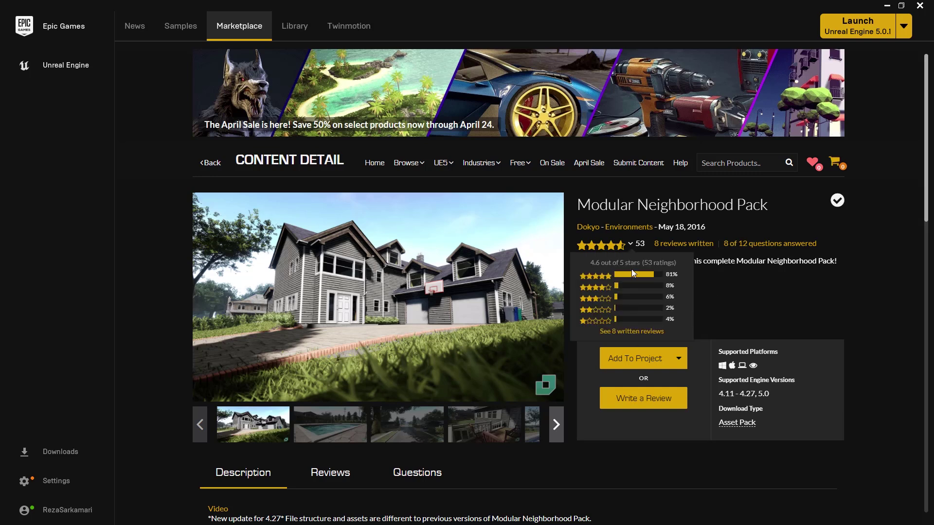
Step: Add the Modular Neighborhood Pack to the Lesson04_Lighting project
{"action": "left_click", "coordinate": [634, 360]}
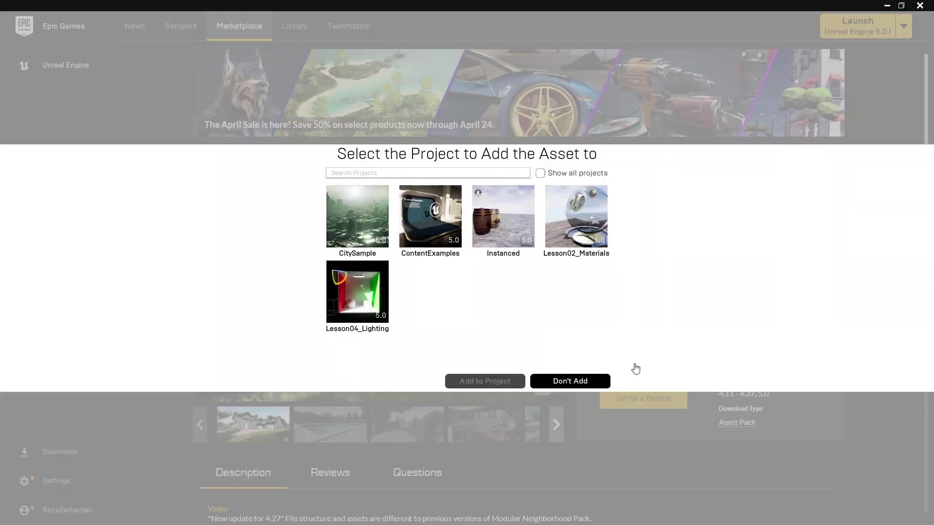
{"action": "left_click", "coordinate": [357, 304]}
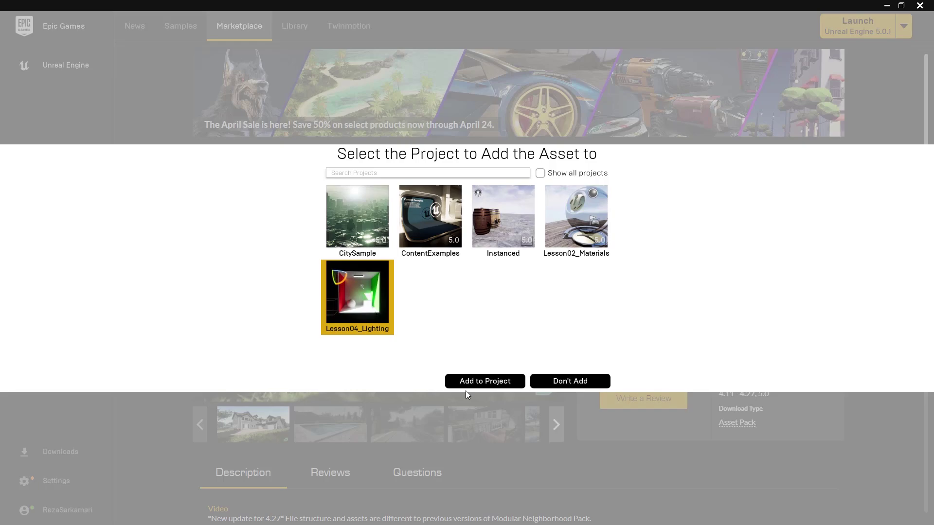
{"action": "left_click", "coordinate": [480, 382]}
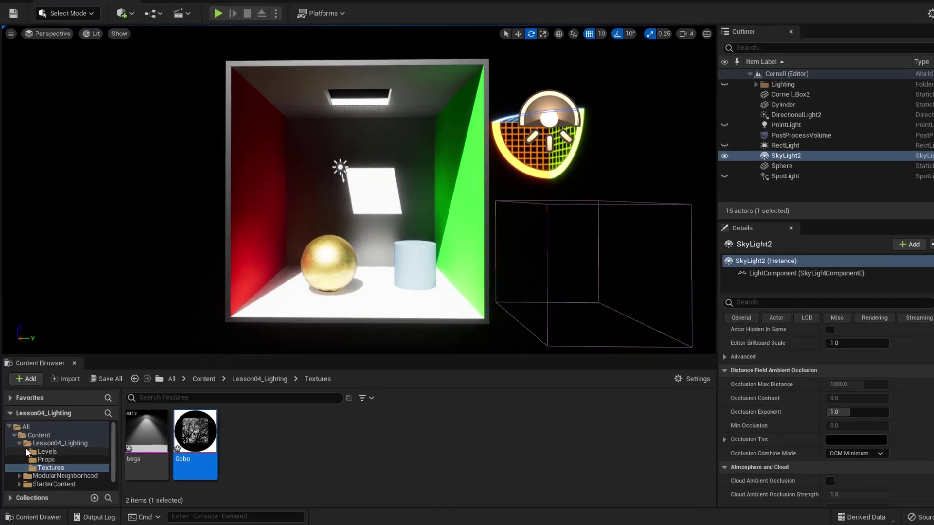
Step: Back in Unreal Editor, open Demo_Map from the ModularNeighborhood Maps folder, saving the modified bega, Gobo and M_Basic_Floor assets
{"action": "left_click", "coordinate": [19, 447]}
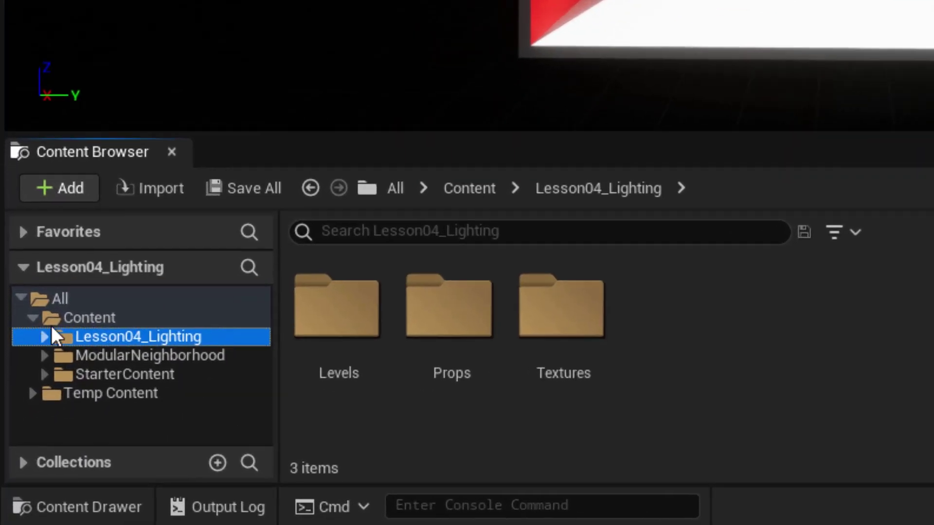
{"action": "left_click", "coordinate": [86, 355]}
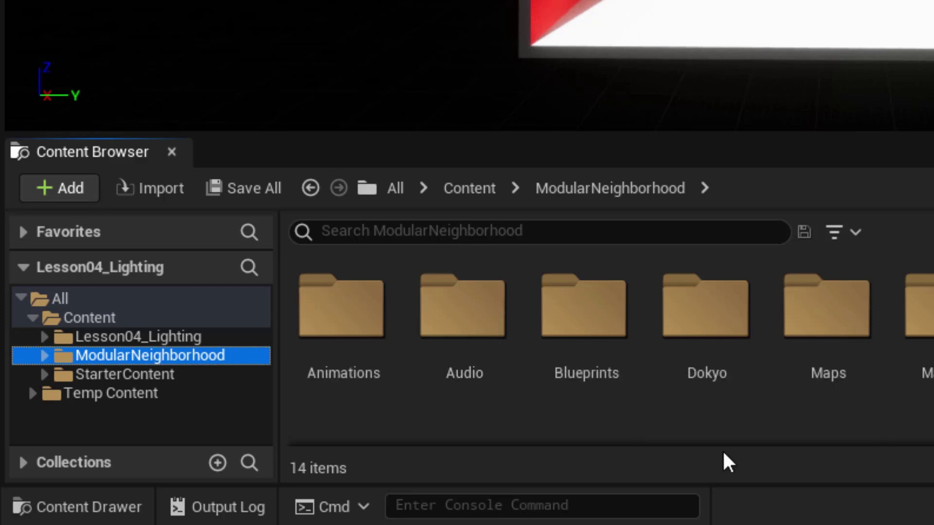
{"action": "scroll", "coordinate": [682, 424], "scroll_direction": "down", "scroll_amount": 3}
{"action": "scroll", "coordinate": [682, 415], "scroll_direction": "up", "scroll_amount": 3}
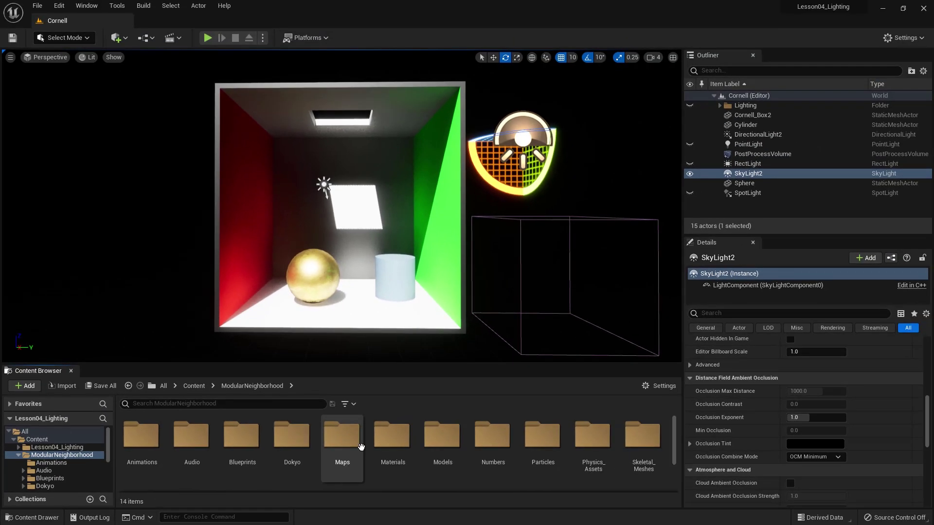
{"action": "double_click", "coordinate": [343, 443]}
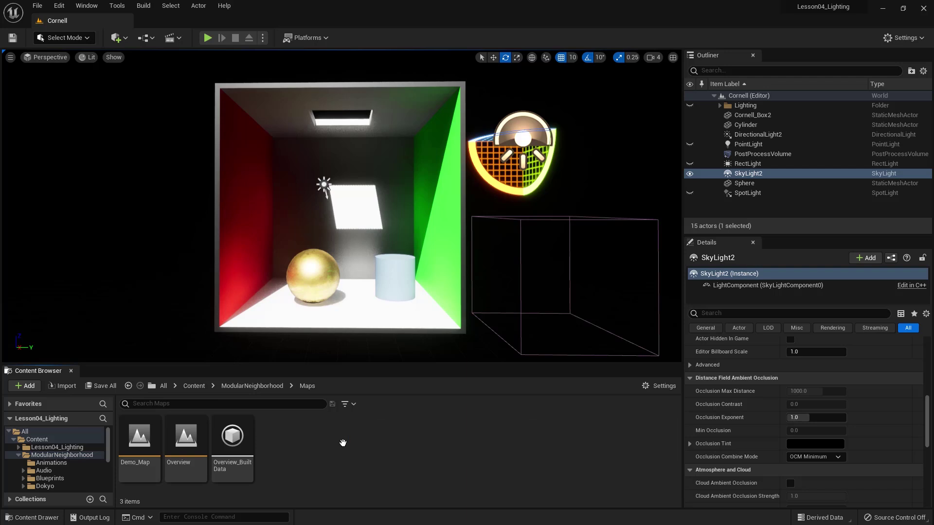
{"action": "double_click", "coordinate": [139, 438]}
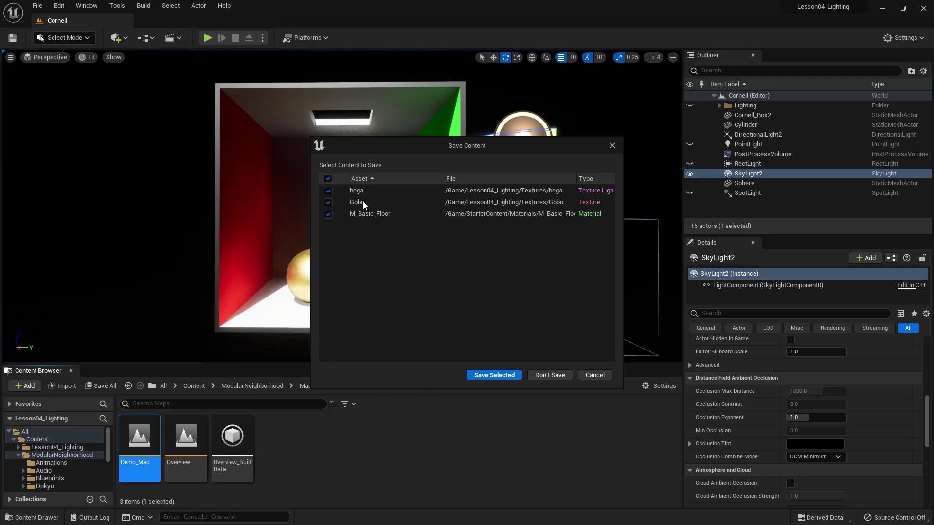
{"action": "left_click", "coordinate": [489, 375]}
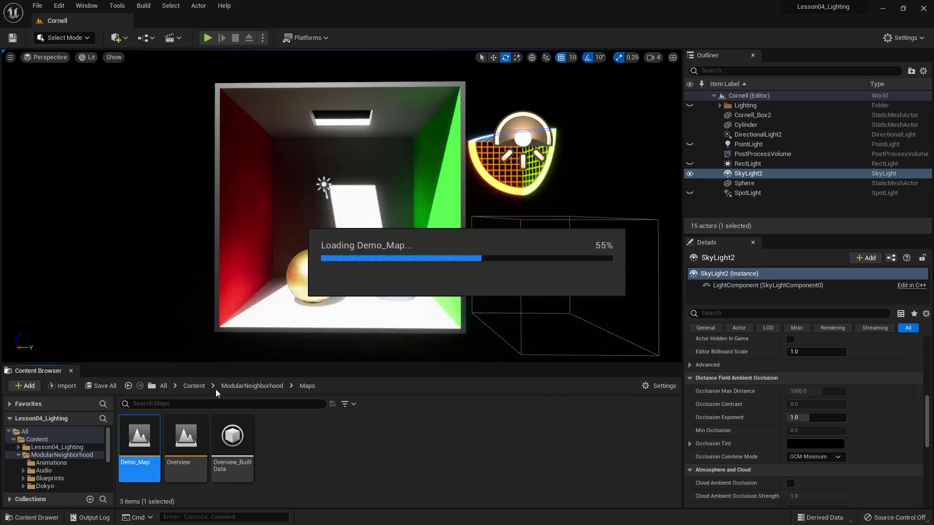